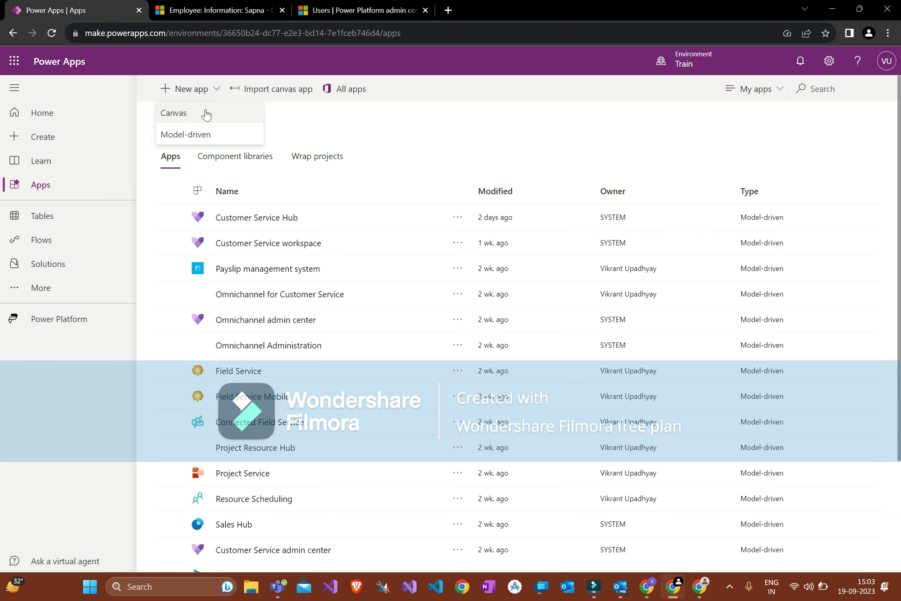
Step: Create a blank tablet-format canvas app named 'Payslip management system'
{"action": "left_click", "coordinate": [206, 114]}
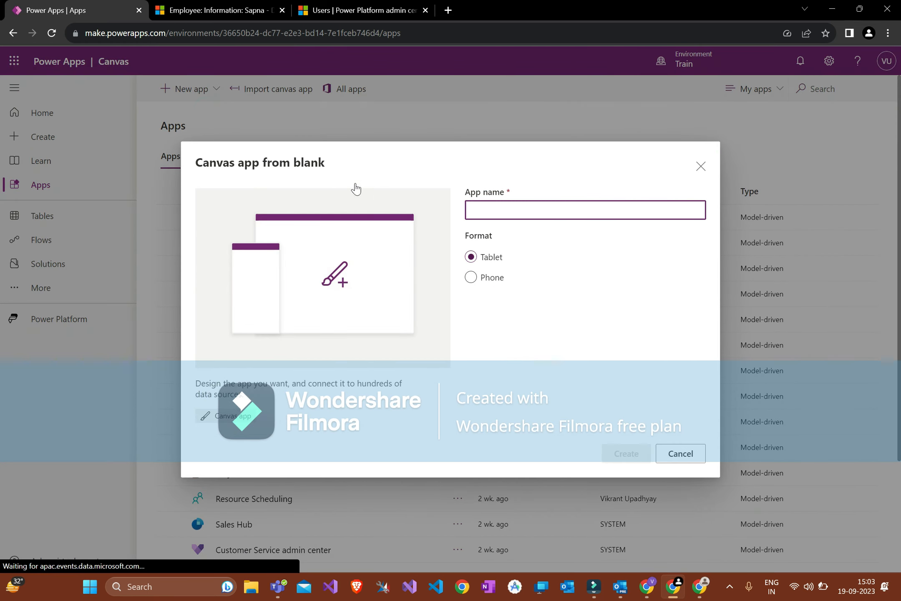
{"action": "left_click", "coordinate": [701, 167]}
{"action": "left_click", "coordinate": [191, 89]}
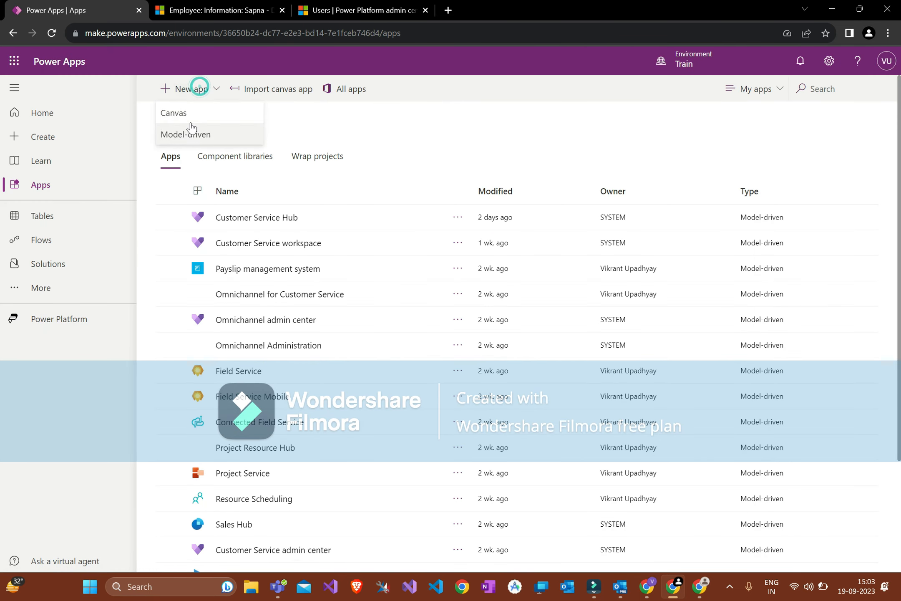
{"action": "left_click", "coordinate": [198, 116]}
{"action": "left_click", "coordinate": [478, 209]}
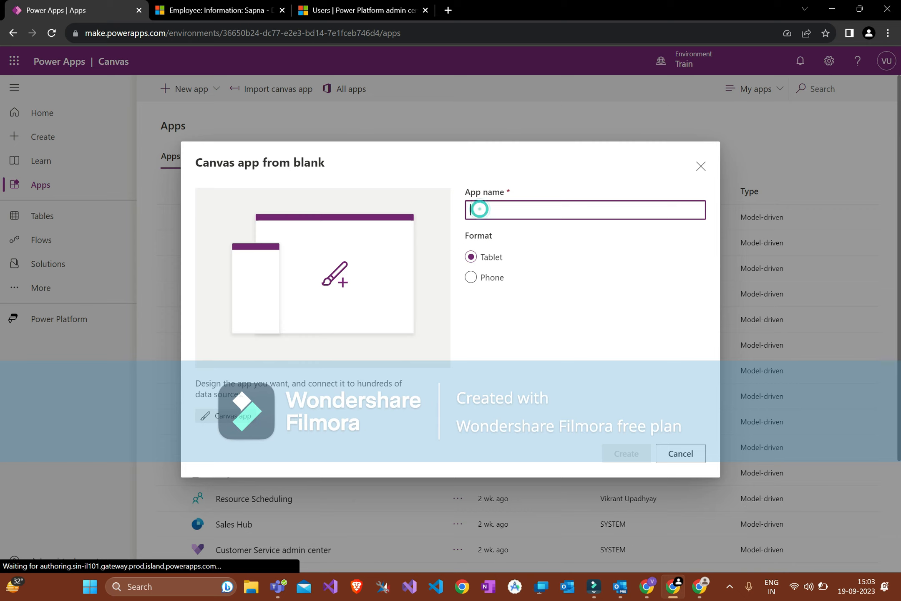
{"action": "type", "text": "Payslip management system"}
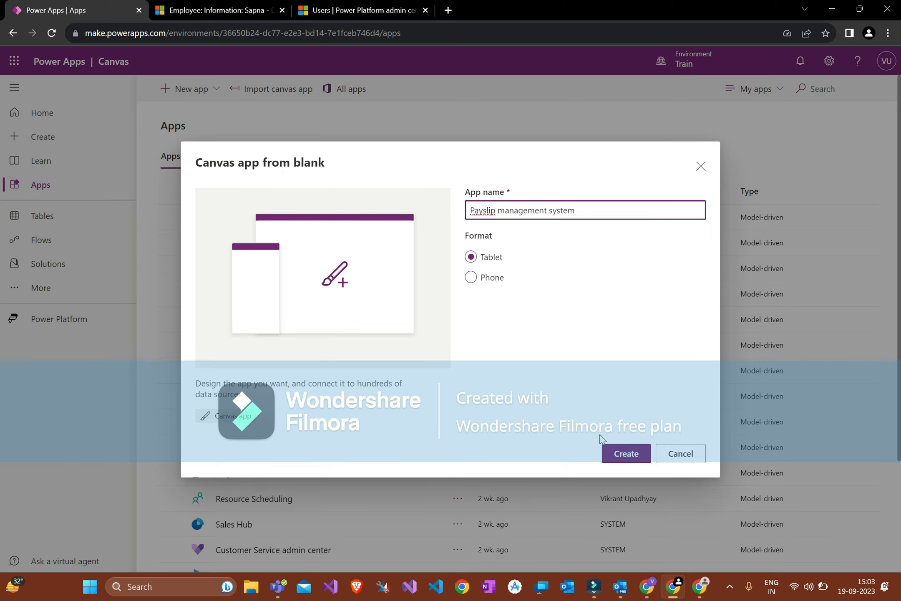
{"action": "left_click", "coordinate": [621, 457]}
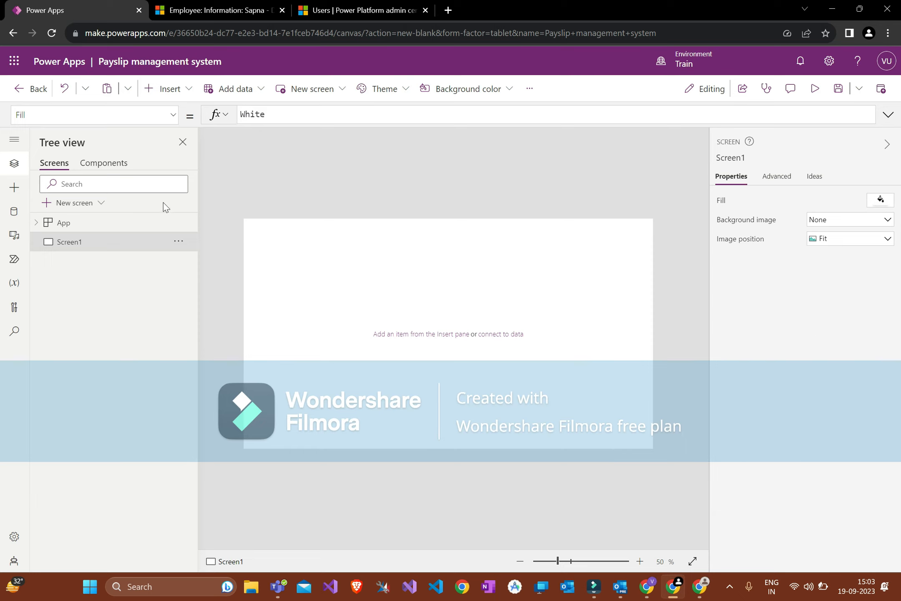
Step: Expand the side navigation labels, close the Tree view pane, and browse the Undo and clipboard menus
{"action": "left_click", "coordinate": [14, 139]}
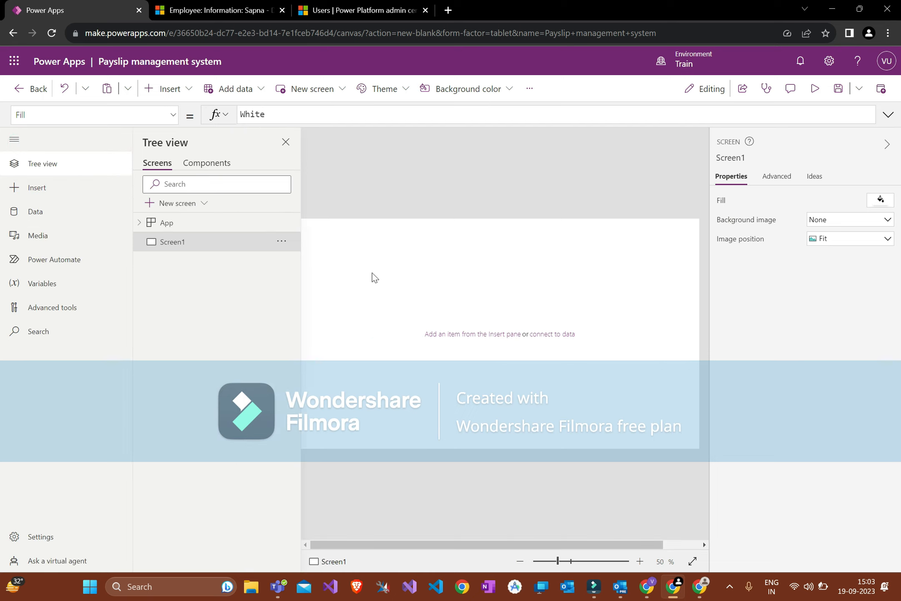
{"action": "left_click", "coordinate": [284, 141]}
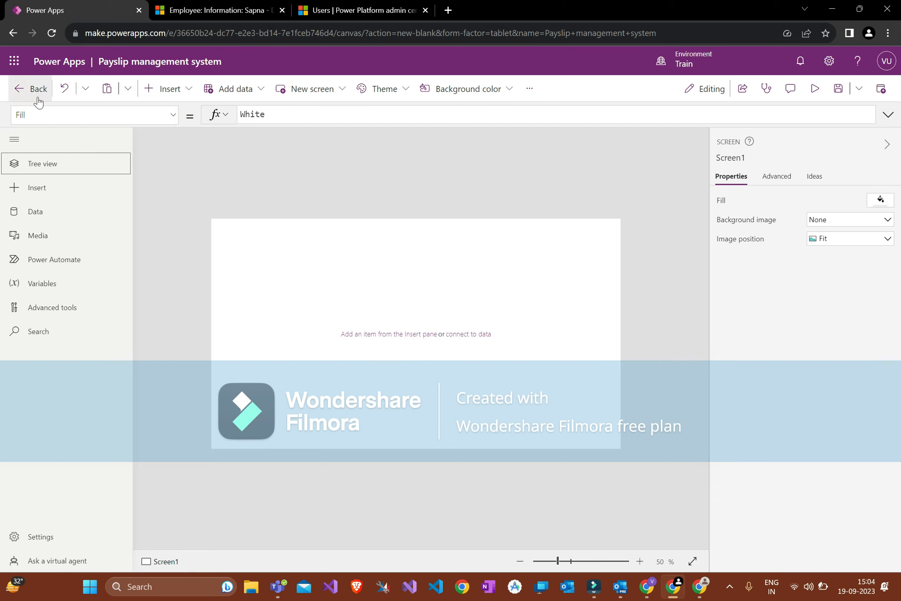
{"action": "left_click", "coordinate": [79, 89]}
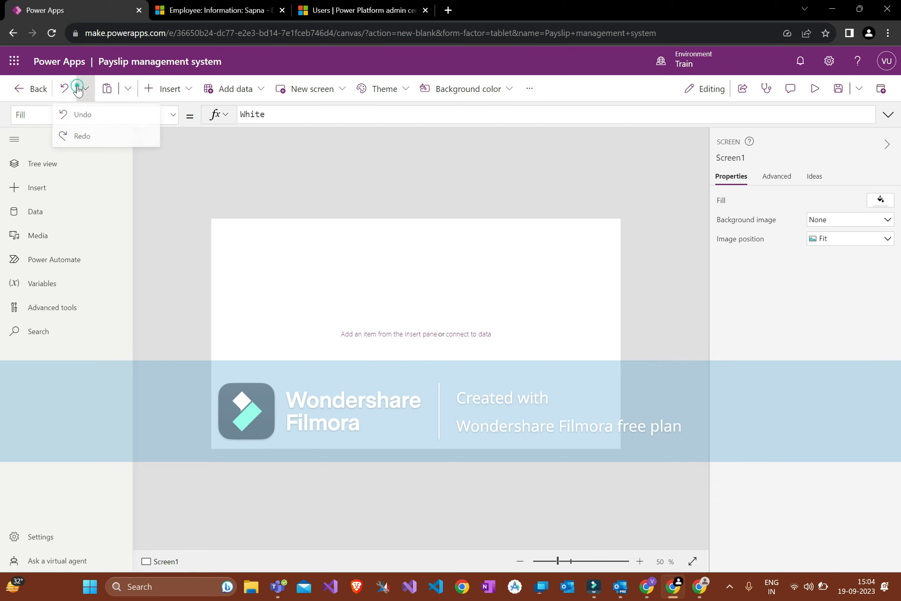
{"action": "left_click", "coordinate": [214, 138]}
{"action": "left_click", "coordinate": [128, 89]}
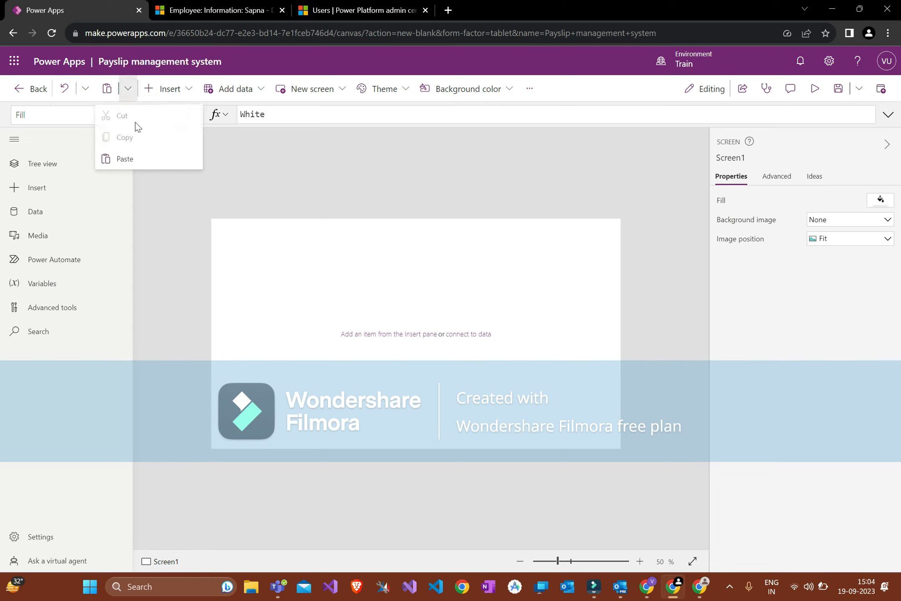
{"action": "left_click", "coordinate": [203, 200]}
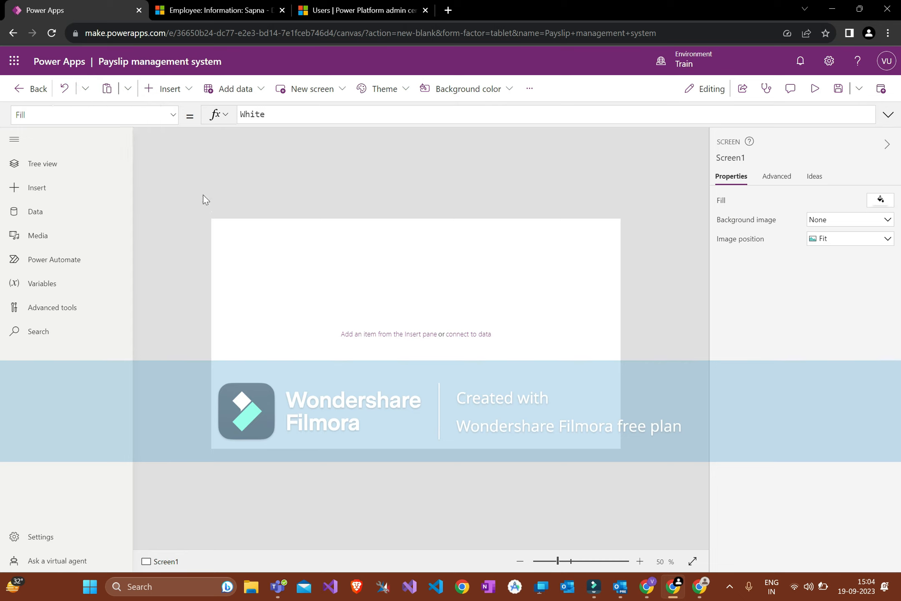
{"action": "left_click", "coordinate": [190, 90]}
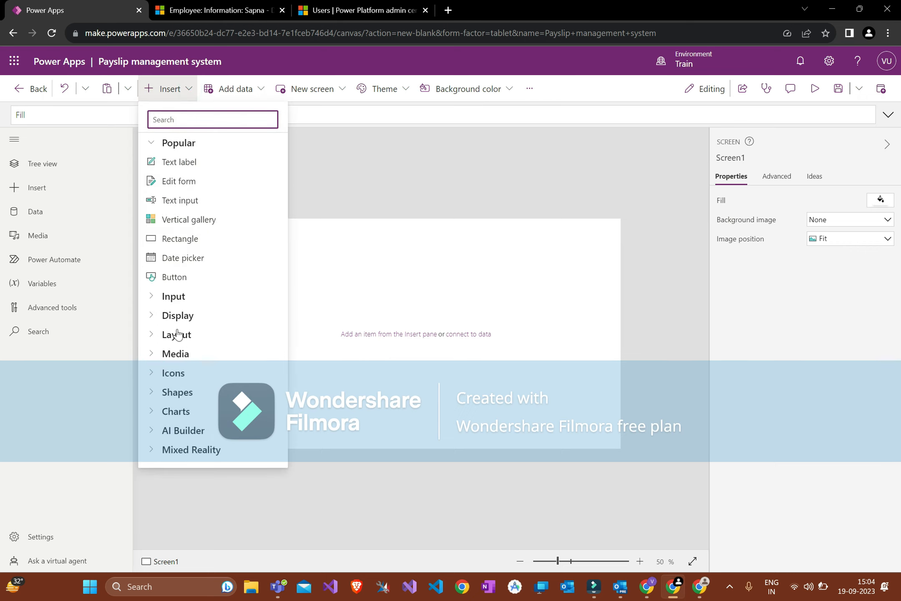
Step: Expand and collapse the Input, Display and Media control categories
{"action": "left_click", "coordinate": [153, 298]}
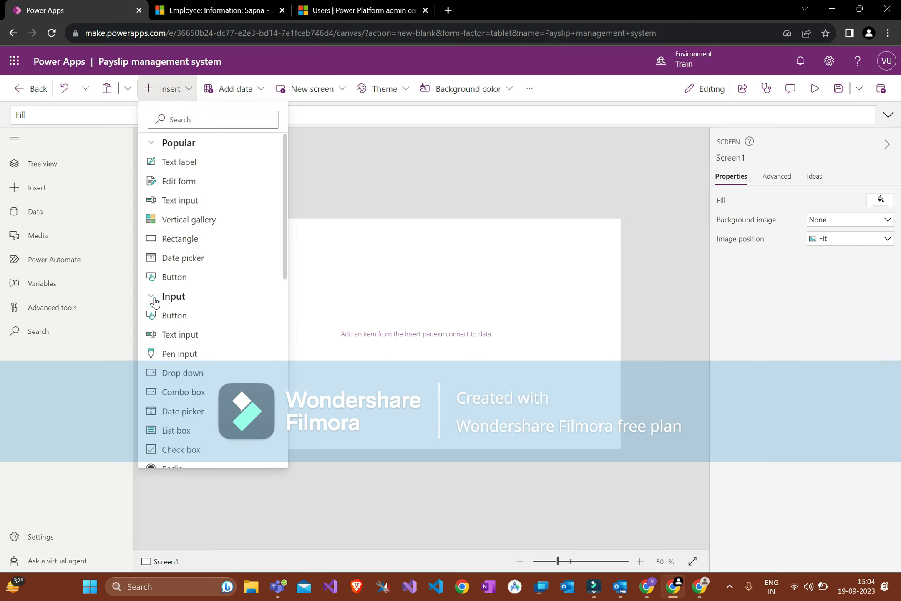
{"action": "left_click", "coordinate": [152, 298]}
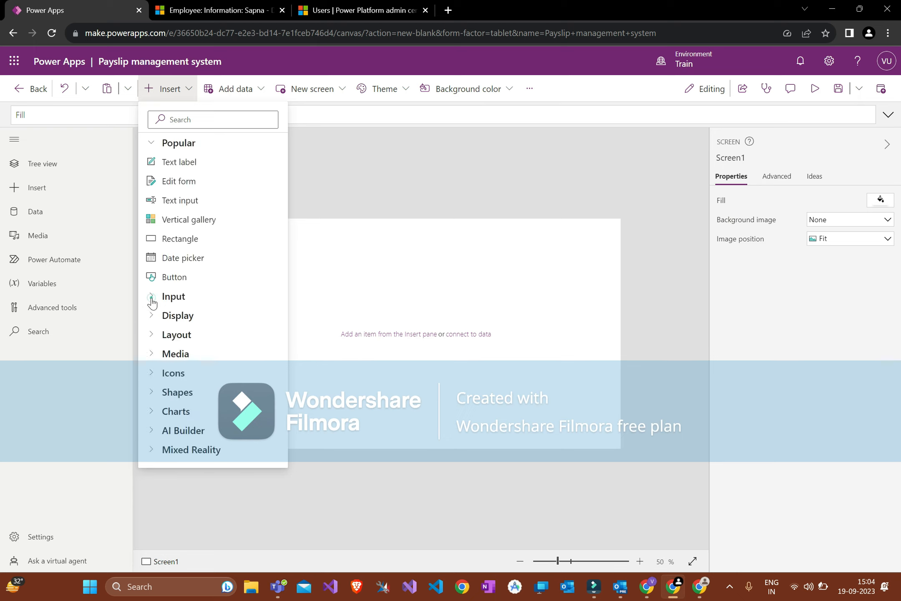
{"action": "left_click", "coordinate": [158, 317]}
{"action": "scroll", "coordinate": [175, 322], "scroll_direction": "down", "scroll_amount": 1}
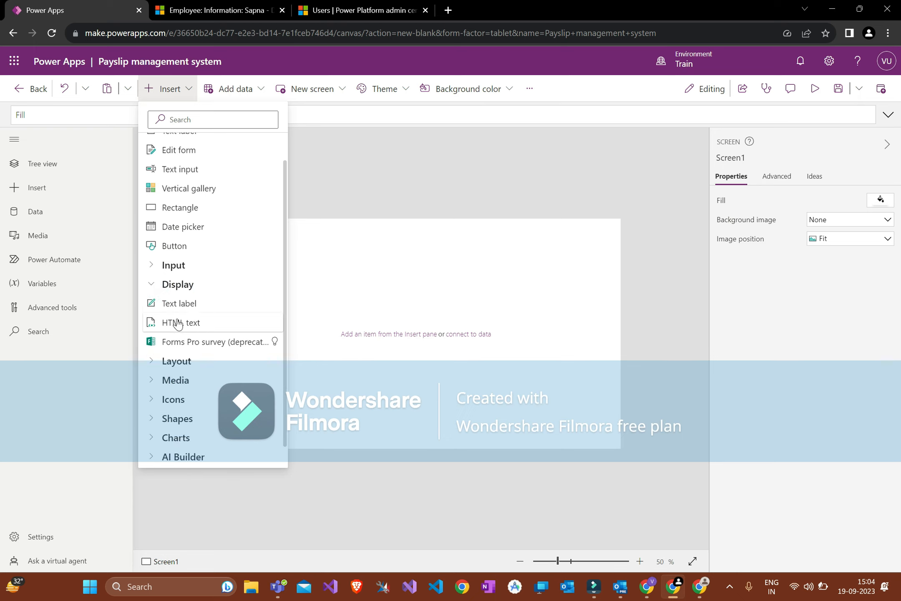
{"action": "left_click", "coordinate": [154, 291]}
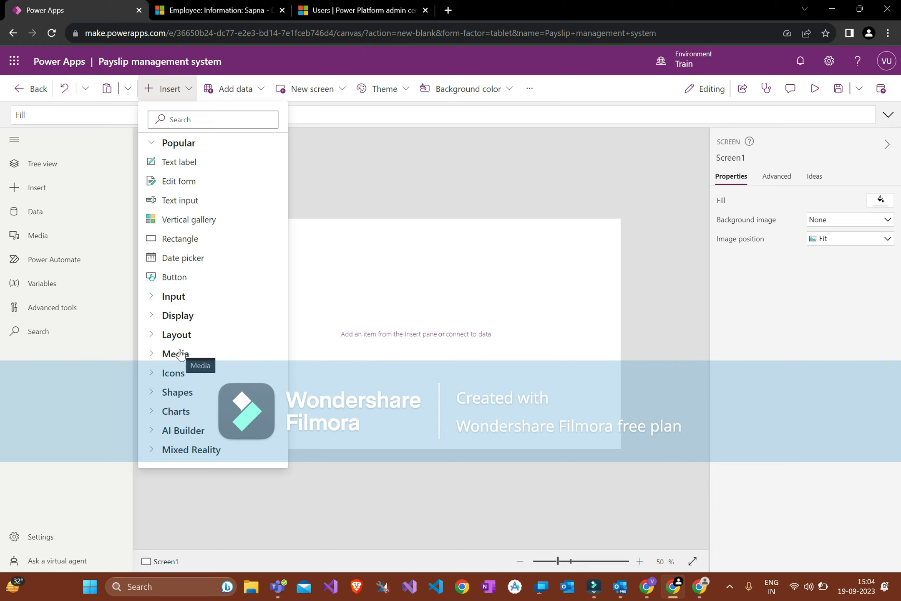
{"action": "left_click", "coordinate": [152, 357]}
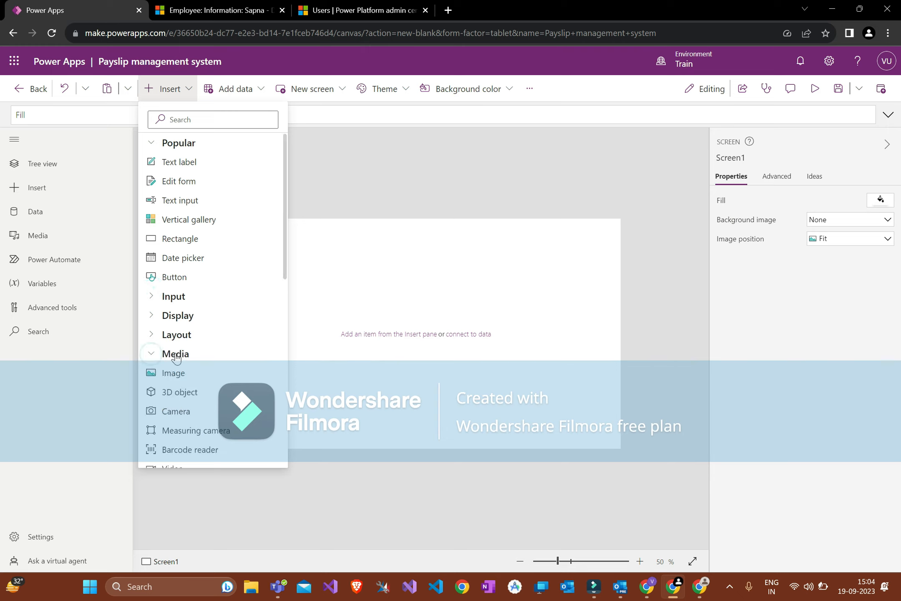
{"action": "left_click", "coordinate": [157, 356]}
Step: Expand and collapse the Shapes, AI Builder and Layout control categories
{"action": "left_click", "coordinate": [154, 396]}
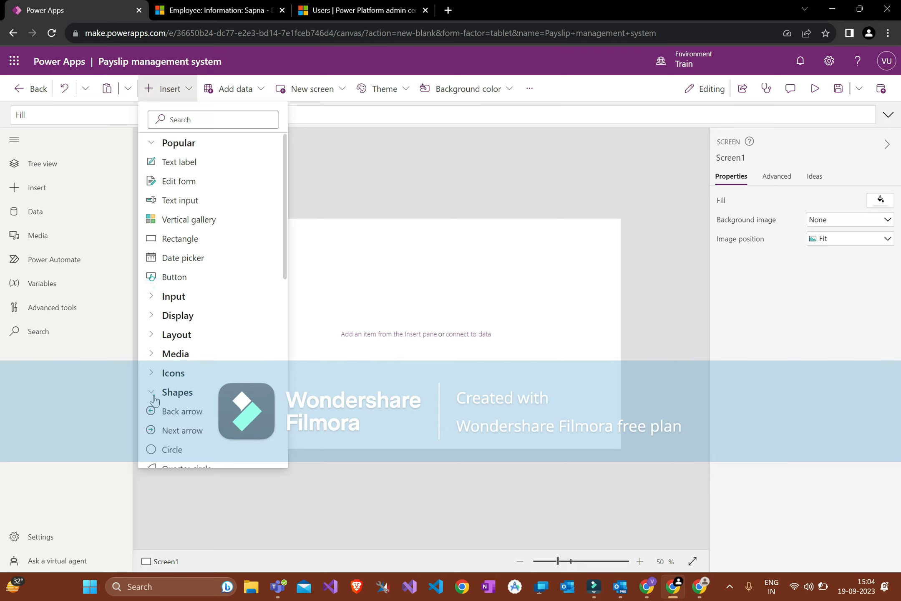
{"action": "scroll", "coordinate": [154, 399], "scroll_direction": "down", "scroll_amount": 3}
{"action": "scroll", "coordinate": [154, 396], "scroll_direction": "down", "scroll_amount": 1}
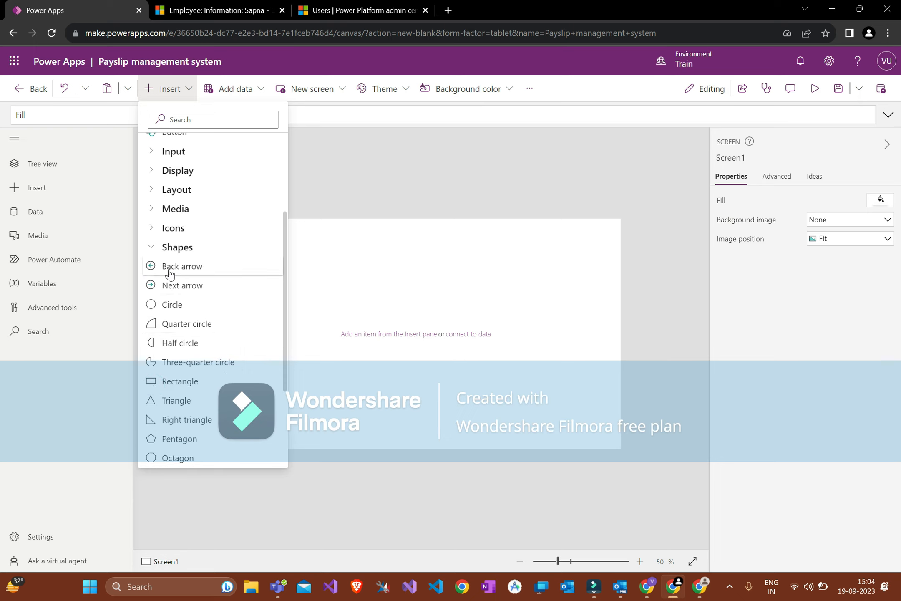
{"action": "scroll", "coordinate": [154, 250], "scroll_direction": "down", "scroll_amount": 3}
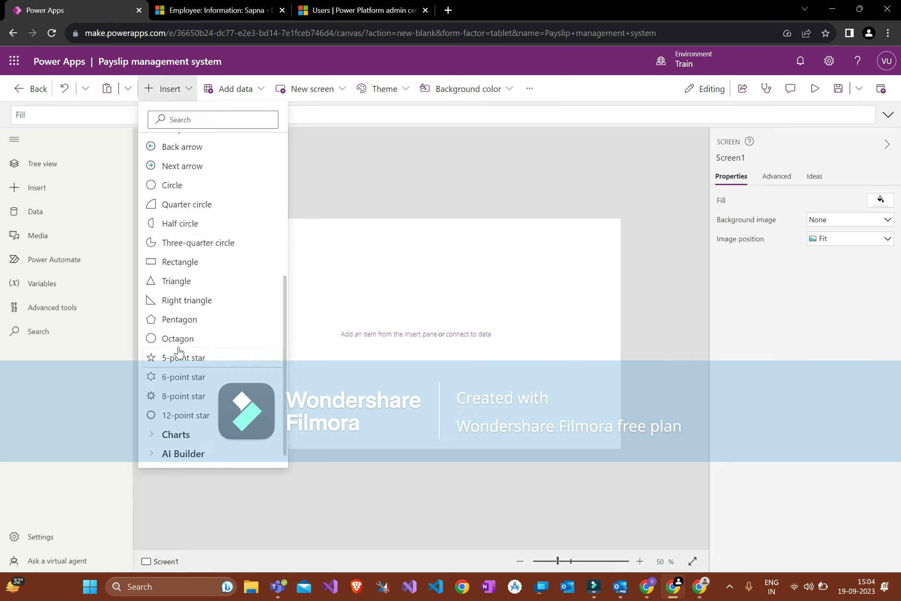
{"action": "scroll", "coordinate": [158, 284], "scroll_direction": "up", "scroll_amount": 4}
{"action": "left_click", "coordinate": [154, 312]}
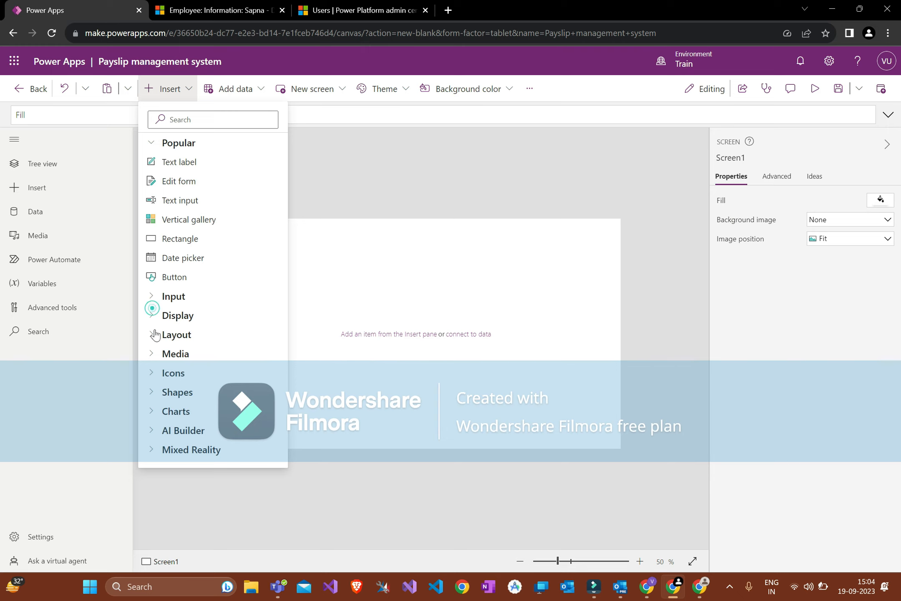
{"action": "left_click", "coordinate": [155, 430]}
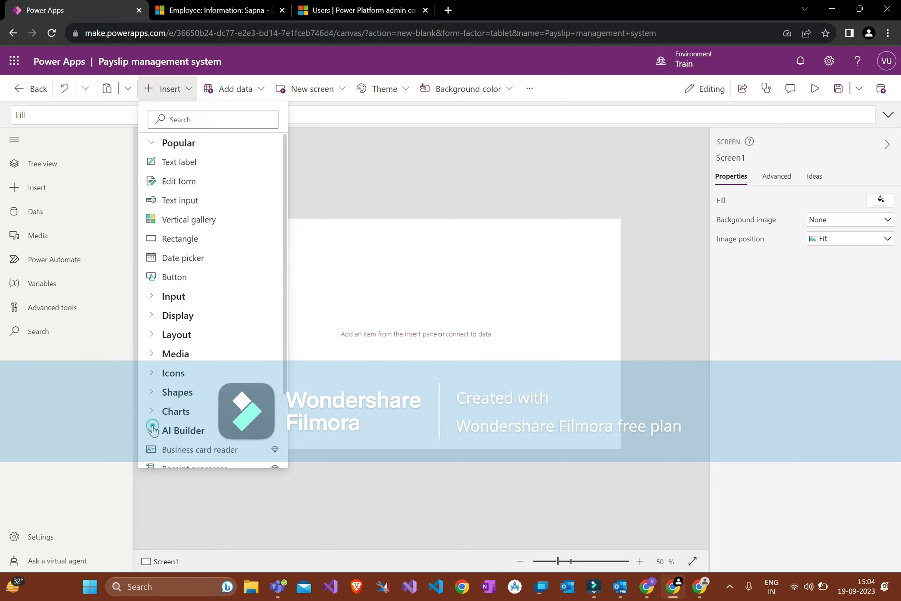
{"action": "left_click", "coordinate": [152, 430]}
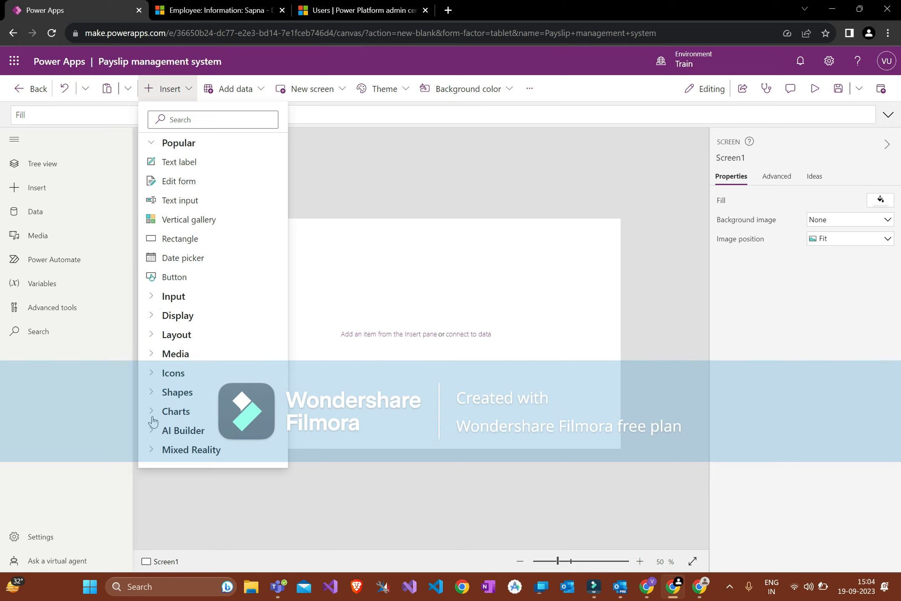
{"action": "left_click", "coordinate": [149, 338]}
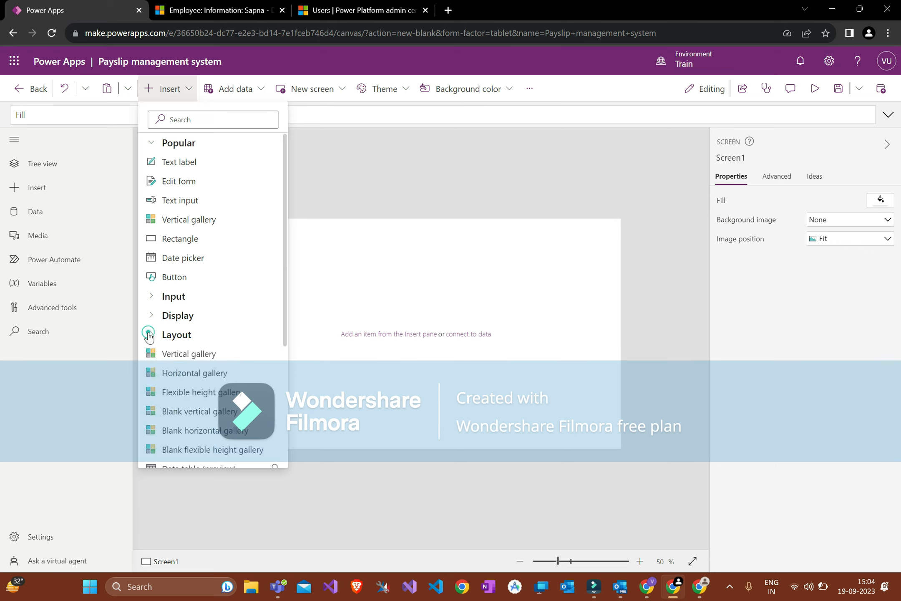
{"action": "scroll", "coordinate": [191, 334], "scroll_direction": "down", "scroll_amount": 2}
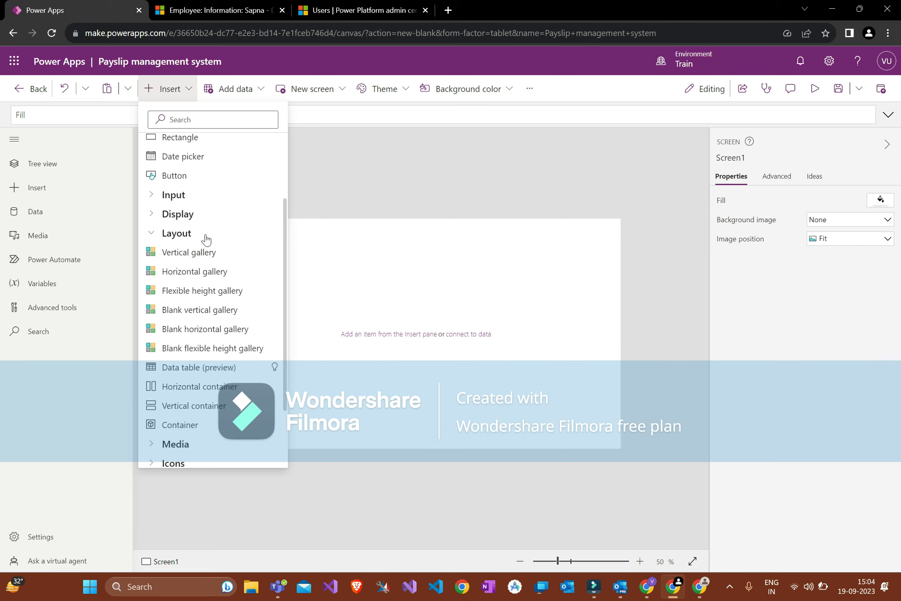
{"action": "scroll", "coordinate": [203, 240], "scroll_direction": "up", "scroll_amount": 2}
{"action": "left_click", "coordinate": [151, 315]}
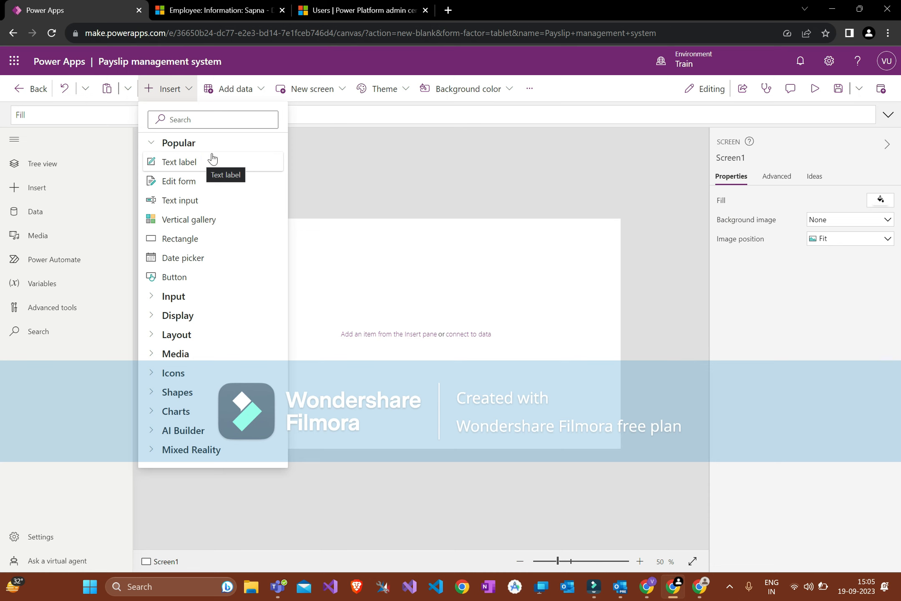
{"action": "left_click", "coordinate": [213, 10]}
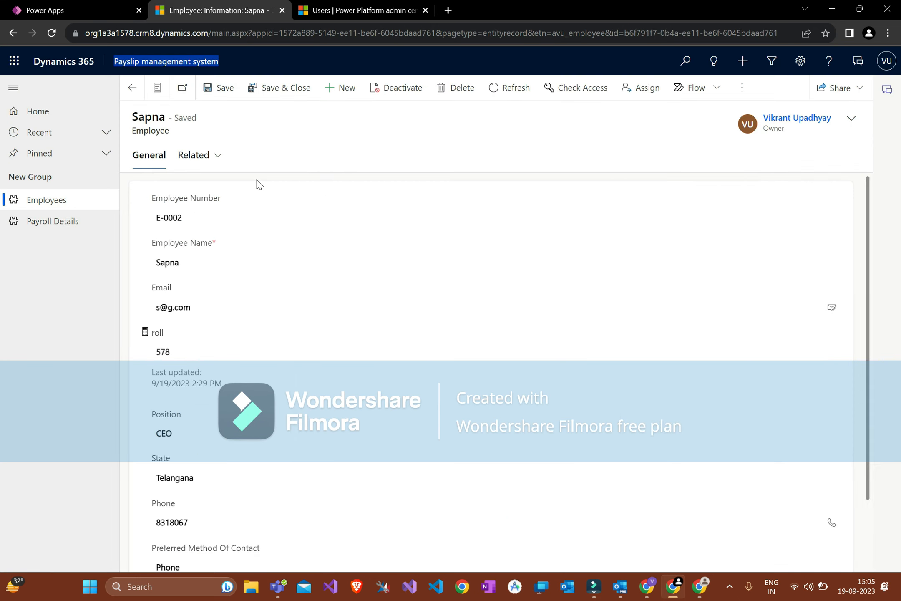
{"action": "left_click", "coordinate": [250, 189]}
{"action": "triple_click", "coordinate": [204, 197]}
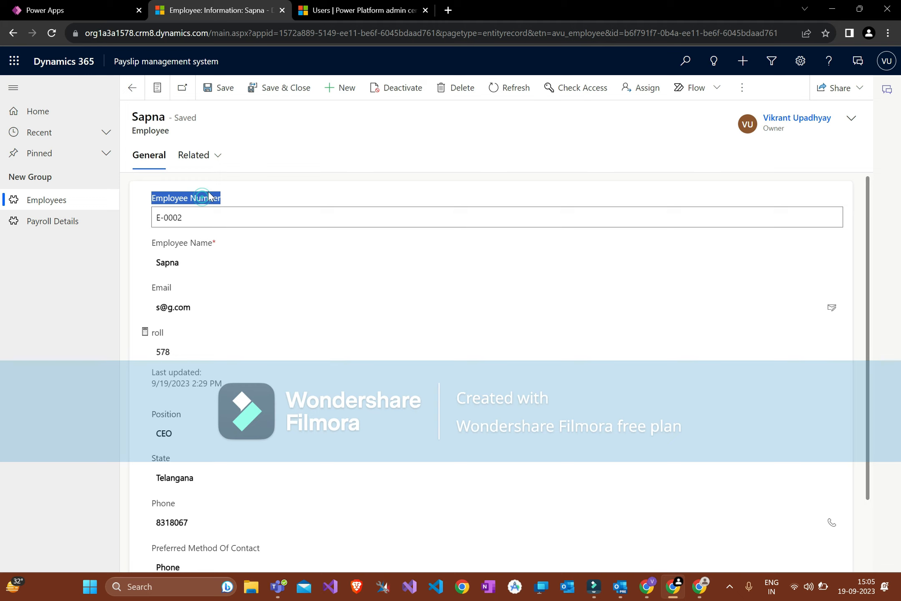
{"action": "left_click_drag", "start_coordinate": [200, 217], "coordinate": [155, 218]}
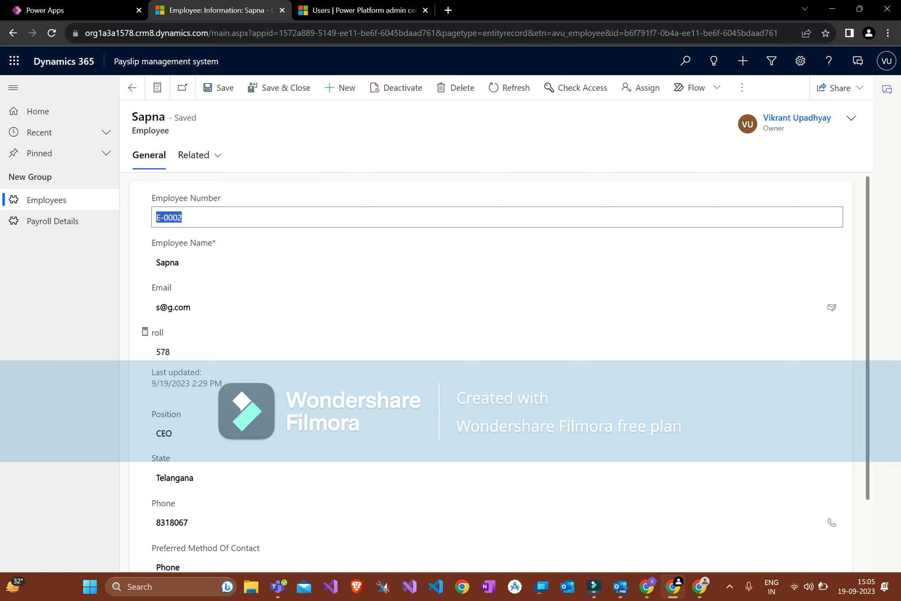
{"action": "left_click", "coordinate": [189, 218]}
{"action": "left_click", "coordinate": [191, 216]}
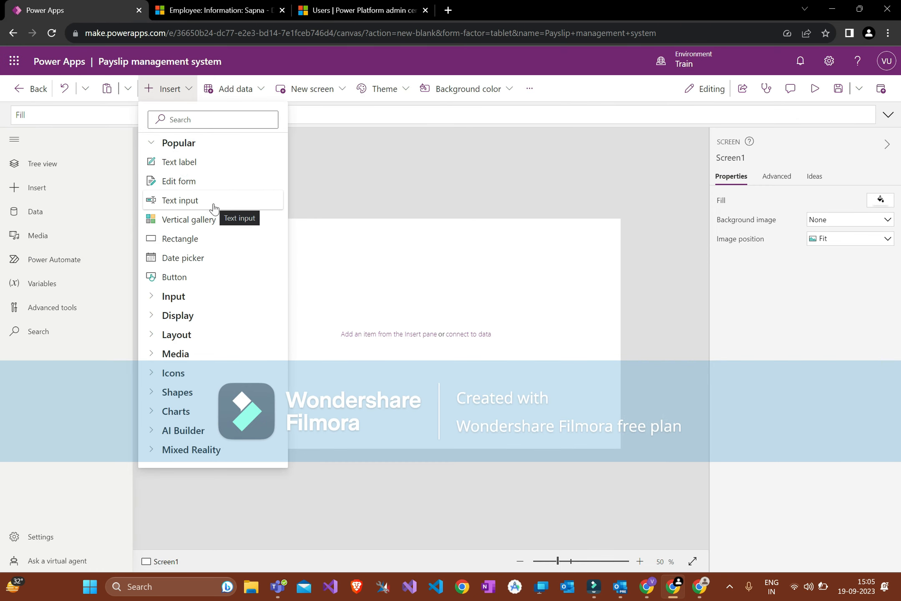
Step: Insert an edit form onto Screen1, leaving its default mode as Edit
{"action": "left_click", "coordinate": [200, 182]}
{"action": "left_click", "coordinate": [814, 320]}
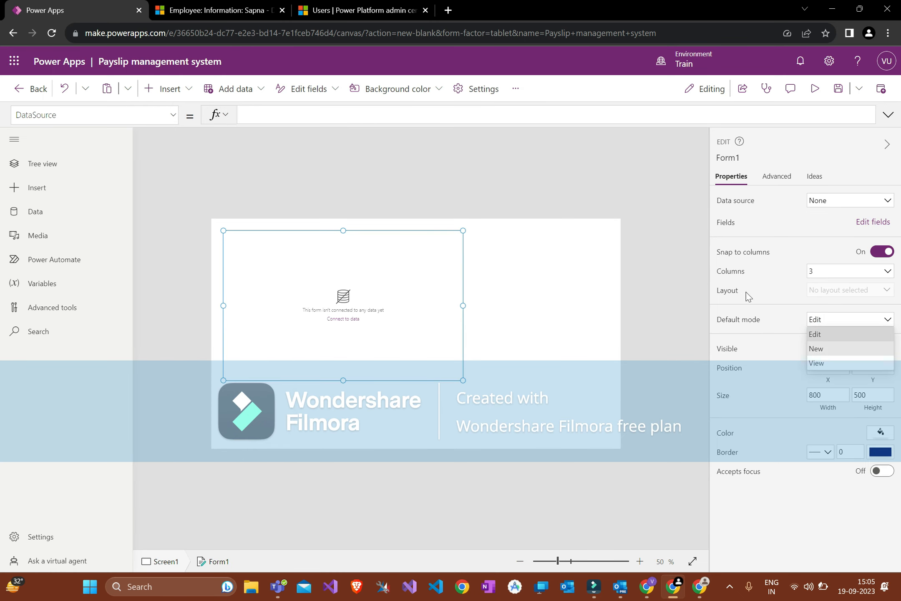
{"action": "left_click", "coordinate": [443, 262]}
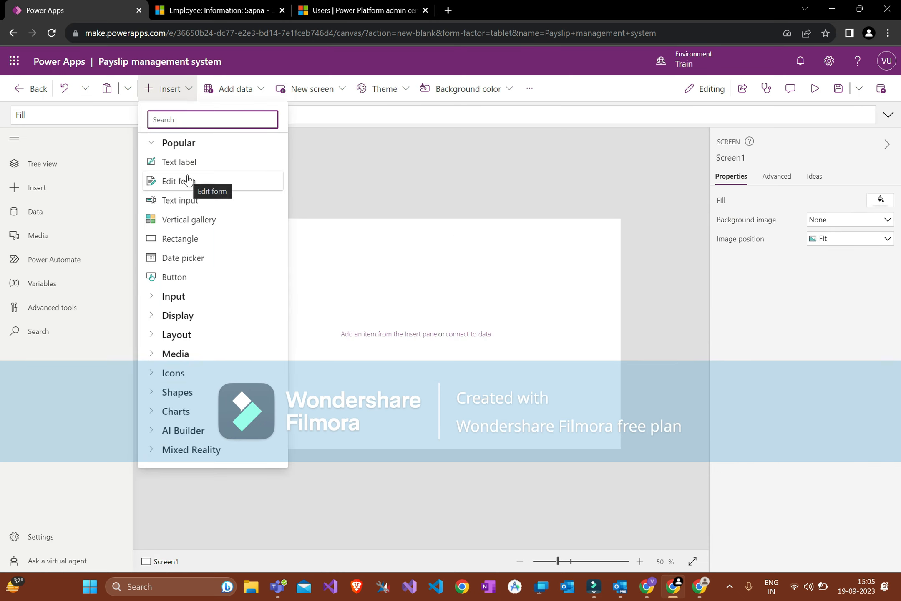
Step: Check employee number E-0002 in Dynamics 365, then add a vertical gallery and delete it
{"action": "left_click", "coordinate": [221, 9]}
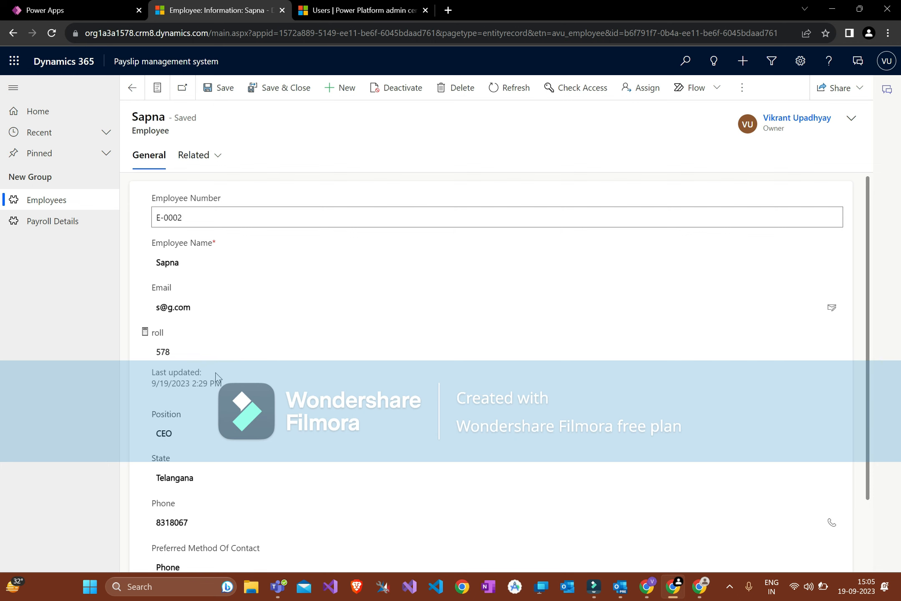
{"action": "left_click_drag", "start_coordinate": [183, 218], "coordinate": [156, 217]}
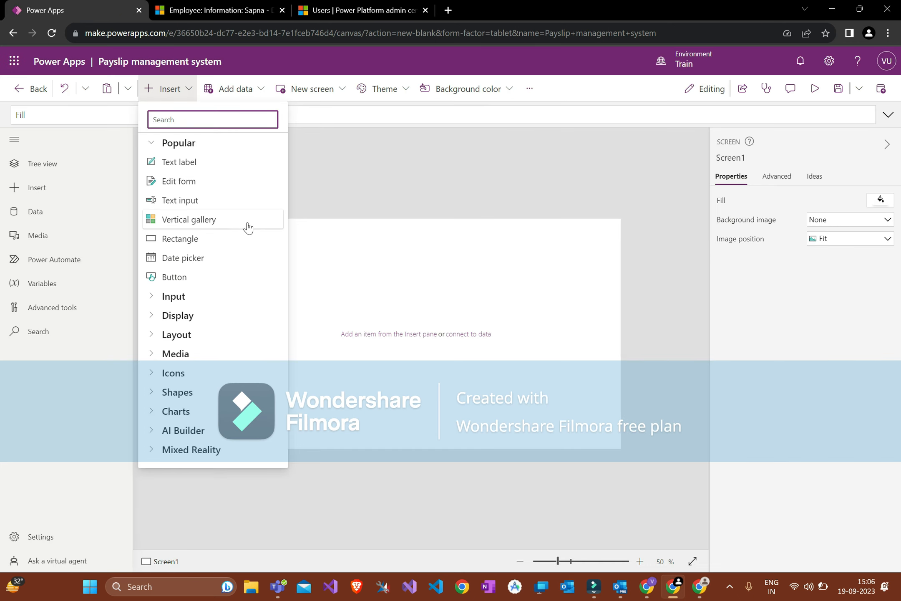
{"action": "left_click", "coordinate": [249, 226]}
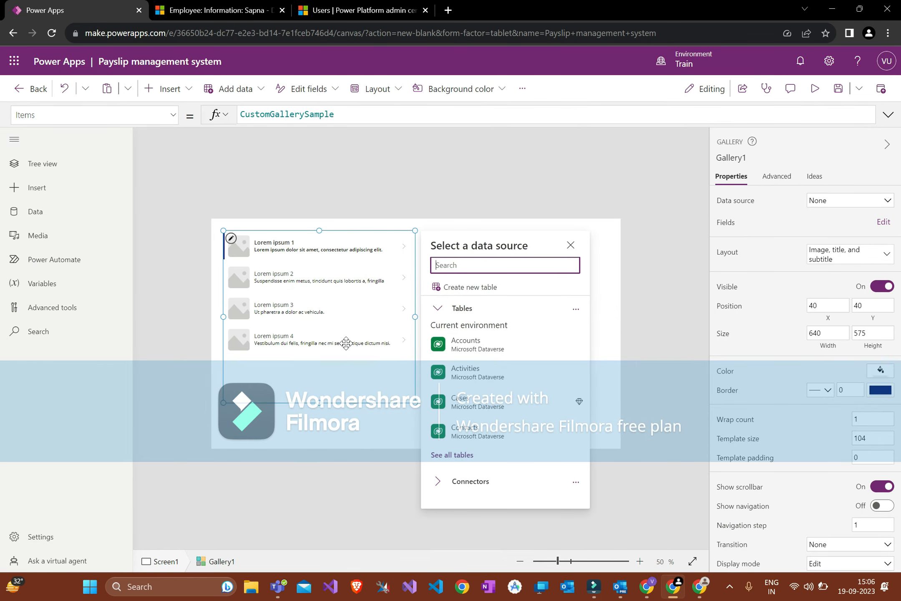
{"action": "left_click", "coordinate": [386, 279]}
{"action": "key", "text": "Delete"}
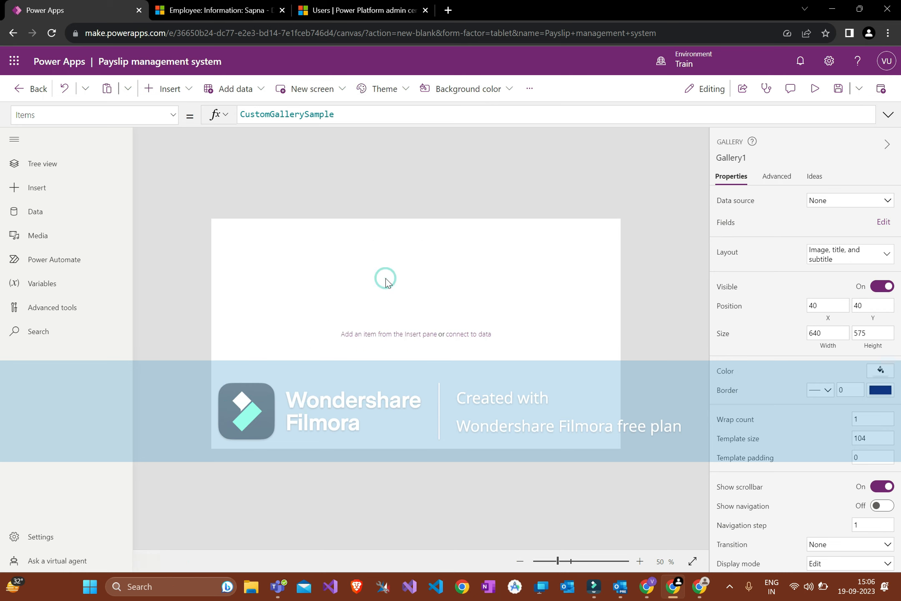
{"action": "left_click", "coordinate": [154, 86]}
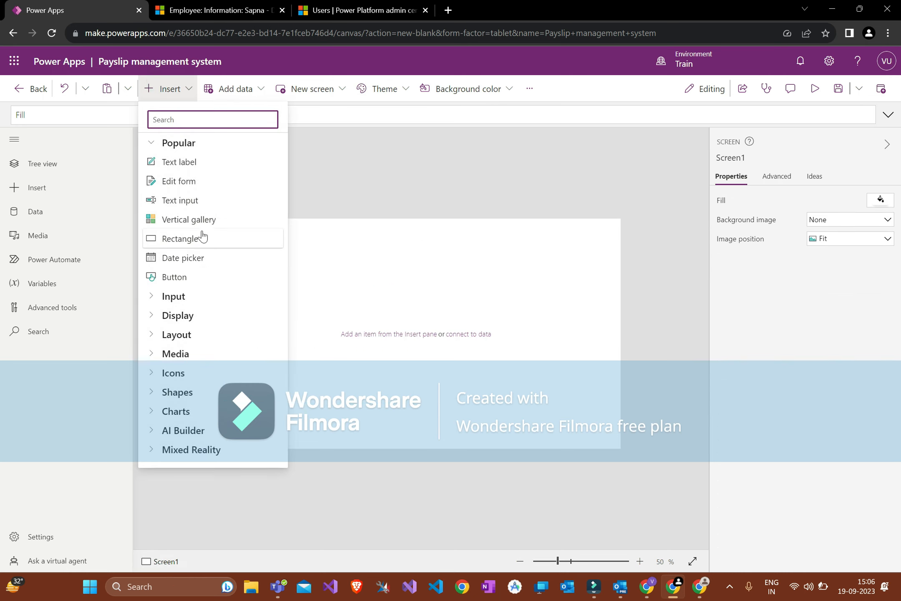
{"action": "left_click", "coordinate": [192, 260]}
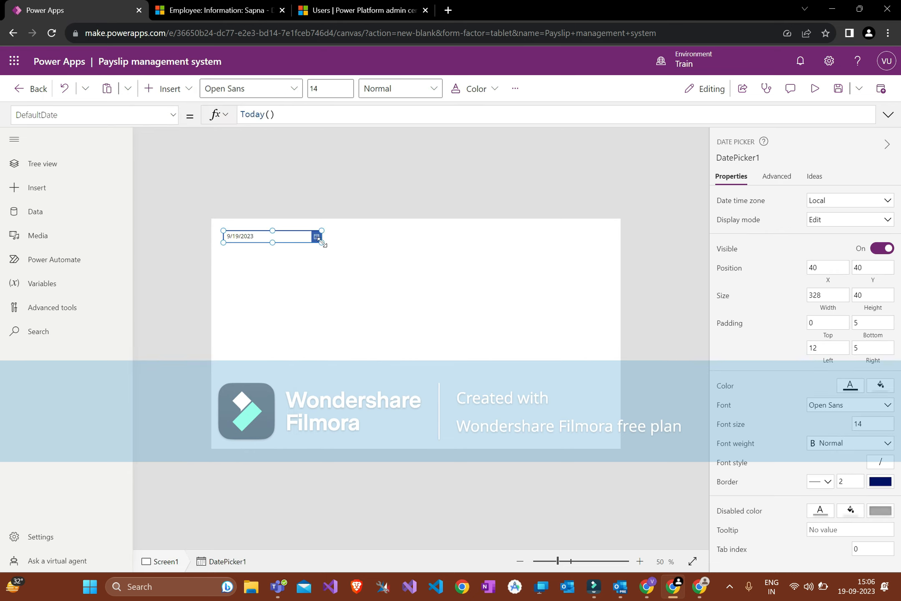
{"action": "left_click", "coordinate": [338, 239]}
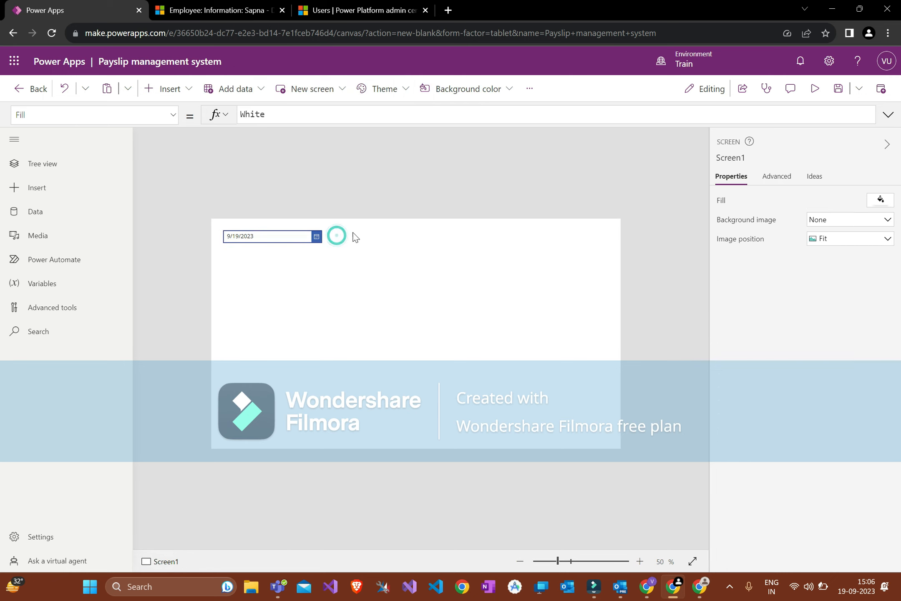
{"action": "left_click", "coordinate": [309, 237]}
{"action": "key", "text": "Delete"}
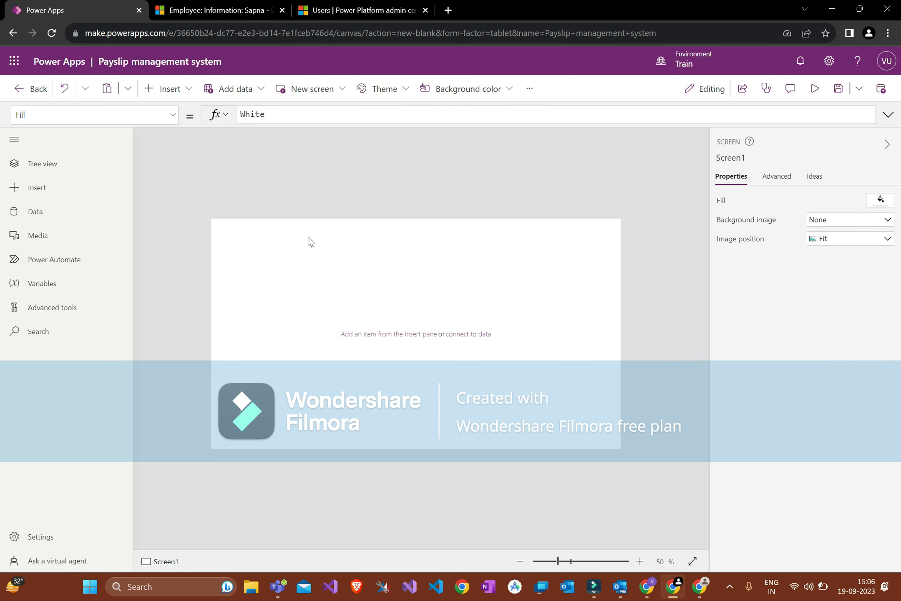
{"action": "left_click", "coordinate": [187, 89]}
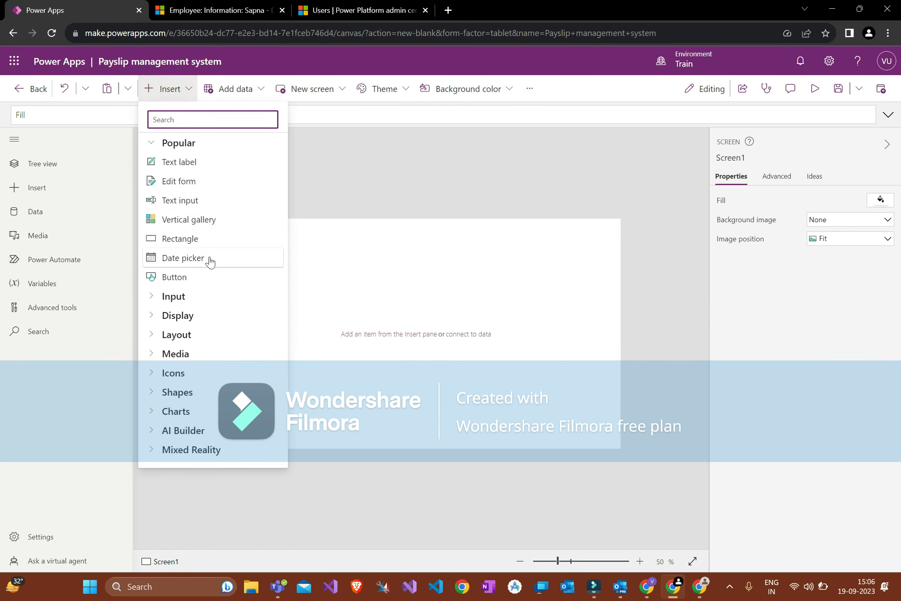
{"action": "left_click", "coordinate": [415, 271]}
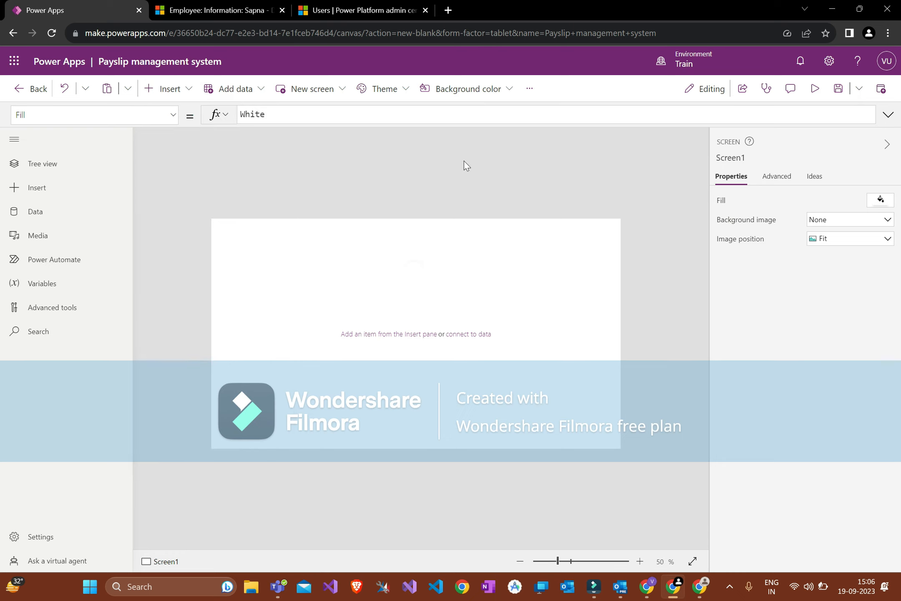
{"action": "left_click", "coordinate": [314, 86]}
{"action": "left_click", "coordinate": [246, 90]}
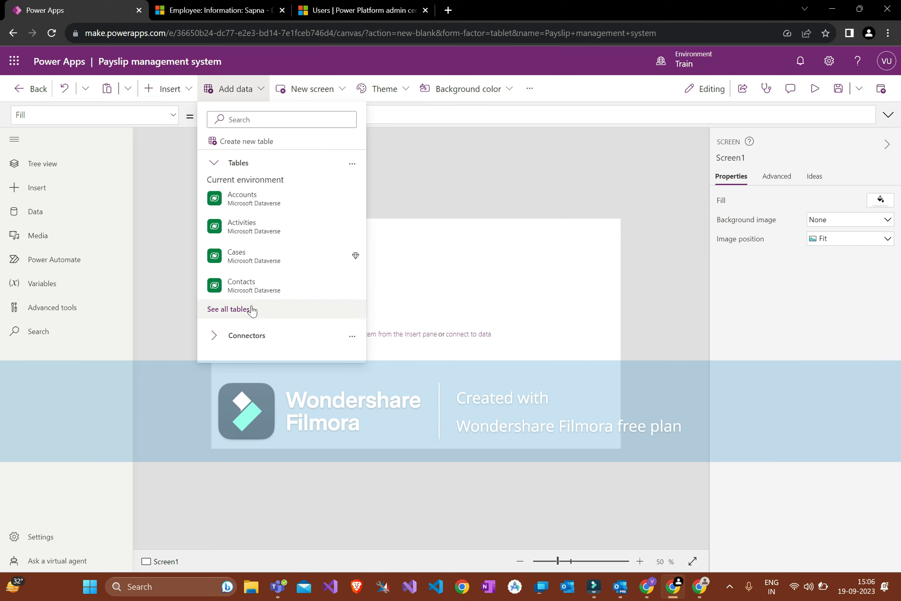
{"action": "left_click", "coordinate": [216, 339]}
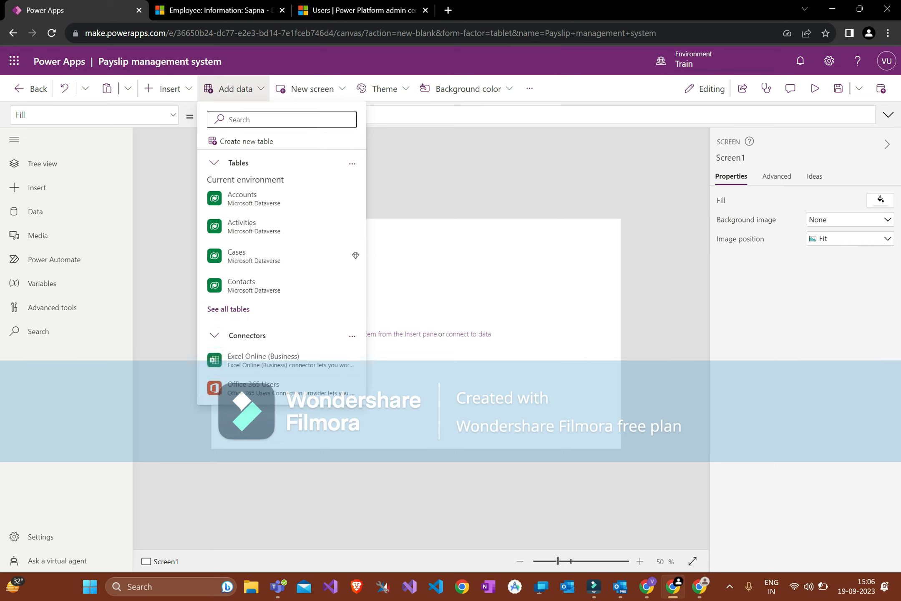
{"action": "scroll", "coordinate": [270, 367], "scroll_direction": "down", "scroll_amount": 1}
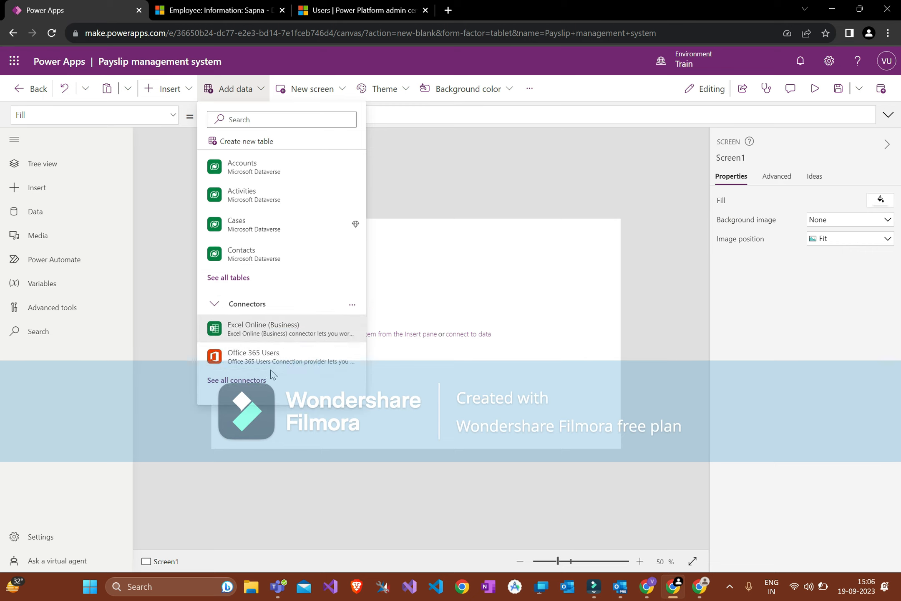
{"action": "left_click", "coordinate": [235, 378]}
{"action": "scroll", "coordinate": [260, 336], "scroll_direction": "up", "scroll_amount": 5}
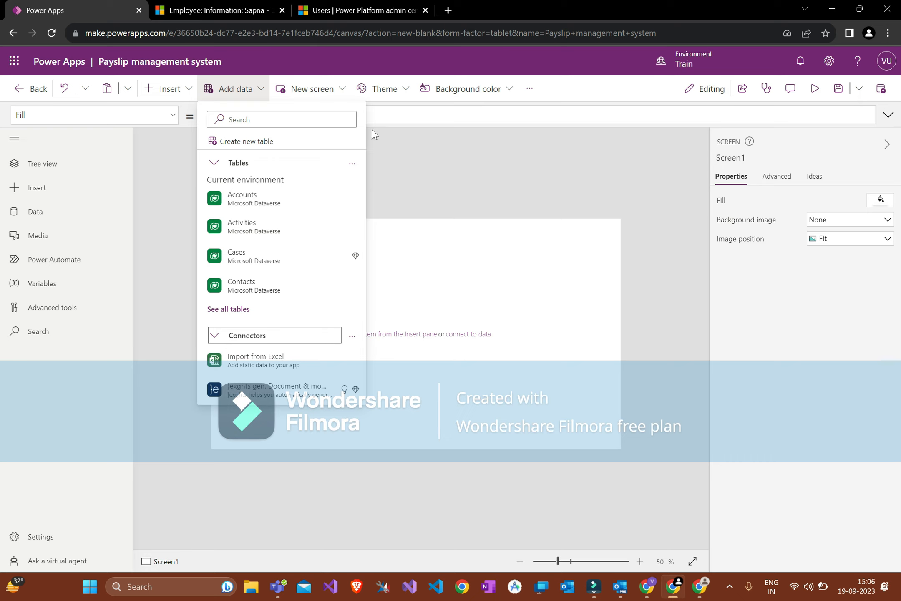
{"action": "left_click", "coordinate": [385, 159]}
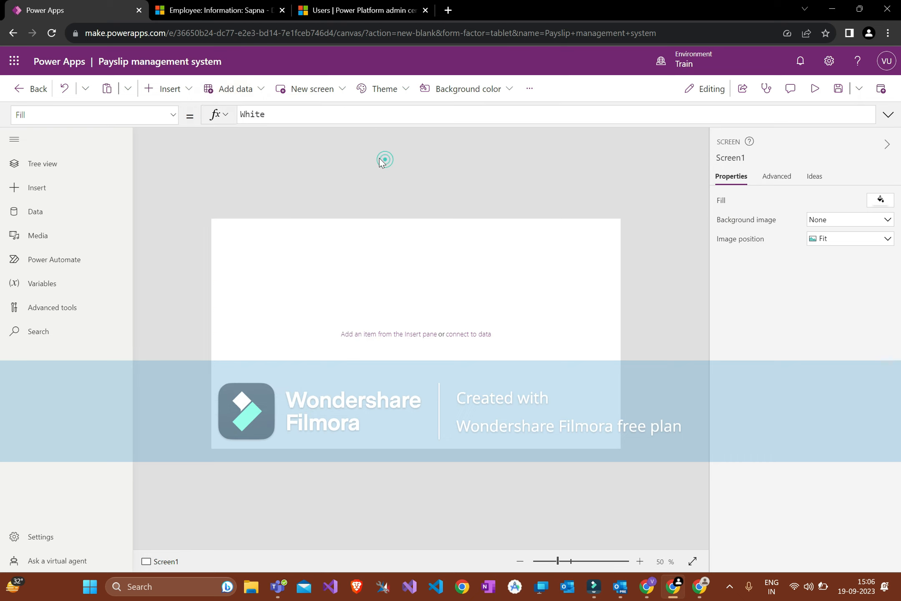
Step: Browse the New screen layouts and templates without adding a screen
{"action": "left_click", "coordinate": [333, 100]}
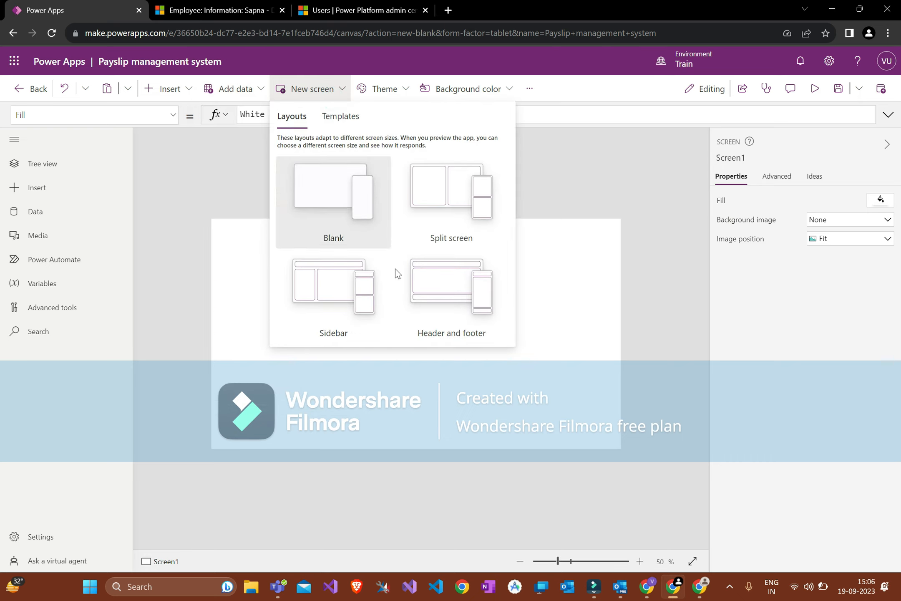
{"action": "left_click", "coordinate": [346, 121]}
{"action": "scroll", "coordinate": [386, 239], "scroll_direction": "down", "scroll_amount": 5}
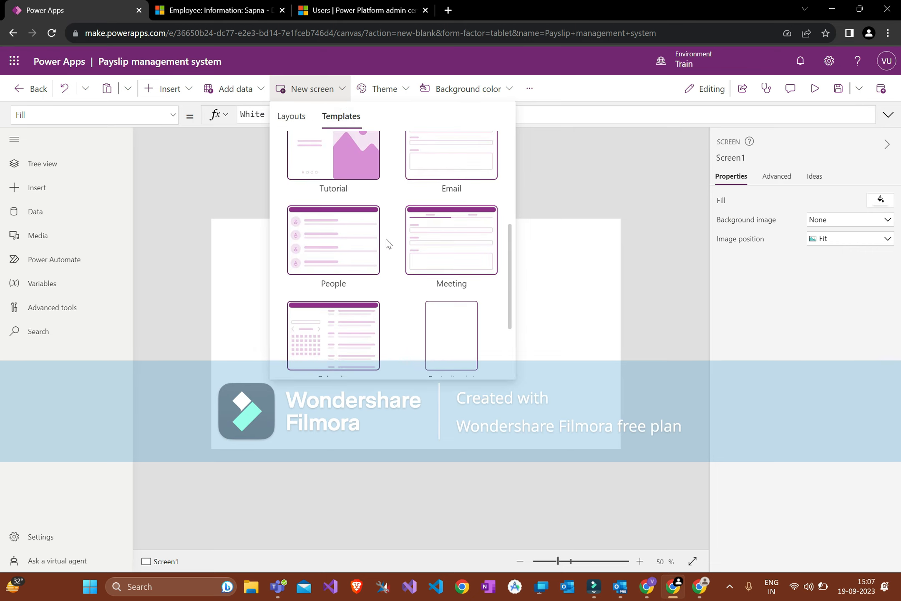
{"action": "left_click", "coordinate": [305, 118]}
{"action": "left_click", "coordinate": [577, 174]}
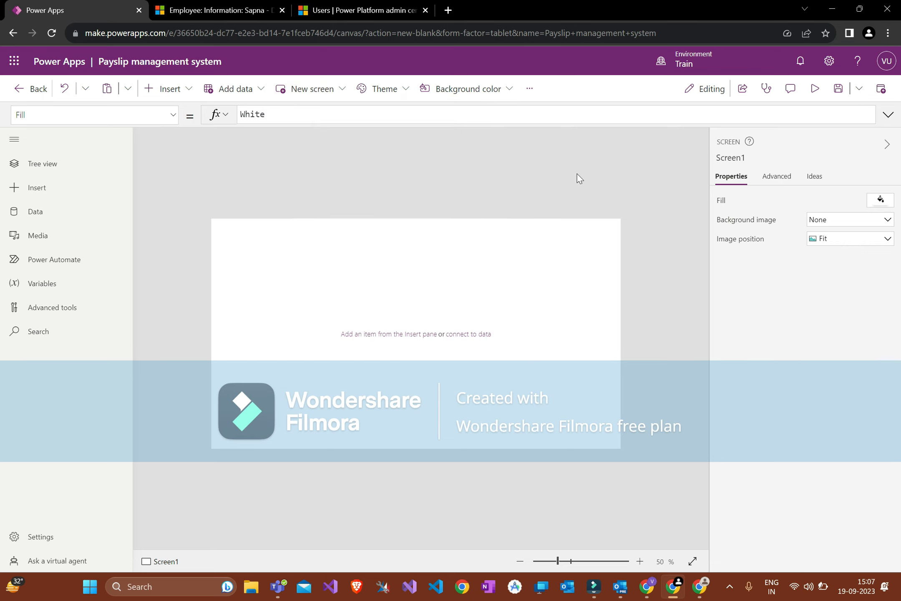
Step: Try the Brown, Dark Blue and Dark Yellow themes, finally applying Lavender
{"action": "left_click", "coordinate": [381, 88]}
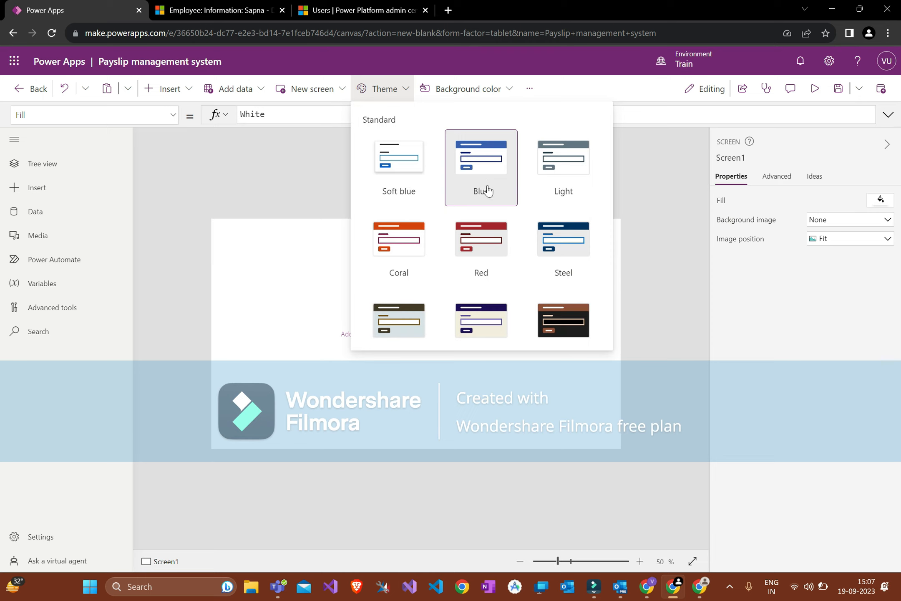
{"action": "left_click", "coordinate": [568, 329]}
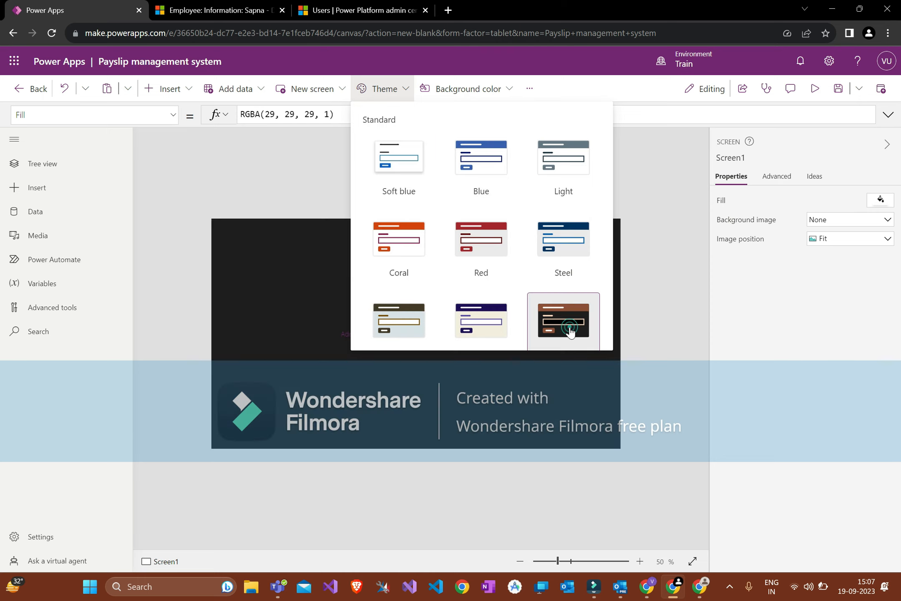
{"action": "left_click", "coordinate": [637, 168]}
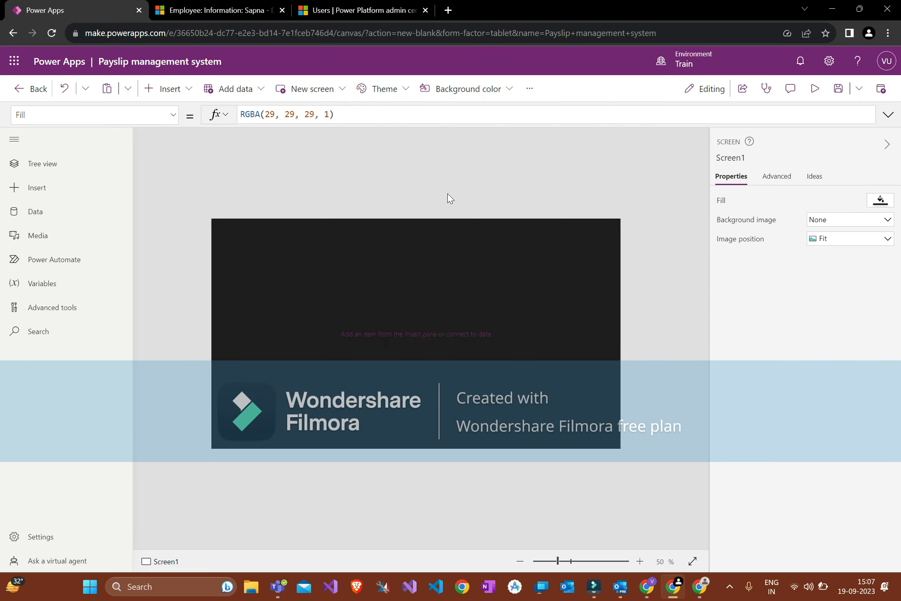
{"action": "left_click", "coordinate": [383, 88]}
{"action": "left_click", "coordinate": [512, 330]}
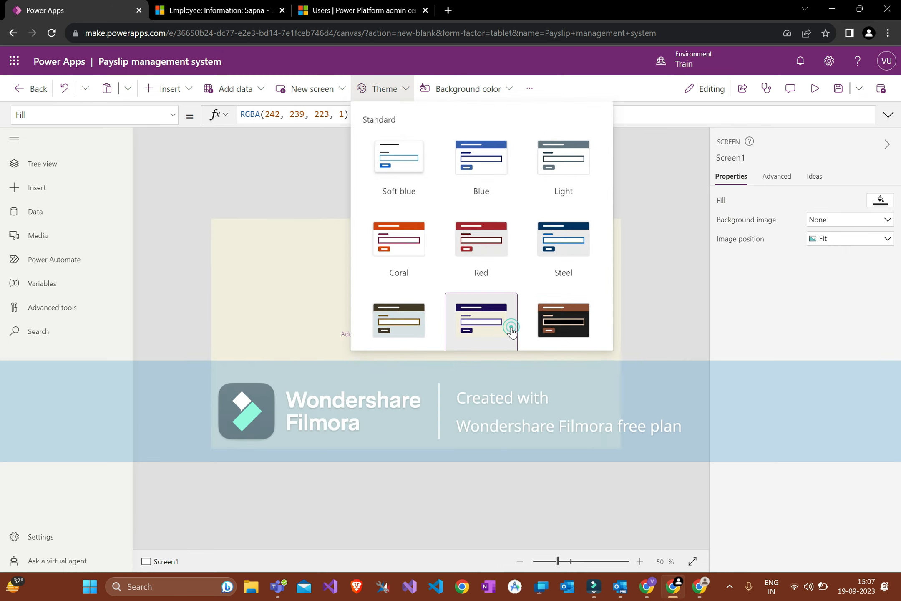
{"action": "scroll", "coordinate": [585, 235], "scroll_direction": "down", "scroll_amount": 10}
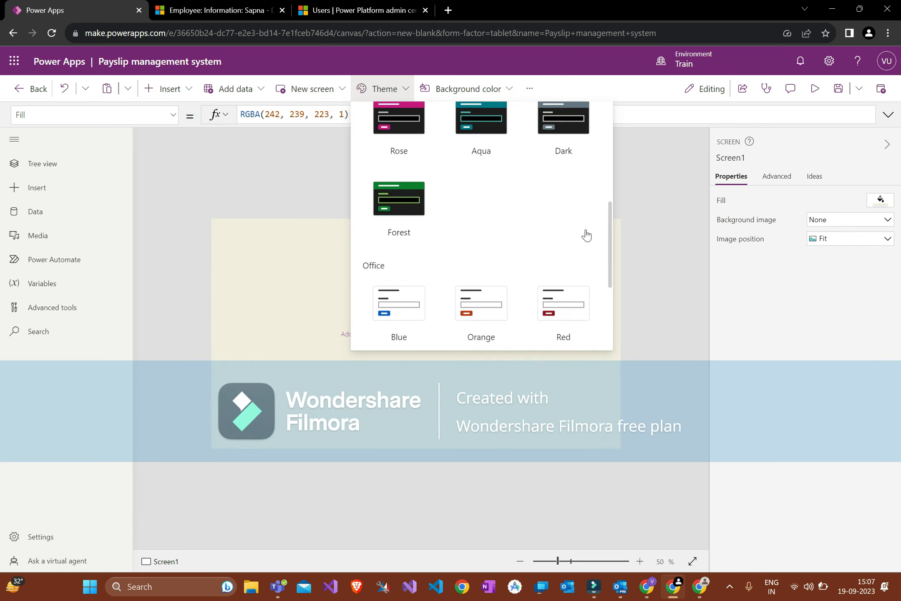
{"action": "left_click", "coordinate": [483, 305]}
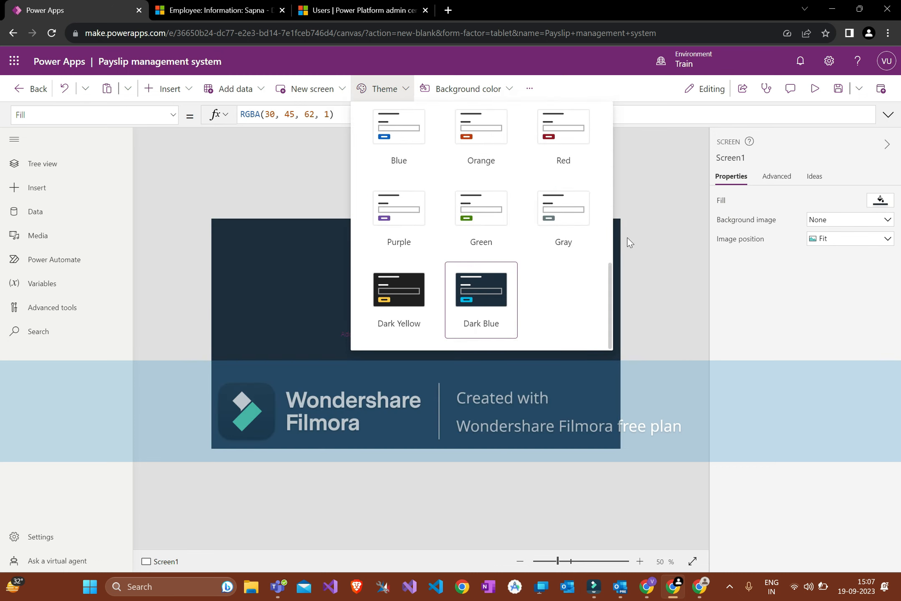
{"action": "left_click", "coordinate": [410, 284]}
{"action": "scroll", "coordinate": [528, 203], "scroll_direction": "up", "scroll_amount": 5}
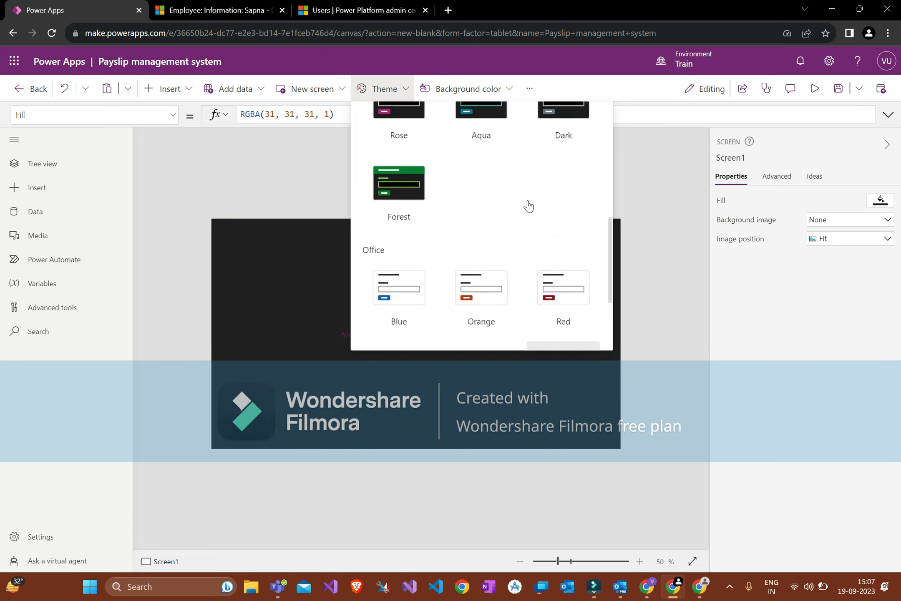
{"action": "scroll", "coordinate": [495, 207], "scroll_direction": "up", "scroll_amount": 2}
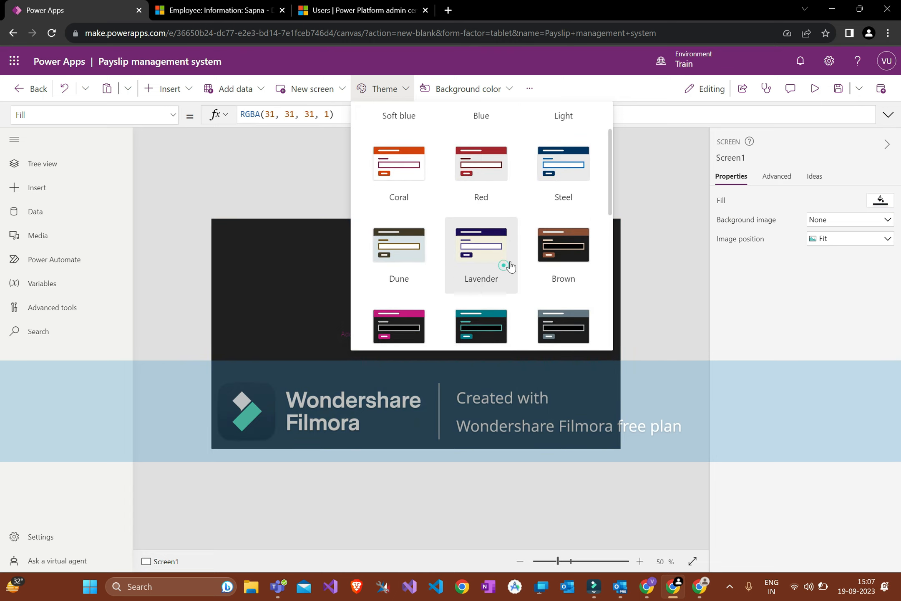
{"action": "left_click", "coordinate": [507, 259]}
{"action": "left_click", "coordinate": [652, 194]}
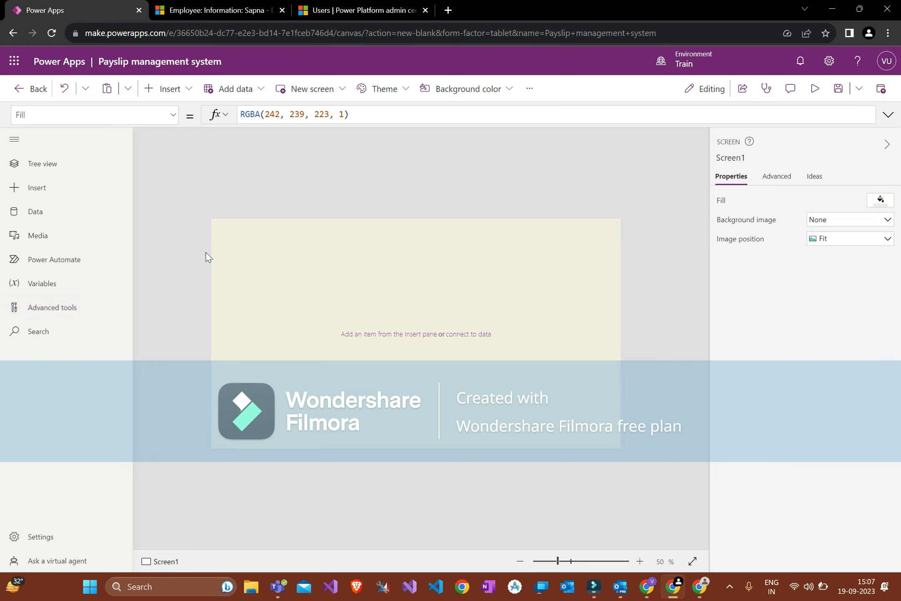
{"action": "left_click", "coordinate": [468, 95]}
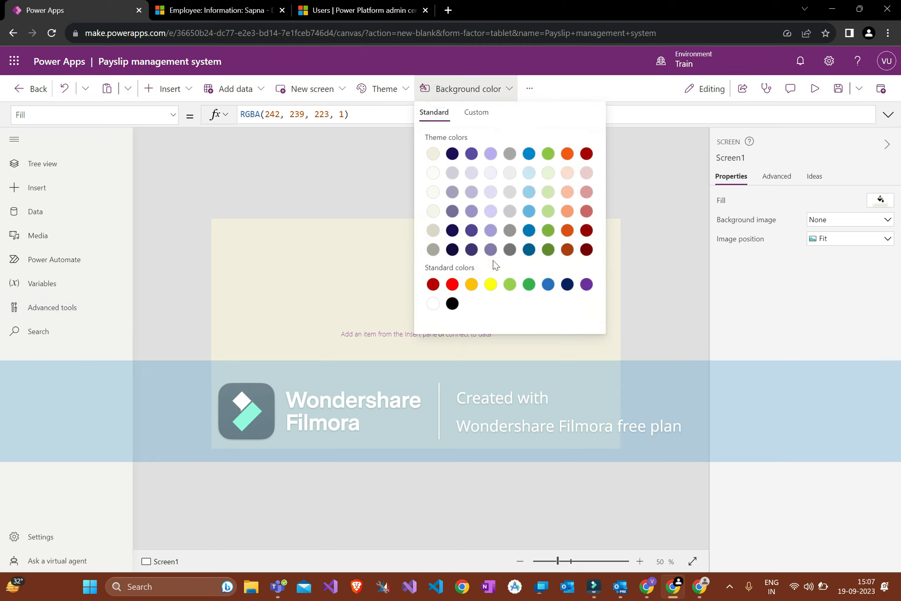
Step: Leave the screen background colour unchanged and open app Settings to review the app name
{"action": "left_click", "coordinate": [483, 113]}
{"action": "left_click", "coordinate": [634, 171]}
{"action": "left_click", "coordinate": [536, 89]}
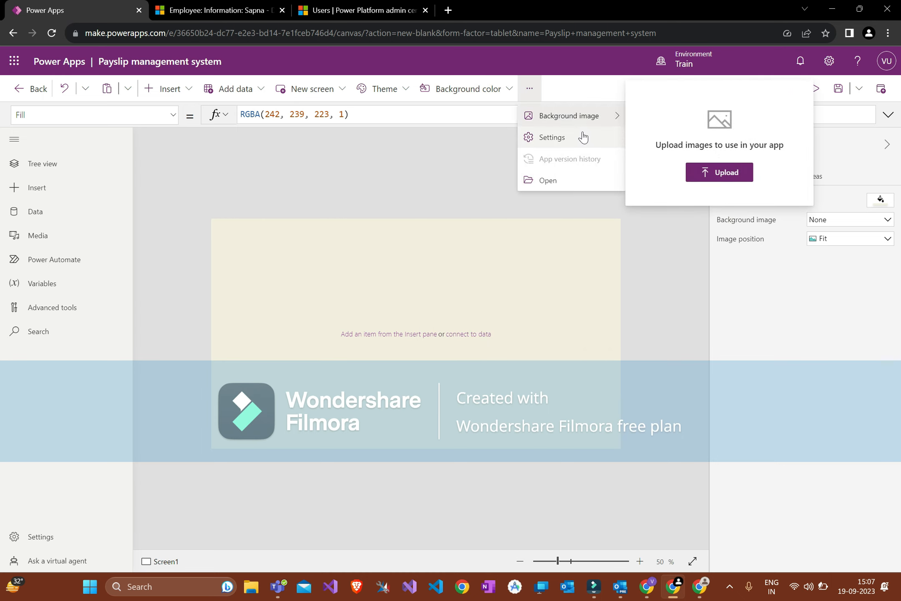
{"action": "left_click", "coordinate": [583, 137]}
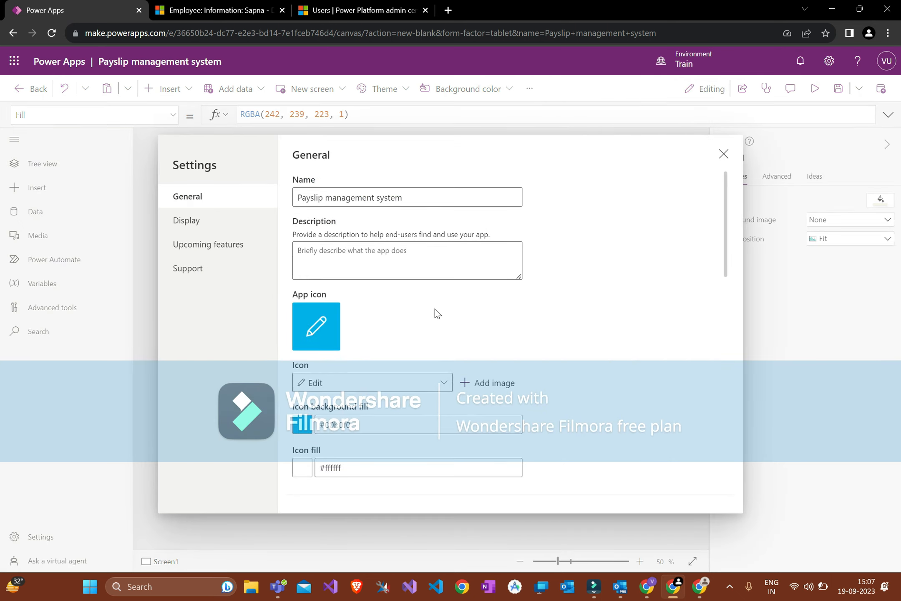
{"action": "triple_click", "coordinate": [427, 195]}
{"action": "left_click", "coordinate": [363, 280]}
Step: Browse the app icon choices without changing the icon
{"action": "scroll", "coordinate": [334, 321], "scroll_direction": "down", "scroll_amount": 1}
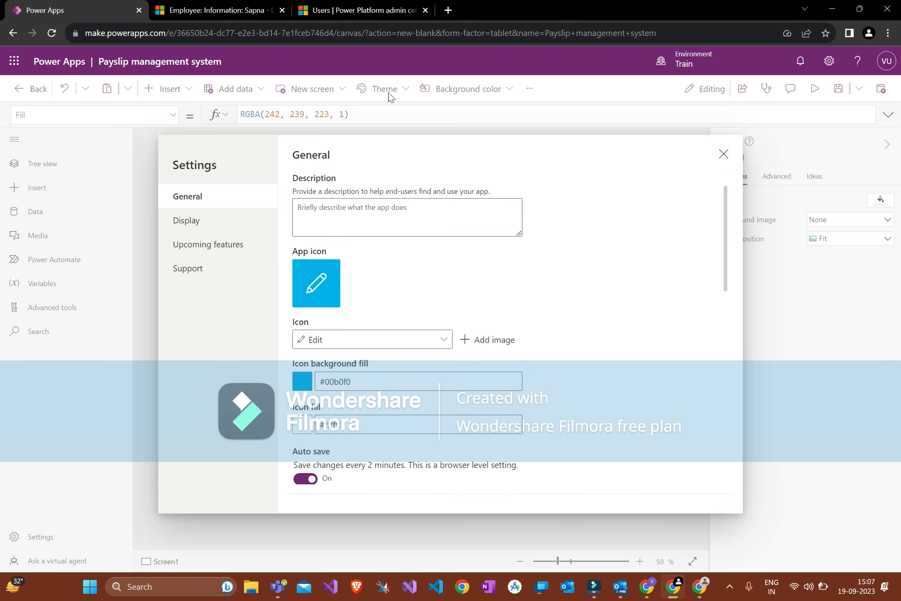
{"action": "left_click", "coordinate": [430, 342]}
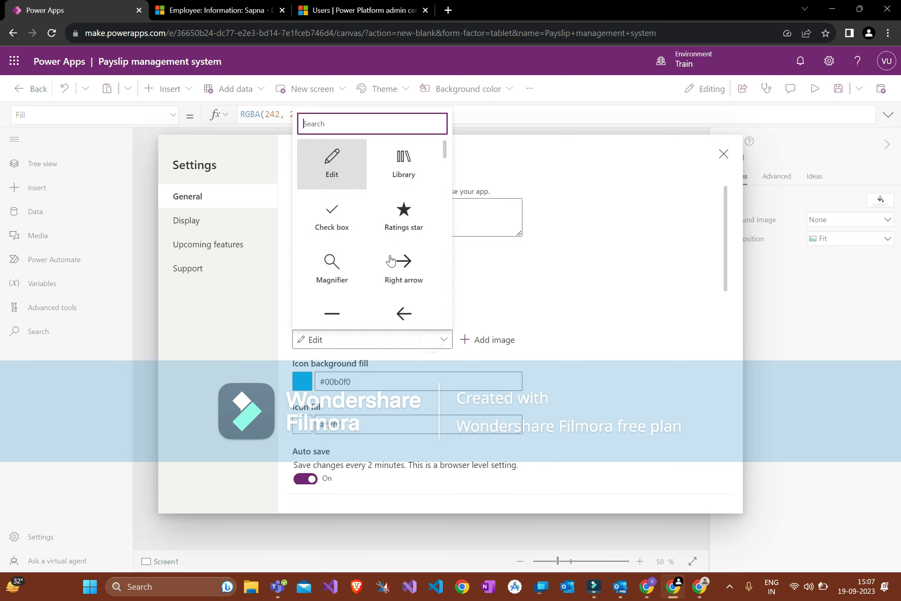
{"action": "scroll", "coordinate": [412, 262], "scroll_direction": "down", "scroll_amount": 3}
{"action": "left_click", "coordinate": [480, 280]}
Step: Inspect the icon background #00b0f0 and fill #ffffff values, leaving them unchanged
{"action": "scroll", "coordinate": [479, 281], "scroll_direction": "down", "scroll_amount": 3}
{"action": "left_click_drag", "start_coordinate": [370, 269], "coordinate": [304, 263]}
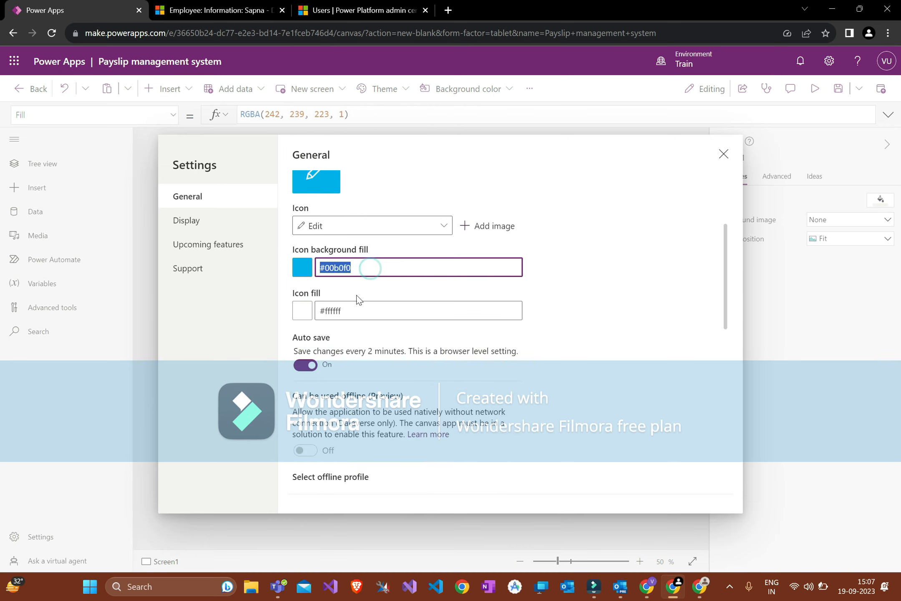
{"action": "left_click", "coordinate": [351, 321]}
{"action": "left_click", "coordinate": [353, 313]}
{"action": "double_click", "coordinate": [354, 312]}
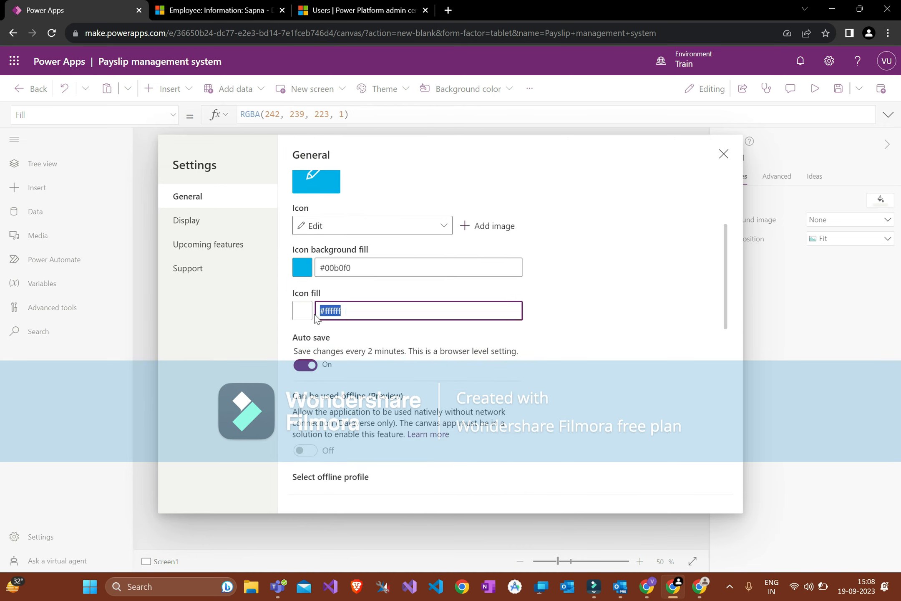
{"action": "double_click", "coordinate": [360, 267]}
{"action": "left_click", "coordinate": [362, 336]}
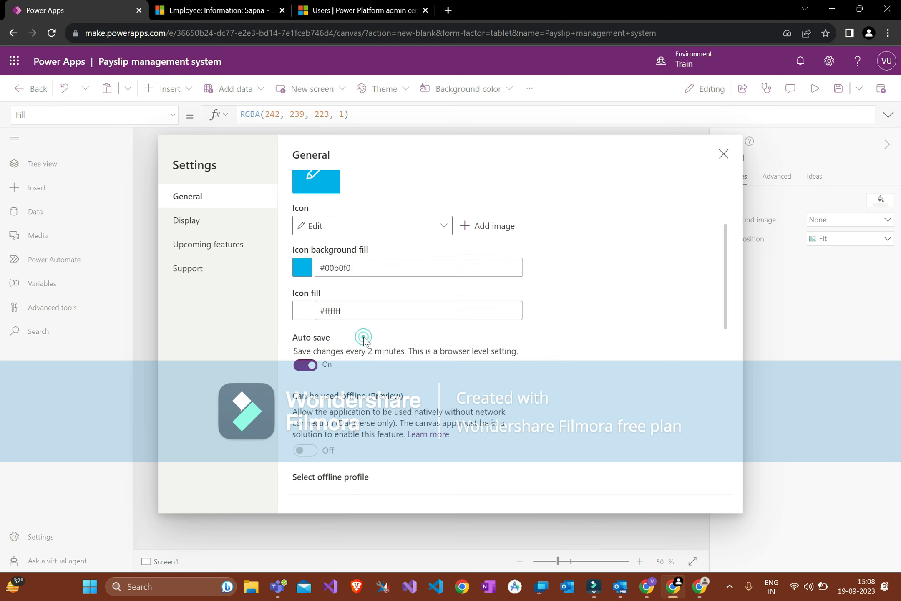
{"action": "scroll", "coordinate": [357, 311], "scroll_direction": "down", "scroll_amount": 2}
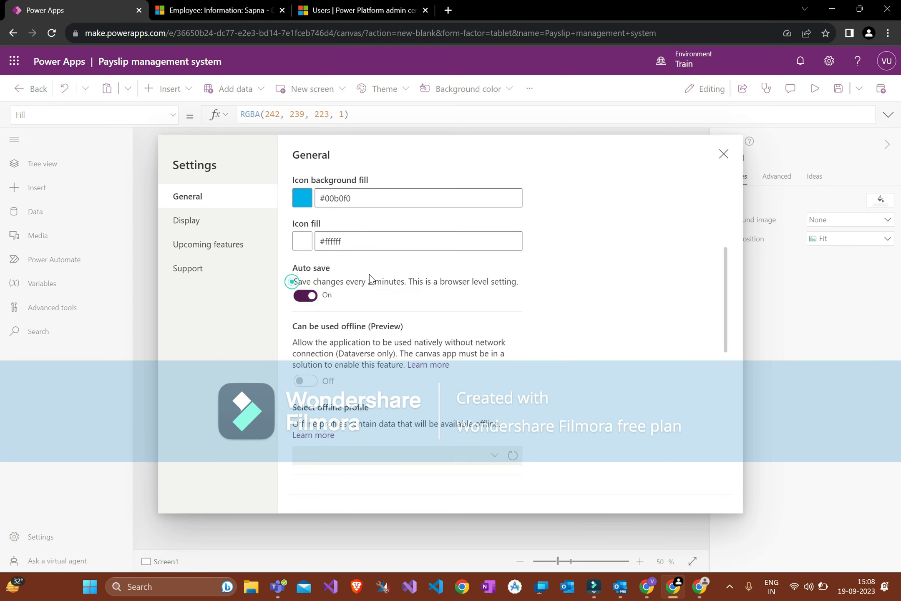
{"action": "scroll", "coordinate": [380, 345], "scroll_direction": "down", "scroll_amount": 2}
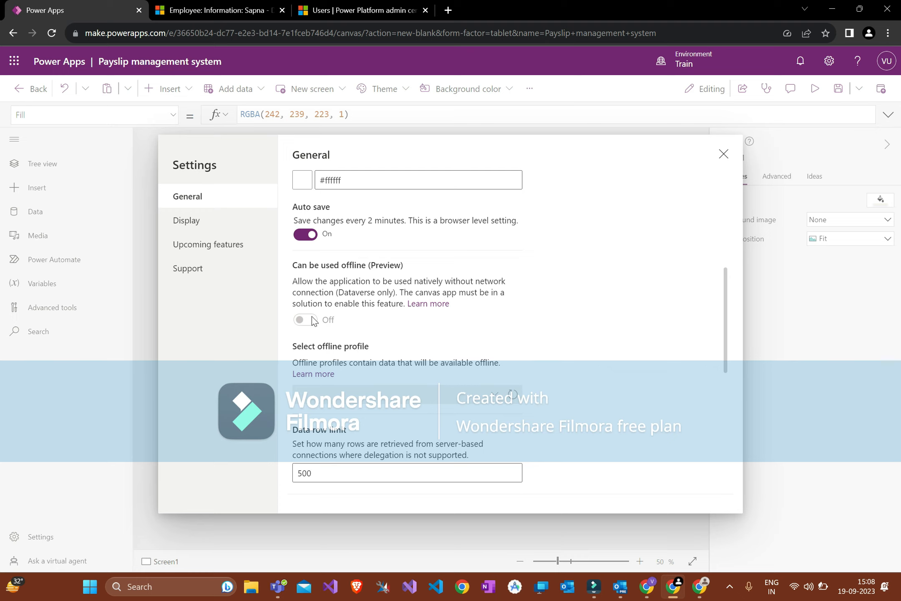
{"action": "scroll", "coordinate": [369, 310], "scroll_direction": "down", "scroll_amount": 3}
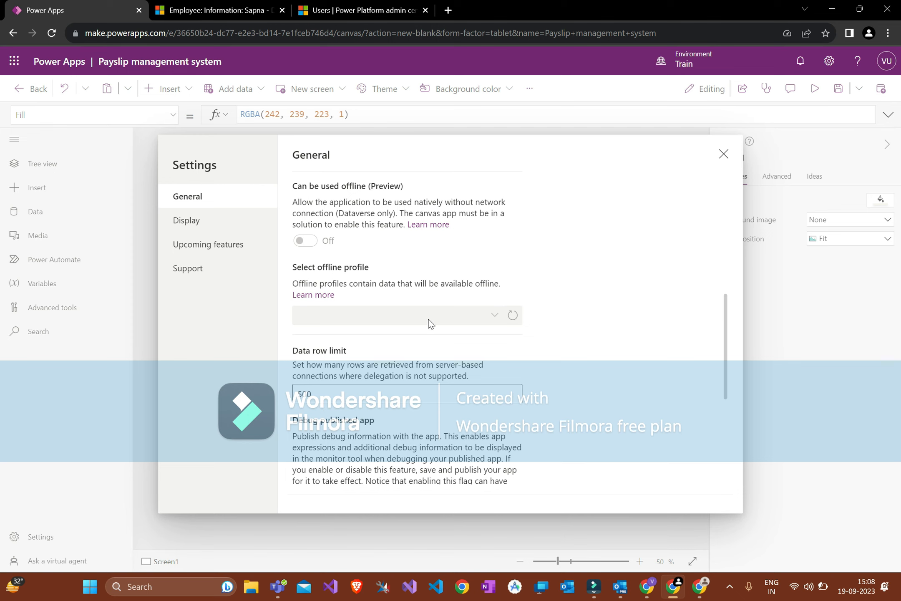
{"action": "scroll", "coordinate": [448, 372], "scroll_direction": "down", "scroll_amount": 2}
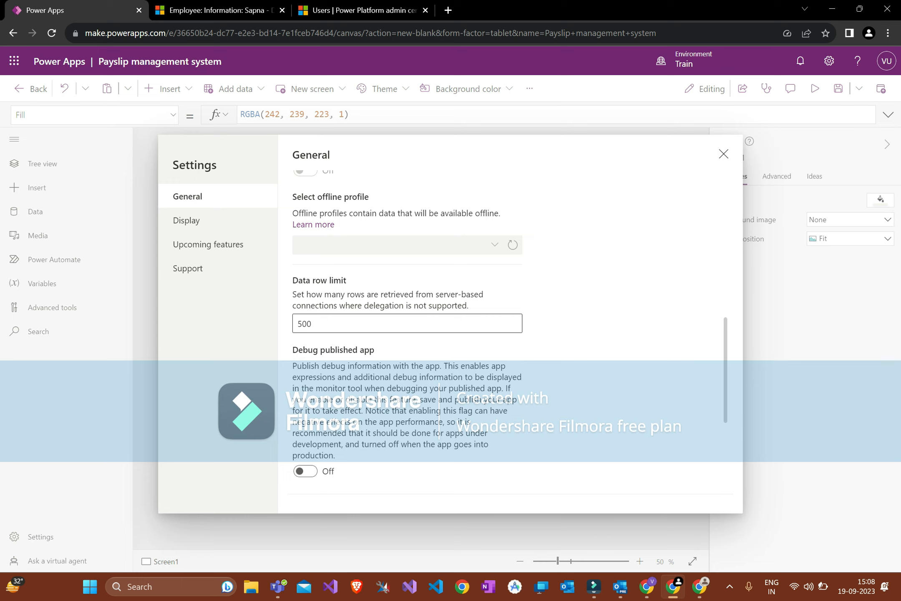
Step: Check the Data row limit of 500, then go to the Display settings page
{"action": "left_click", "coordinate": [343, 318]}
{"action": "key", "text": "ctrl+a"}
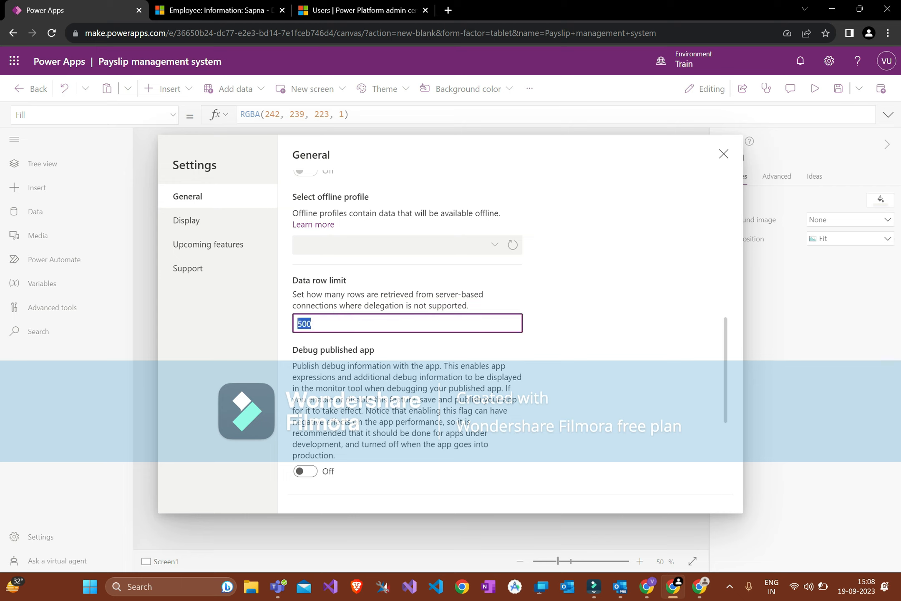
{"action": "left_click", "coordinate": [342, 318]}
{"action": "scroll", "coordinate": [351, 256], "scroll_direction": "down", "scroll_amount": 3}
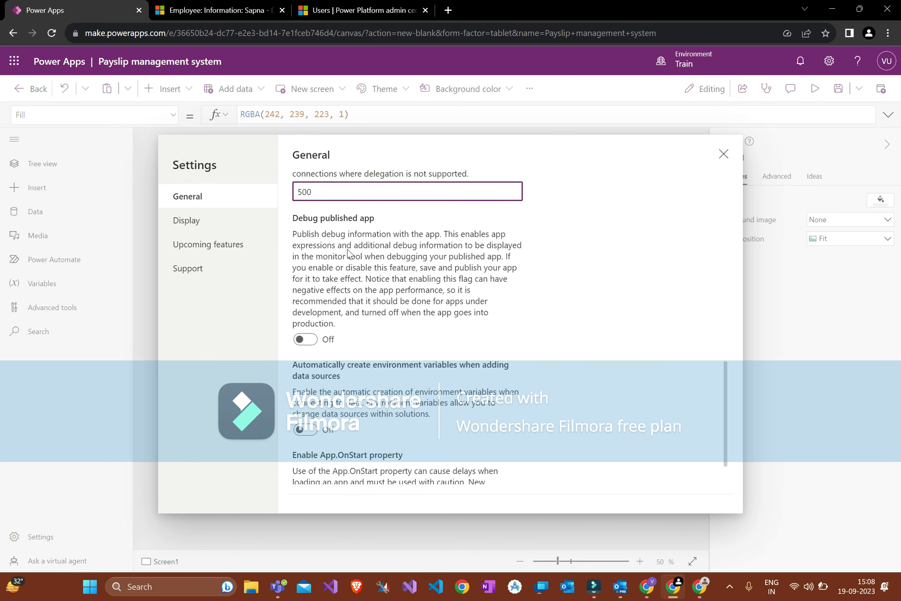
{"action": "scroll", "coordinate": [411, 232], "scroll_direction": "down", "scroll_amount": 1}
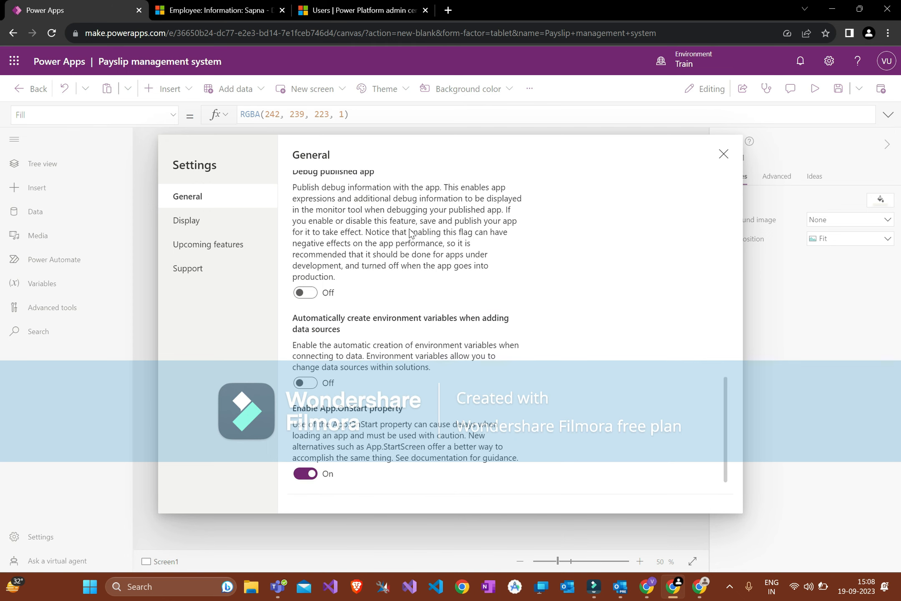
{"action": "left_click", "coordinate": [211, 219]}
Step: Review display options, keeping Landscape orientation and 16:9 Default screen size
{"action": "left_click", "coordinate": [396, 386]}
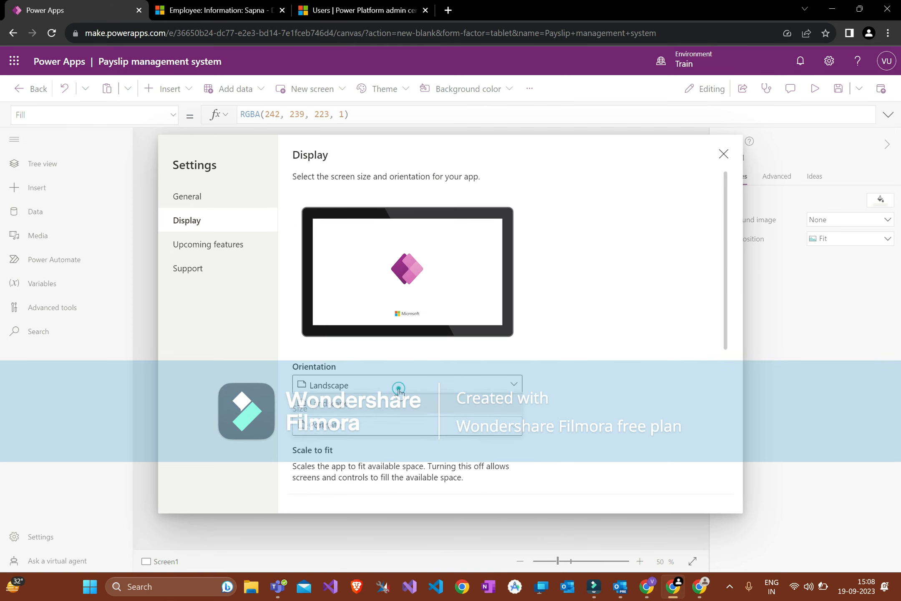
{"action": "left_click", "coordinate": [528, 364]}
{"action": "scroll", "coordinate": [528, 364], "scroll_direction": "down", "scroll_amount": 5}
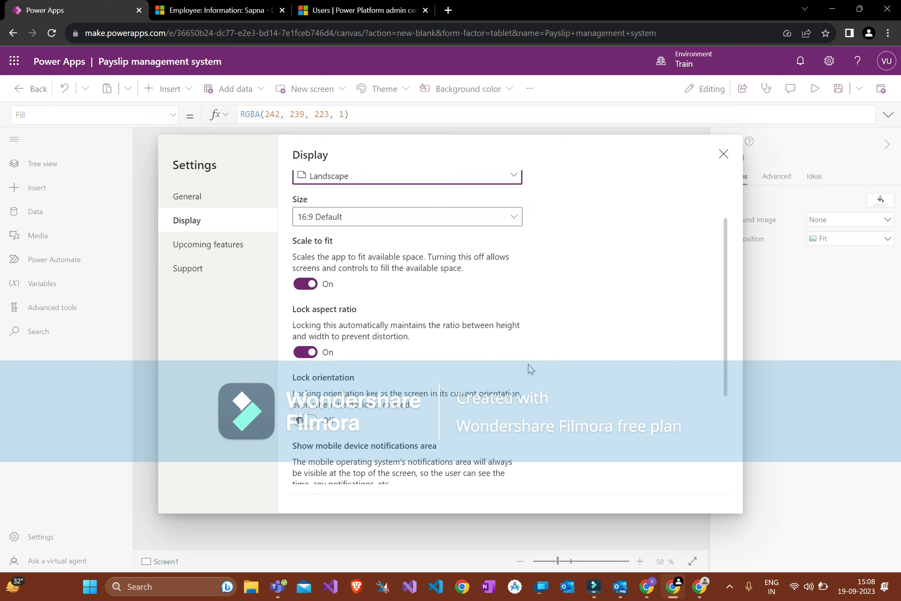
{"action": "left_click", "coordinate": [387, 217]}
{"action": "left_click", "coordinate": [483, 378]}
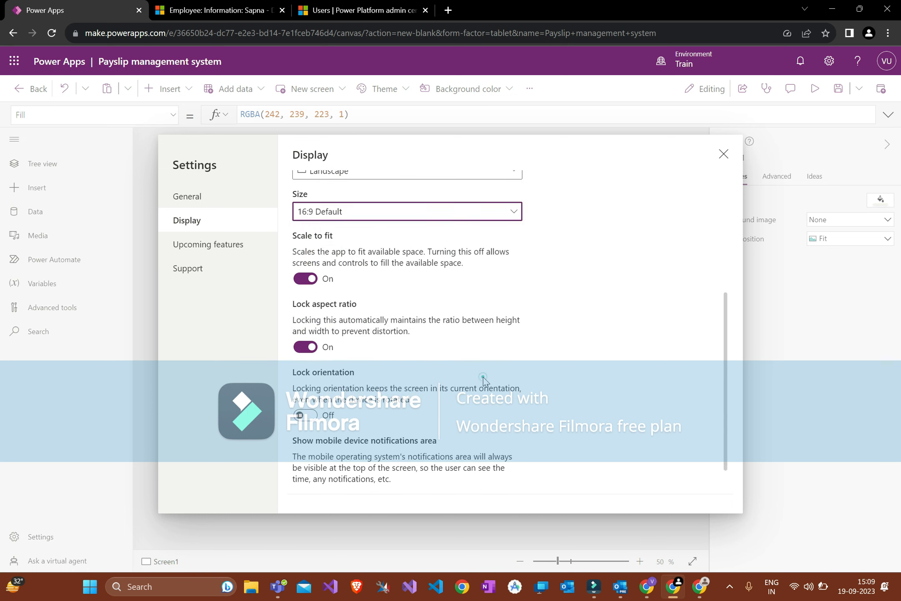
{"action": "scroll", "coordinate": [484, 380], "scroll_direction": "down", "scroll_amount": 1}
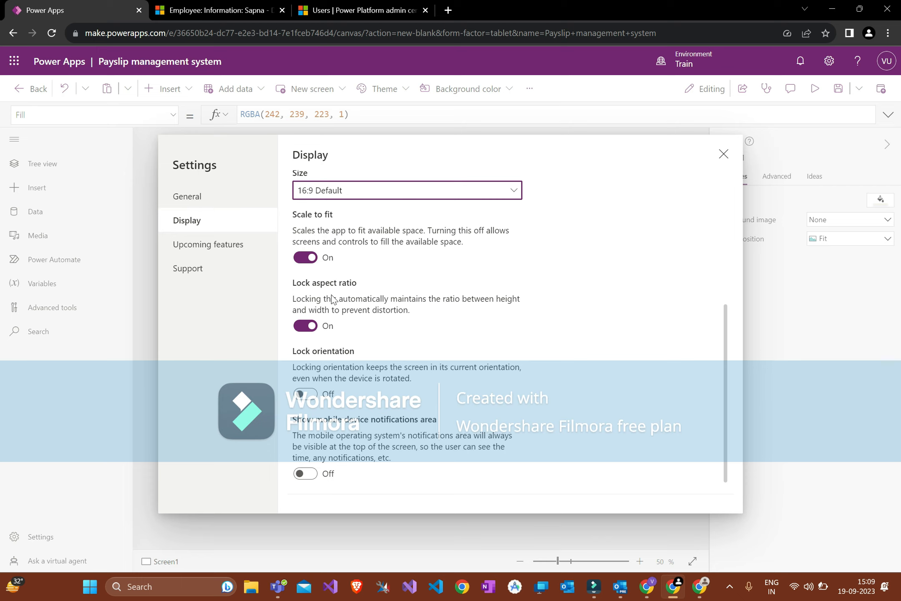
Step: Look through the Upcoming features and Support pages, then close Settings
{"action": "left_click", "coordinate": [217, 244]}
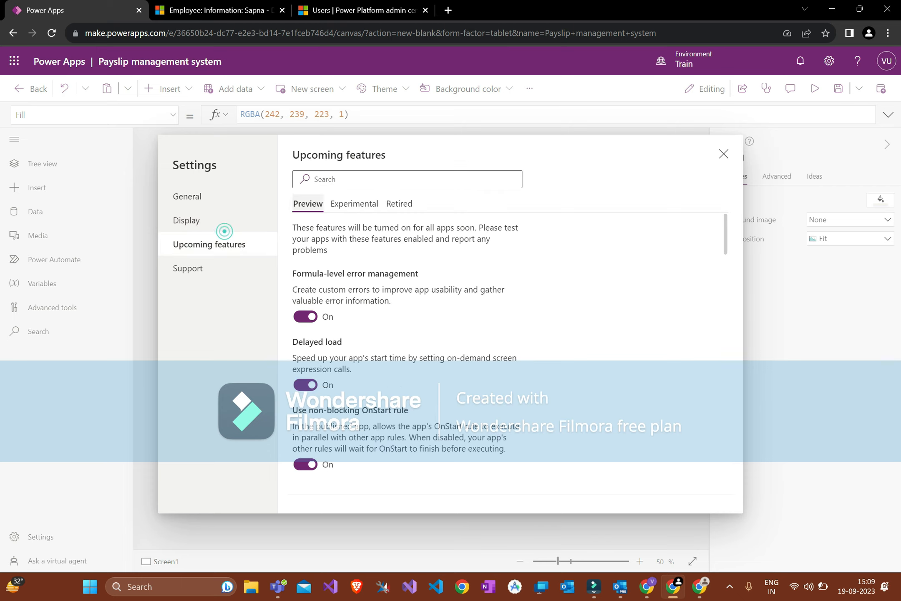
{"action": "scroll", "coordinate": [377, 310], "scroll_direction": "down", "scroll_amount": 5}
{"action": "scroll", "coordinate": [378, 310], "scroll_direction": "down", "scroll_amount": 5}
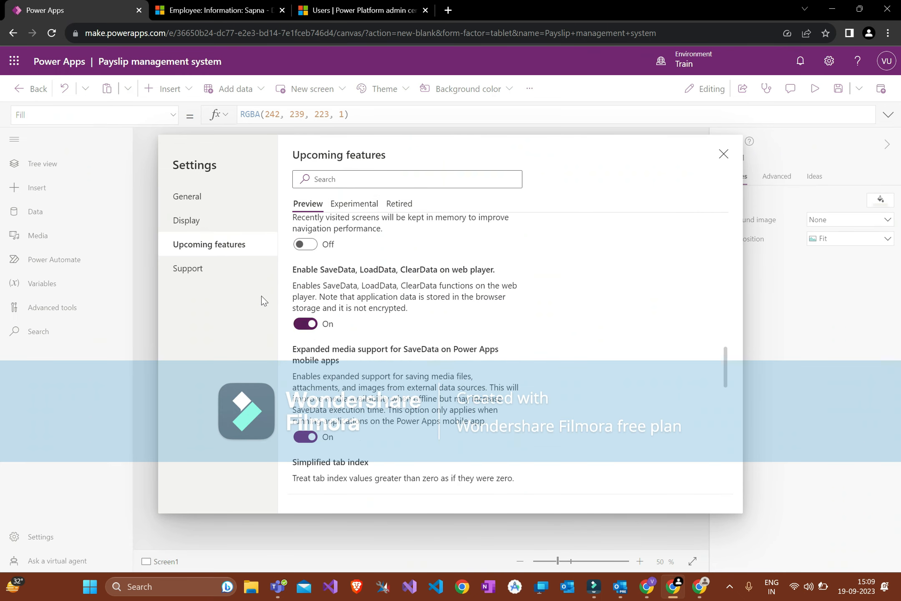
{"action": "left_click", "coordinate": [273, 268]}
{"action": "left_click", "coordinate": [724, 154]}
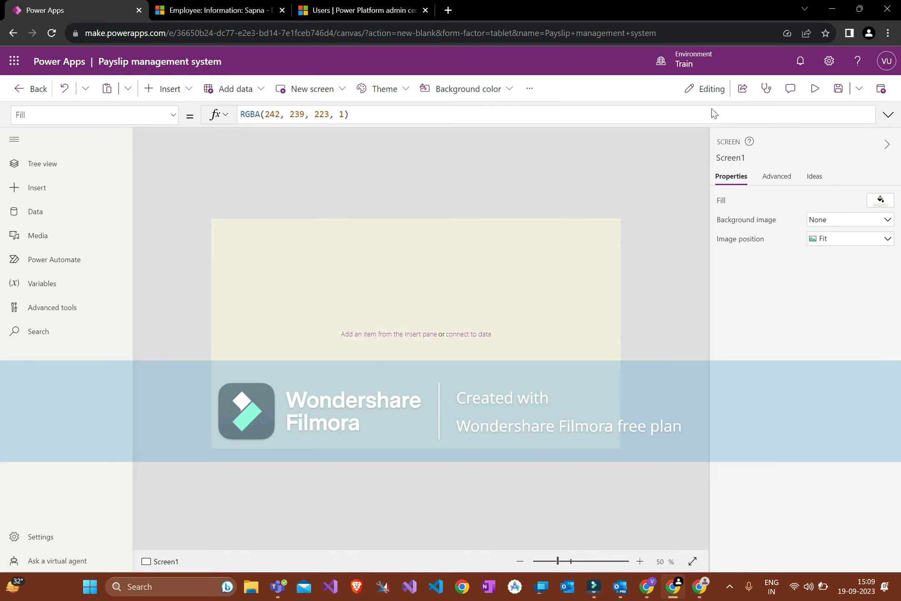
{"action": "left_click", "coordinate": [742, 94]}
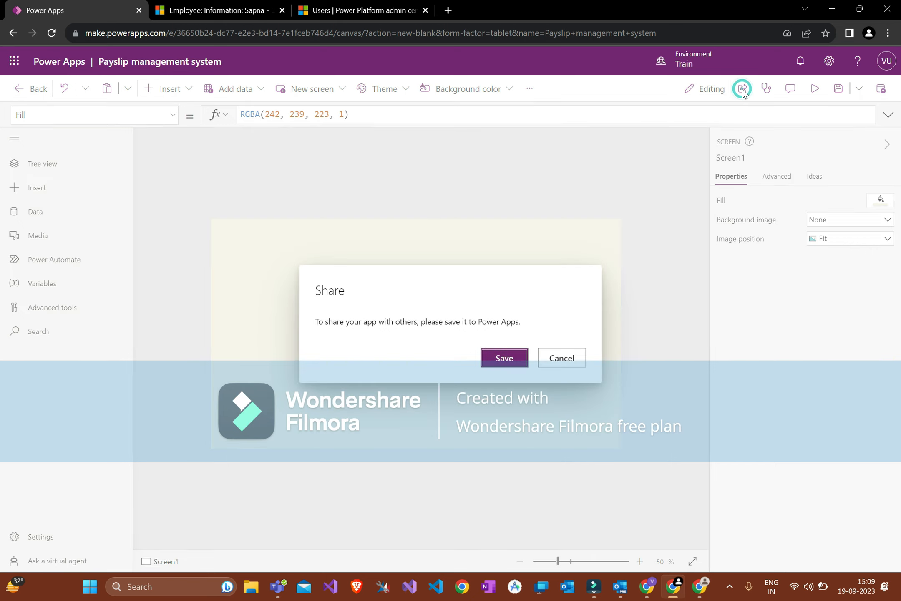
{"action": "left_click", "coordinate": [575, 355]}
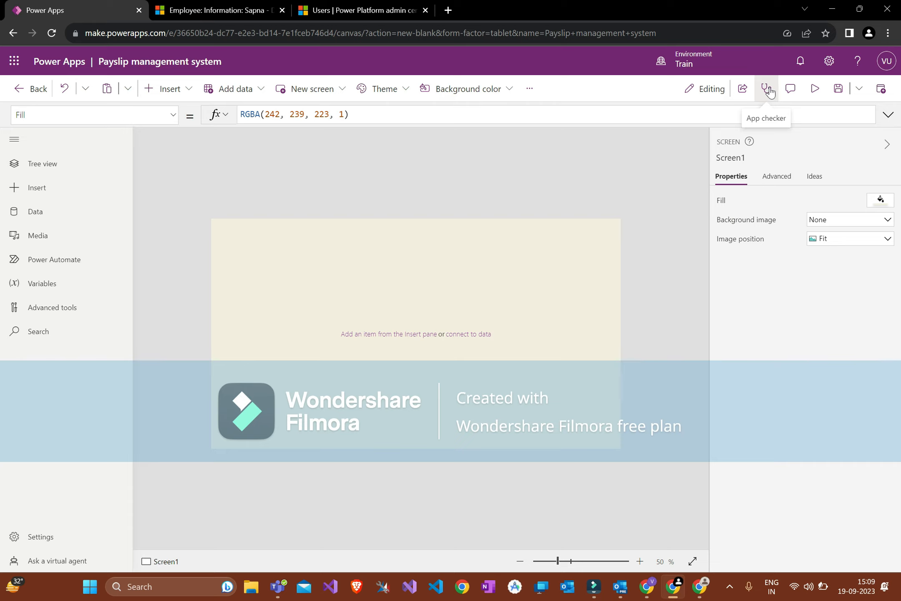
{"action": "left_click", "coordinate": [825, 93]}
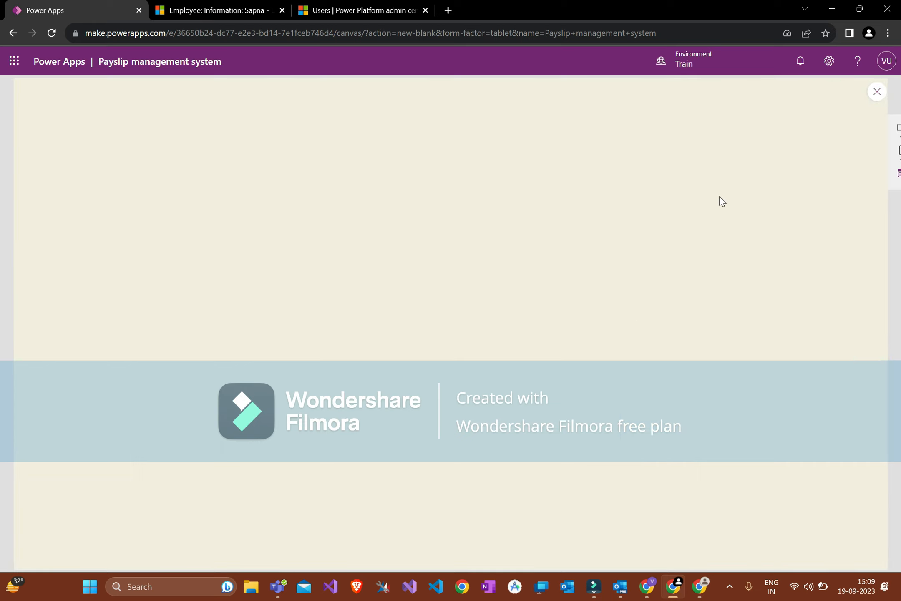
{"action": "key", "text": "Escape"}
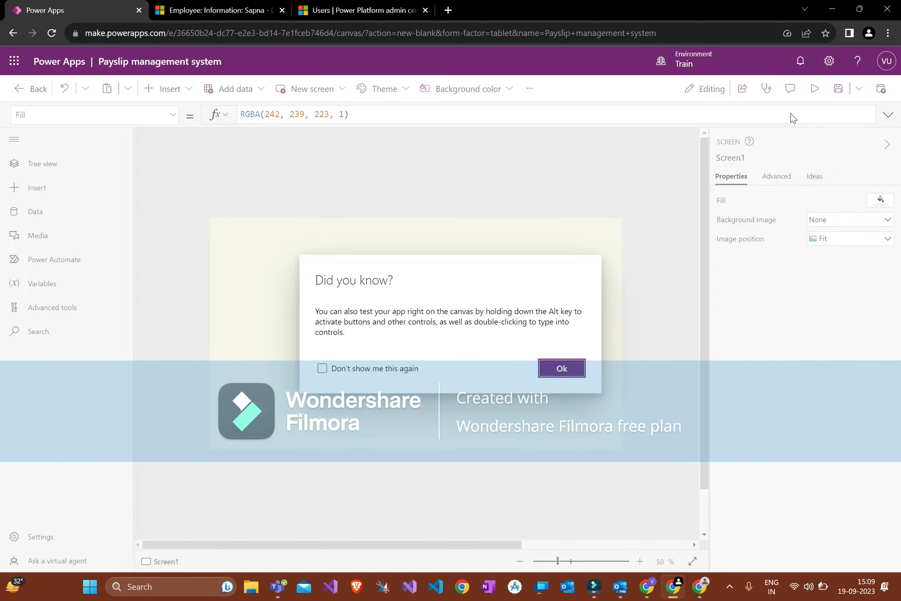
{"action": "left_click", "coordinate": [386, 369]}
{"action": "left_click", "coordinate": [562, 368]}
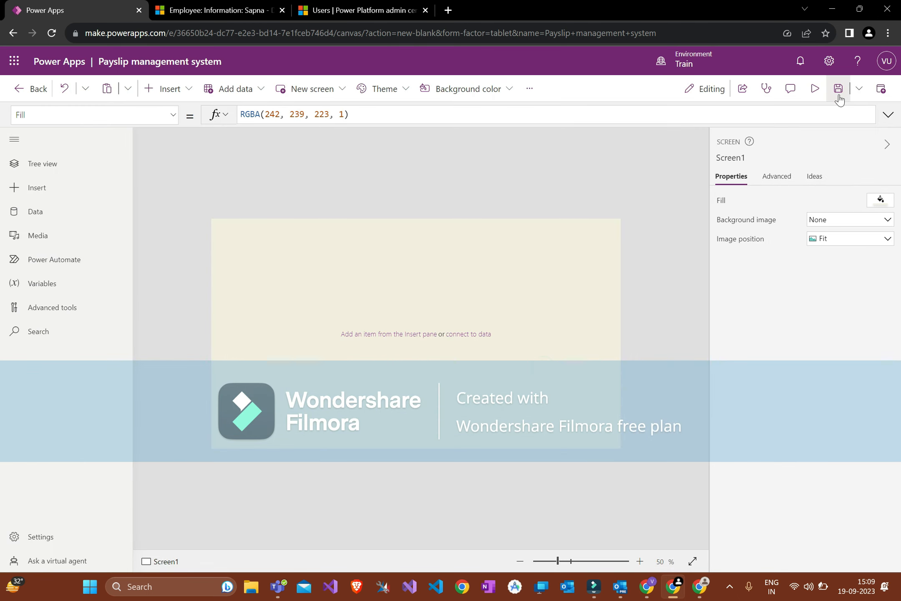
Step: Glance at the extra save options and the screen property list without changes
{"action": "left_click", "coordinate": [859, 88]}
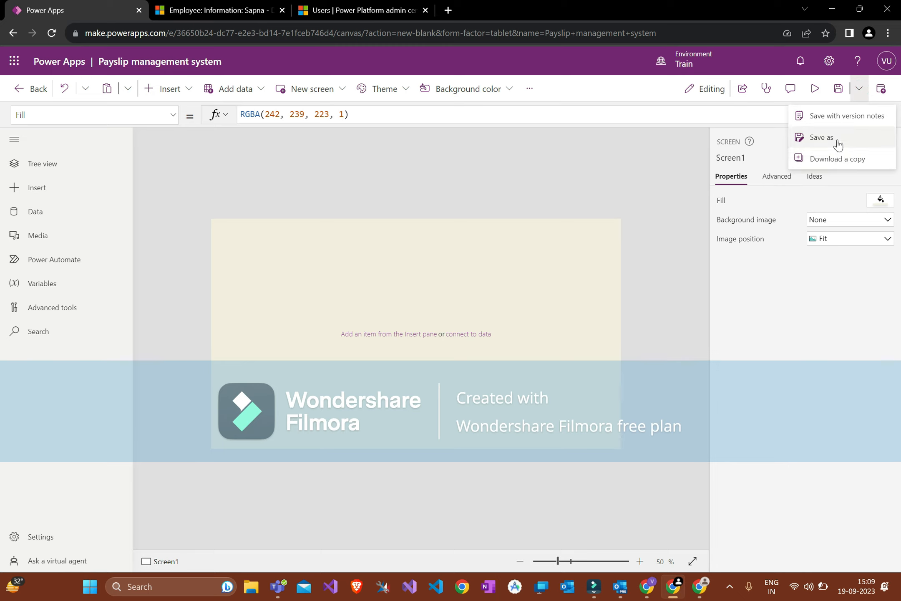
{"action": "left_click", "coordinate": [569, 220]}
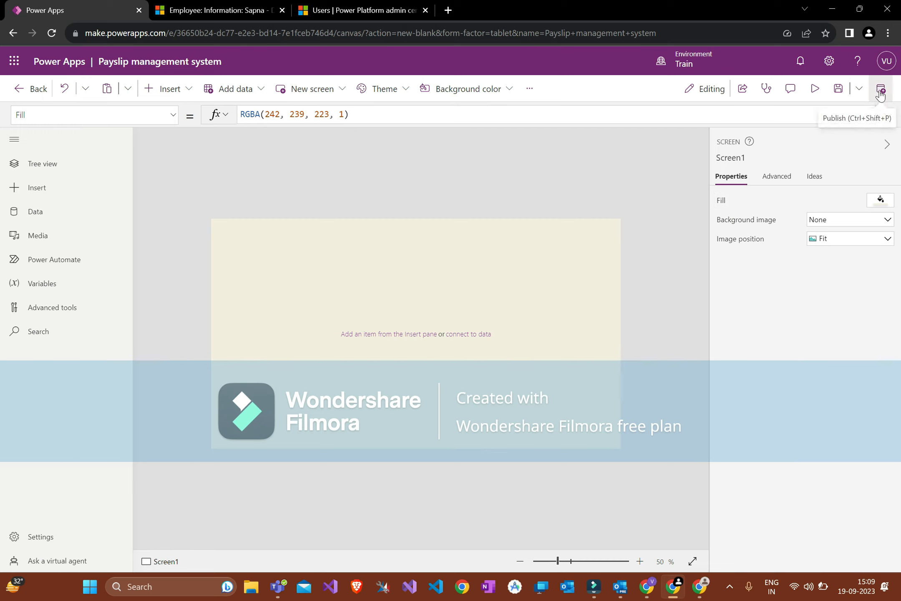
{"action": "left_click", "coordinate": [89, 115]}
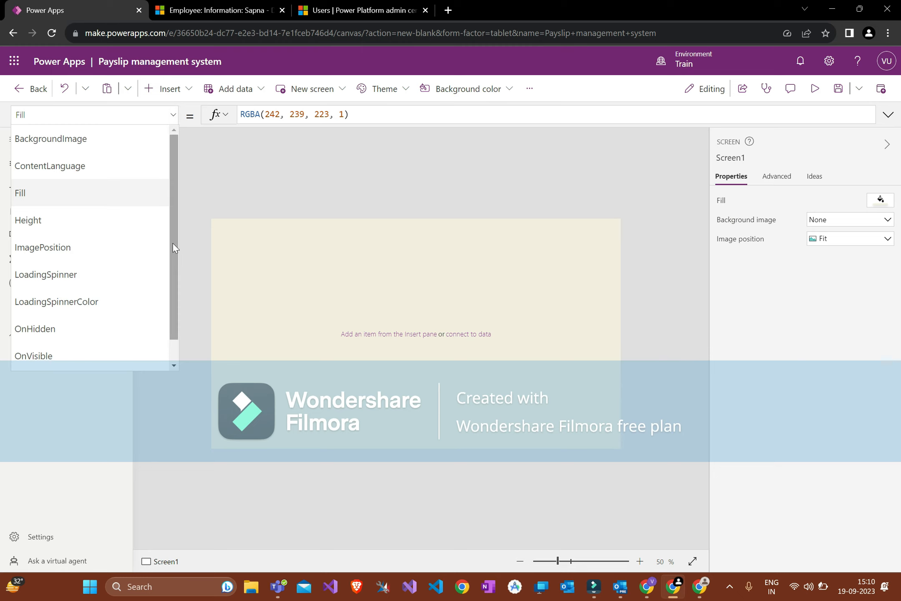
{"action": "left_click", "coordinate": [96, 115]}
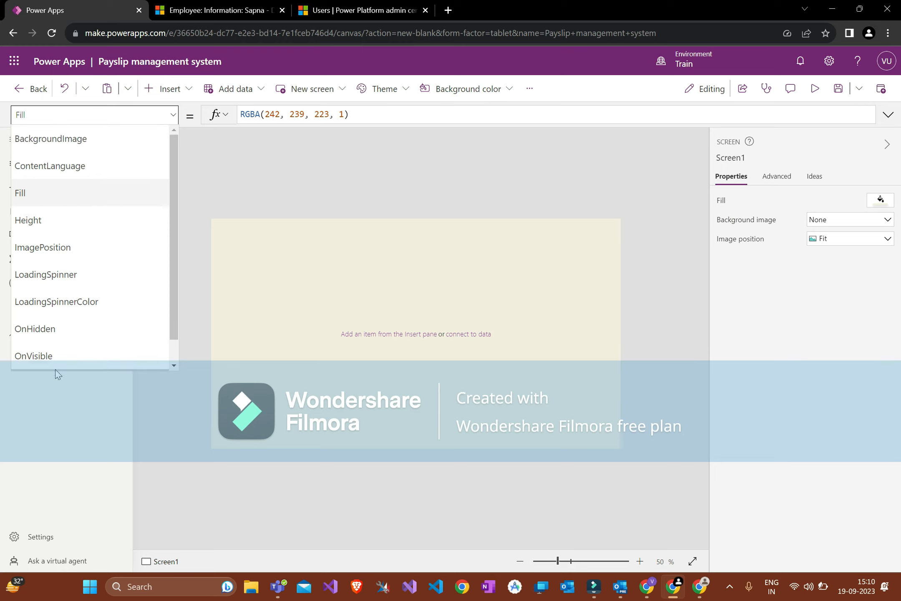
{"action": "scroll", "coordinate": [96, 329], "scroll_direction": "down", "scroll_amount": 1}
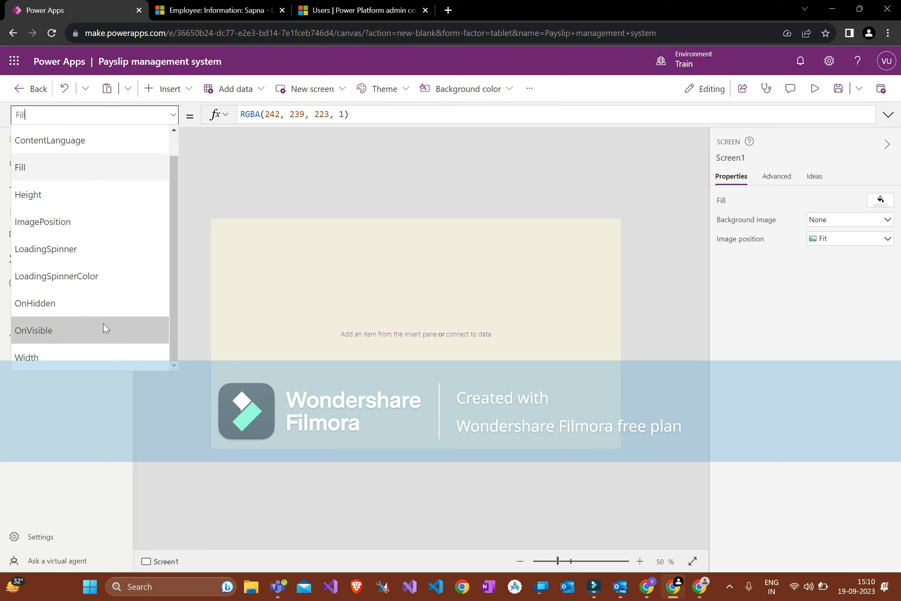
{"action": "left_click", "coordinate": [259, 210]}
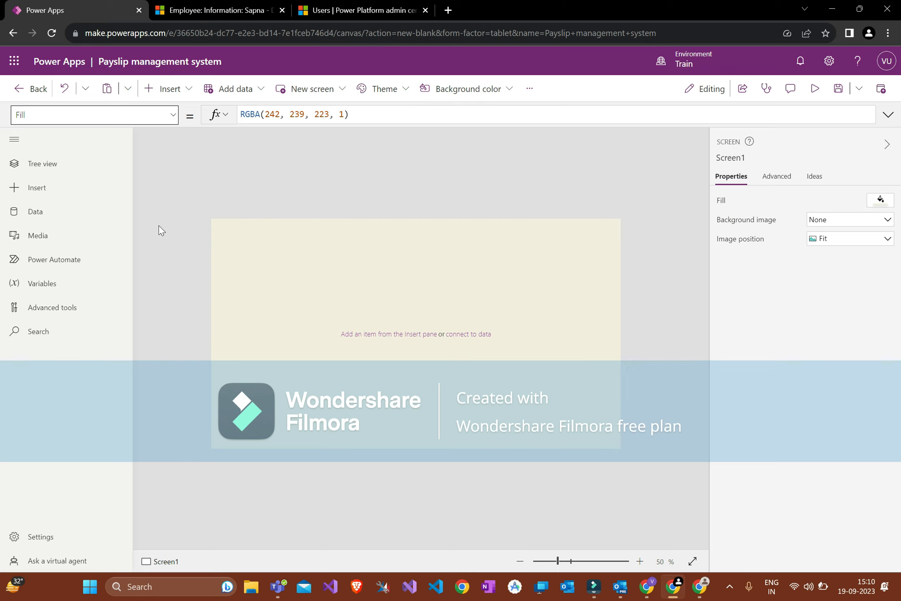
Step: Switch the formula bar to Screen1's OnVisible property and expand then shrink its editor
{"action": "left_click", "coordinate": [116, 116]}
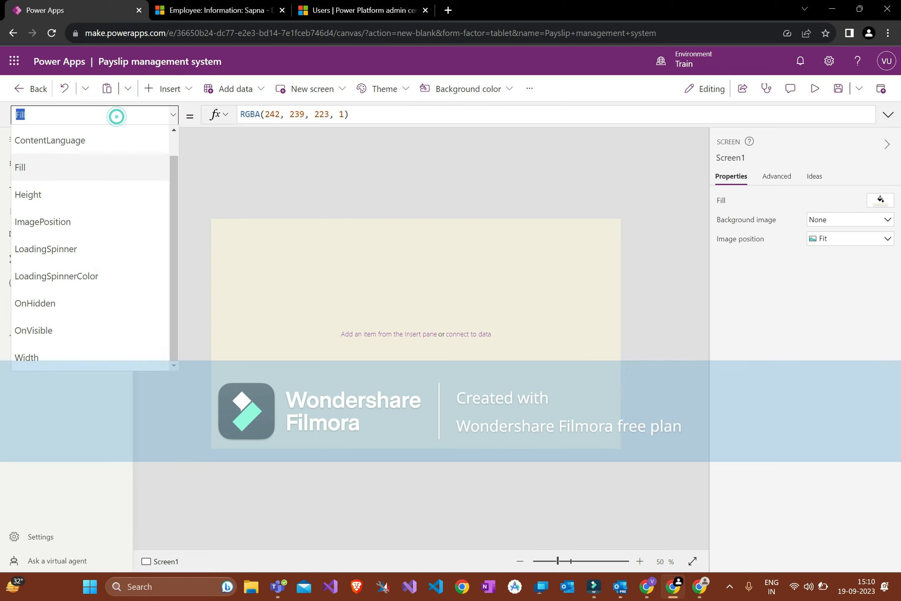
{"action": "left_click", "coordinate": [117, 330]}
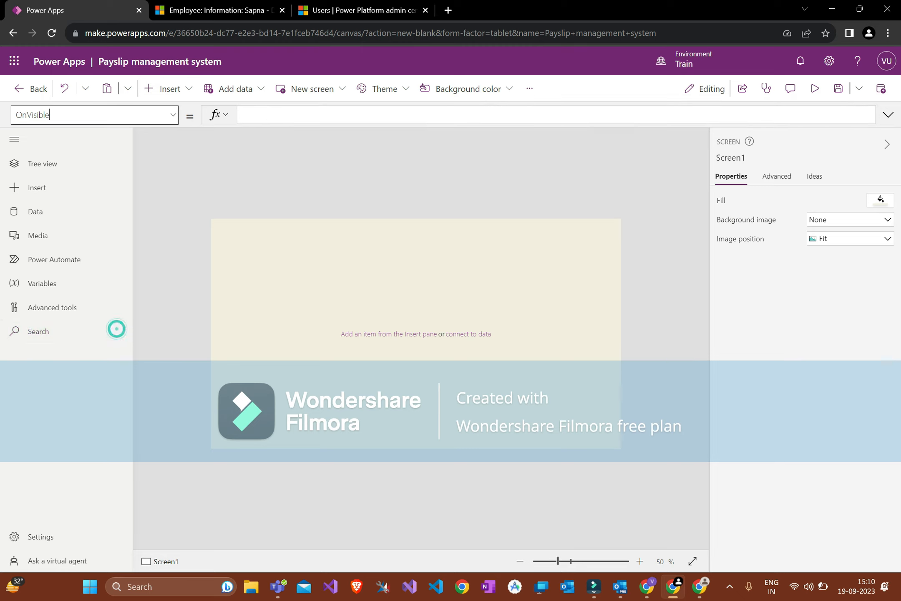
{"action": "left_click", "coordinate": [273, 119]}
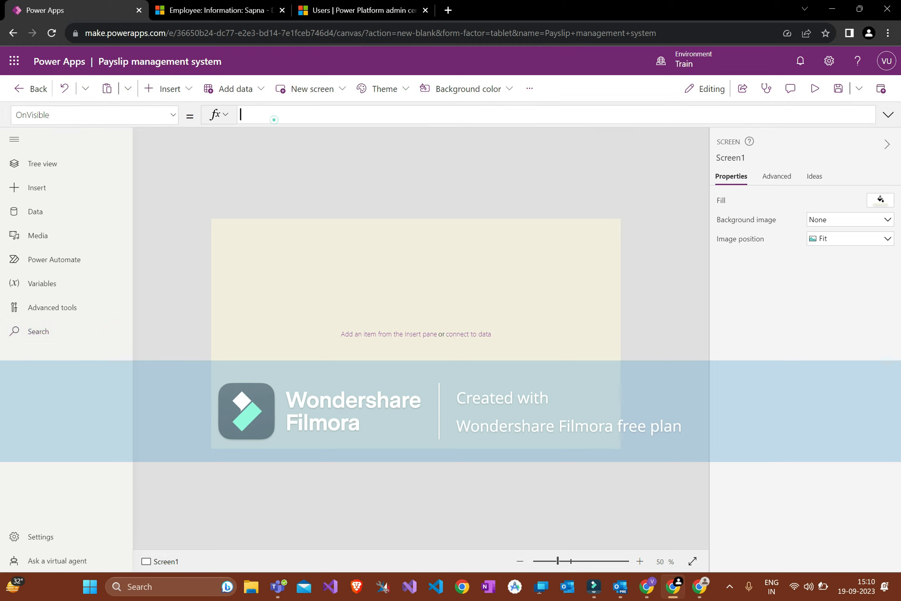
{"action": "left_click", "coordinate": [888, 116]}
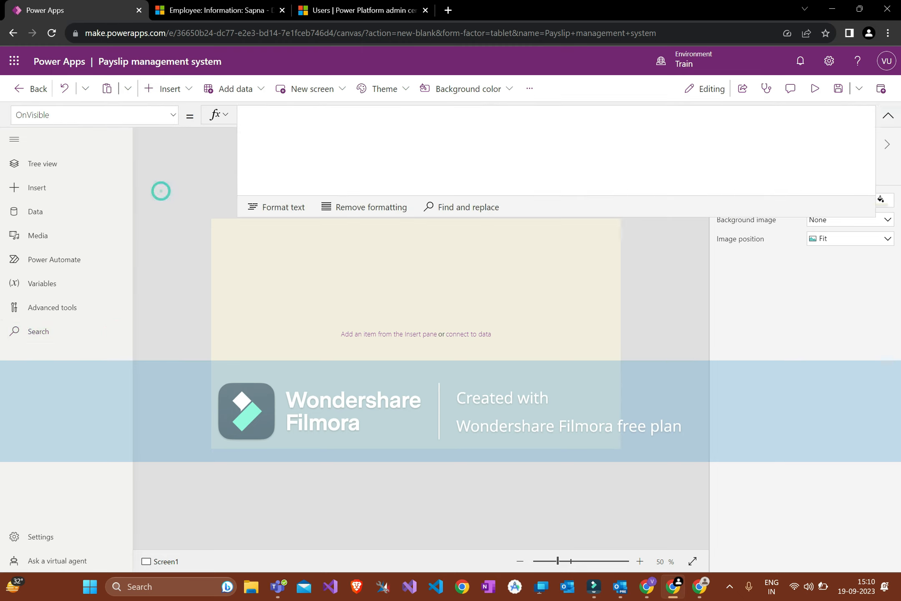
{"action": "left_click", "coordinate": [888, 116]}
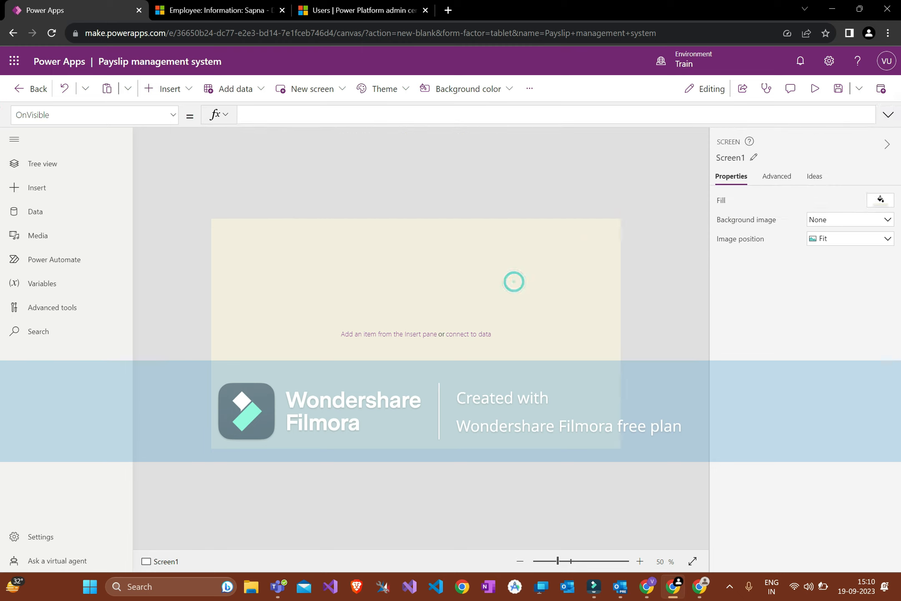
Step: Browse Screen1's Advanced property list and the Ideas tab
{"action": "left_click", "coordinate": [776, 176]}
{"action": "left_click", "coordinate": [107, 117]}
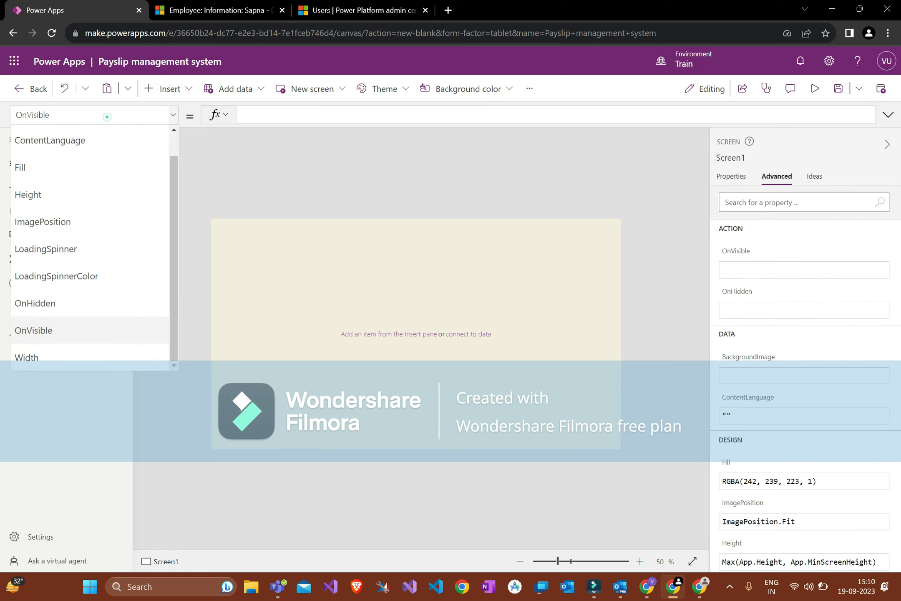
{"action": "left_click", "coordinate": [848, 331]}
{"action": "scroll", "coordinate": [848, 330], "scroll_direction": "down", "scroll_amount": 2}
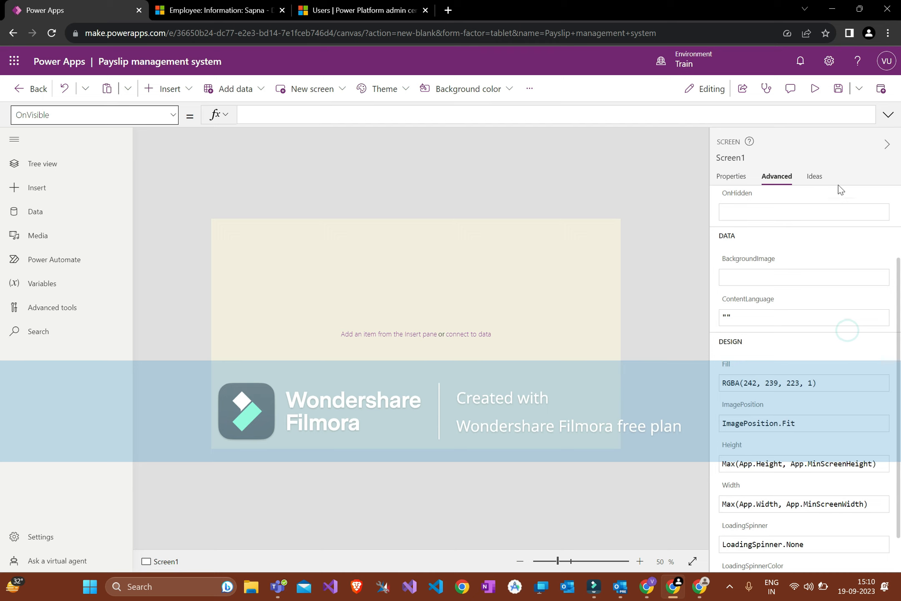
{"action": "left_click", "coordinate": [814, 177]}
Step: Hide the properties panel and browse the Insert and Media panes
{"action": "left_click", "coordinate": [840, 284]}
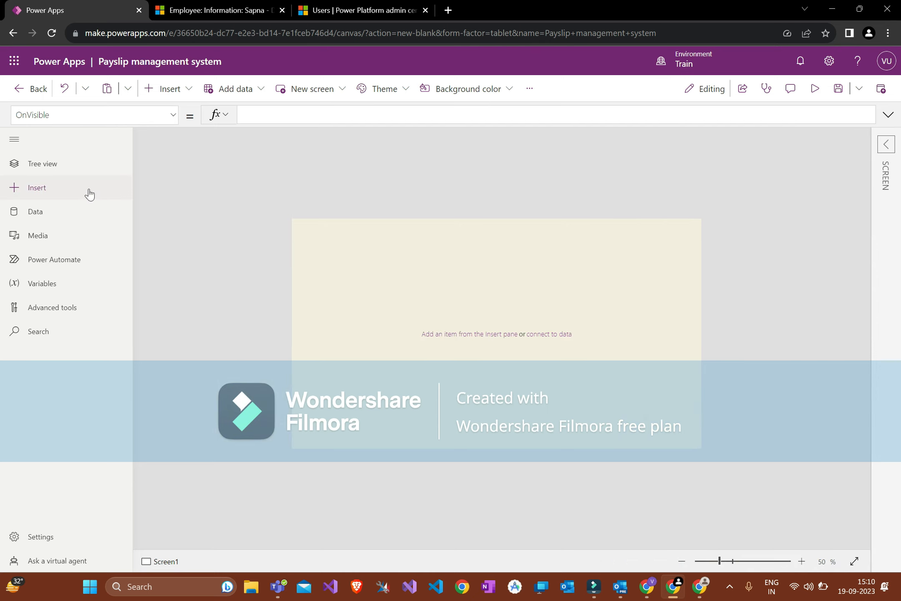
{"action": "left_click", "coordinate": [88, 190]}
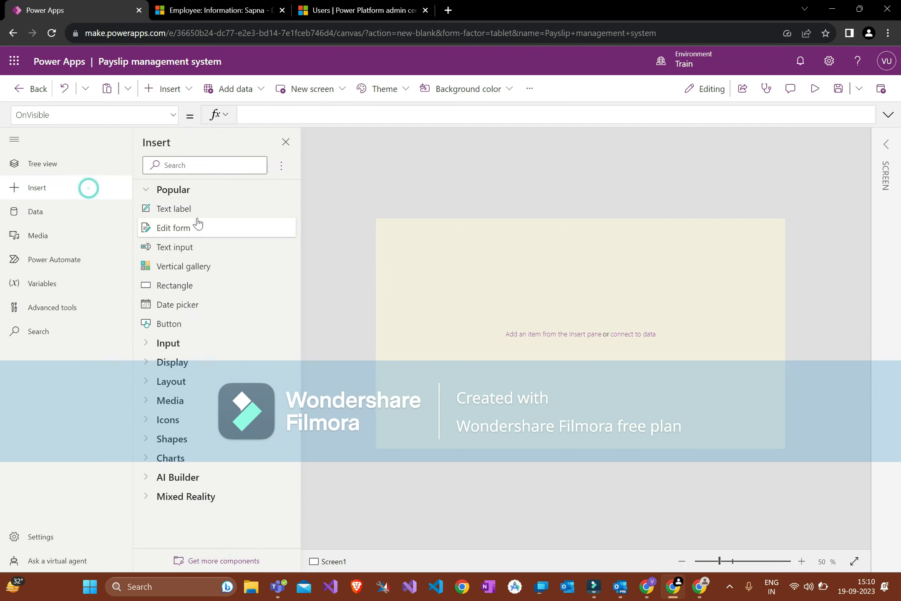
{"action": "left_click", "coordinate": [90, 240]}
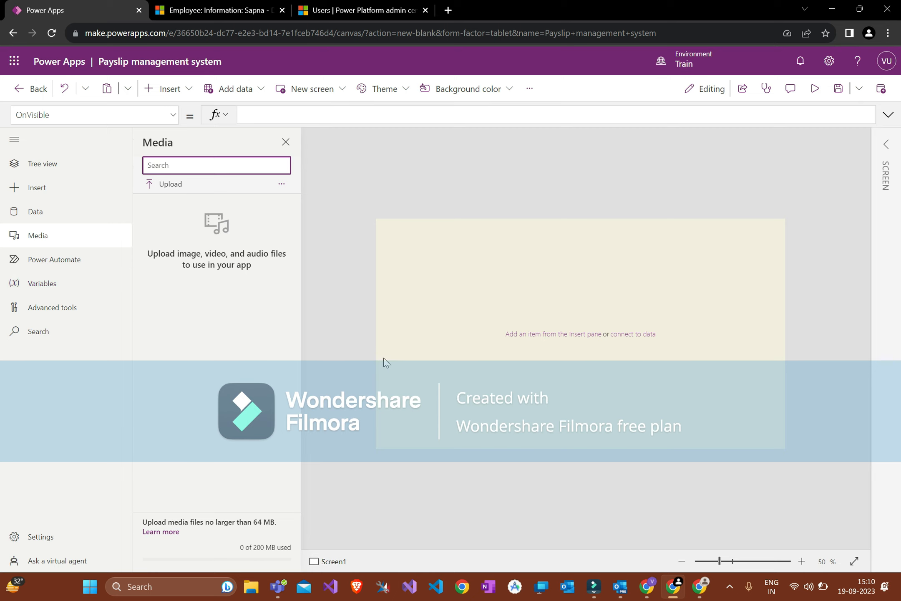
Step: Browse the Power Automate pane and add-a-flow panel without adding a flow
{"action": "left_click", "coordinate": [74, 263]}
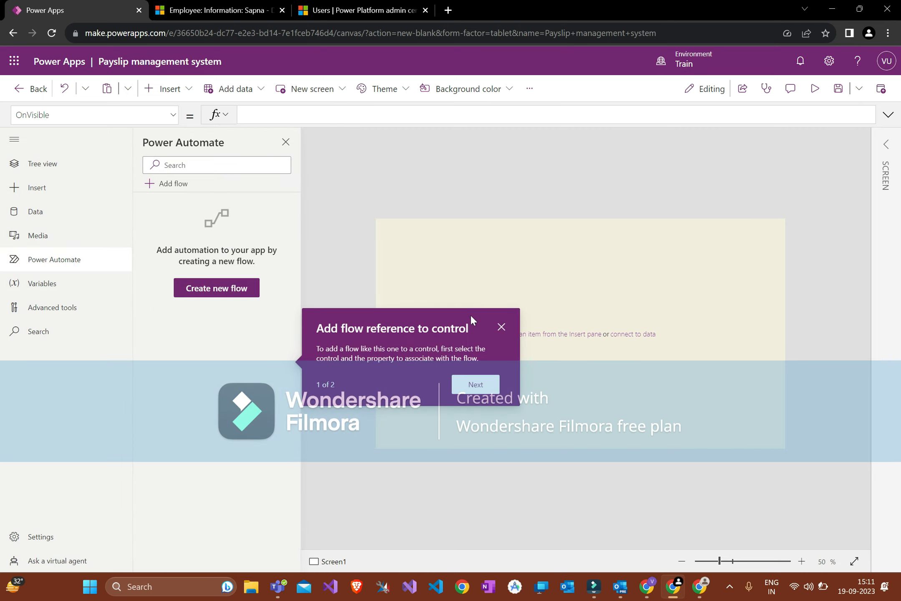
{"action": "left_click", "coordinate": [501, 327]}
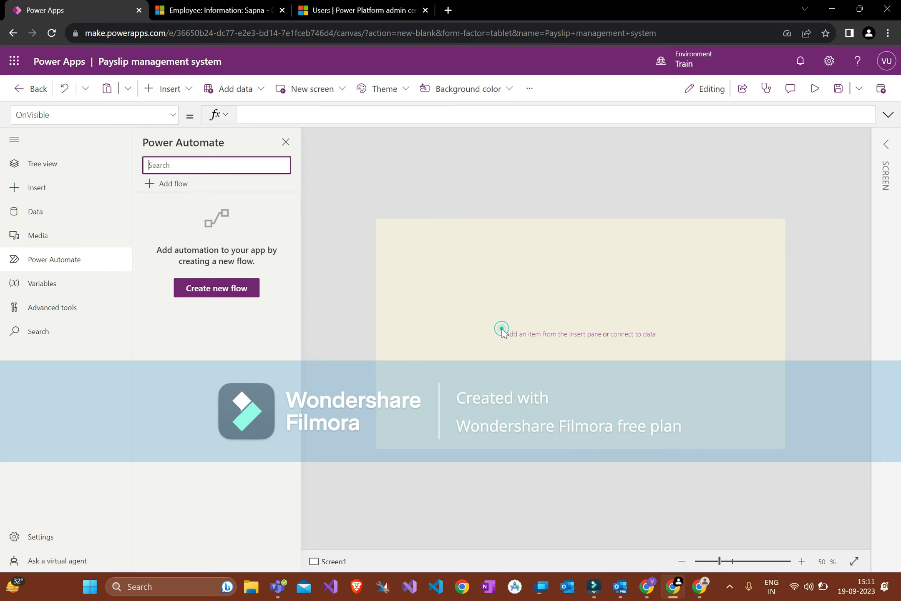
{"action": "left_click", "coordinate": [180, 183]}
{"action": "left_click", "coordinate": [260, 129]}
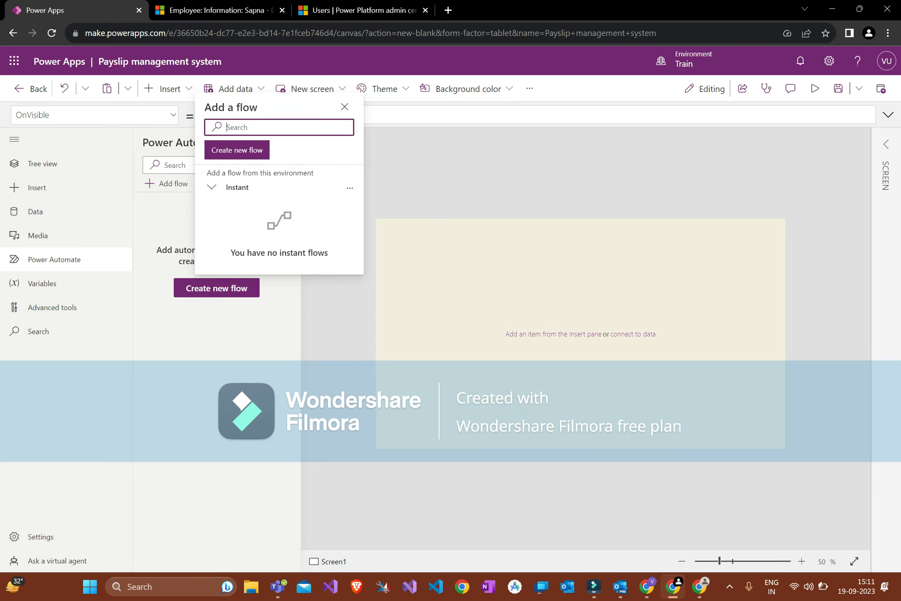
{"action": "left_click", "coordinate": [449, 208]}
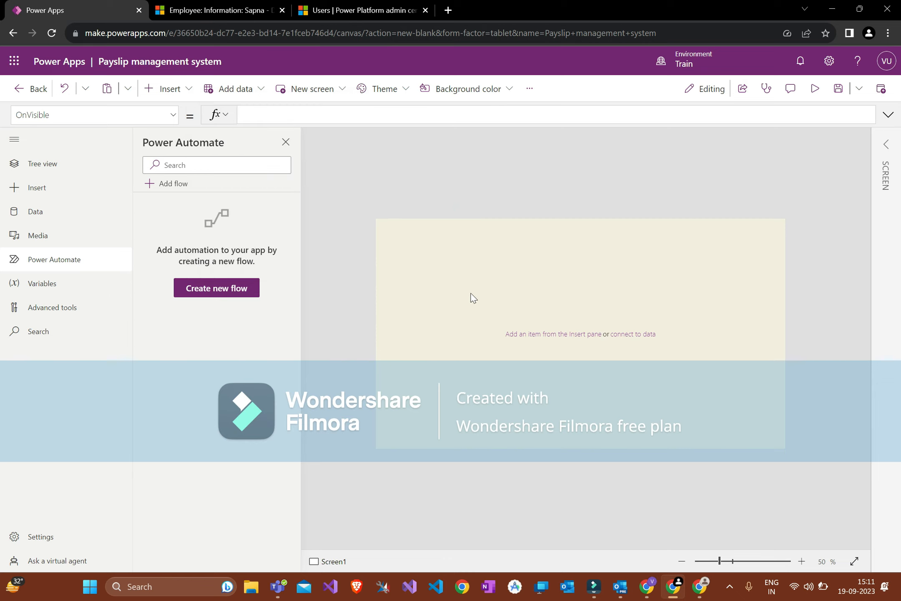
{"action": "left_click", "coordinate": [465, 280]}
Step: Look through Variables, Advanced tools and Search, ending on the Tree view
{"action": "left_click", "coordinate": [41, 285]}
{"action": "left_click", "coordinate": [309, 328]}
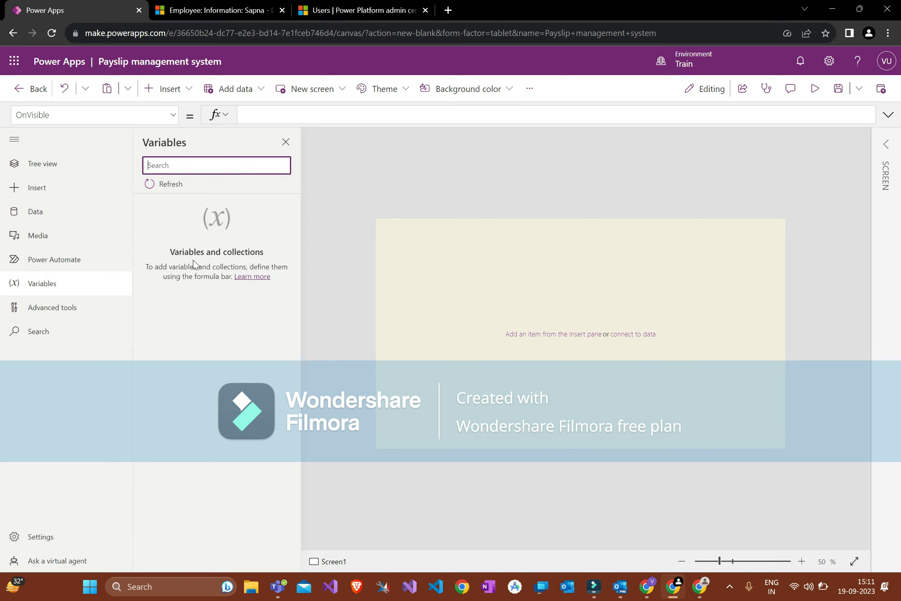
{"action": "left_click", "coordinate": [85, 318]}
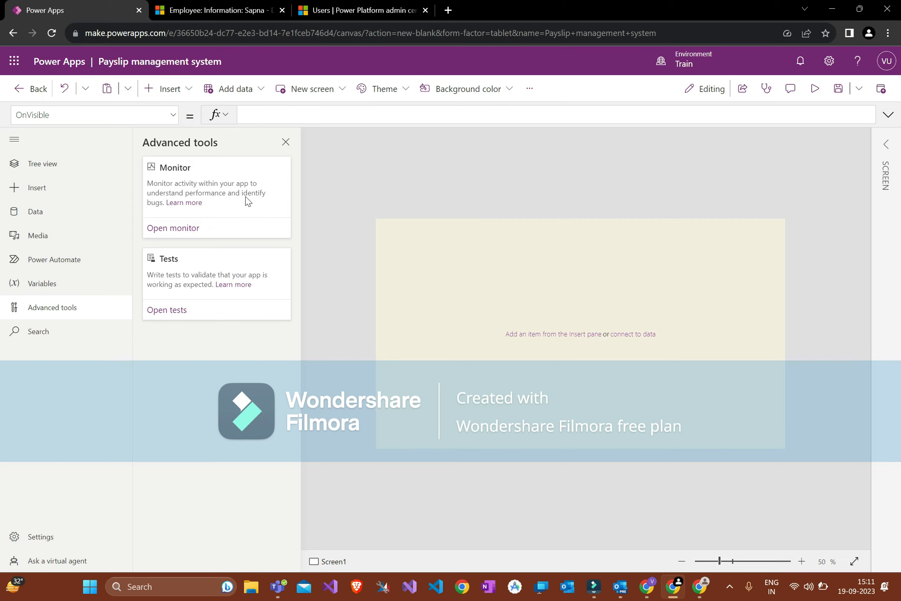
{"action": "left_click", "coordinate": [75, 330]}
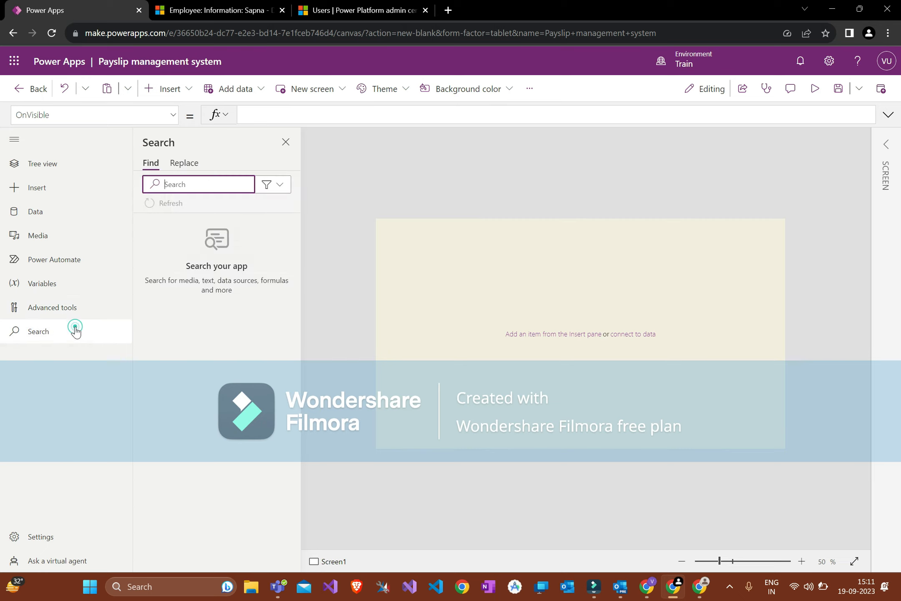
{"action": "left_click", "coordinate": [76, 173]}
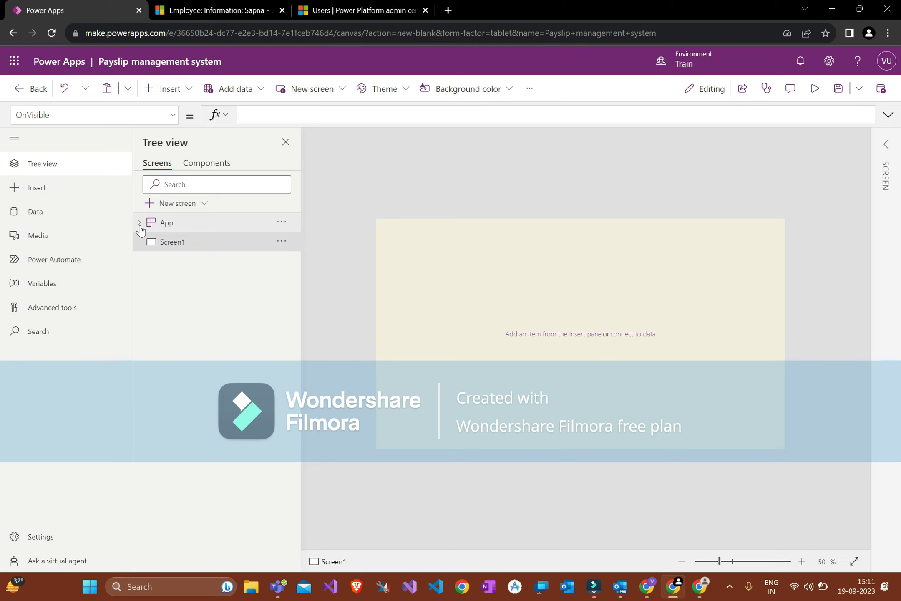
{"action": "left_click", "coordinate": [179, 229]}
{"action": "left_click", "coordinate": [155, 117]}
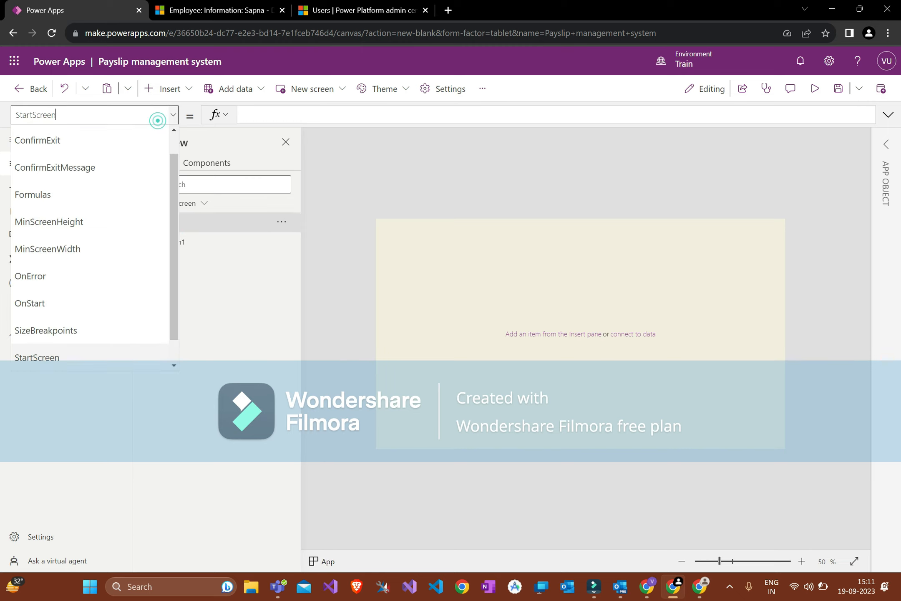
{"action": "scroll", "coordinate": [117, 230], "scroll_direction": "down", "scroll_amount": 1}
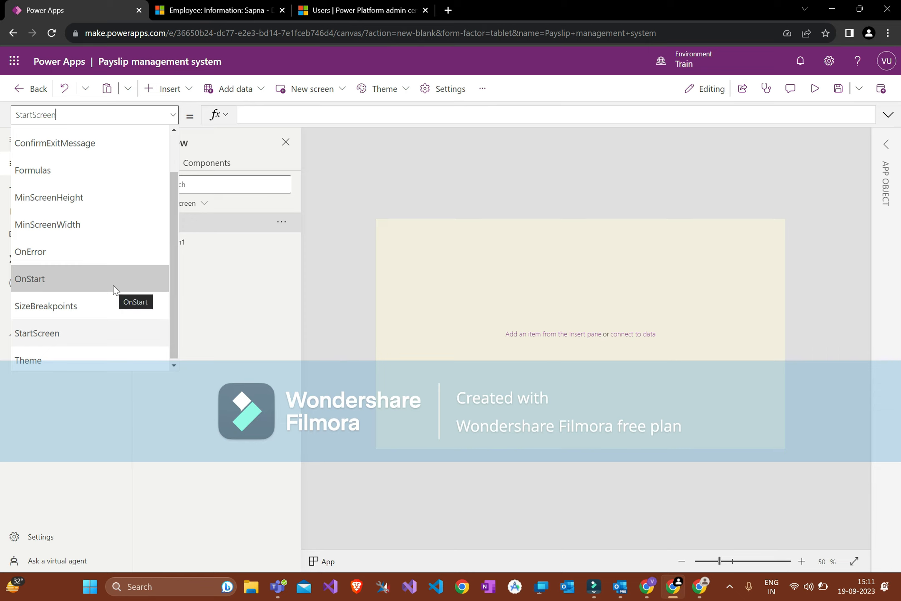
{"action": "left_click", "coordinate": [113, 285]}
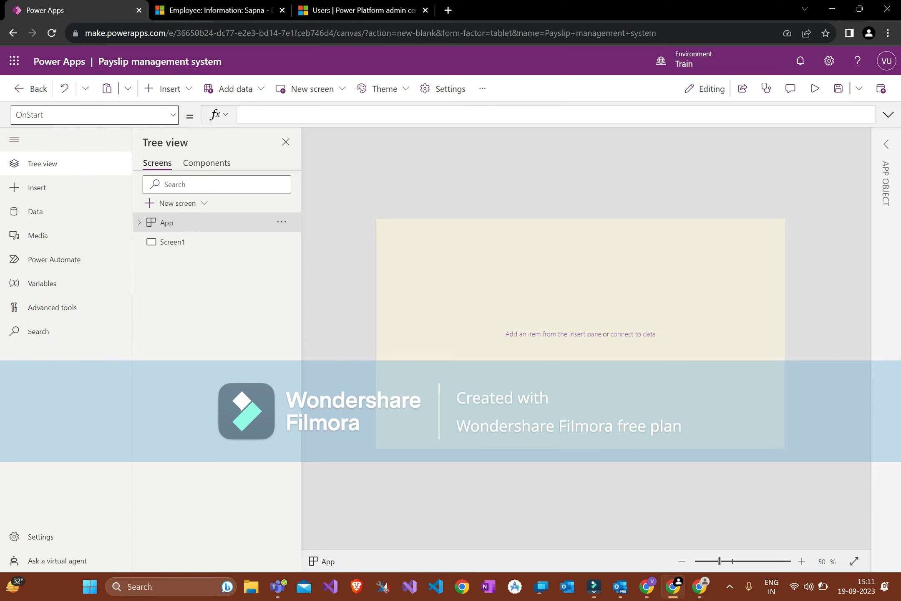
{"action": "left_click", "coordinate": [333, 113]}
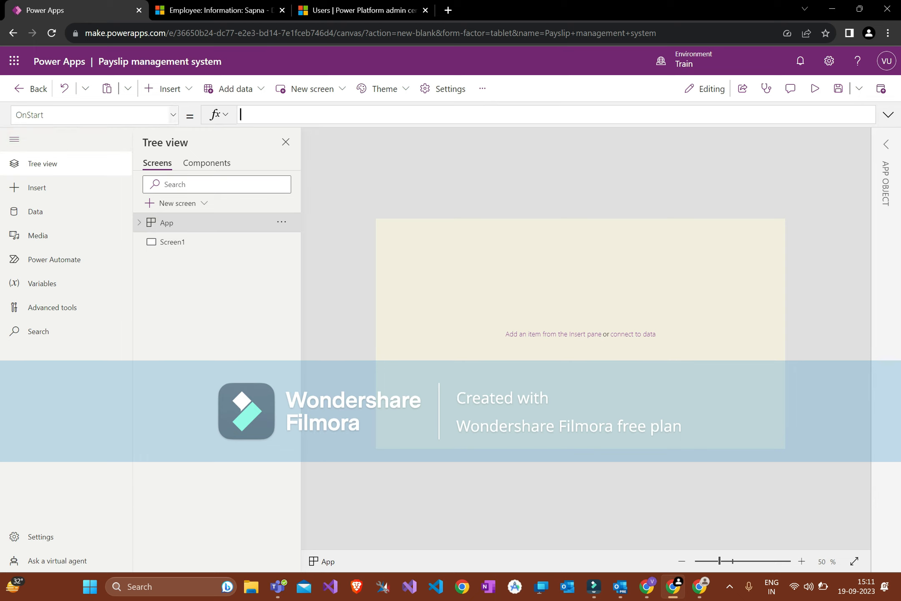
{"action": "left_click", "coordinate": [133, 117]}
{"action": "left_click", "coordinate": [120, 336]}
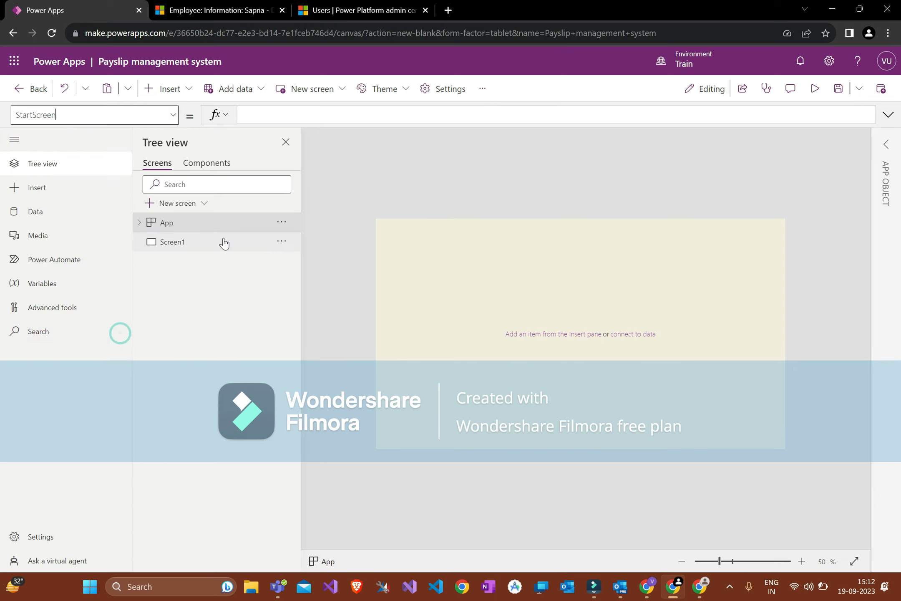
{"action": "left_click", "coordinate": [168, 246]}
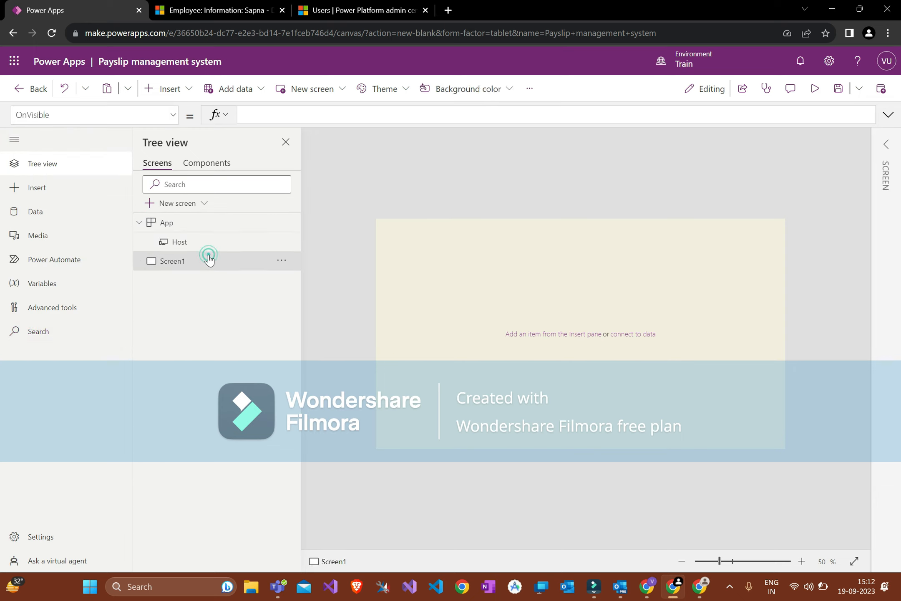
{"action": "left_click", "coordinate": [126, 120]}
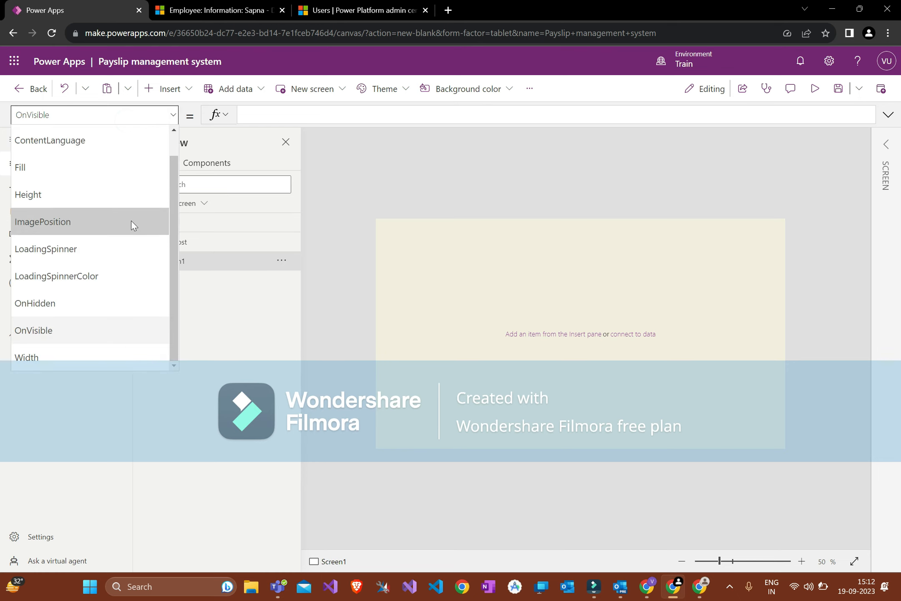
{"action": "left_click", "coordinate": [881, 144]}
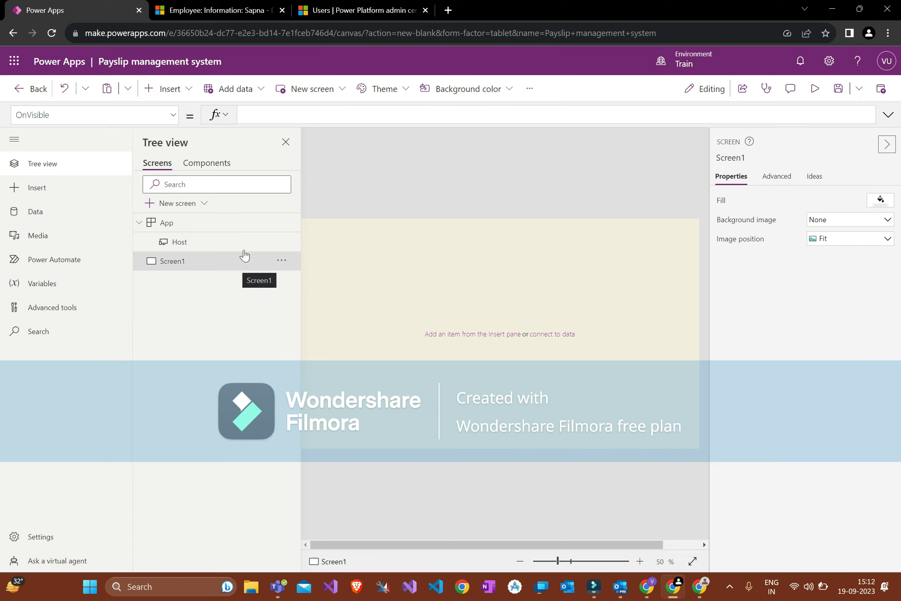
{"action": "left_click", "coordinate": [886, 144]}
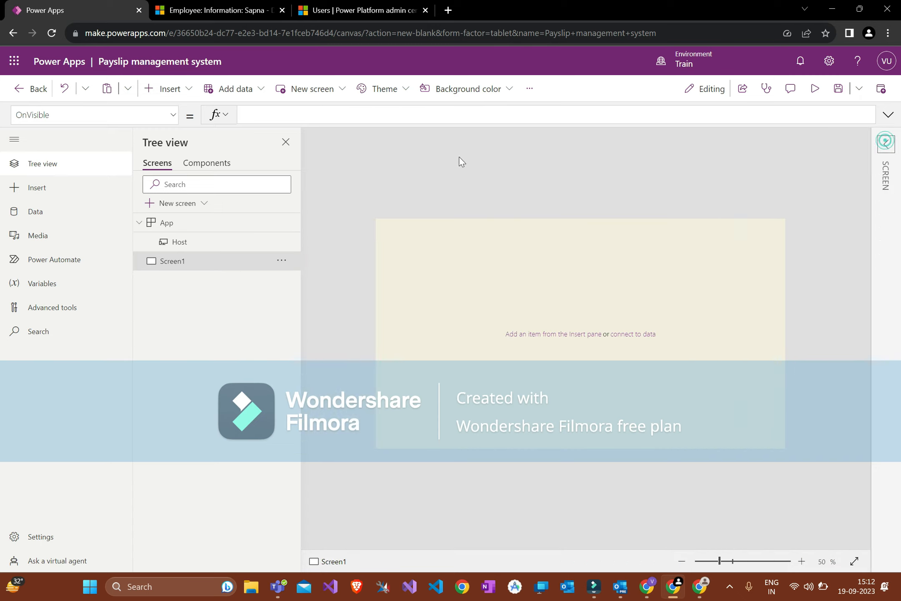
{"action": "left_click", "coordinate": [15, 141]}
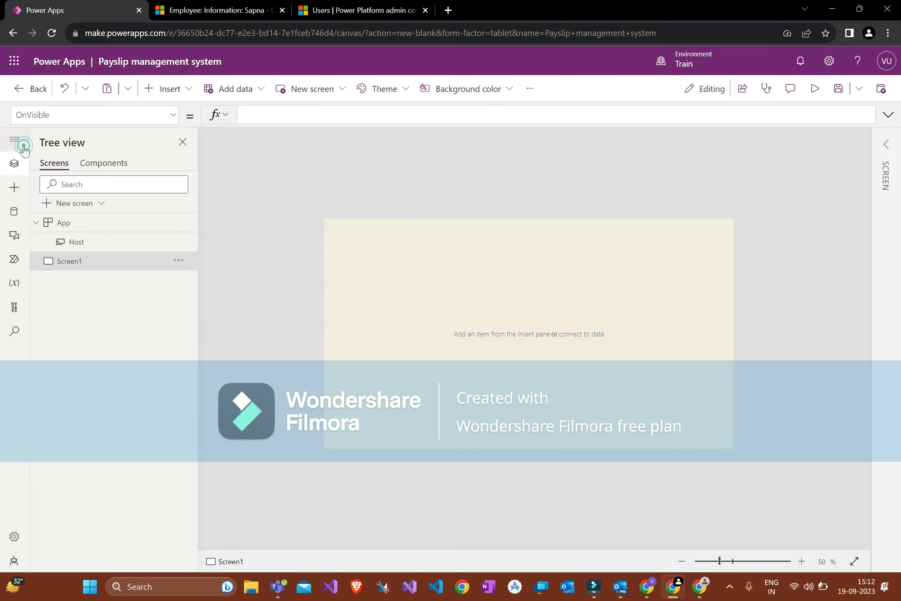
{"action": "left_click", "coordinate": [115, 164]}
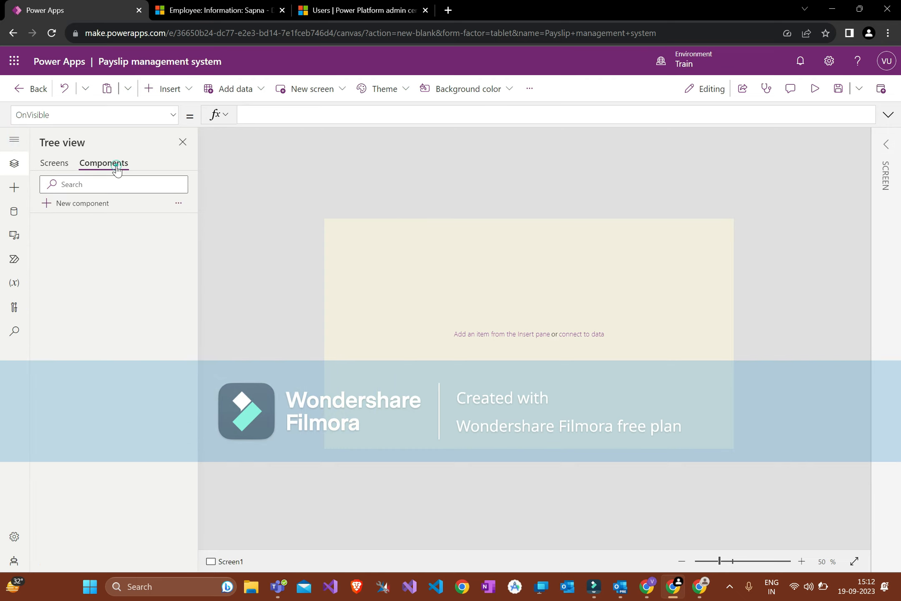
{"action": "left_click", "coordinate": [94, 204]}
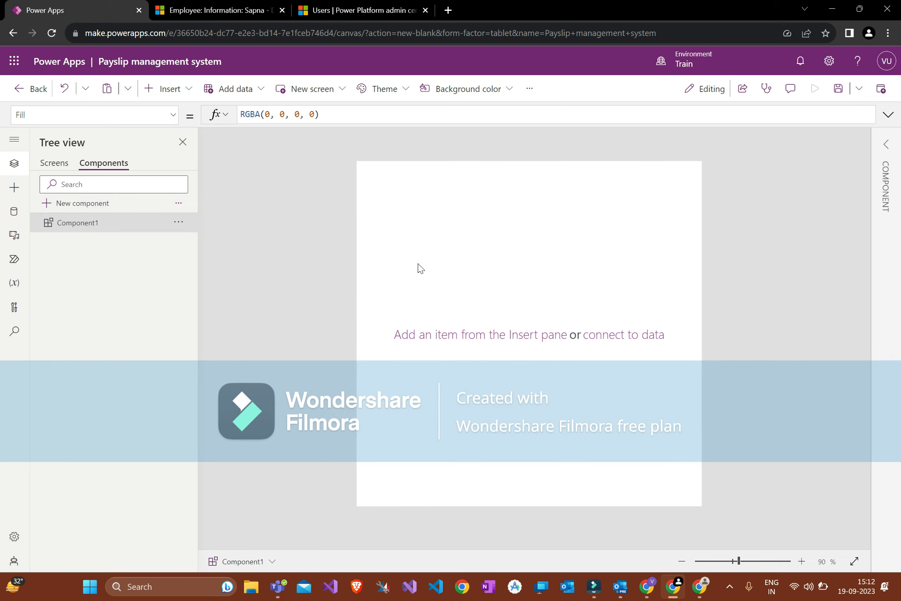
{"action": "left_click", "coordinate": [178, 222]}
{"action": "left_click", "coordinate": [185, 284]}
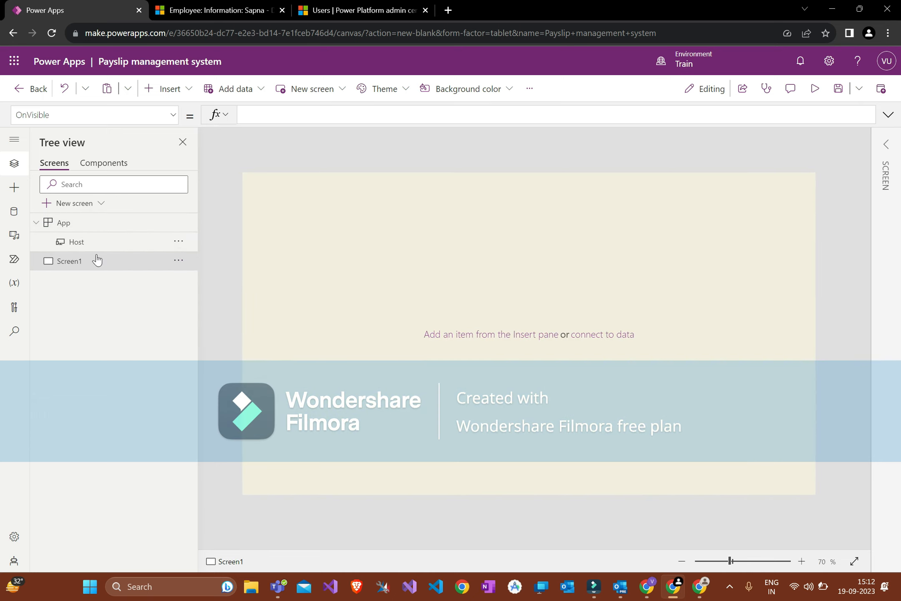
{"action": "left_click", "coordinate": [157, 89]}
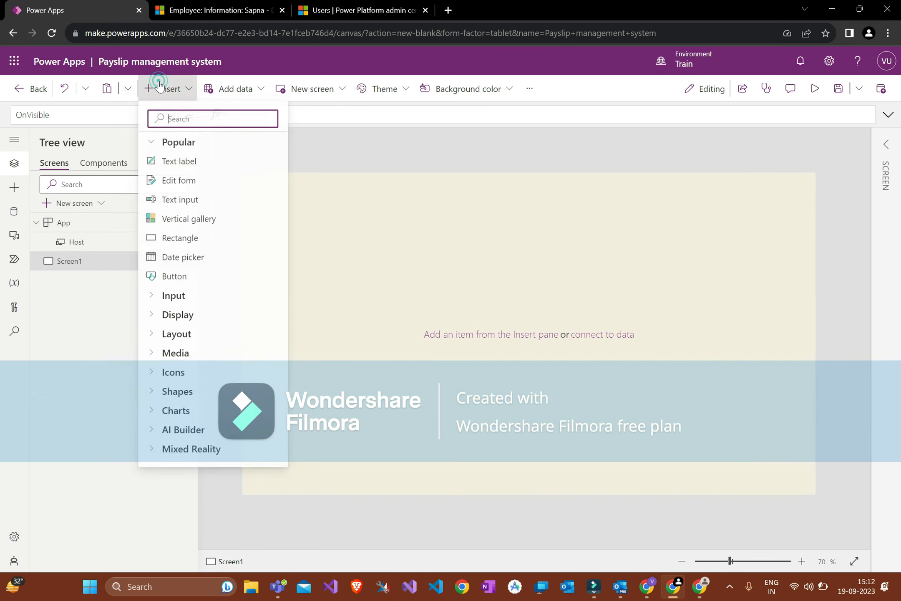
{"action": "left_click", "coordinate": [317, 179]}
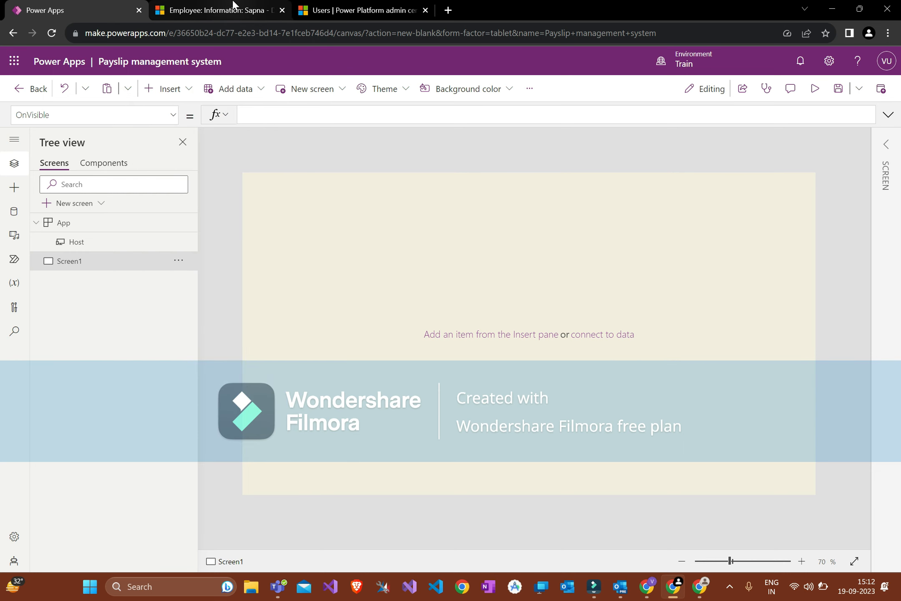
{"action": "left_click", "coordinate": [234, 8]}
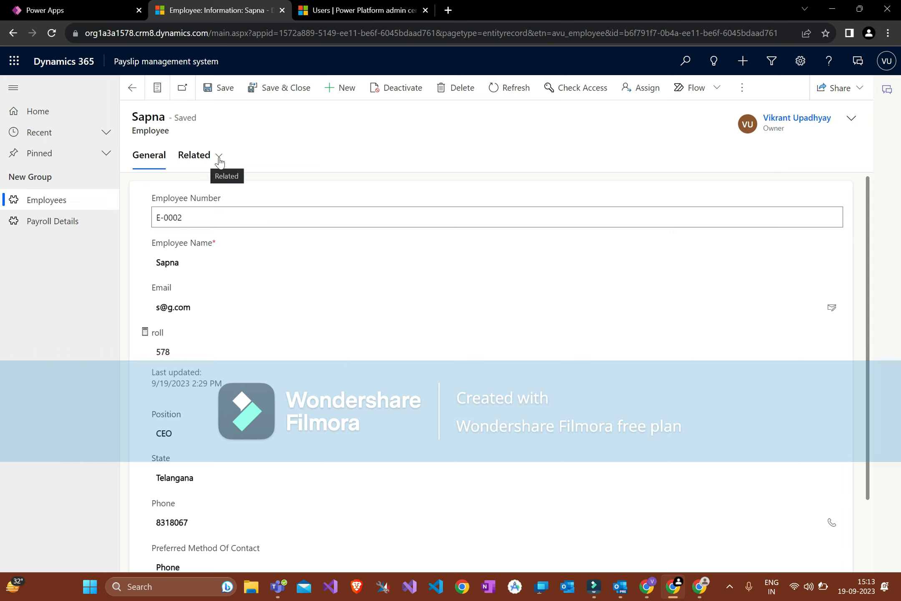
Step: Leave the Employee Number field in the Dynamics 365 record and return to the Power Apps editor
{"action": "left_click", "coordinate": [242, 155]}
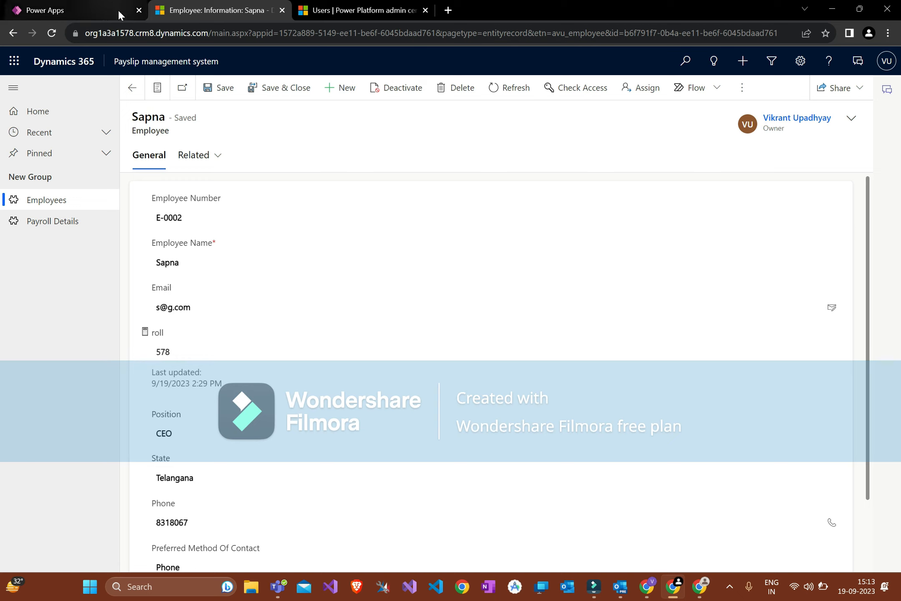
{"action": "scroll", "coordinate": [196, 392], "scroll_direction": "down", "scroll_amount": 3}
{"action": "scroll", "coordinate": [195, 393], "scroll_direction": "up", "scroll_amount": 3}
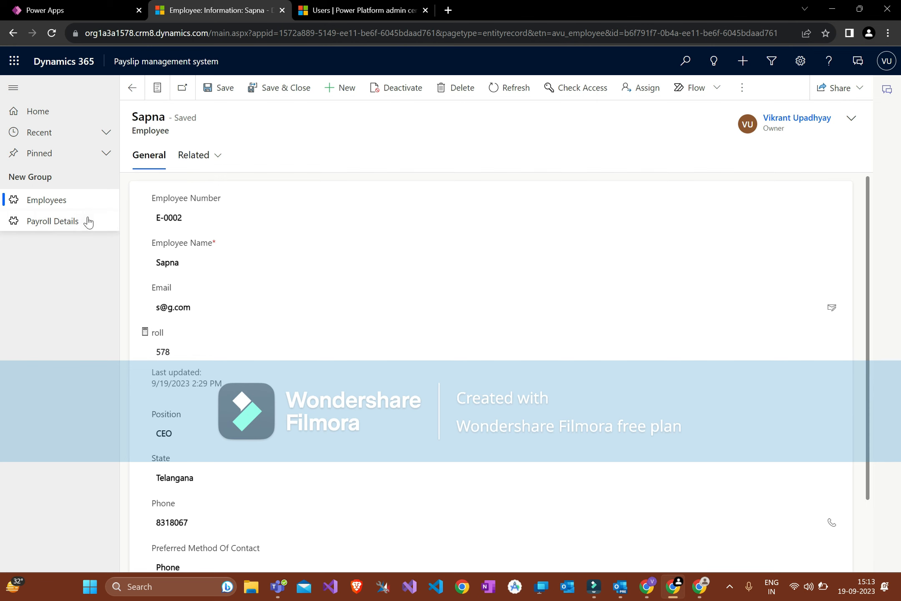
{"action": "left_click", "coordinate": [100, 7]}
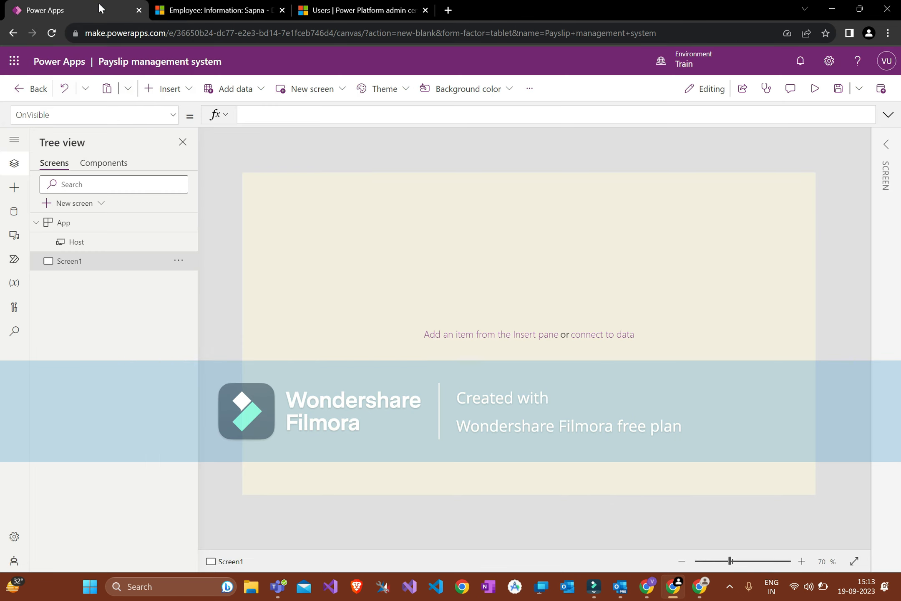
{"action": "left_click", "coordinate": [175, 90]}
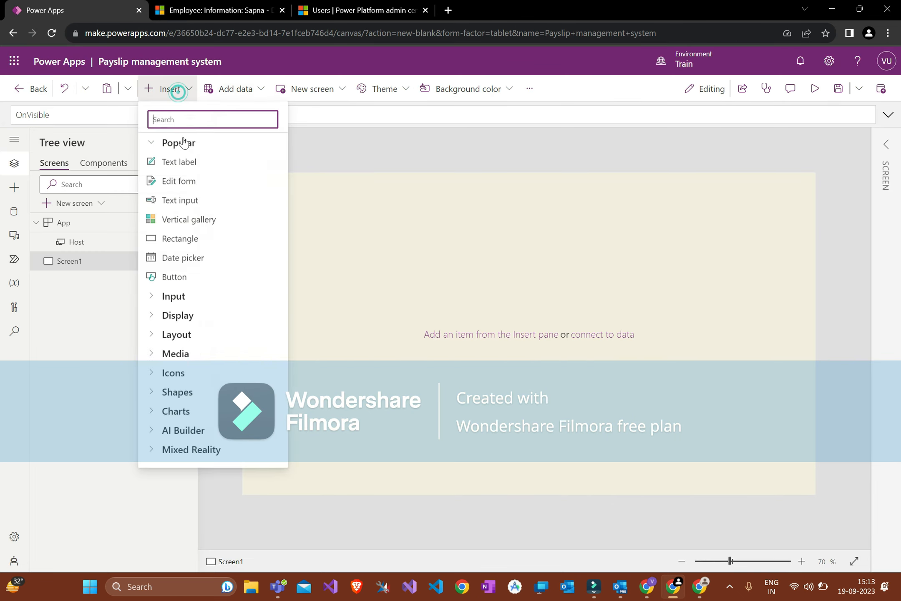
{"action": "left_click", "coordinate": [309, 175]}
Step: Open the Active Employees list in Dynamics 365, then add a vertical gallery to Screen1
{"action": "left_click", "coordinate": [250, 10]}
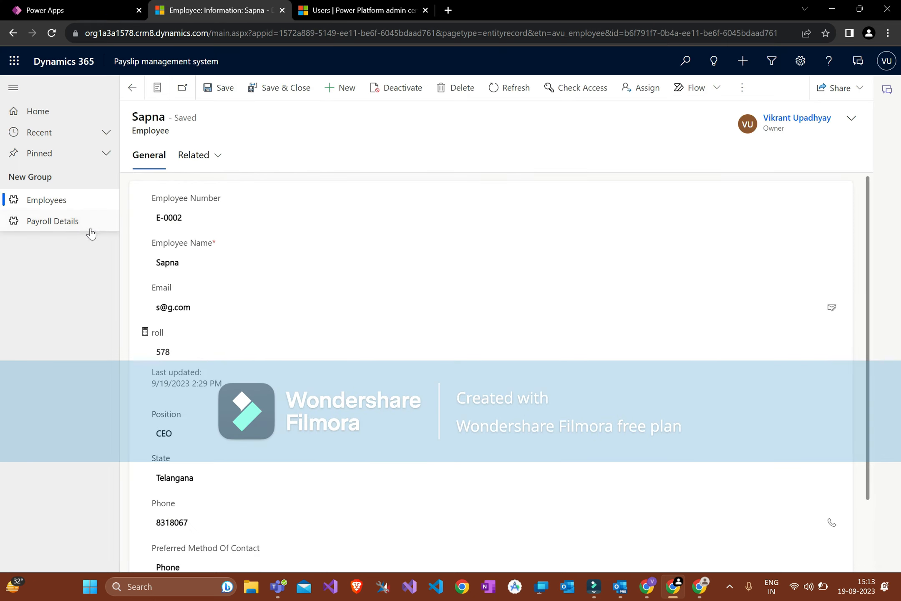
{"action": "left_click", "coordinate": [74, 196]}
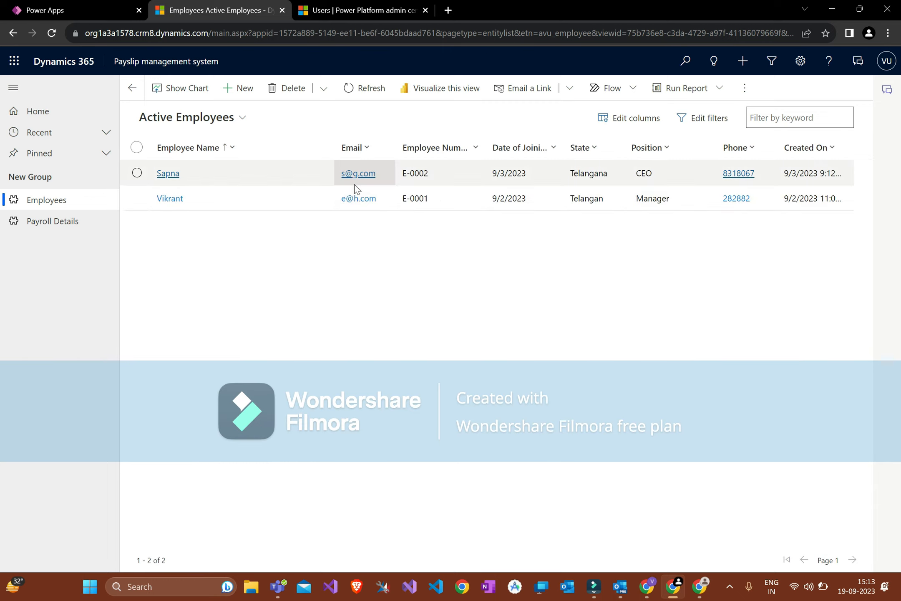
{"action": "left_click", "coordinate": [135, 9]}
{"action": "left_click_drag", "start_coordinate": [219, 10], "coordinate": [245, 7]}
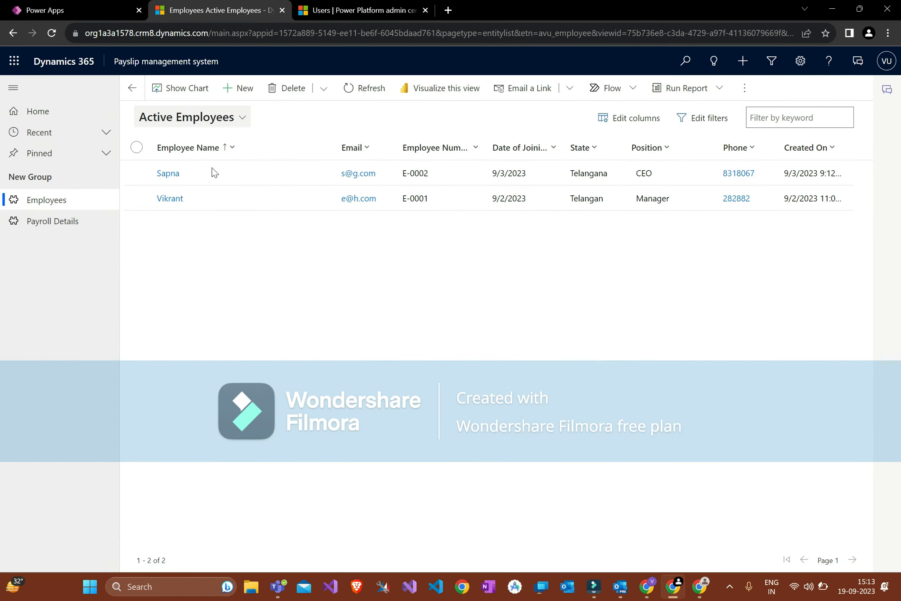
{"action": "left_click", "coordinate": [204, 118]}
{"action": "left_click", "coordinate": [121, 10]}
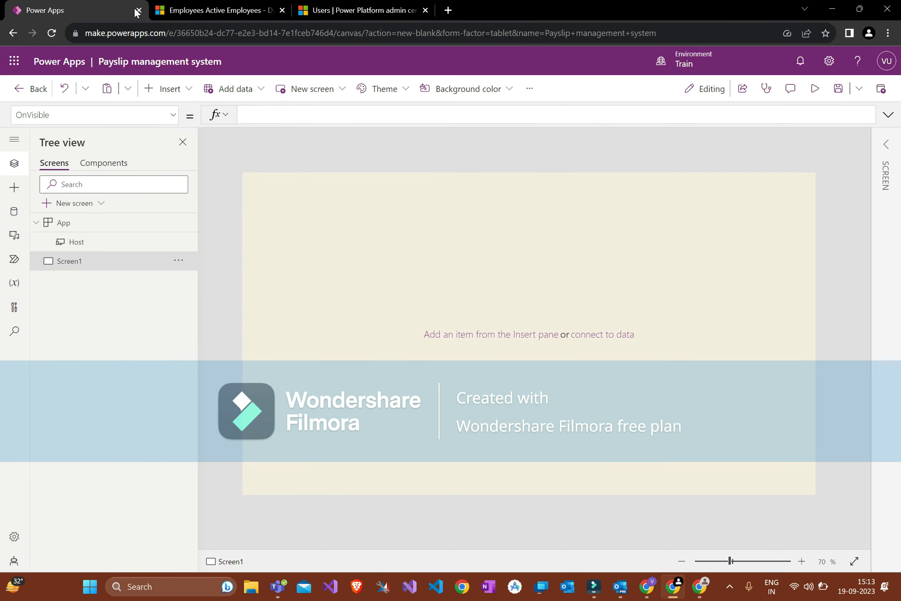
{"action": "left_click", "coordinate": [178, 88]}
{"action": "left_click", "coordinate": [216, 220]}
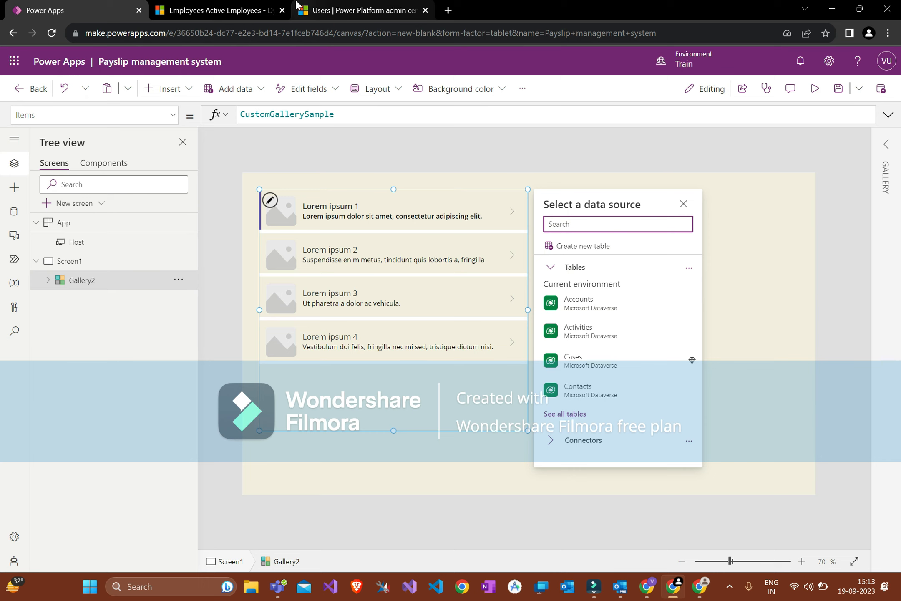
Step: Search 'employ' in the data sources and bind the gallery to the Employees table
{"action": "type", "text": "employ"}
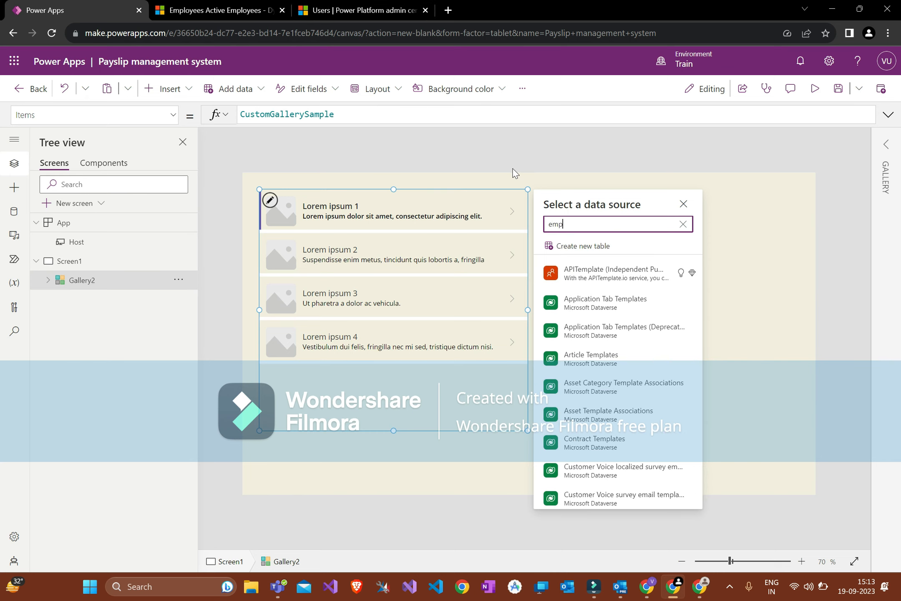
{"action": "left_click", "coordinate": [581, 268]}
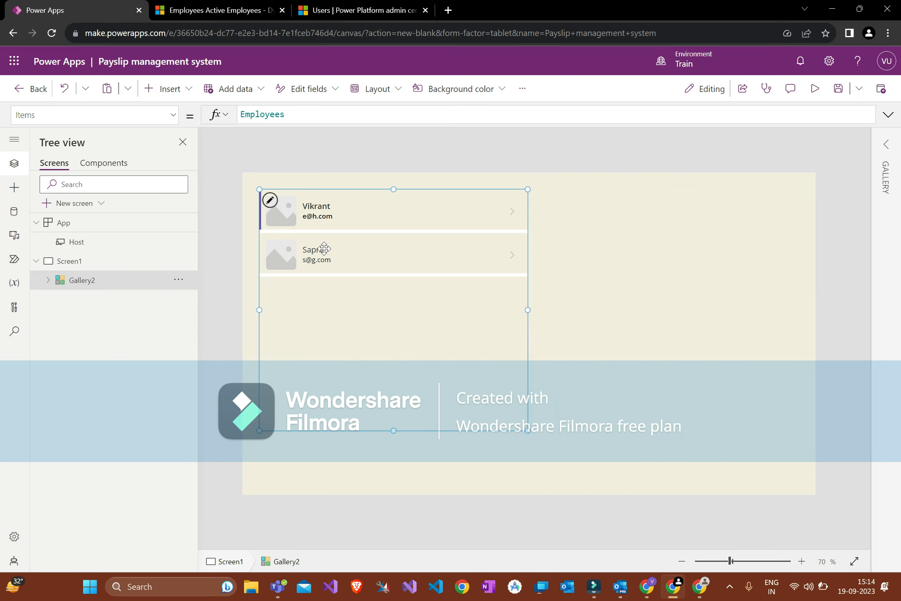
Step: Compare the gallery with the Dynamics Active Employees list, then select the whole gallery
{"action": "left_click", "coordinate": [205, 9]}
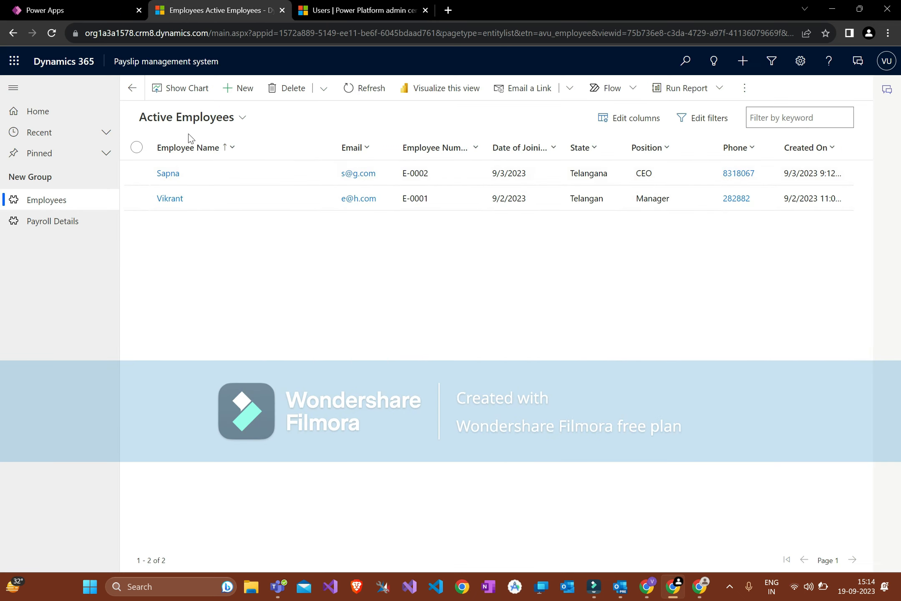
{"action": "left_click", "coordinate": [79, 10]}
{"action": "left_click", "coordinate": [178, 4]}
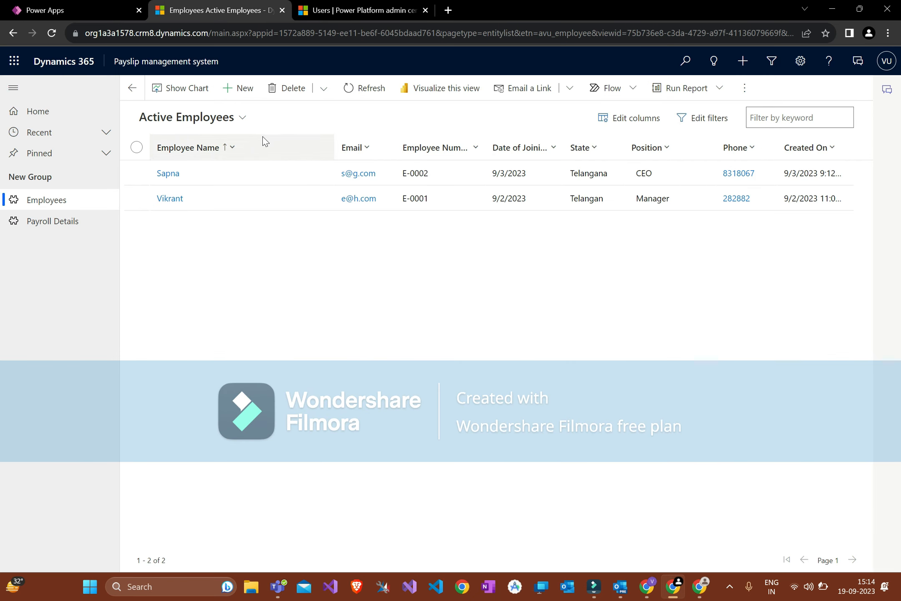
{"action": "left_click", "coordinate": [63, 6]}
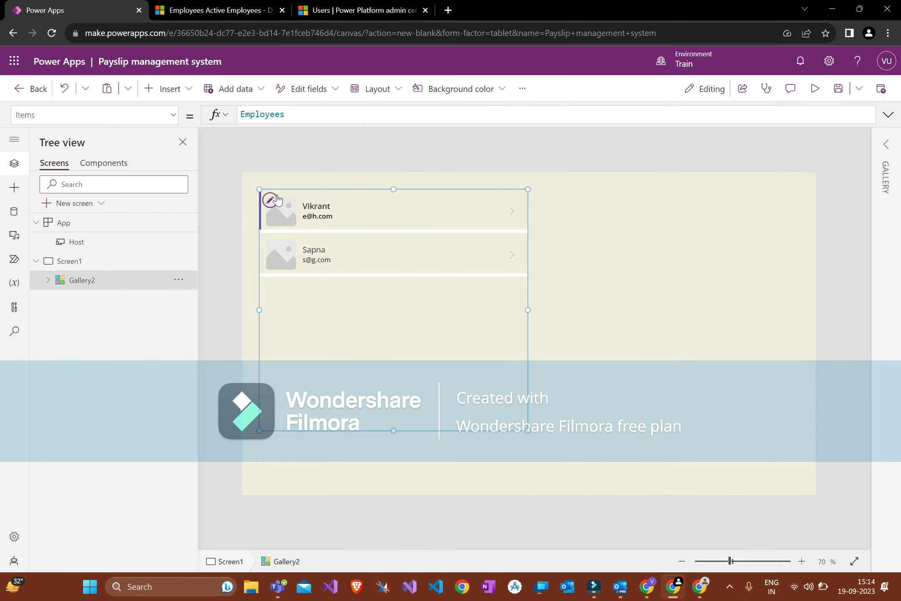
{"action": "left_click", "coordinate": [480, 214]}
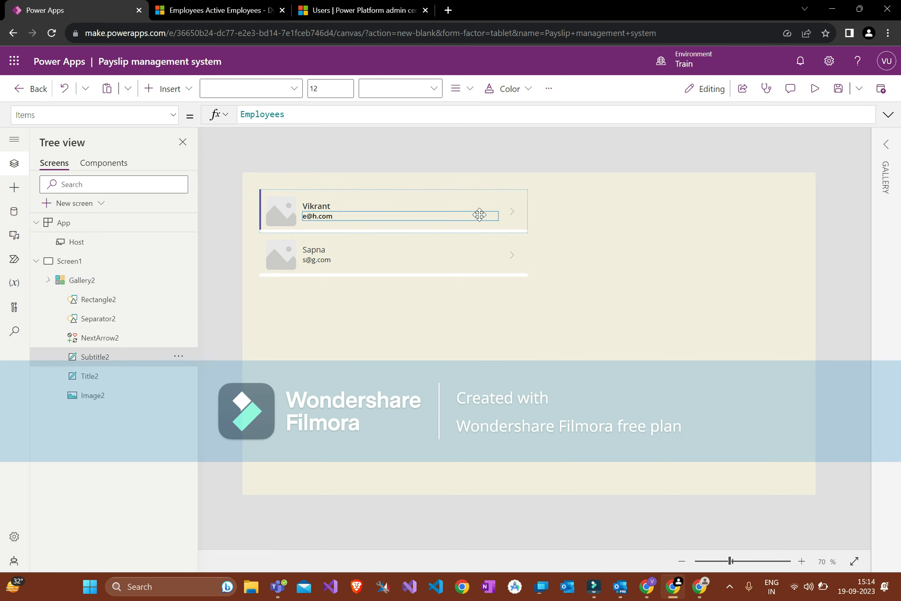
{"action": "left_click", "coordinate": [887, 145]}
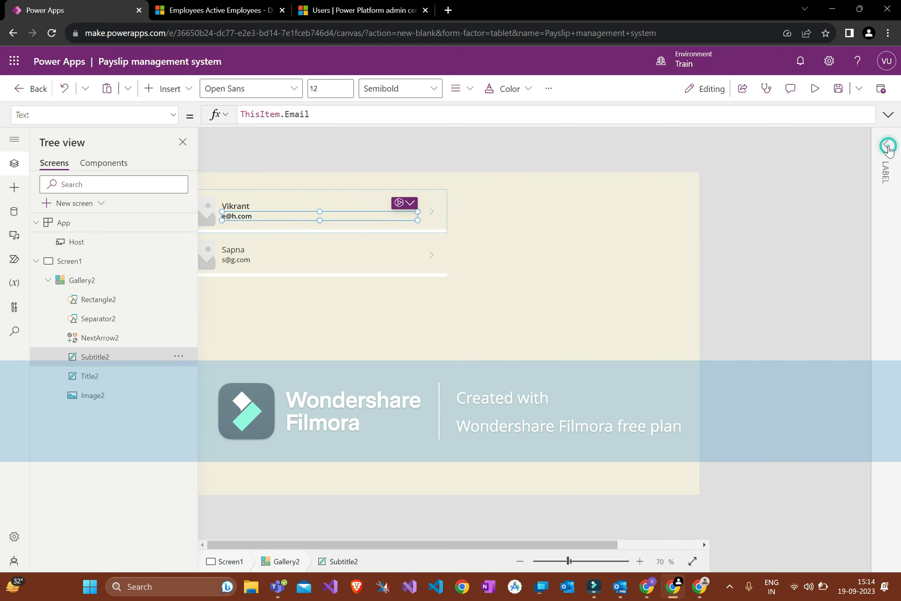
{"action": "left_click", "coordinate": [372, 317]}
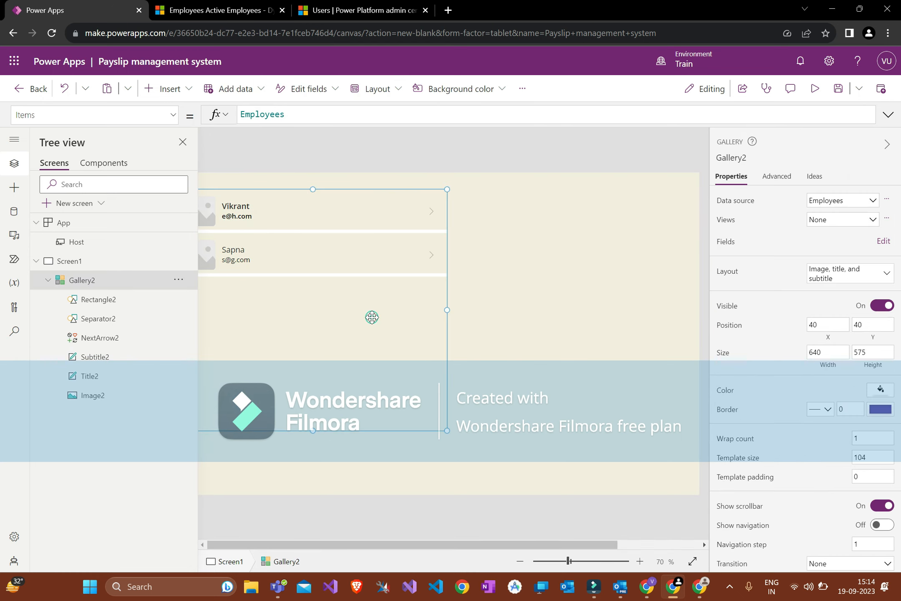
Step: Rename Gallery2 to Gallery_Employee_List
{"action": "left_click", "coordinate": [181, 140]}
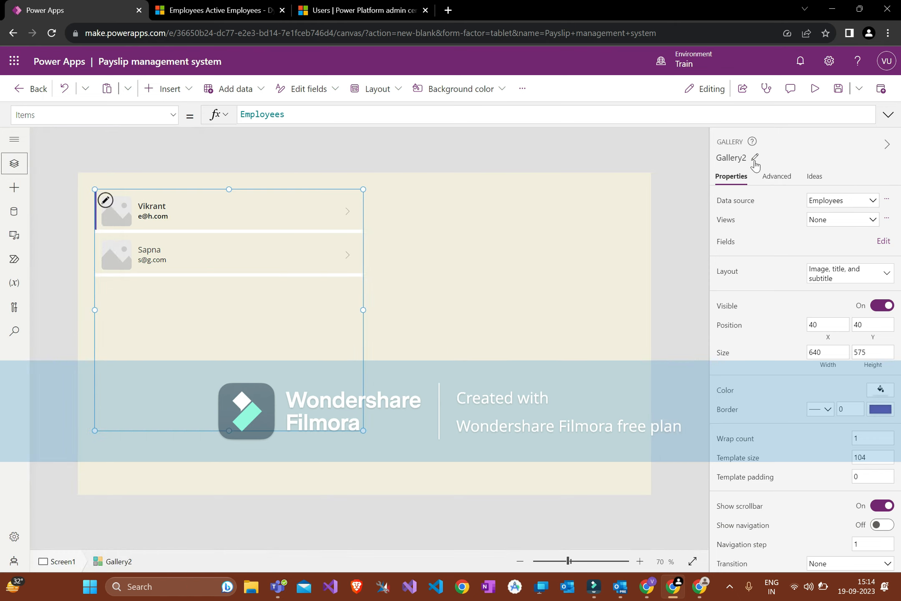
{"action": "left_click", "coordinate": [754, 161]}
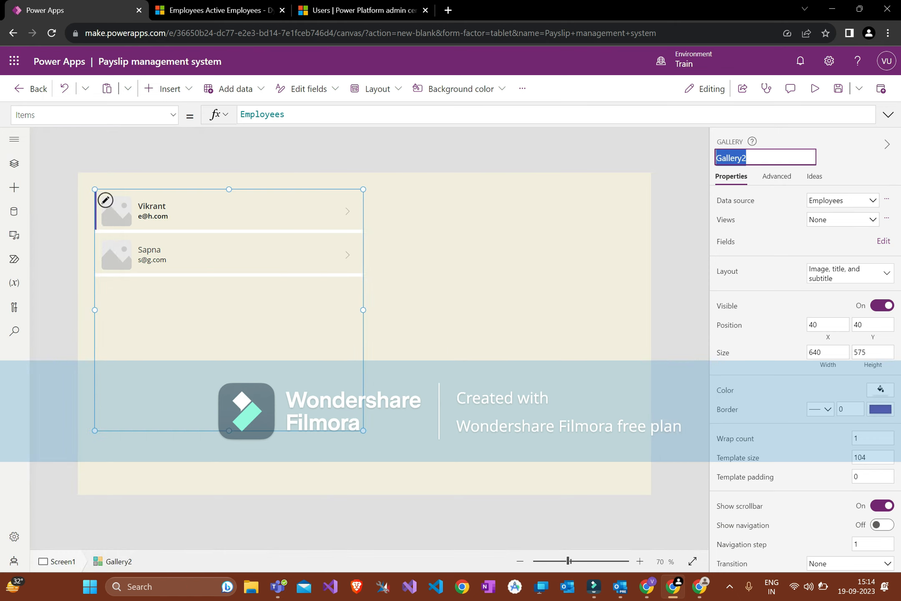
{"action": "type", "text": "Gallery"}
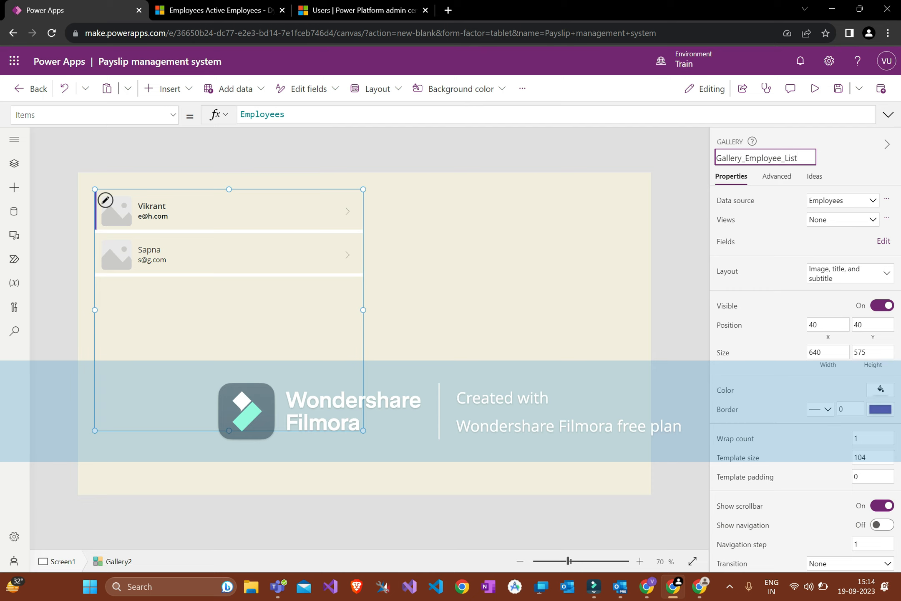
{"action": "left_click", "coordinate": [779, 238]}
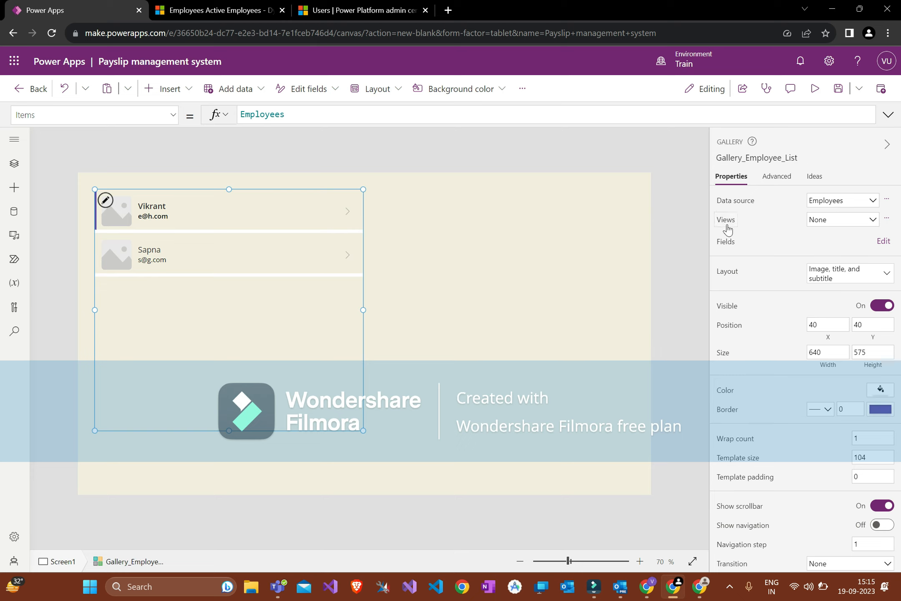
Step: Limit the gallery to the Active Employees view, checking it against the Dynamics list
{"action": "left_click", "coordinate": [825, 220]}
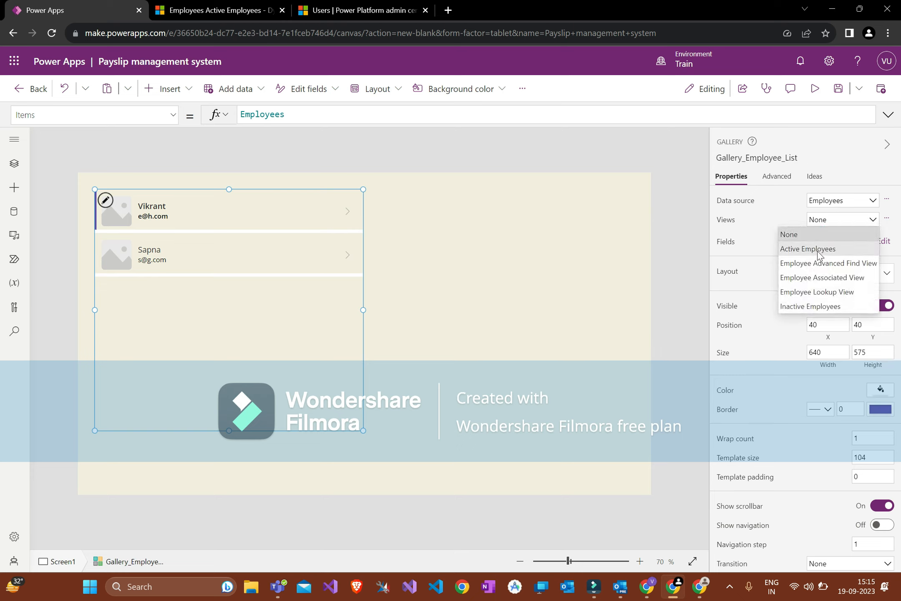
{"action": "left_click", "coordinate": [818, 252]}
{"action": "left_click", "coordinate": [217, 10]}
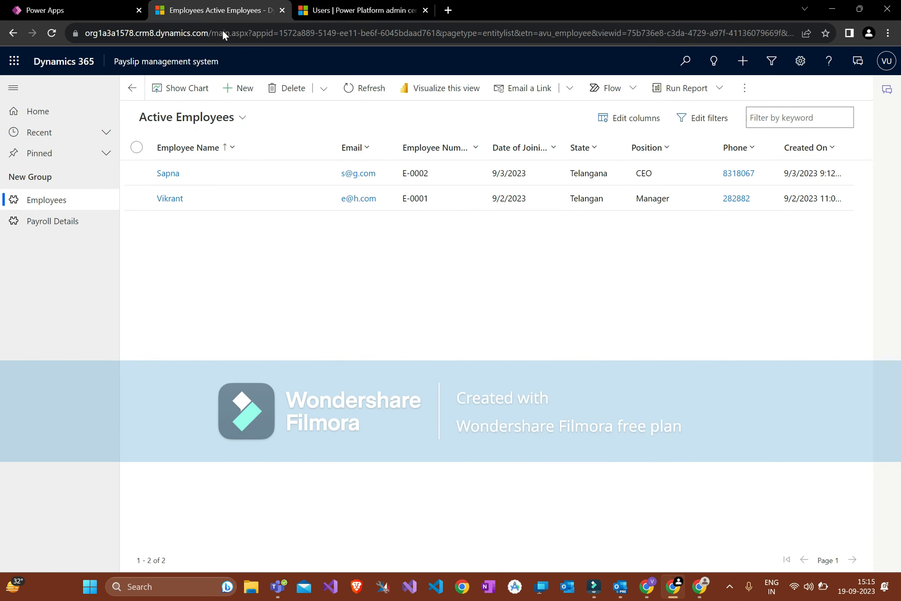
{"action": "left_click", "coordinate": [92, 5]}
{"action": "left_click", "coordinate": [196, 6]}
{"action": "left_click", "coordinate": [107, 12]}
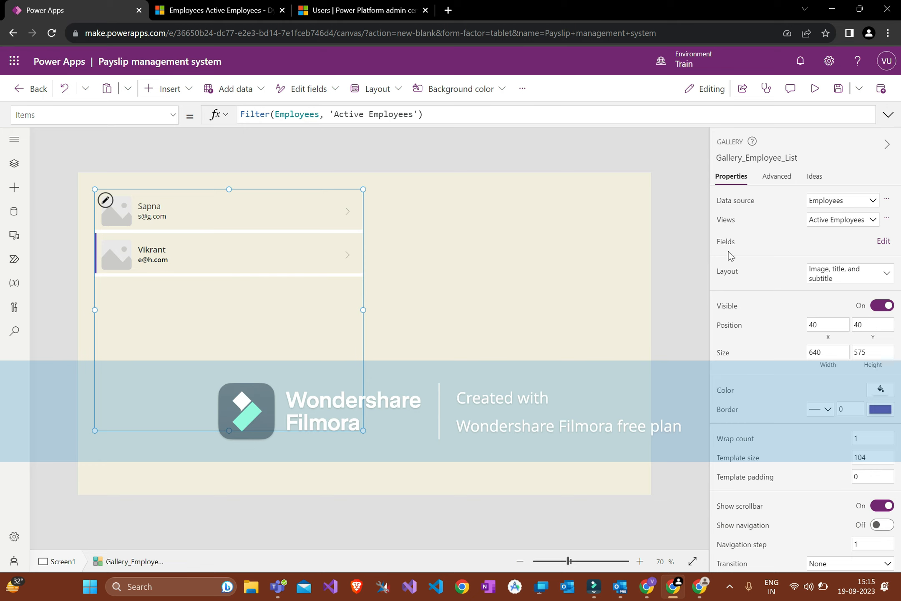
Step: Review the gallery's field list and bring up its layout choices
{"action": "left_click", "coordinate": [880, 241]}
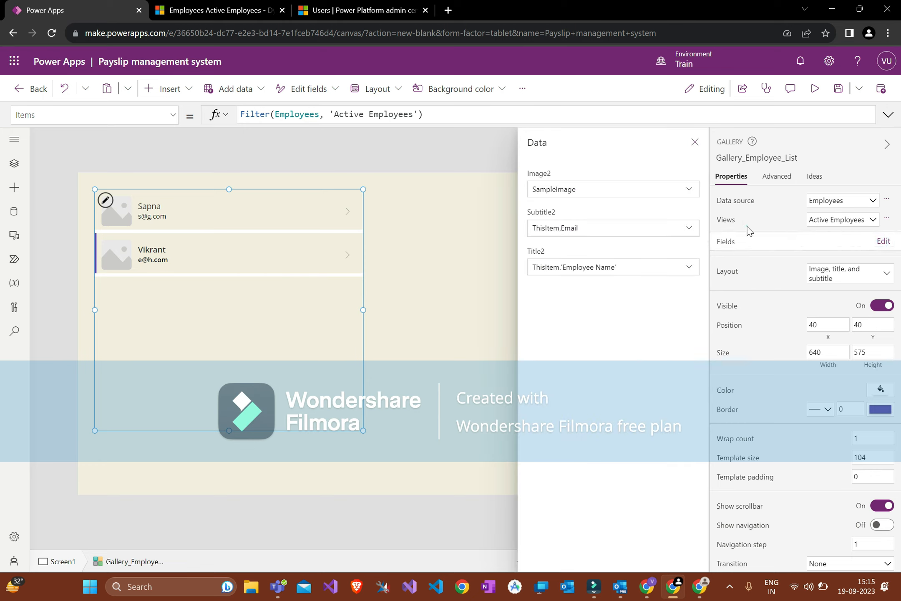
{"action": "left_click", "coordinate": [695, 142]}
{"action": "left_click", "coordinate": [695, 142]}
Step: Apply the Title, subtitle, and body layout to the employee gallery
{"action": "left_click", "coordinate": [829, 278]}
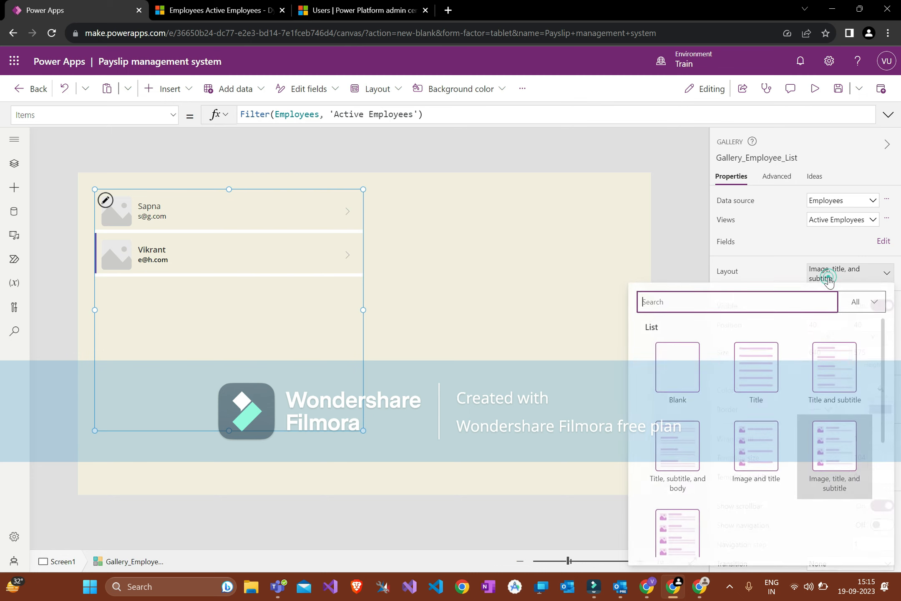
{"action": "left_click", "coordinate": [687, 447]}
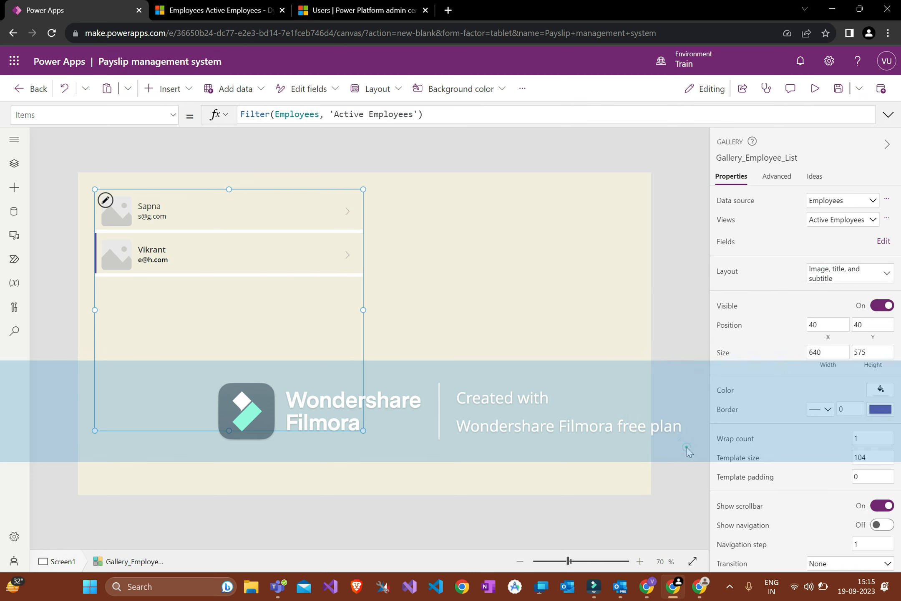
{"action": "left_click", "coordinate": [469, 219]}
{"action": "left_click", "coordinate": [287, 208]}
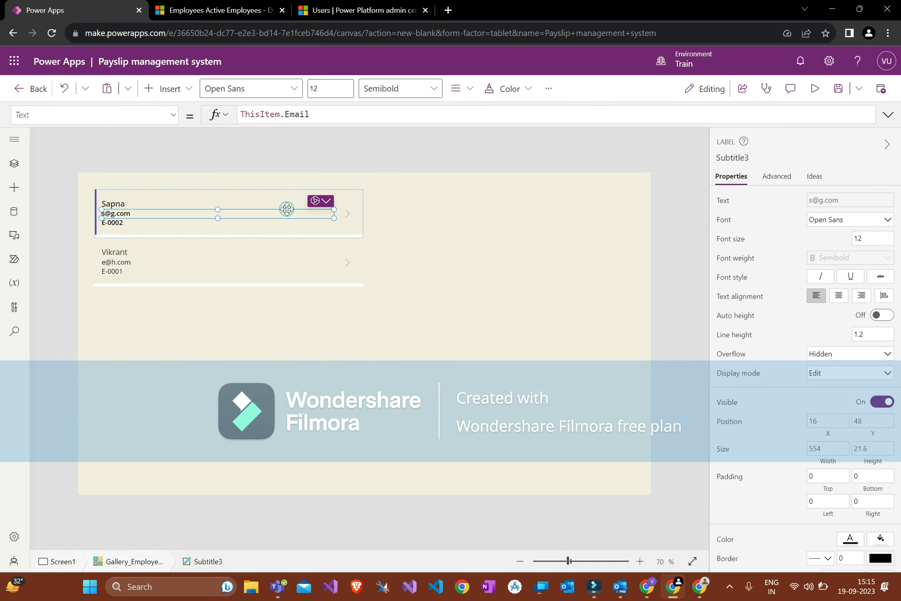
{"action": "left_click", "coordinate": [287, 223]}
{"action": "left_click", "coordinate": [471, 255]}
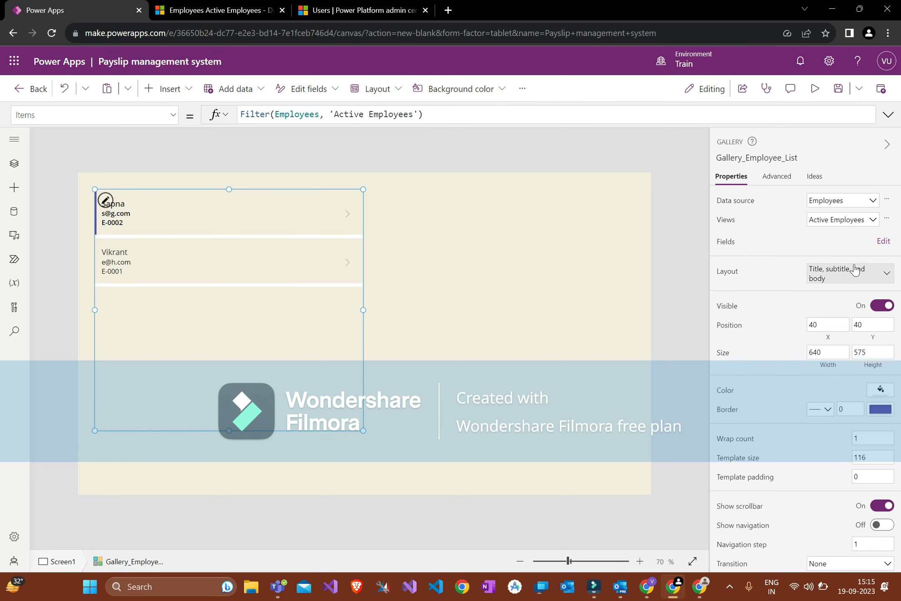
Step: In the gallery fields, change the subtitle from Email to Phone
{"action": "left_click", "coordinate": [883, 241]}
{"action": "left_click", "coordinate": [661, 267]}
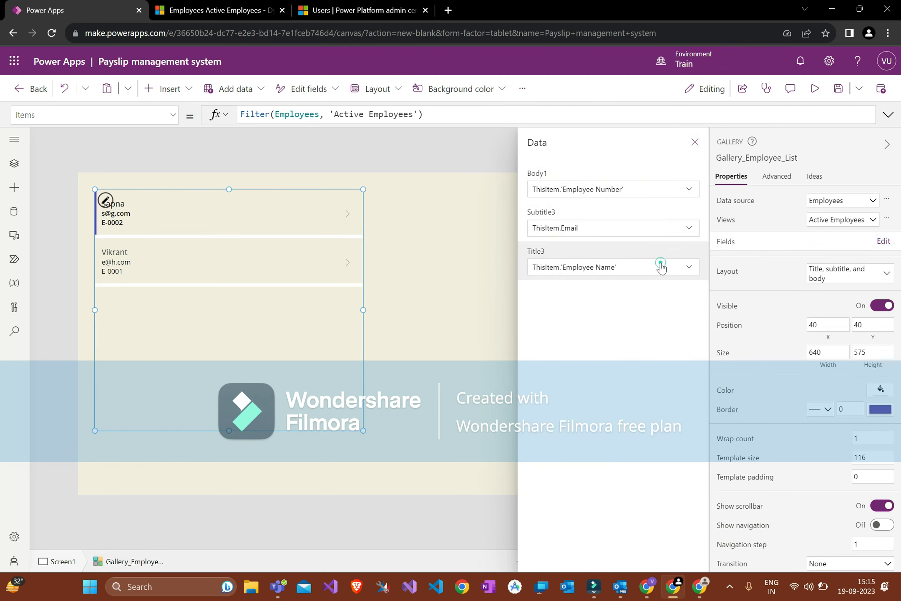
{"action": "left_click", "coordinate": [647, 264]}
{"action": "left_click", "coordinate": [599, 454]}
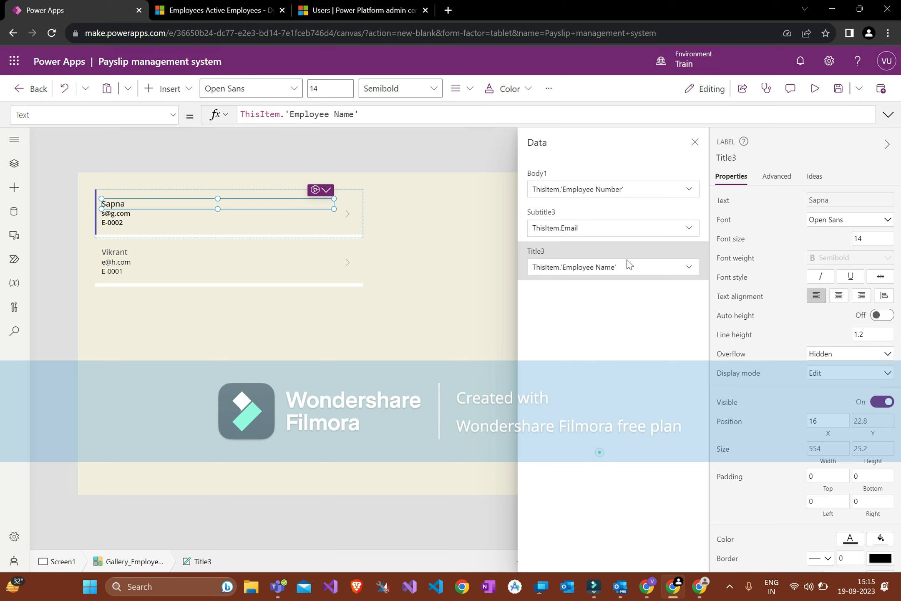
{"action": "left_click", "coordinate": [598, 228]}
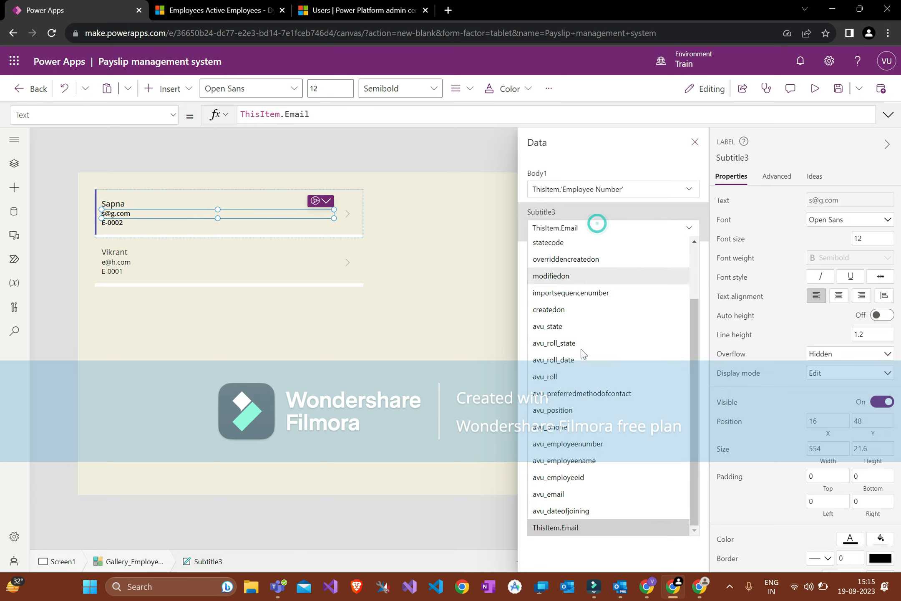
{"action": "left_click", "coordinate": [572, 430]}
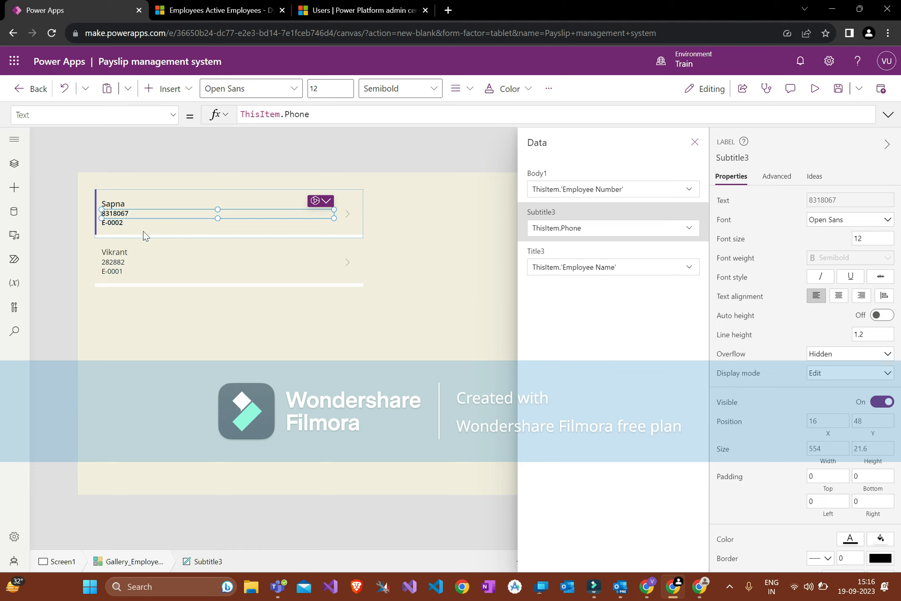
Step: Shrink the gallery rows by dragging the template's bottom edge up to size 84
{"action": "left_click", "coordinate": [239, 226]}
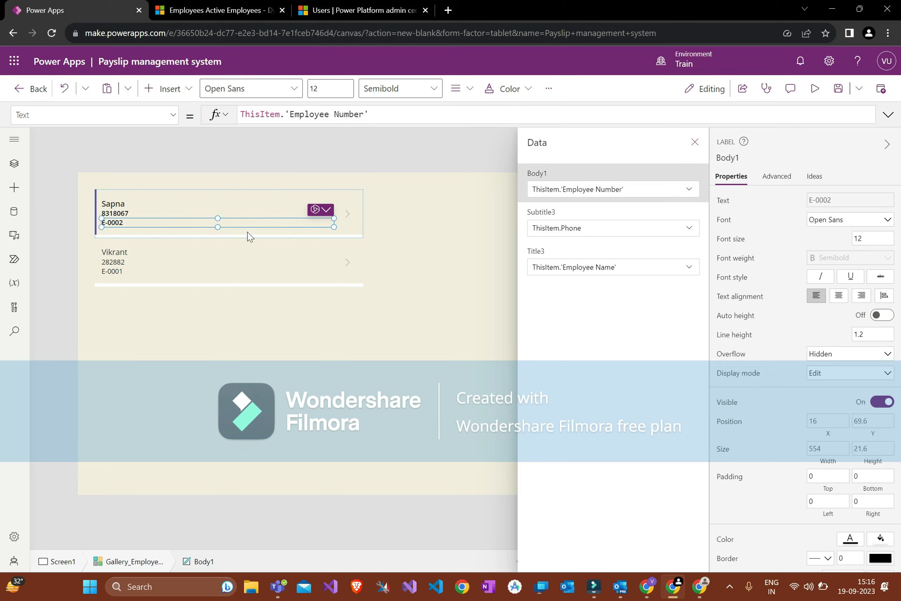
{"action": "left_click", "coordinate": [247, 232]}
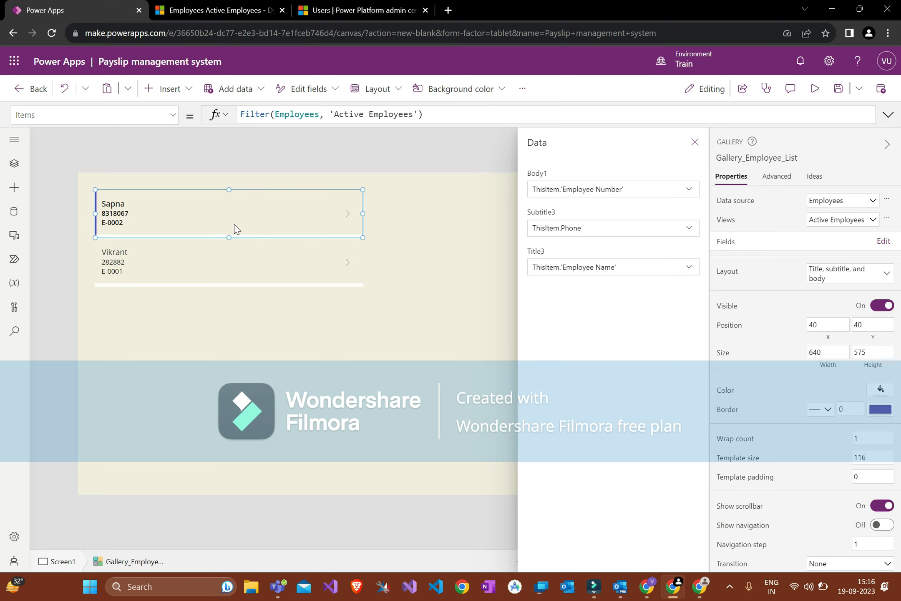
{"action": "left_click_drag", "start_coordinate": [228, 238], "coordinate": [226, 225]}
Step: Close the fields panel and drag the gallery down to position X 0, Y 192
{"action": "left_click", "coordinate": [205, 270]}
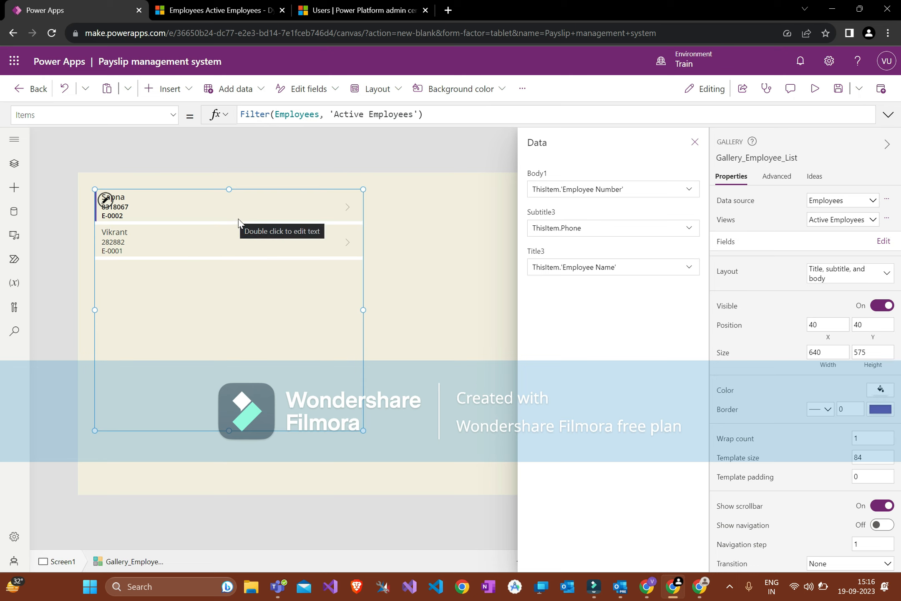
{"action": "left_click", "coordinate": [346, 206]}
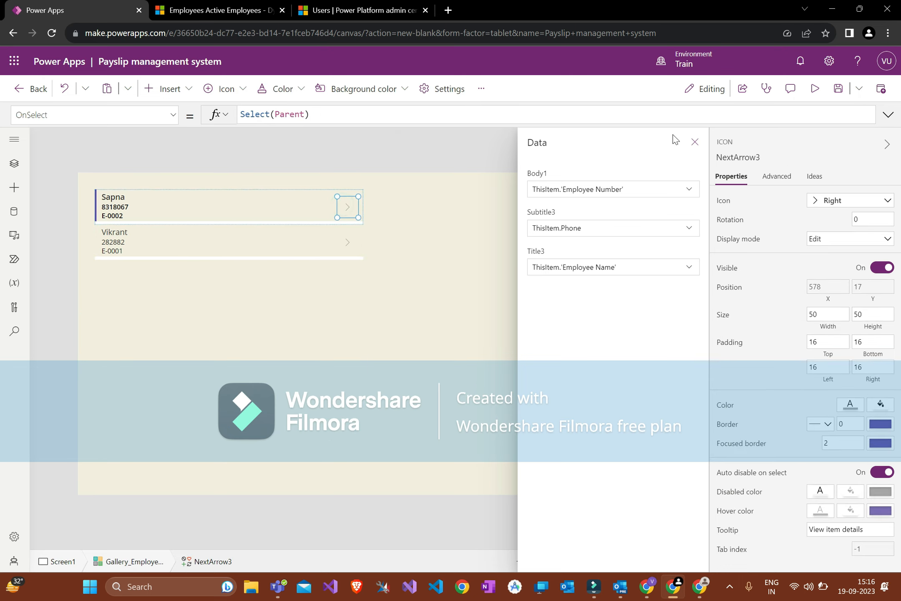
{"action": "left_click", "coordinate": [695, 141]}
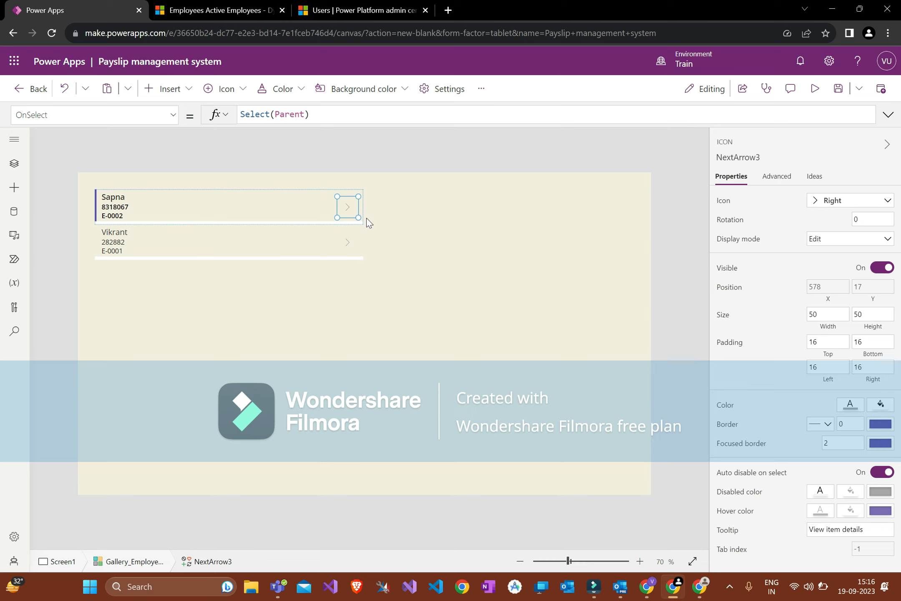
{"action": "left_click", "coordinate": [309, 300]}
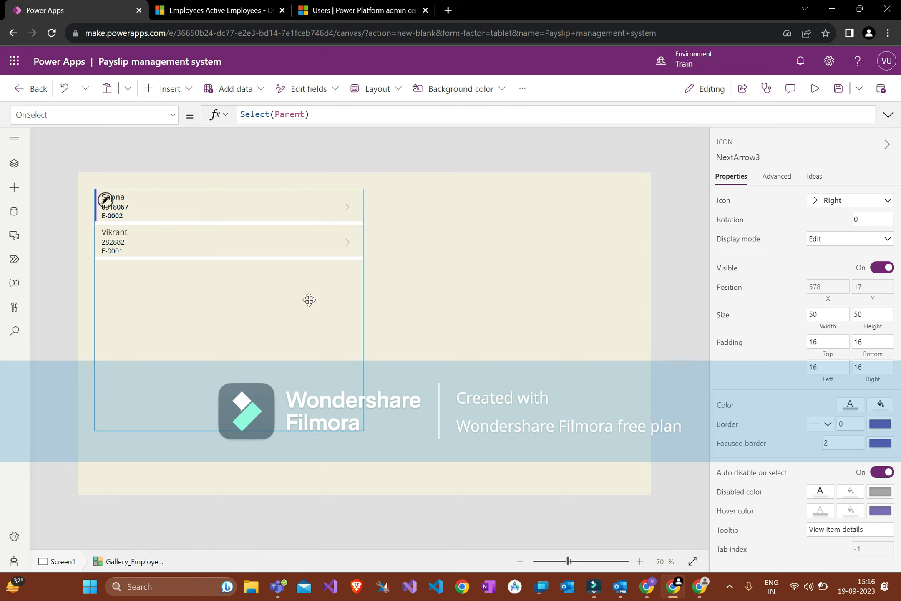
{"action": "left_click", "coordinate": [346, 209]}
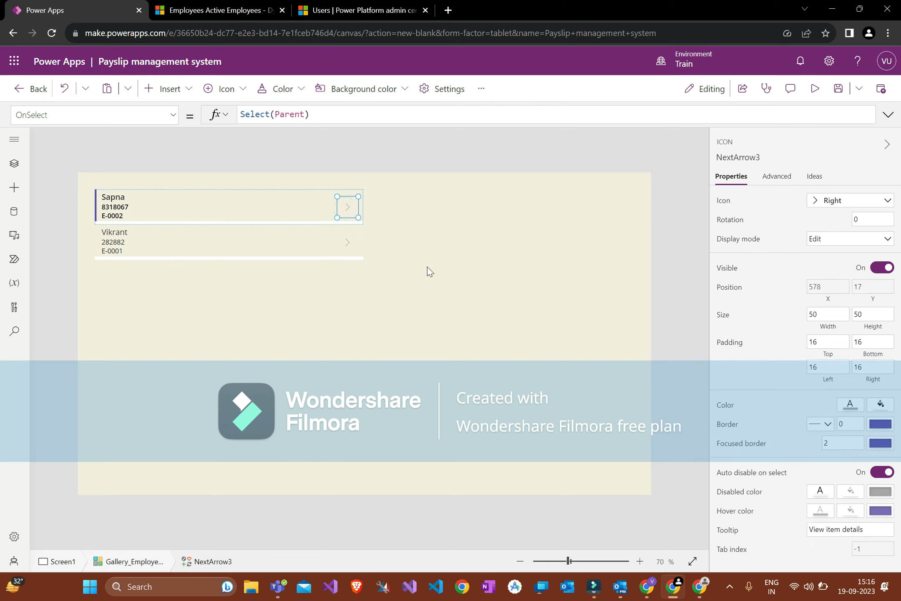
{"action": "left_click", "coordinate": [247, 211]}
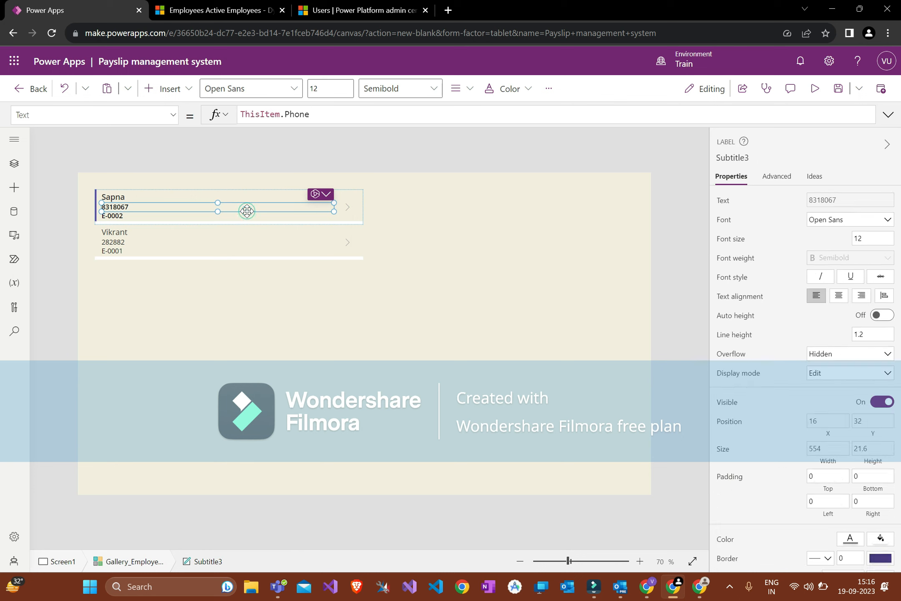
{"action": "left_click", "coordinate": [342, 207]}
{"action": "left_click_drag", "start_coordinate": [232, 312], "coordinate": [219, 343]}
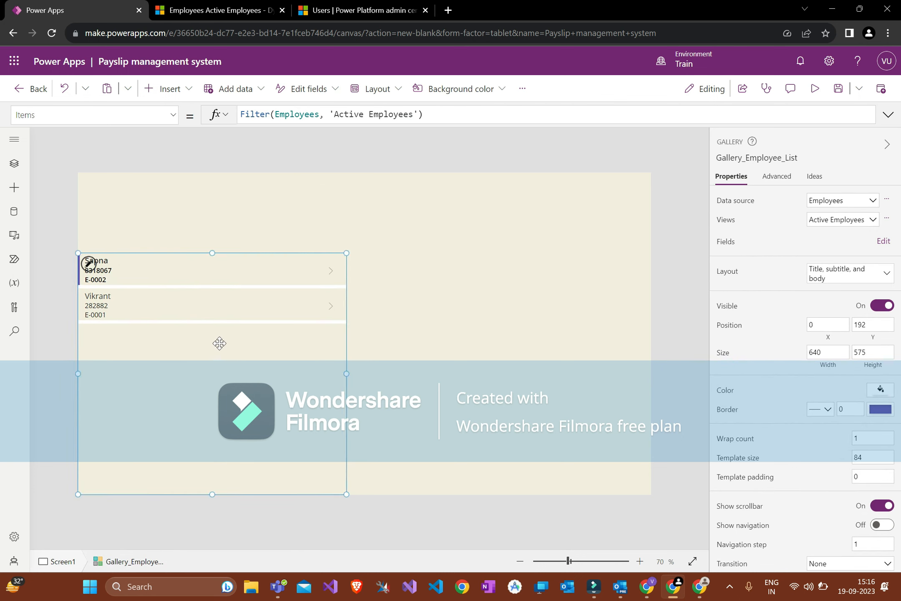
Step: Add a text label above the gallery reading "Emplyee List"
{"action": "left_click", "coordinate": [254, 222]}
{"action": "left_click", "coordinate": [190, 89]}
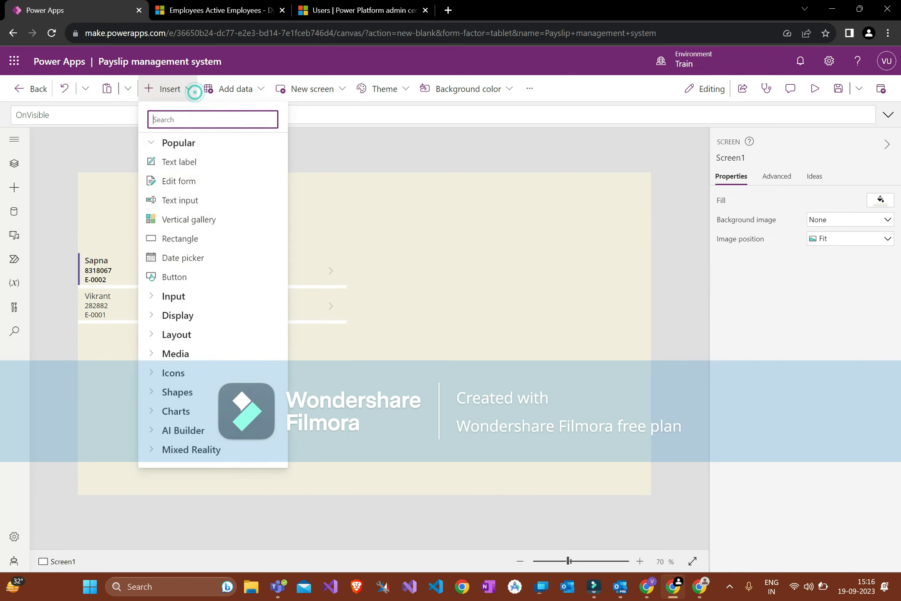
{"action": "left_click", "coordinate": [184, 162]}
{"action": "left_click_drag", "start_coordinate": [145, 199], "coordinate": [329, 253]}
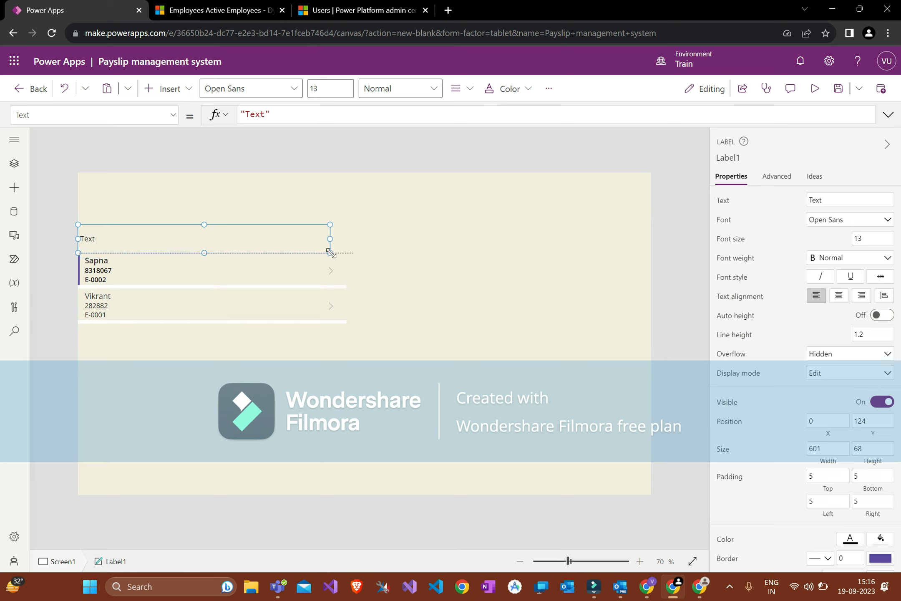
{"action": "double_click", "coordinate": [255, 114]}
{"action": "type", "text": "Emplu"}
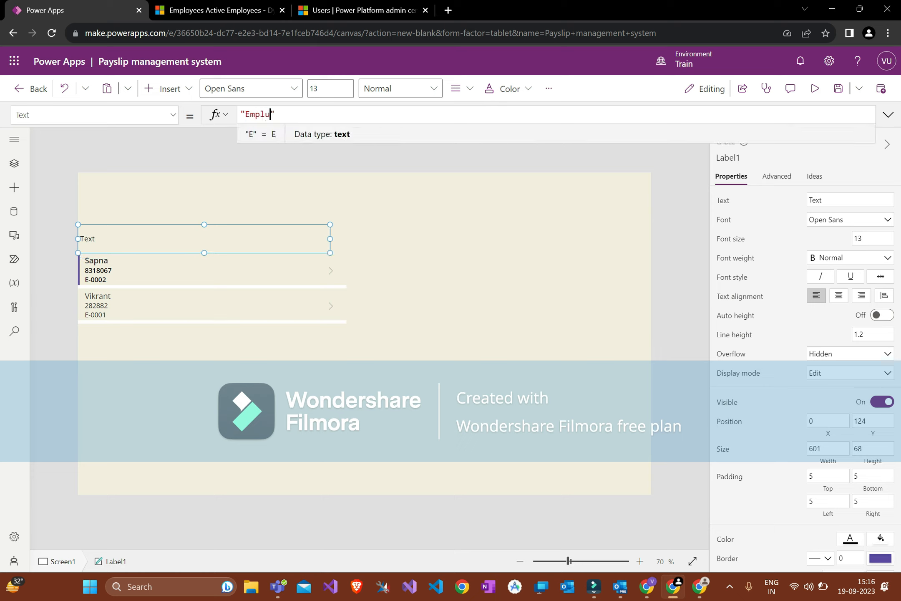
{"action": "key", "text": "BackSpace"}
{"action": "type", "text": "yee List"}
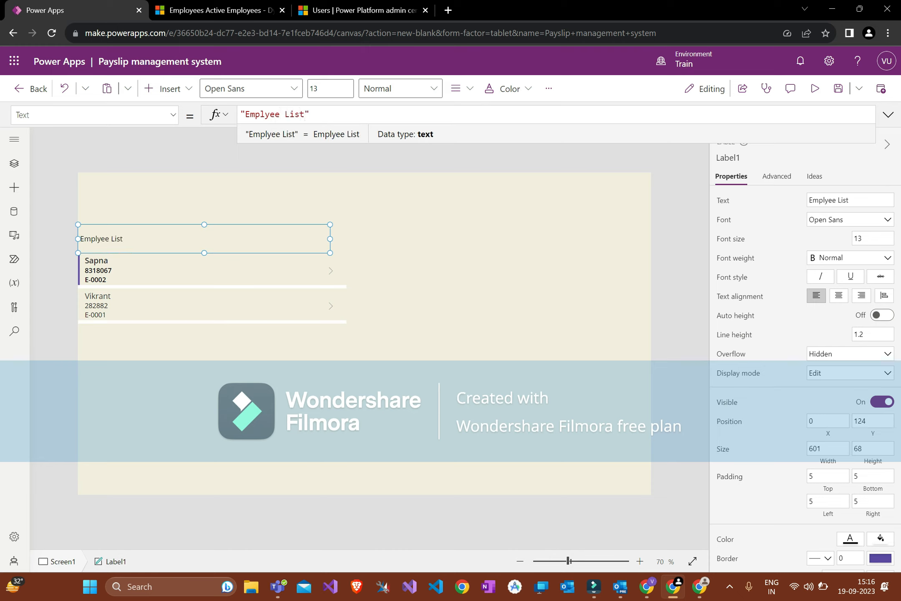
{"action": "left_click", "coordinate": [250, 229]}
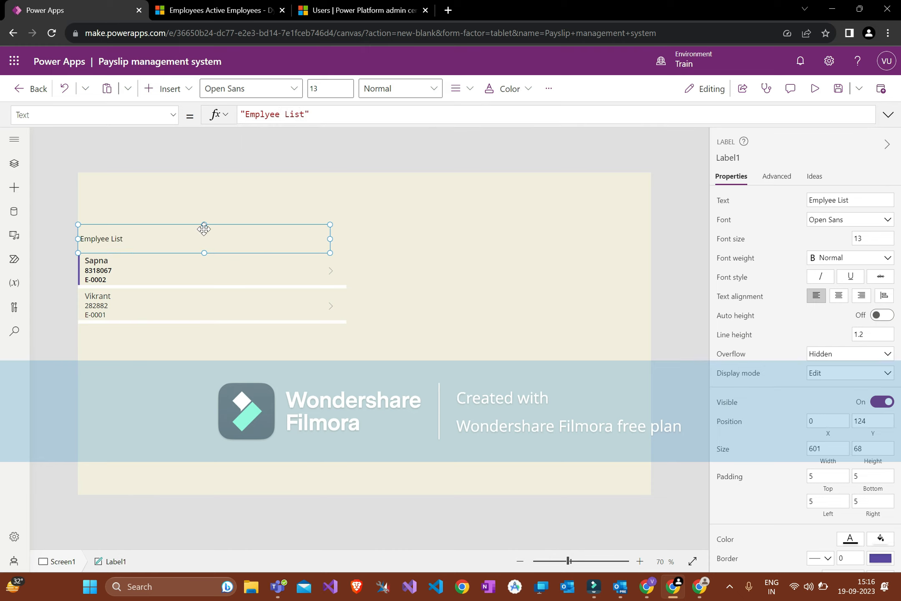
Step: Make the heading centred, bold, with font size 19
{"action": "left_click", "coordinate": [840, 297]}
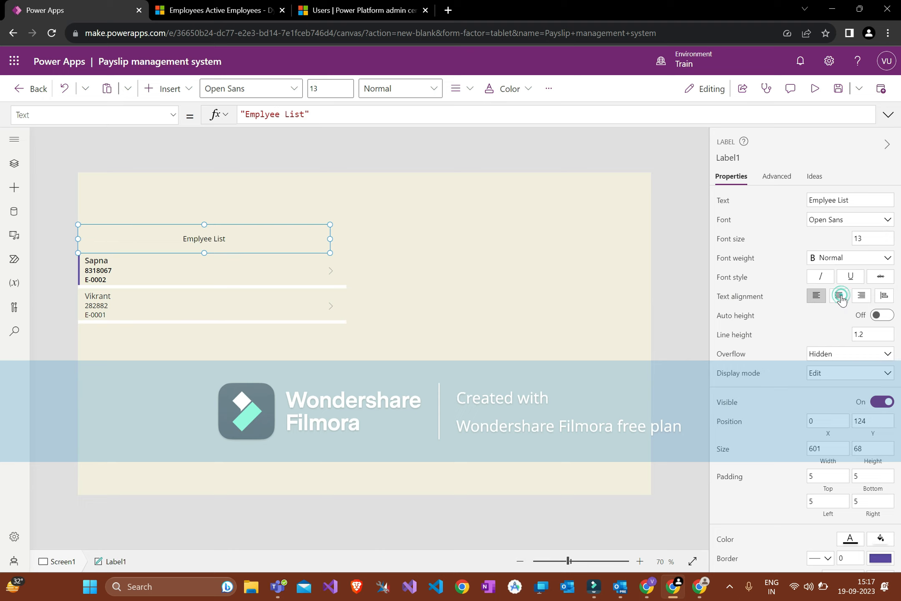
{"action": "left_click", "coordinate": [824, 263]}
{"action": "left_click", "coordinate": [824, 274]}
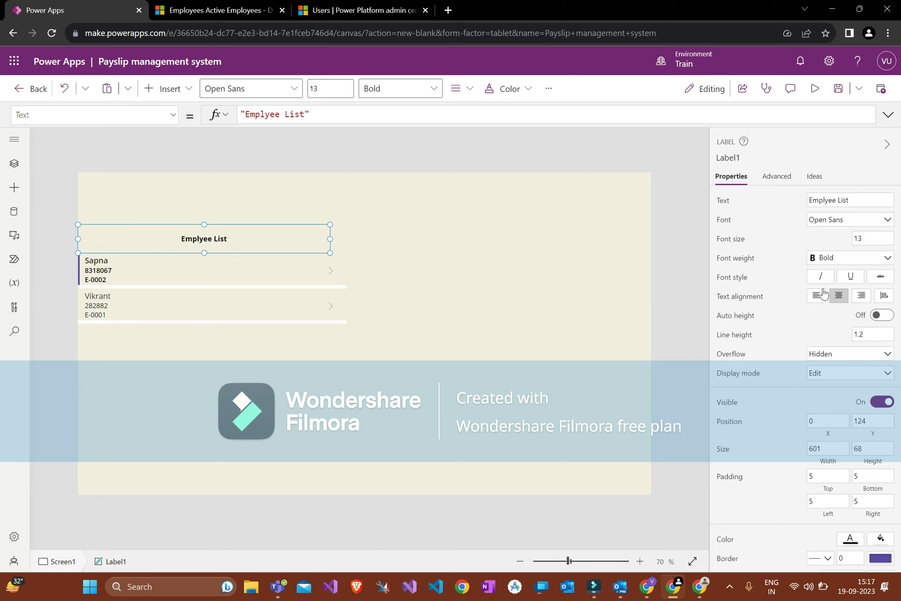
{"action": "left_click", "coordinate": [871, 240]}
{"action": "key", "text": "BackSpace"}
{"action": "type", "text": "9"}
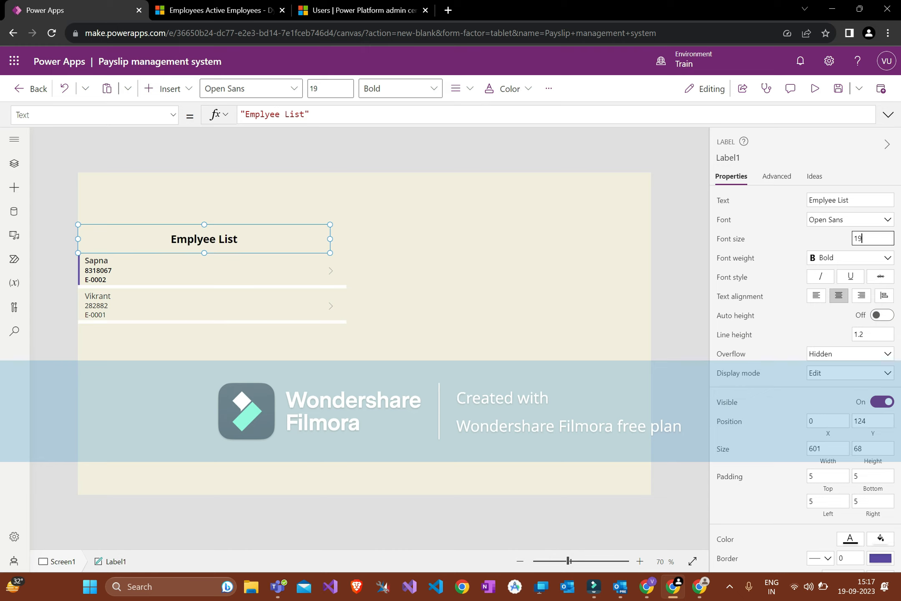
{"action": "left_click", "coordinate": [784, 328]}
Step: Set the heading label's display mode to View
{"action": "scroll", "coordinate": [784, 328], "scroll_direction": "down", "scroll_amount": 3}
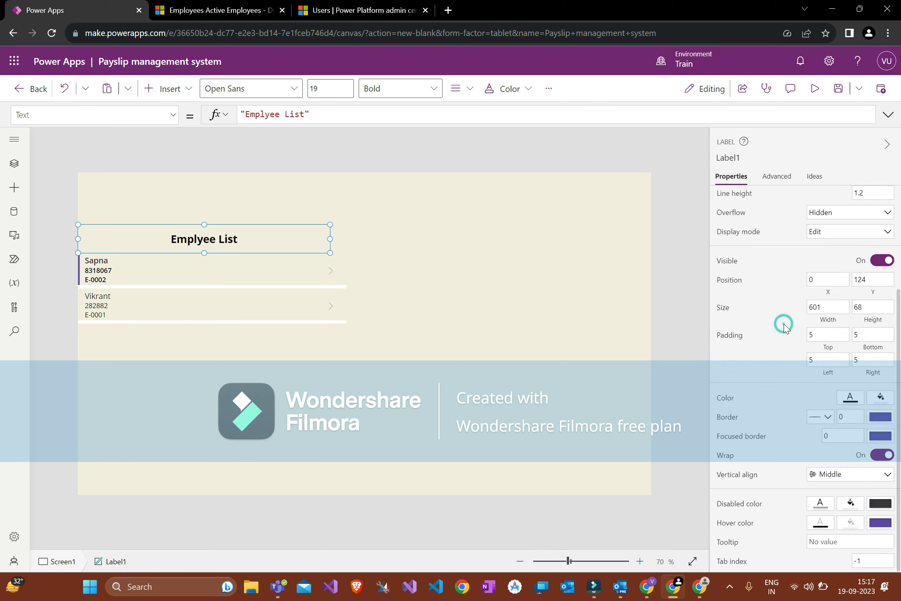
{"action": "left_click", "coordinate": [862, 233]}
{"action": "left_click", "coordinate": [824, 273]}
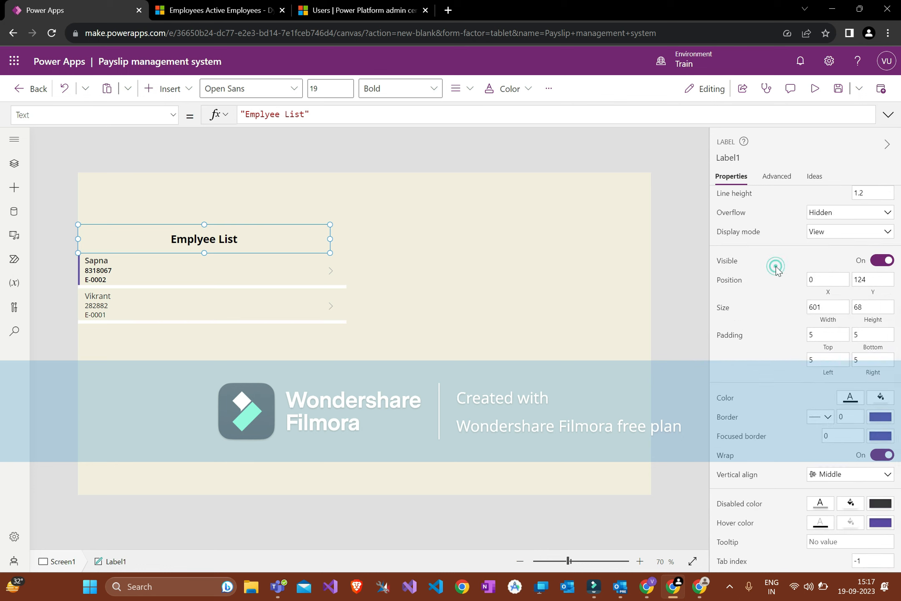
{"action": "scroll", "coordinate": [847, 219], "scroll_direction": "up", "scroll_amount": 1}
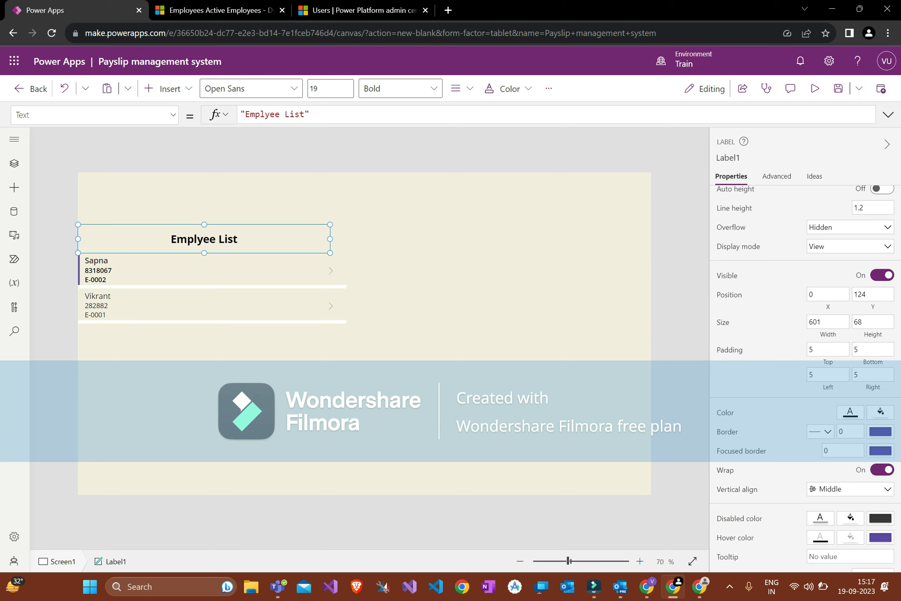
Step: Type a long test string into the heading's Text formula
{"action": "left_click", "coordinate": [306, 114]}
{"action": "type", "text": "jhjshdjhdkjhsdjhdkjsd"}
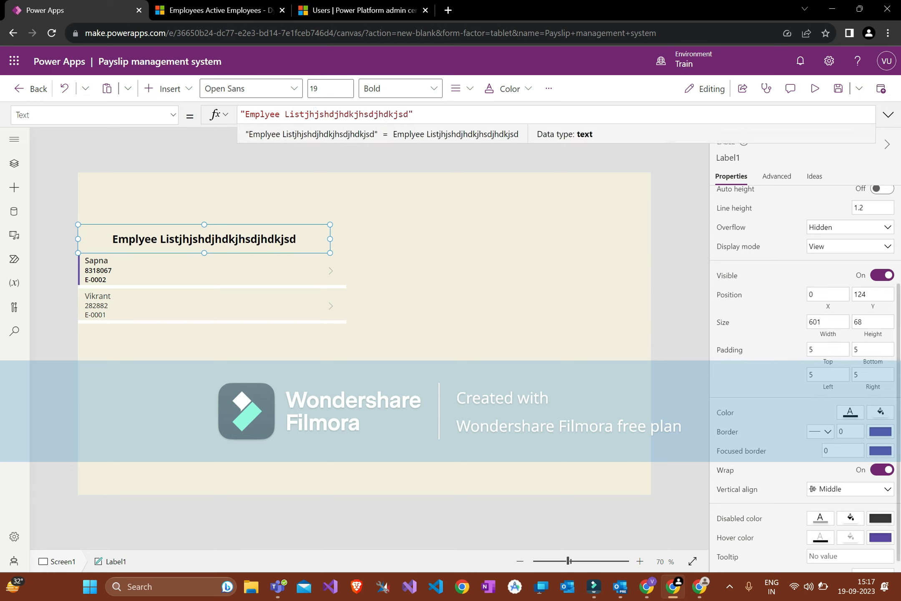
{"action": "type", "text": "sdkjdskjksdjksdkjhdkj"}
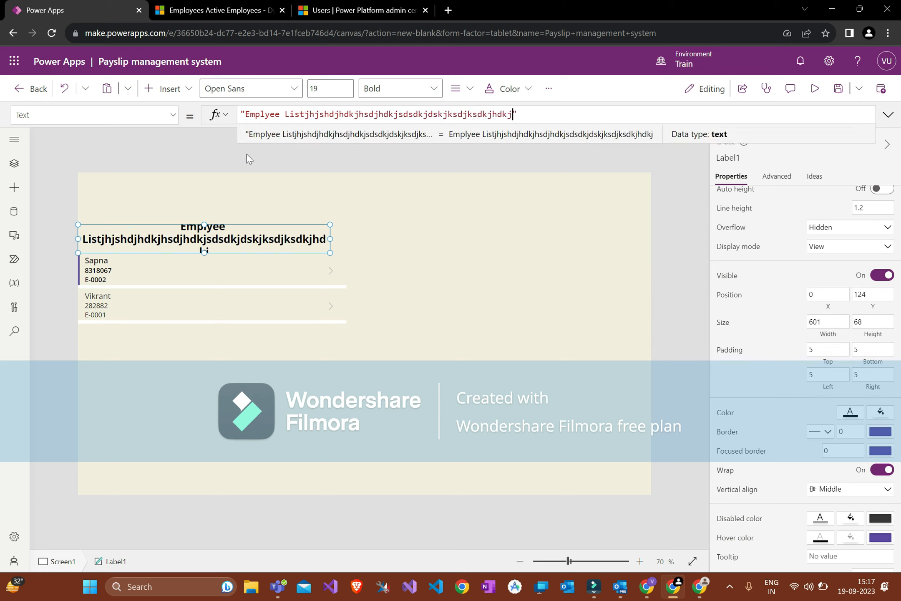
{"action": "left_click", "coordinate": [245, 153]}
{"action": "left_click", "coordinate": [270, 231]}
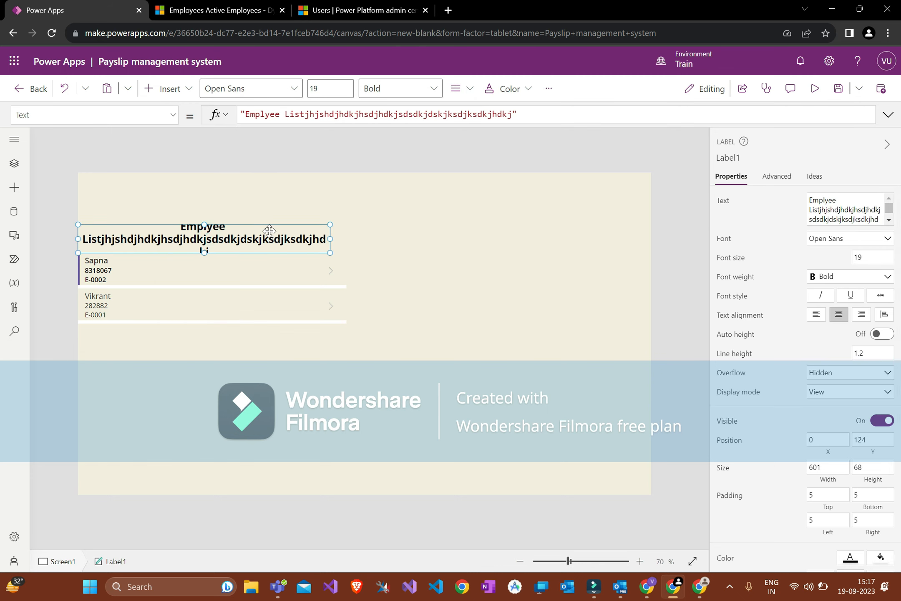
Step: Set the heading's Overflow to Scroll and preview the app to test it
{"action": "left_click", "coordinate": [831, 375]}
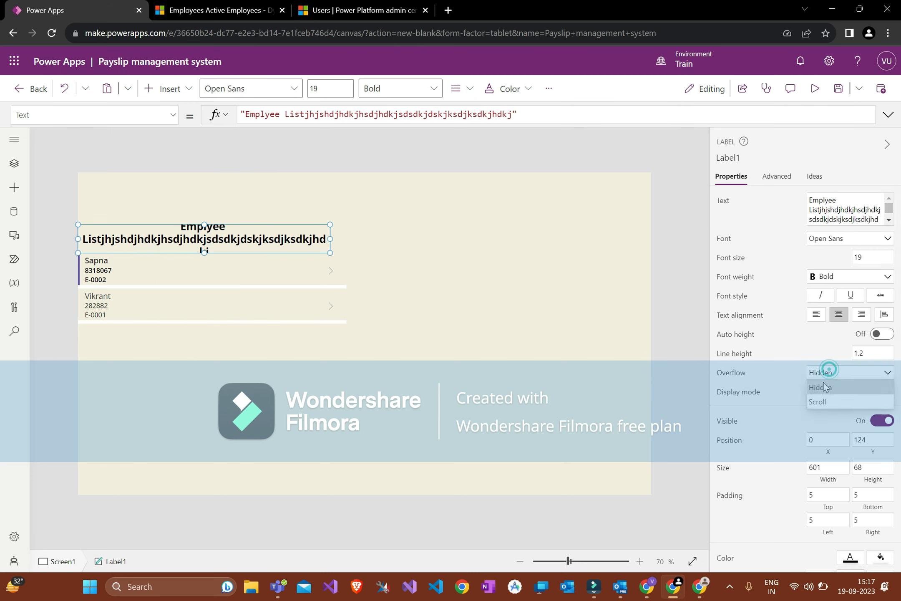
{"action": "left_click", "coordinate": [821, 402]}
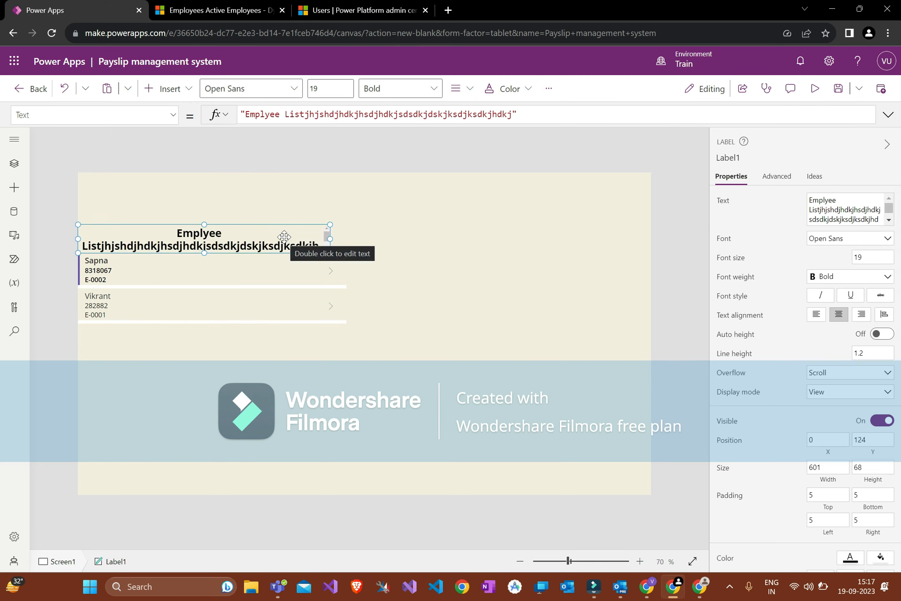
{"action": "left_click", "coordinate": [815, 88]}
{"action": "scroll", "coordinate": [292, 179], "scroll_direction": "down", "scroll_amount": 2}
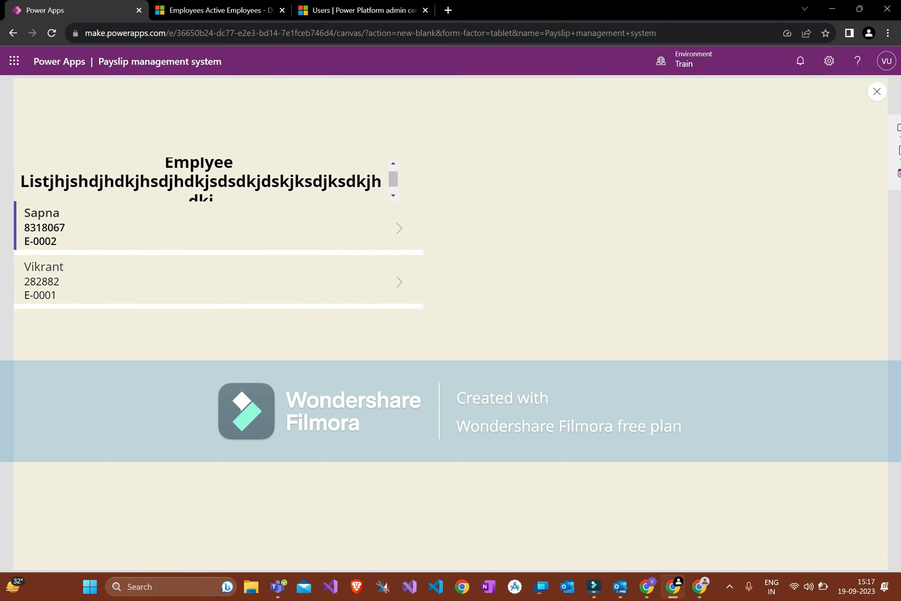
{"action": "key", "text": "Escape"}
Step: Set the heading's Overflow back to Hidden
{"action": "left_click", "coordinate": [292, 246]}
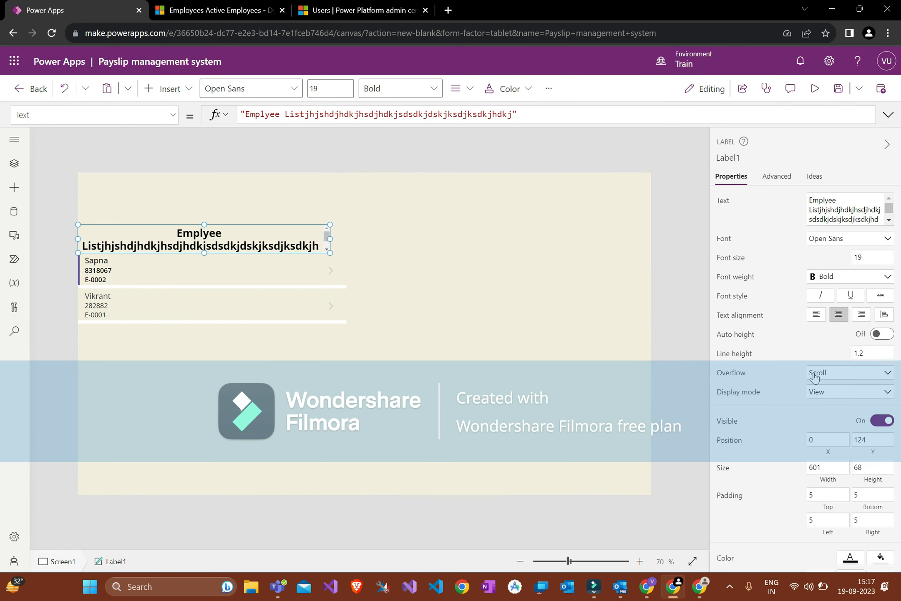
{"action": "left_click", "coordinate": [816, 373]}
{"action": "left_click", "coordinate": [816, 388]}
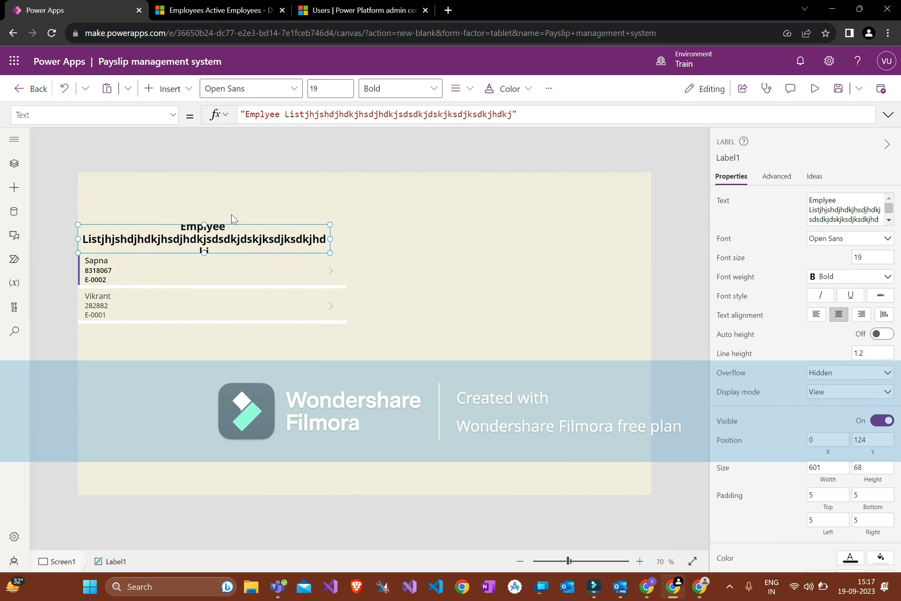
{"action": "left_click", "coordinate": [290, 195]}
{"action": "left_click", "coordinate": [298, 234]}
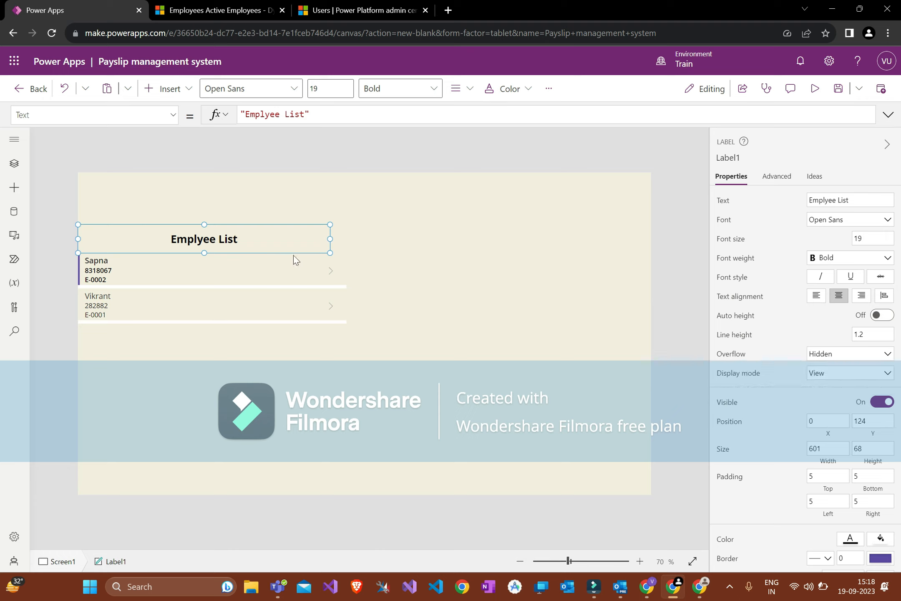
Step: Toggle the heading's Auto height on and back off, then select a row arrow
{"action": "left_click", "coordinate": [879, 316]}
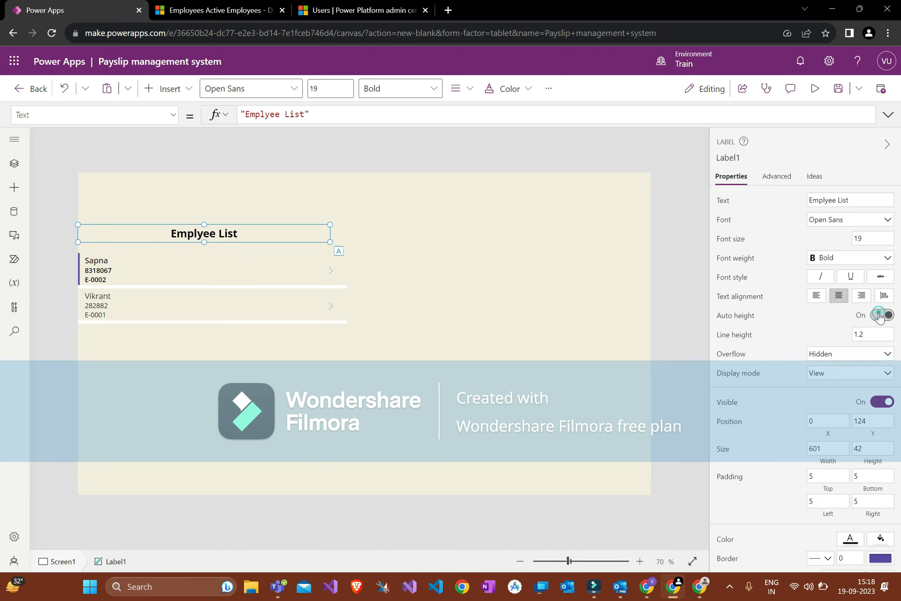
{"action": "left_click", "coordinate": [880, 316]}
{"action": "scroll", "coordinate": [863, 309], "scroll_direction": "down", "scroll_amount": 3}
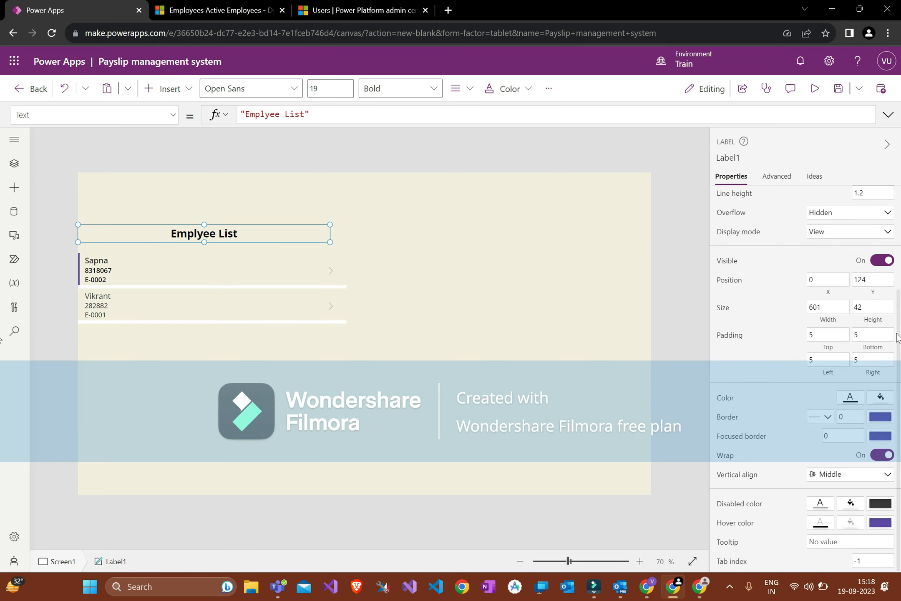
{"action": "left_click", "coordinate": [592, 251]}
{"action": "left_click", "coordinate": [256, 227]}
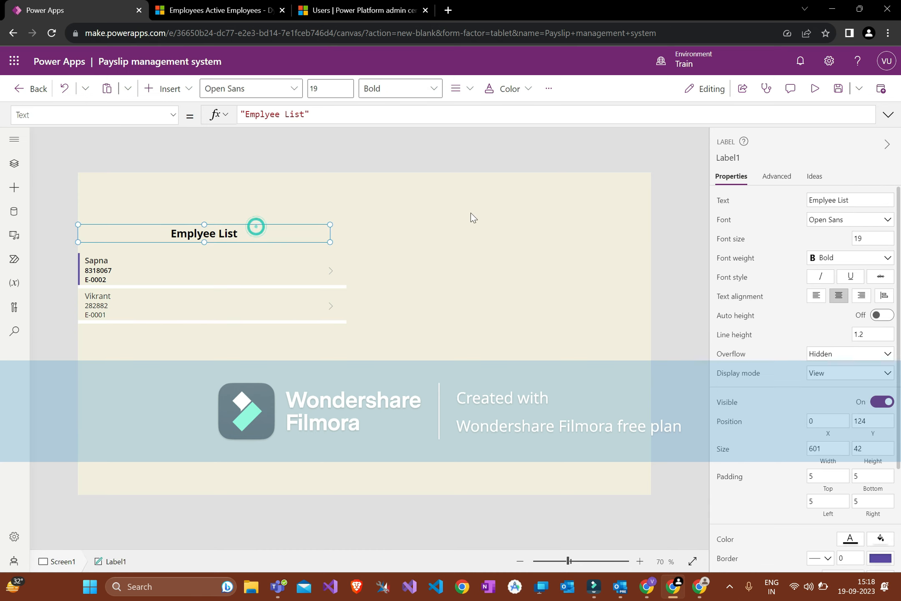
{"action": "left_click", "coordinate": [332, 270]}
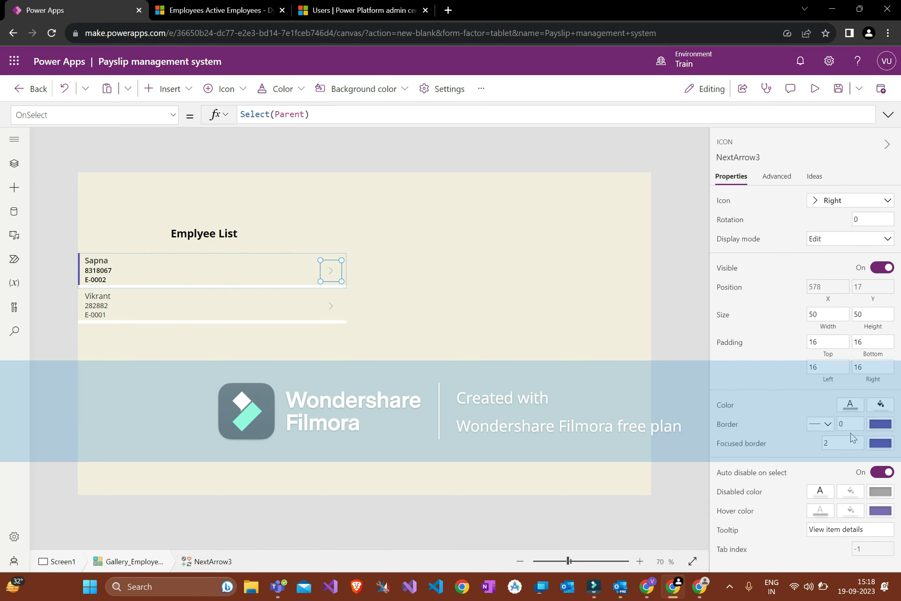
Step: Give the gallery's arrow icons a pale cream fill
{"action": "left_click", "coordinate": [881, 404]}
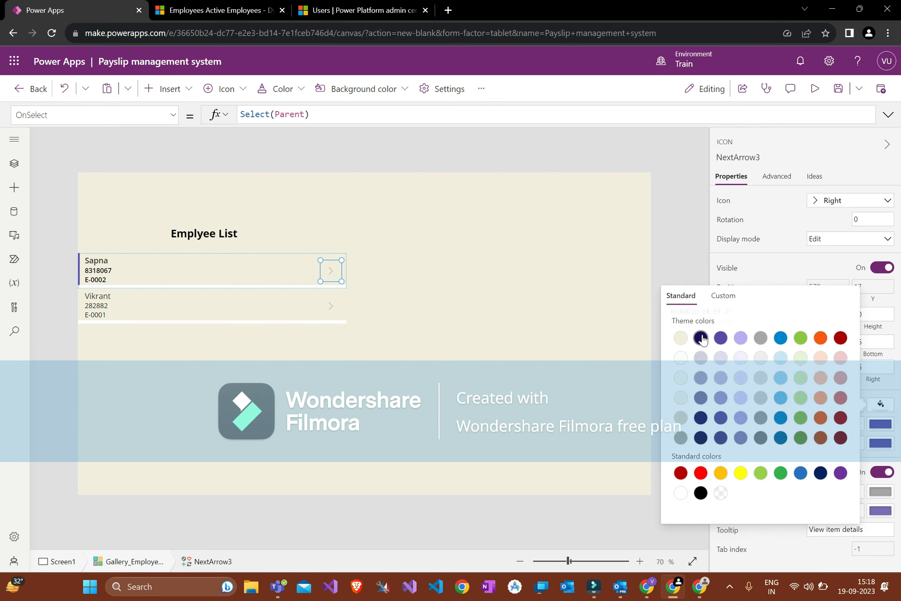
{"action": "left_click", "coordinate": [706, 338]}
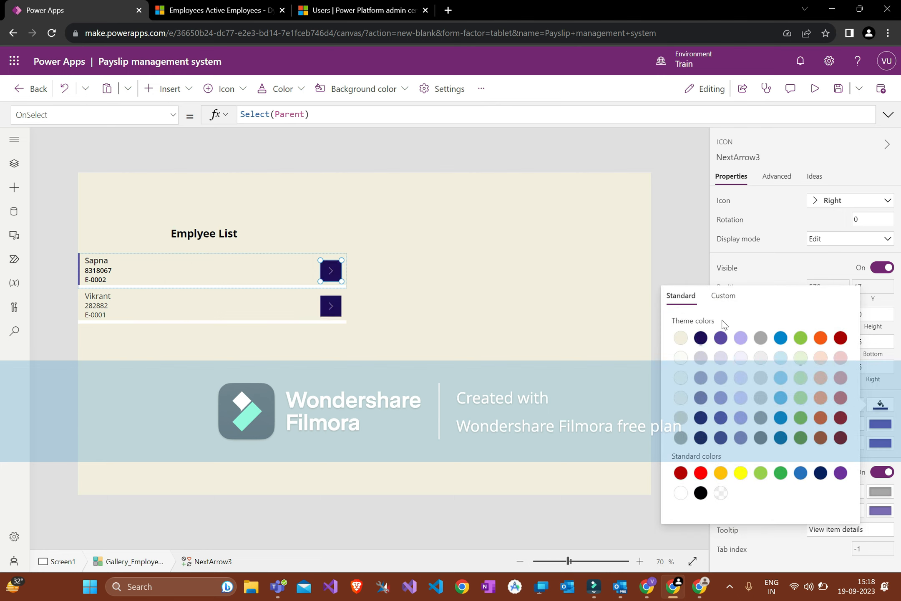
{"action": "left_click", "coordinate": [681, 379]}
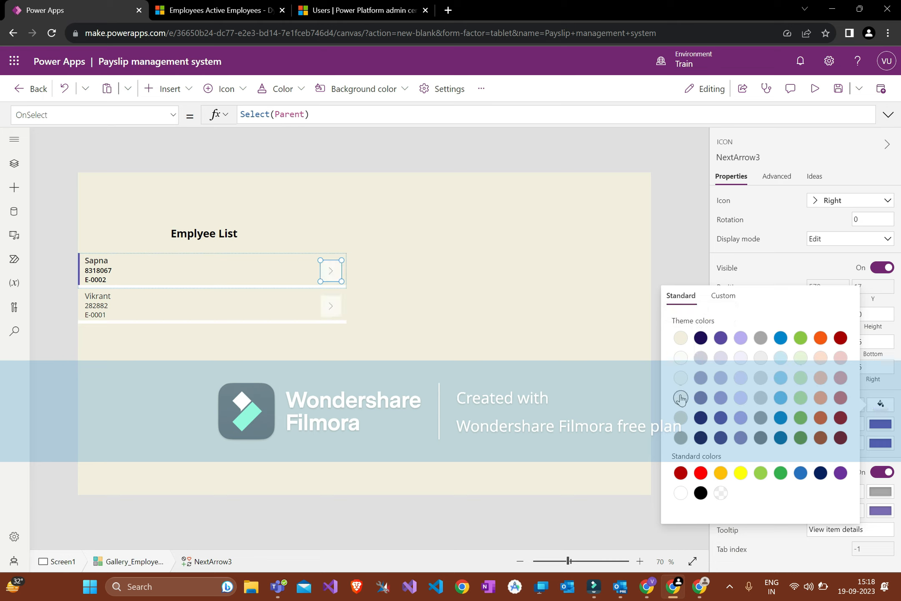
{"action": "left_click", "coordinate": [610, 262]}
{"action": "left_click", "coordinate": [333, 269]}
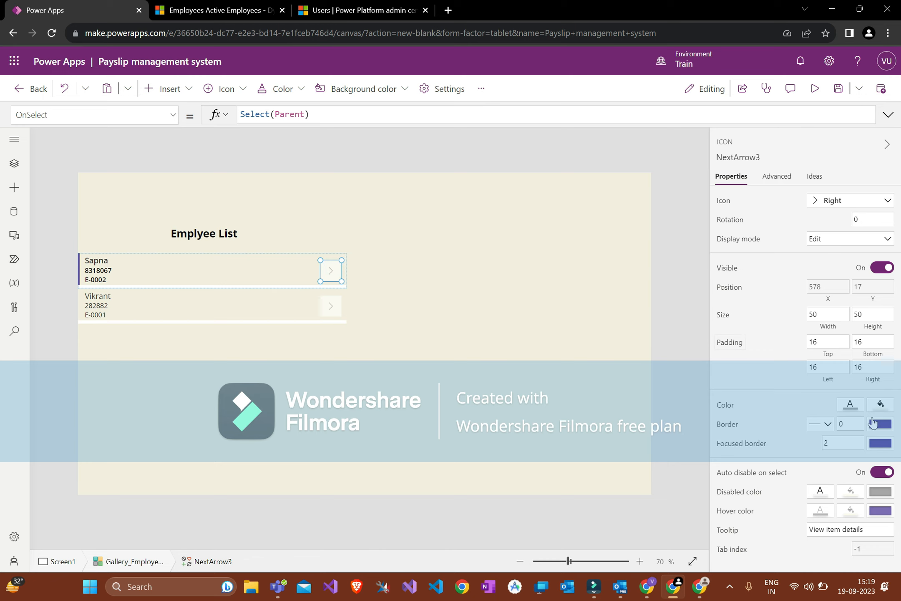
Step: Set the arrow icons' colour to black
{"action": "left_click", "coordinate": [851, 405]}
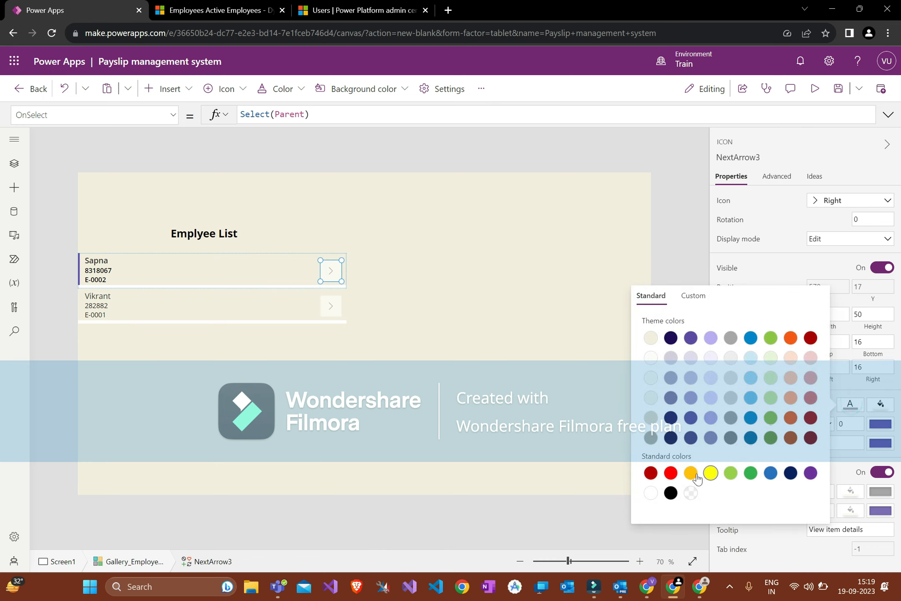
{"action": "left_click", "coordinate": [672, 489]}
{"action": "left_click", "coordinate": [788, 255]}
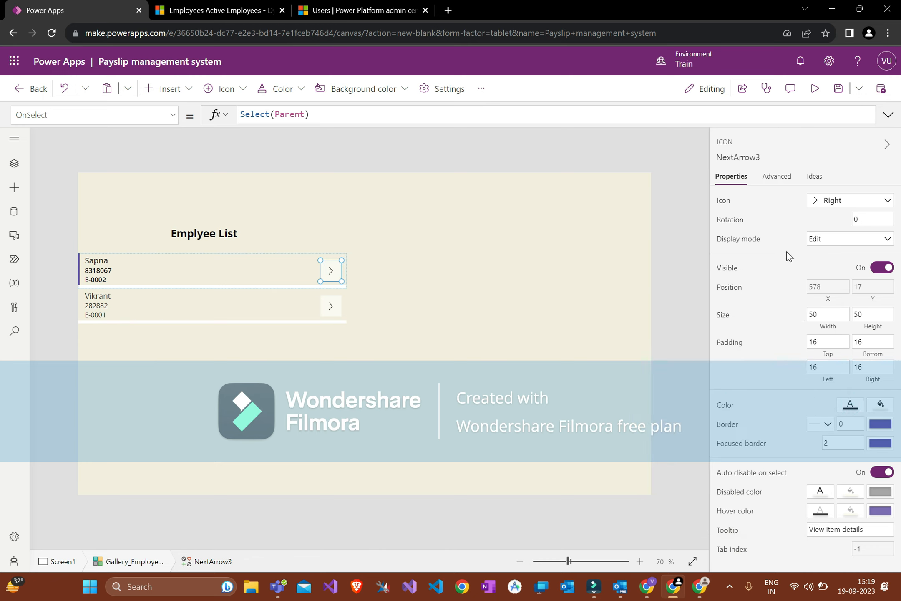
{"action": "left_click", "coordinate": [852, 202]}
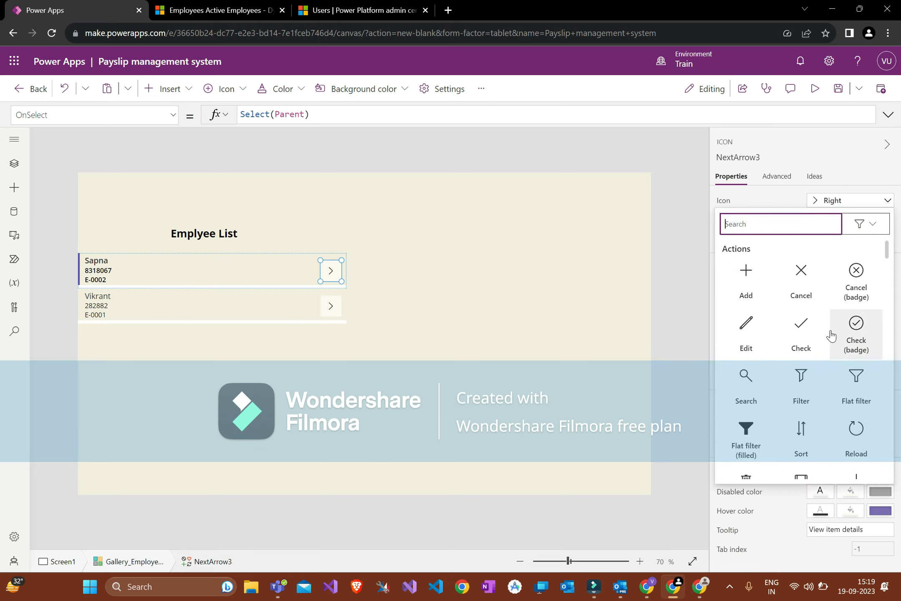
{"action": "left_click", "coordinate": [309, 265]}
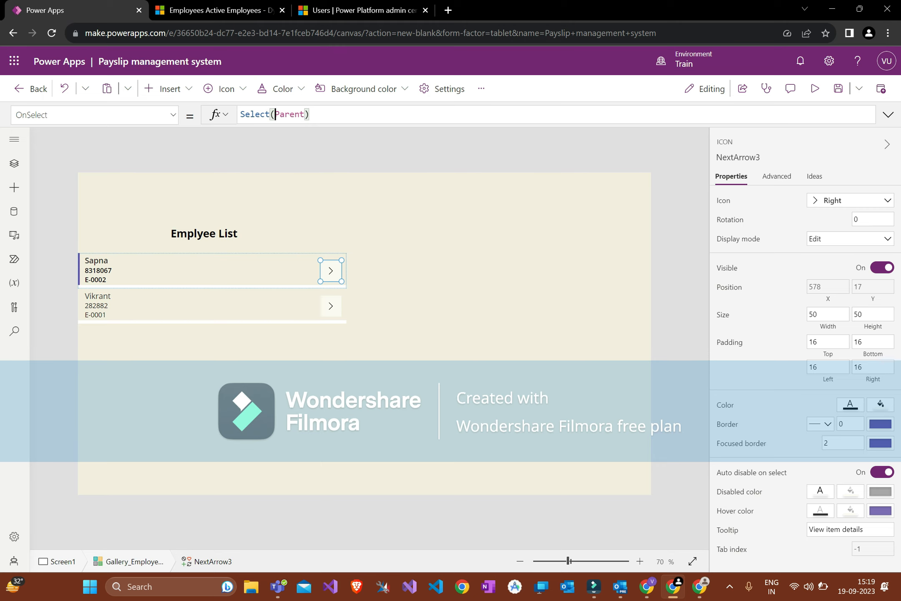
Step: Check the arrow's OnSelect formula, save the app and preview it
{"action": "left_click", "coordinate": [275, 114]}
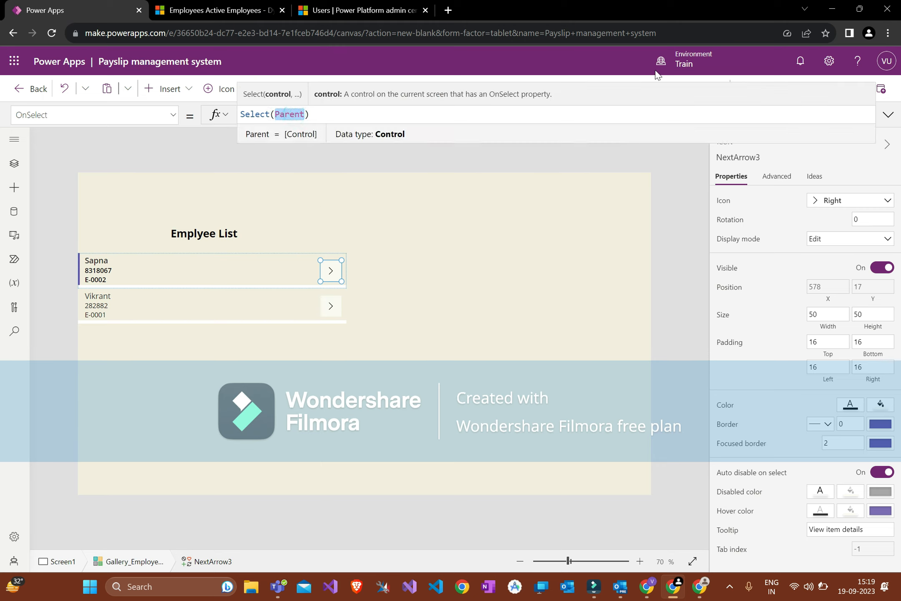
{"action": "left_click", "coordinate": [883, 117]}
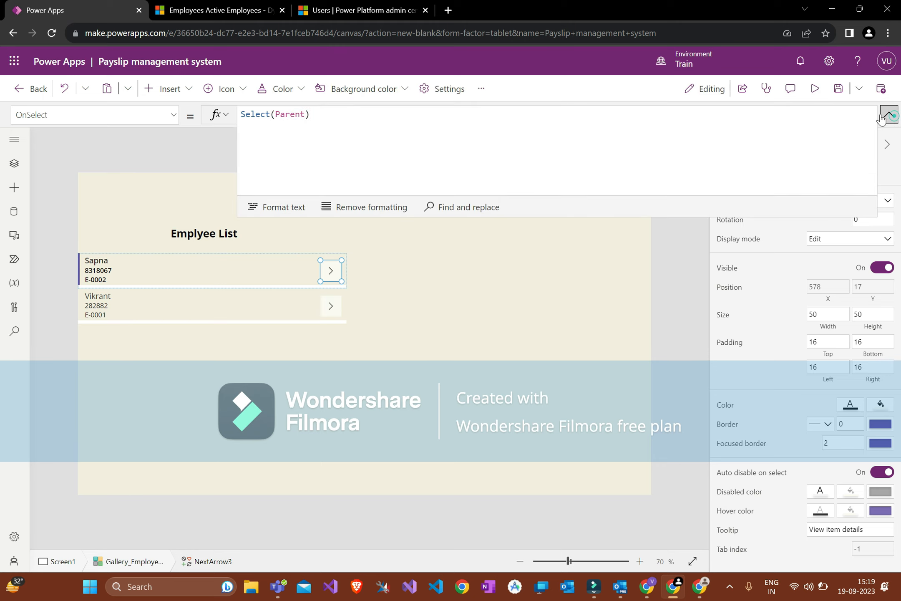
{"action": "left_click", "coordinate": [839, 88]}
{"action": "left_click", "coordinate": [806, 93]}
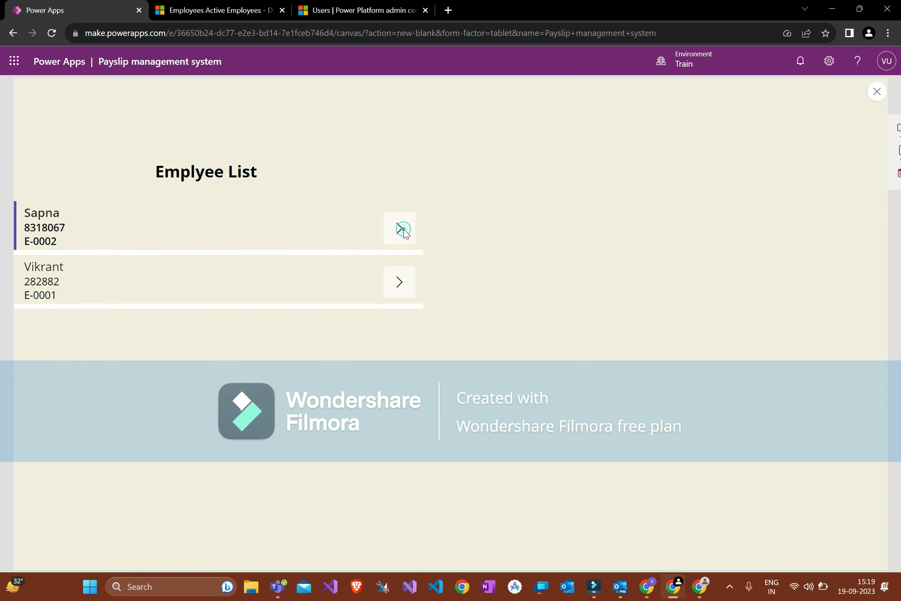
{"action": "key", "text": "Escape"}
Step: Expand the navigation pane and inspect the gallery's arrow, employee number and heading controls
{"action": "left_click", "coordinate": [329, 272]}
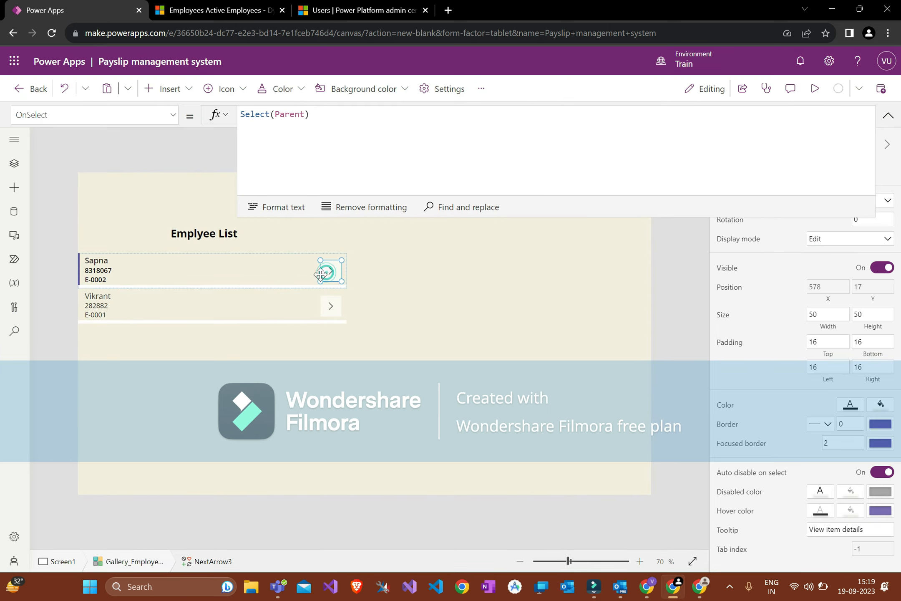
{"action": "left_click", "coordinate": [14, 140]}
{"action": "left_click", "coordinate": [409, 290]}
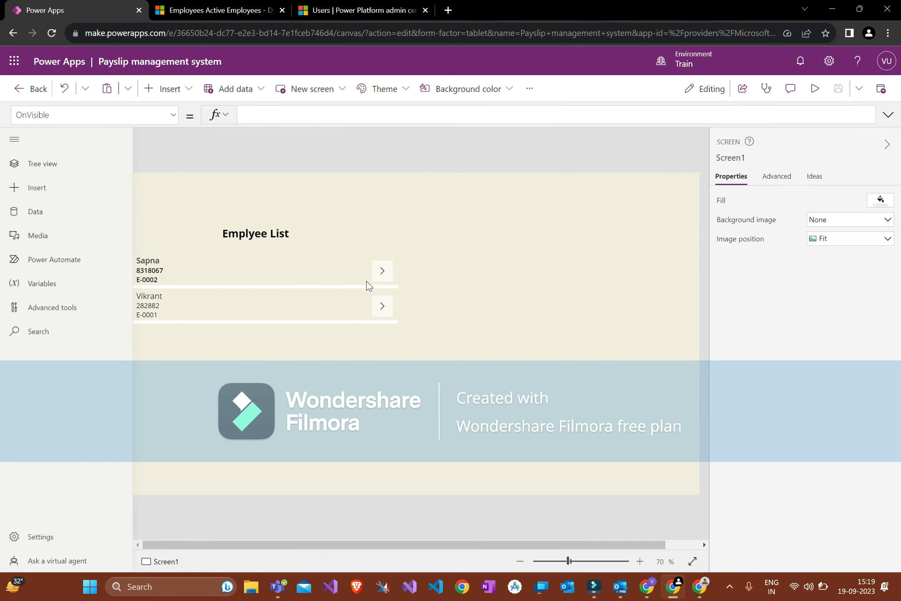
{"action": "left_click", "coordinate": [354, 276]}
{"action": "left_click", "coordinate": [430, 276]}
{"action": "left_click", "coordinate": [293, 230]}
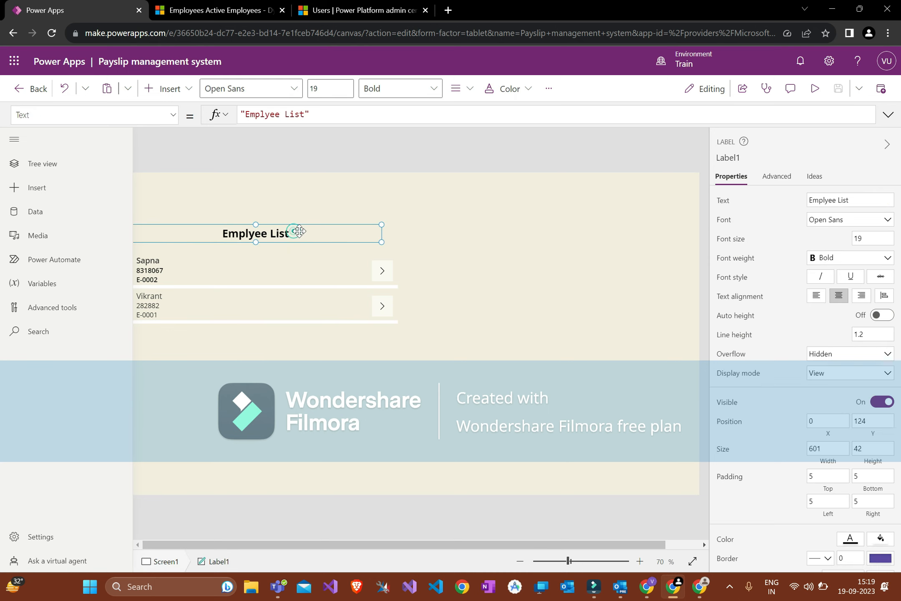
{"action": "left_click", "coordinate": [382, 270]}
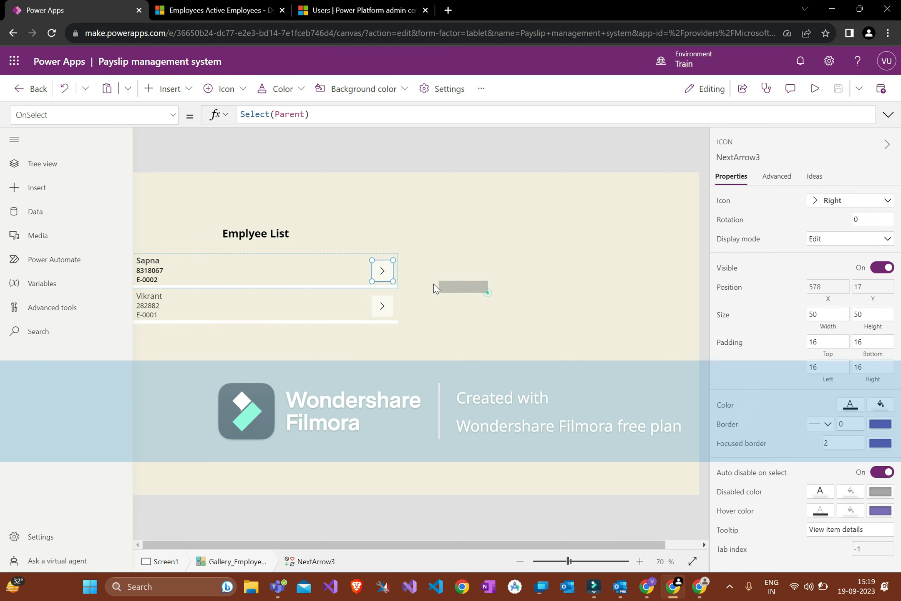
{"action": "left_click_drag", "start_coordinate": [488, 292], "coordinate": [693, 490]}
{"action": "left_click", "coordinate": [391, 271]}
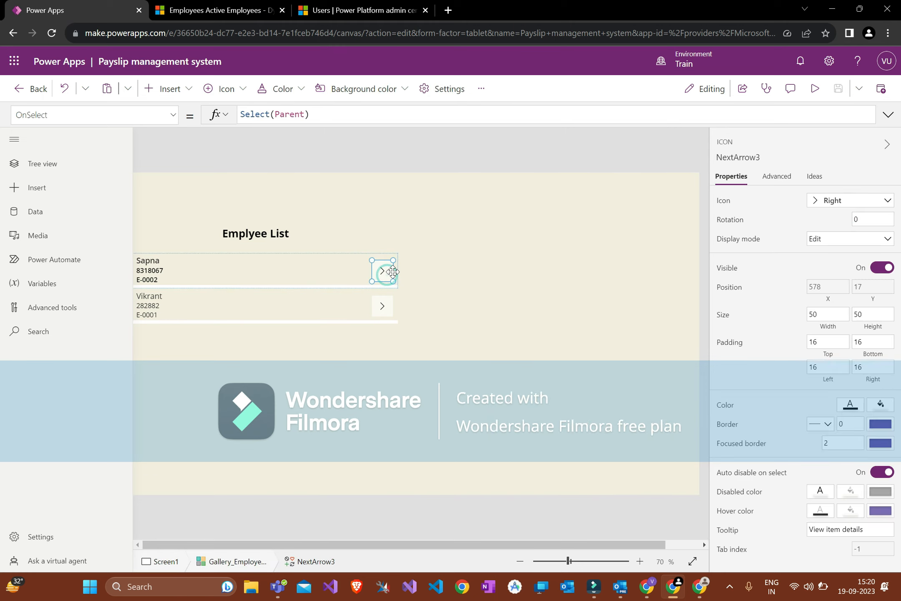
{"action": "left_click", "coordinate": [444, 258]}
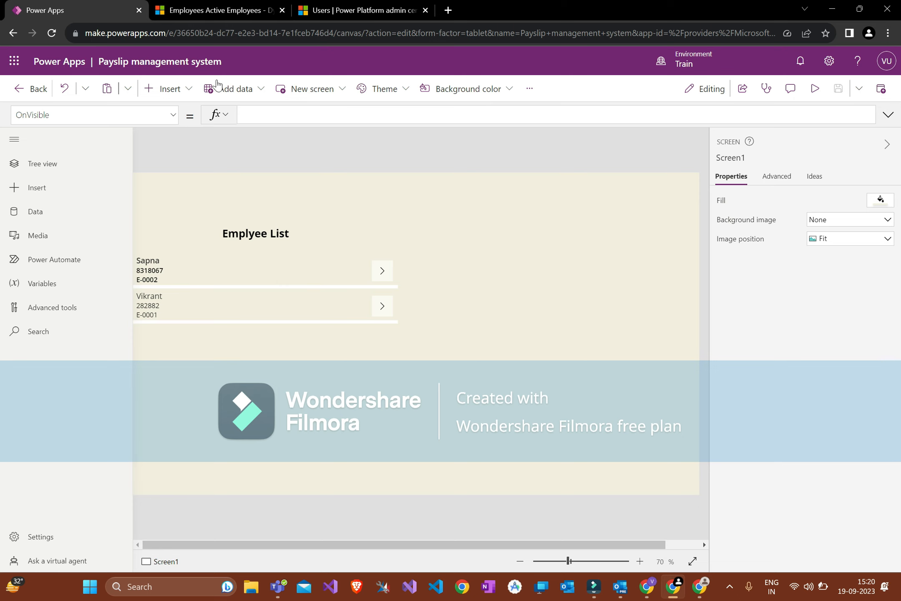
{"action": "left_click", "coordinate": [169, 89]}
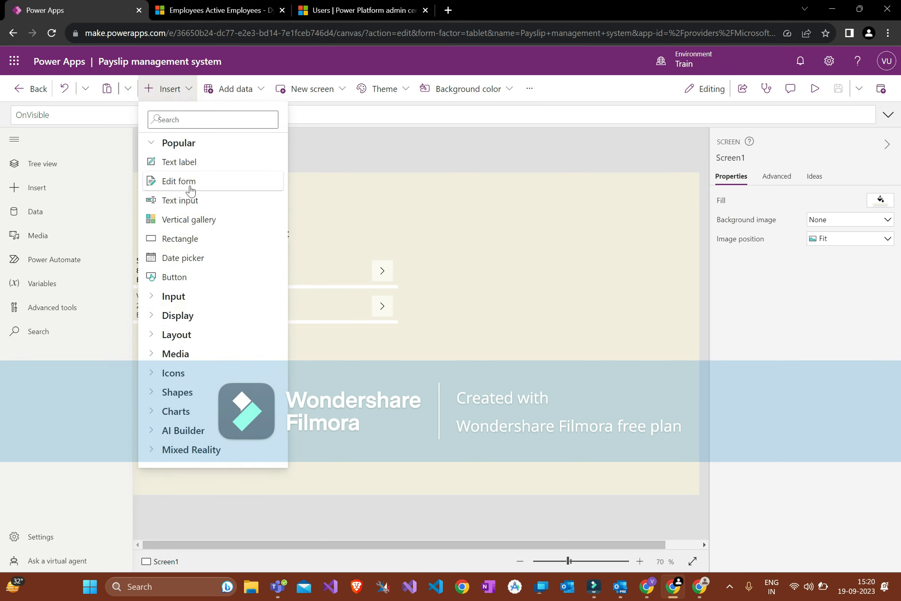
Step: Add an edit form, Form2, and position it beside the gallery at the lower right
{"action": "left_click", "coordinate": [191, 190]}
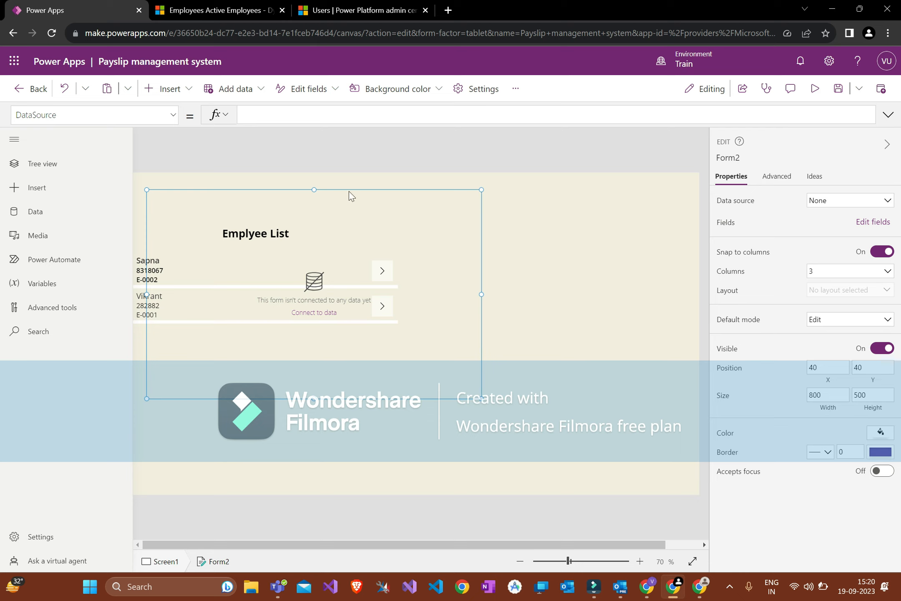
{"action": "left_click_drag", "start_coordinate": [349, 189], "coordinate": [642, 350]}
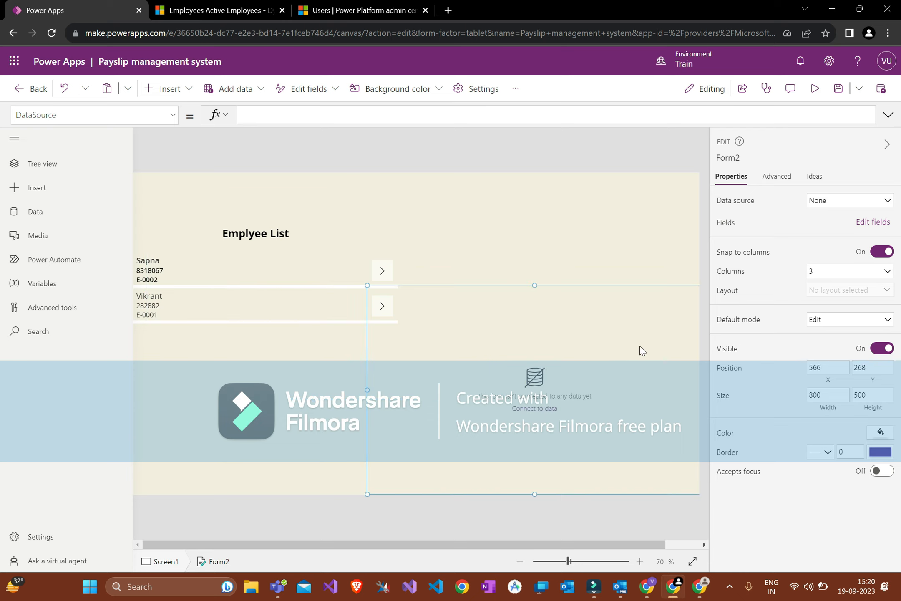
{"action": "left_click_drag", "start_coordinate": [367, 286], "coordinate": [398, 260]}
{"action": "left_click", "coordinate": [376, 277]}
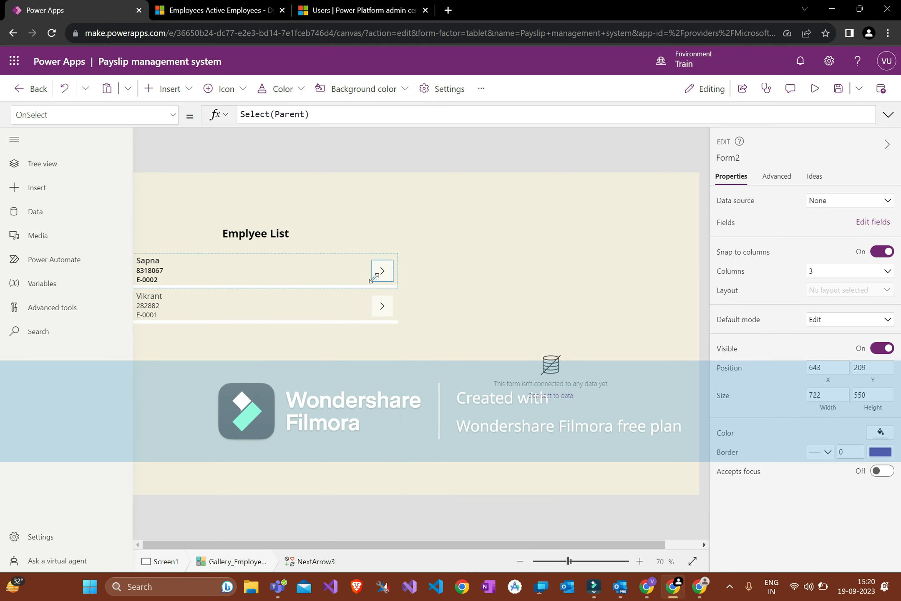
Step: Set Form2's data source to the Employees table and open its field list
{"action": "left_click", "coordinate": [412, 288]}
{"action": "left_click", "coordinate": [847, 200]}
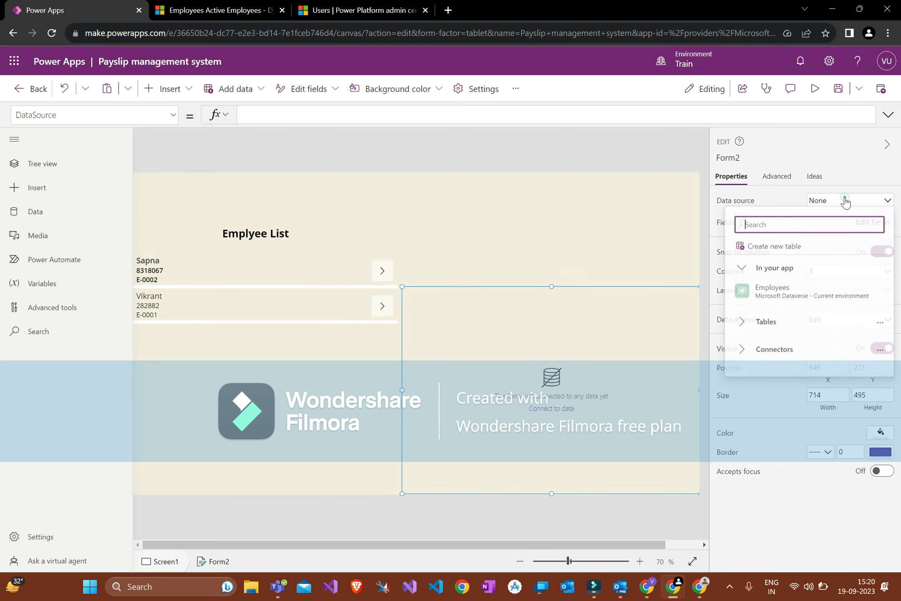
{"action": "left_click", "coordinate": [776, 295]}
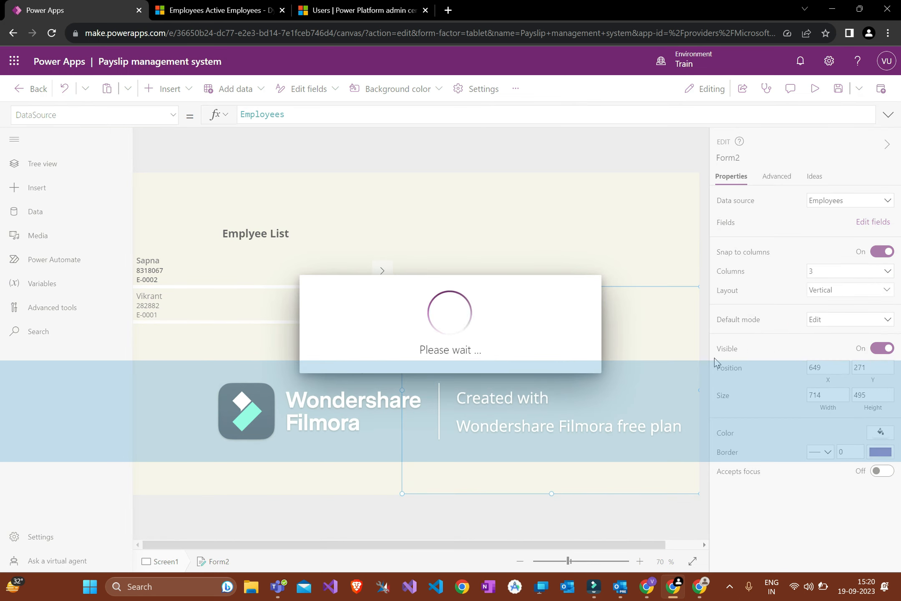
{"action": "left_click", "coordinate": [432, 350]}
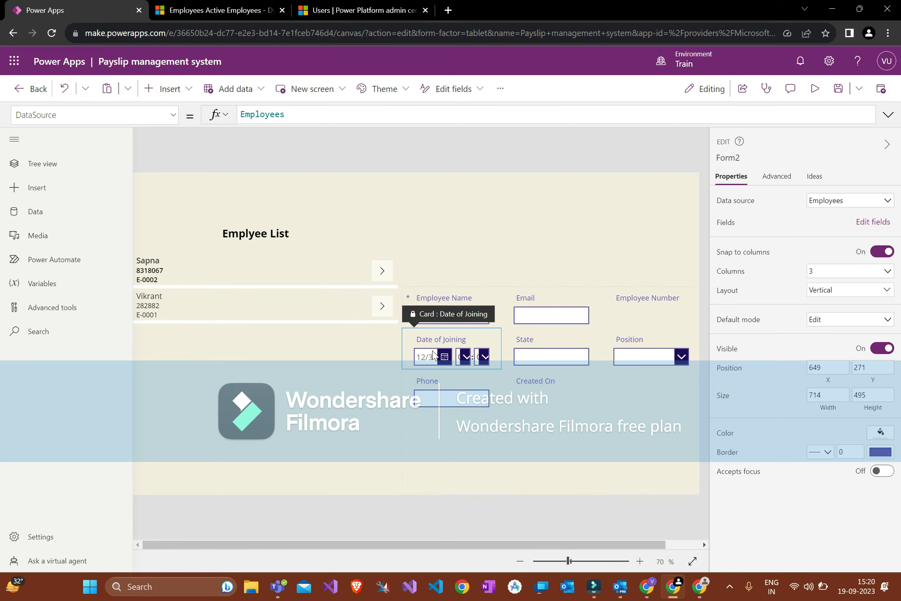
{"action": "left_click", "coordinate": [528, 414]}
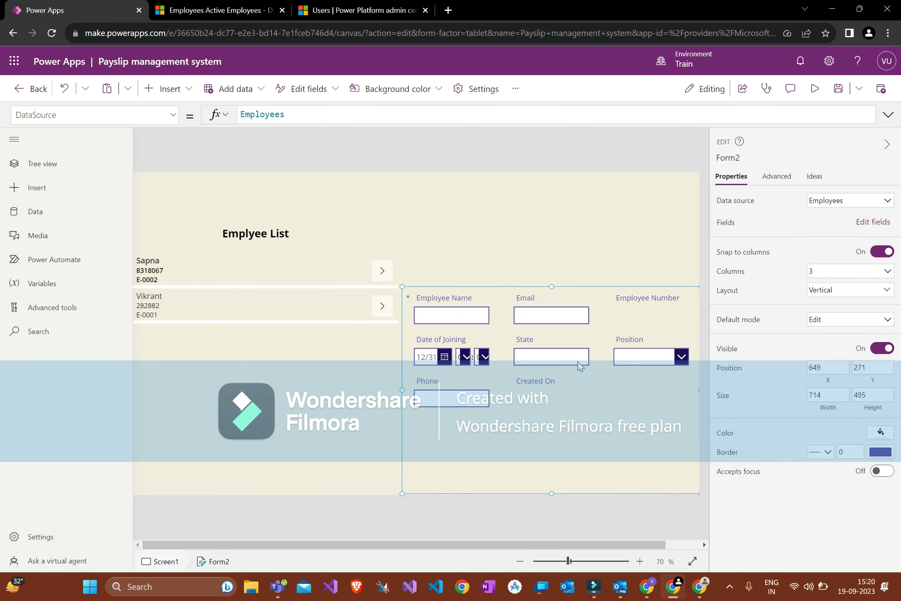
{"action": "left_click", "coordinate": [874, 222]}
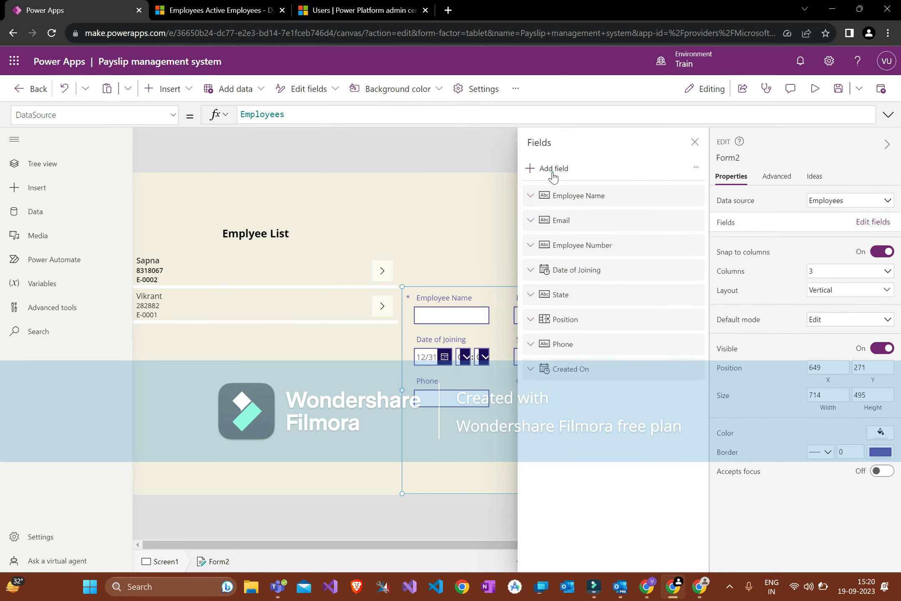
Step: Add the roll and Employee fields to Form2
{"action": "left_click", "coordinate": [553, 169]}
{"action": "scroll", "coordinate": [601, 397], "scroll_direction": "down", "scroll_amount": 10}
{"action": "scroll", "coordinate": [601, 376], "scroll_direction": "up", "scroll_amount": 1}
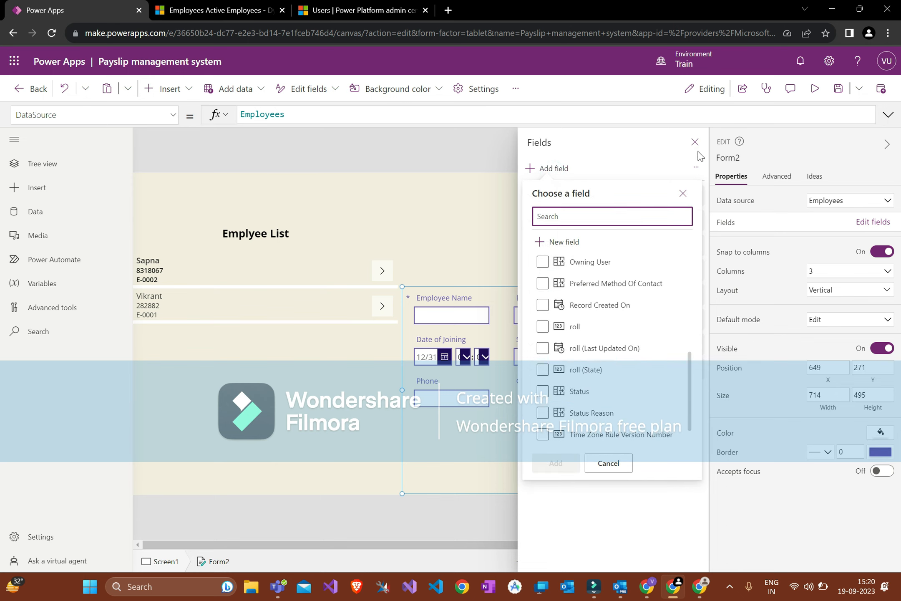
{"action": "left_click", "coordinate": [575, 325]}
{"action": "scroll", "coordinate": [594, 315], "scroll_direction": "up", "scroll_amount": 3}
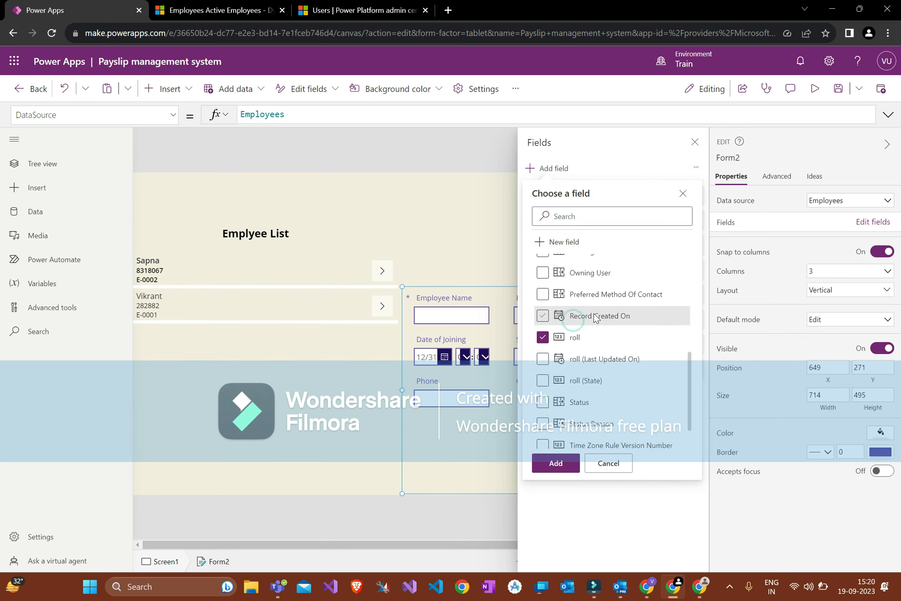
{"action": "scroll", "coordinate": [595, 319], "scroll_direction": "up", "scroll_amount": 4}
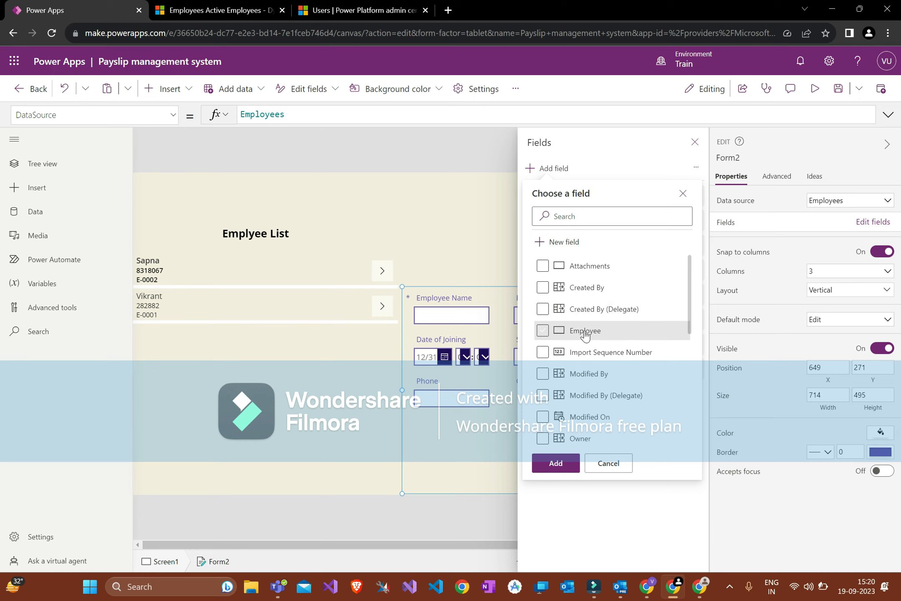
{"action": "left_click", "coordinate": [587, 330]}
{"action": "scroll", "coordinate": [601, 292], "scroll_direction": "down", "scroll_amount": 10}
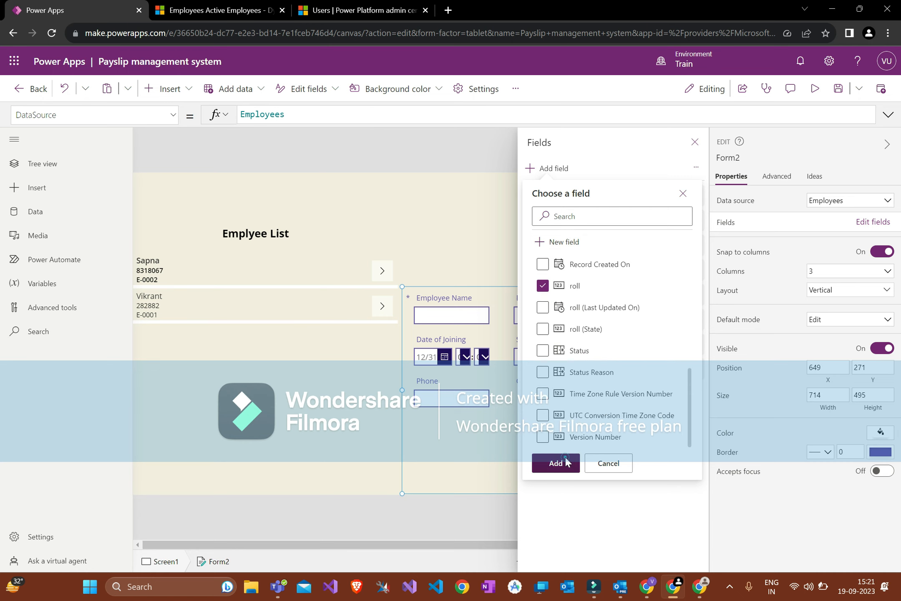
{"action": "left_click", "coordinate": [564, 461]}
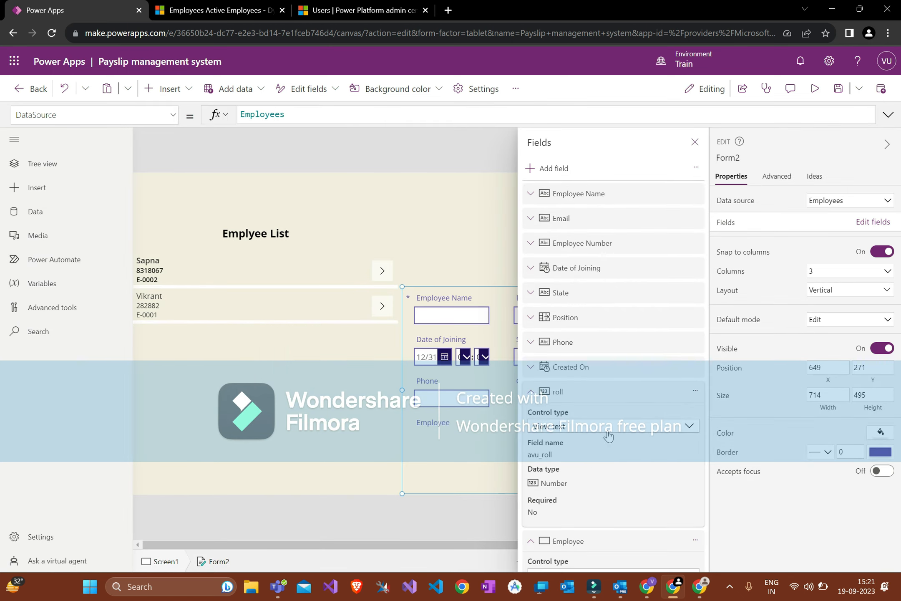
{"action": "scroll", "coordinate": [608, 437], "scroll_direction": "down", "scroll_amount": 3}
{"action": "scroll", "coordinate": [567, 371], "scroll_direction": "up", "scroll_amount": 1}
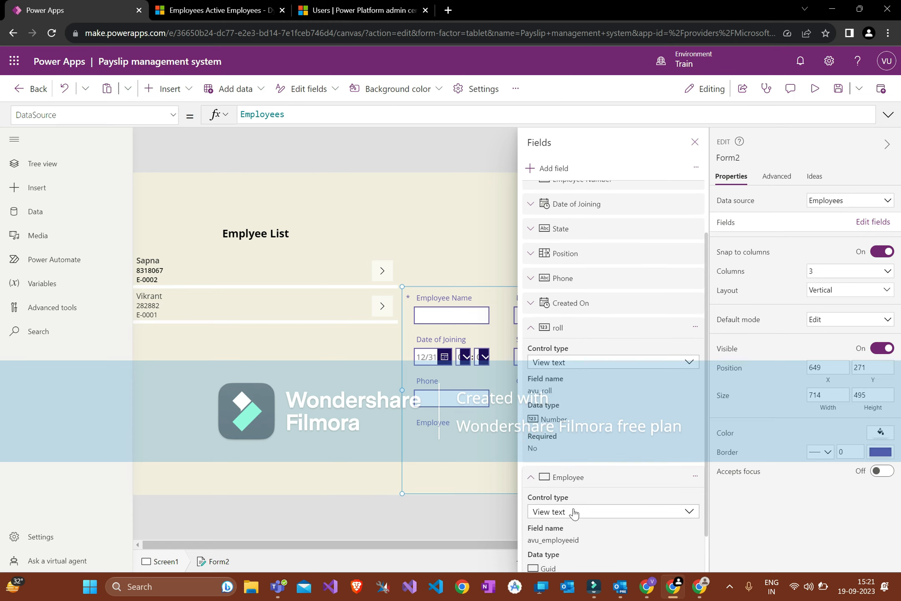
Step: Close the Fields pane and bring up Form2's empty Item property
{"action": "left_click", "coordinate": [701, 149]}
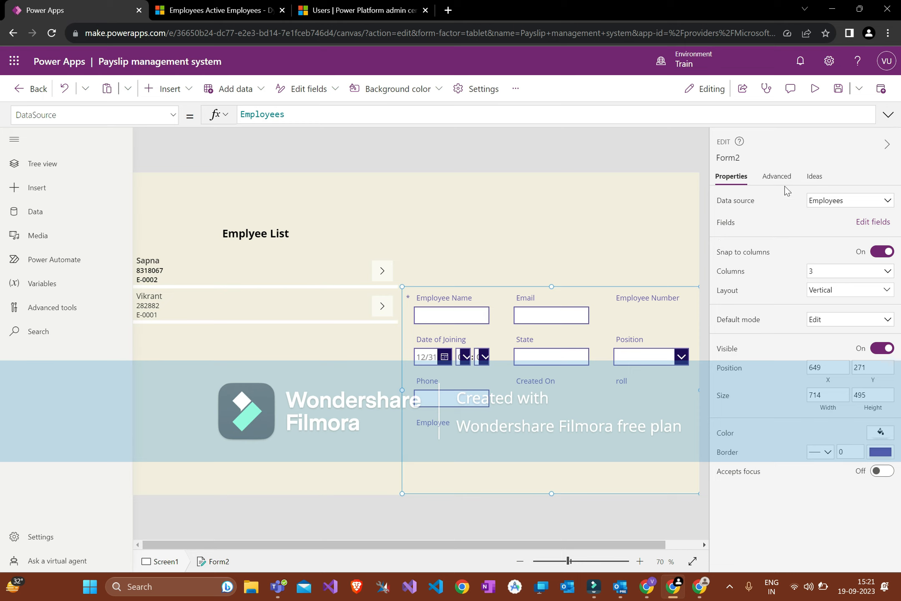
{"action": "left_click", "coordinate": [94, 115]}
{"action": "scroll", "coordinate": [84, 292], "scroll_direction": "down", "scroll_amount": 1}
{"action": "left_click", "coordinate": [67, 361]}
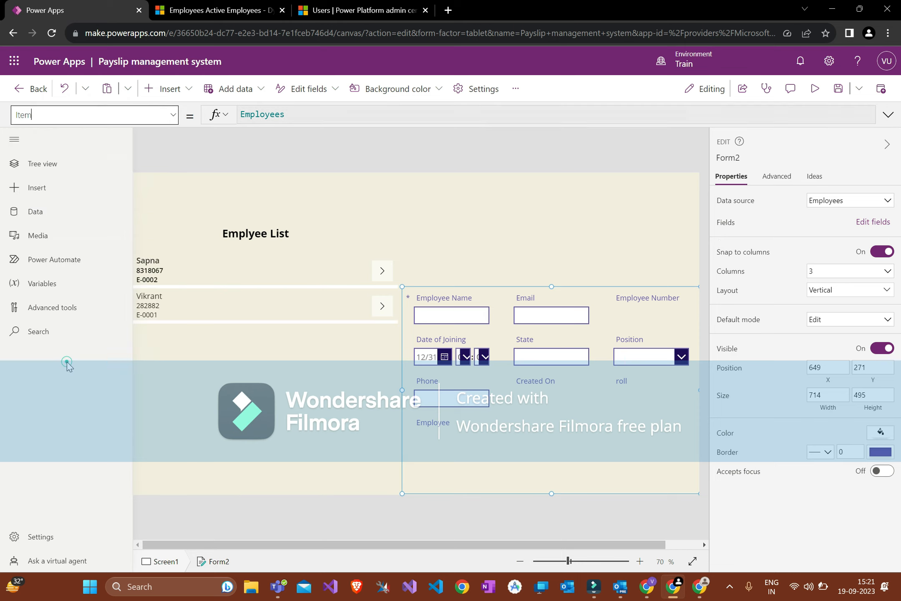
Step: Set Form2's Item formula to Gallery_Employee_List.Selected using the copied gallery name
{"action": "left_click", "coordinate": [591, 108]}
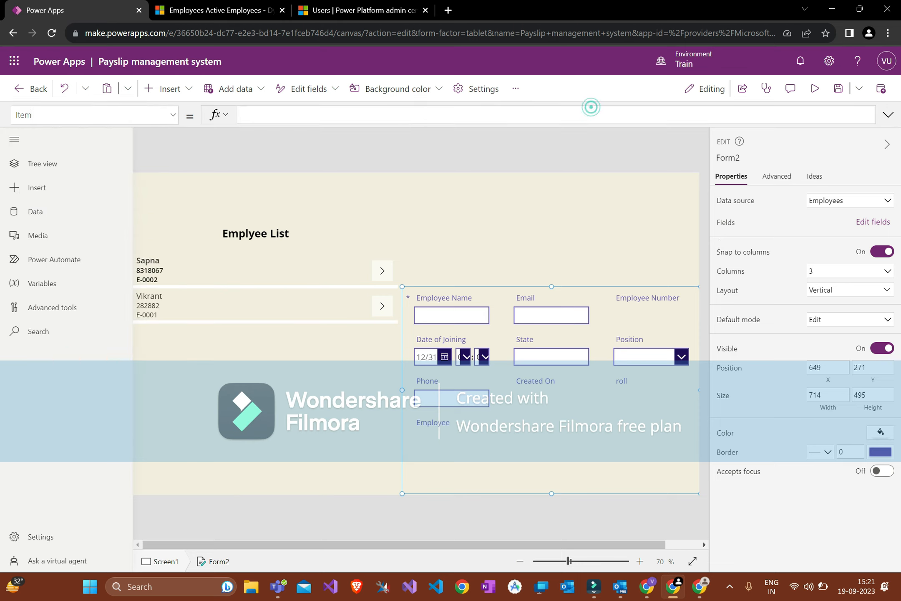
{"action": "left_click", "coordinate": [356, 340]}
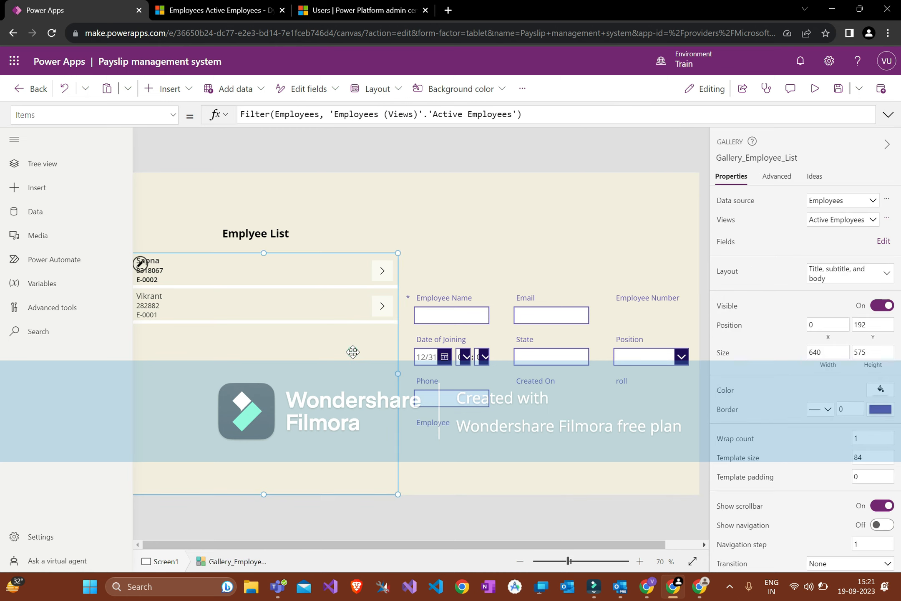
{"action": "left_click", "coordinate": [757, 159]}
{"action": "key", "text": "ctrl+c"}
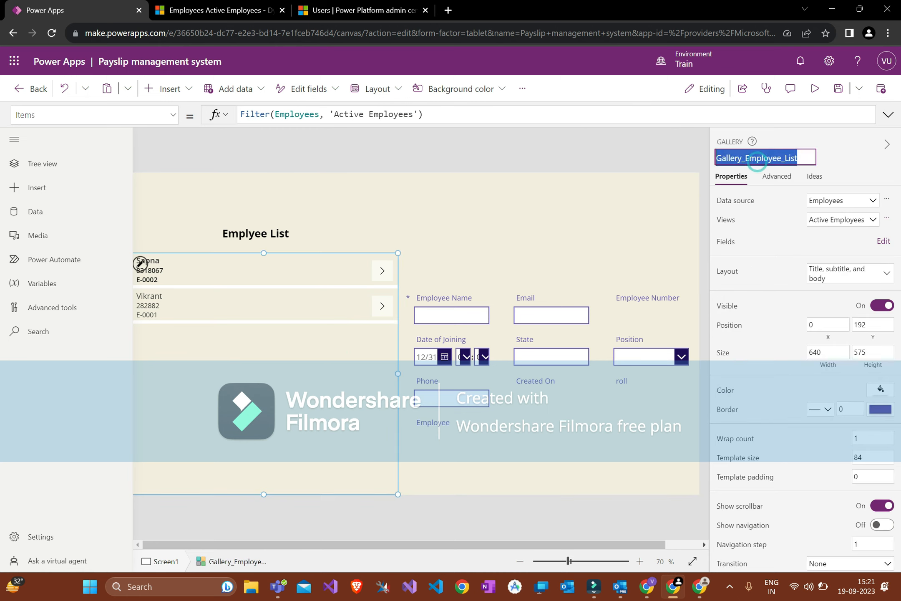
{"action": "left_click", "coordinate": [513, 416]}
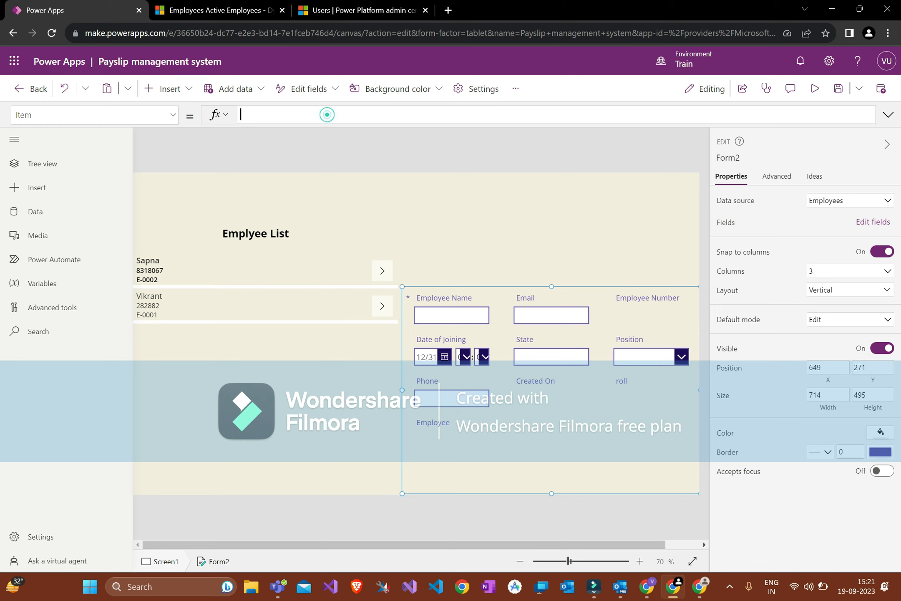
{"action": "key", "text": "ctrl+v"}
{"action": "type", "text": ".S"}
{"action": "key", "text": "Tab"}
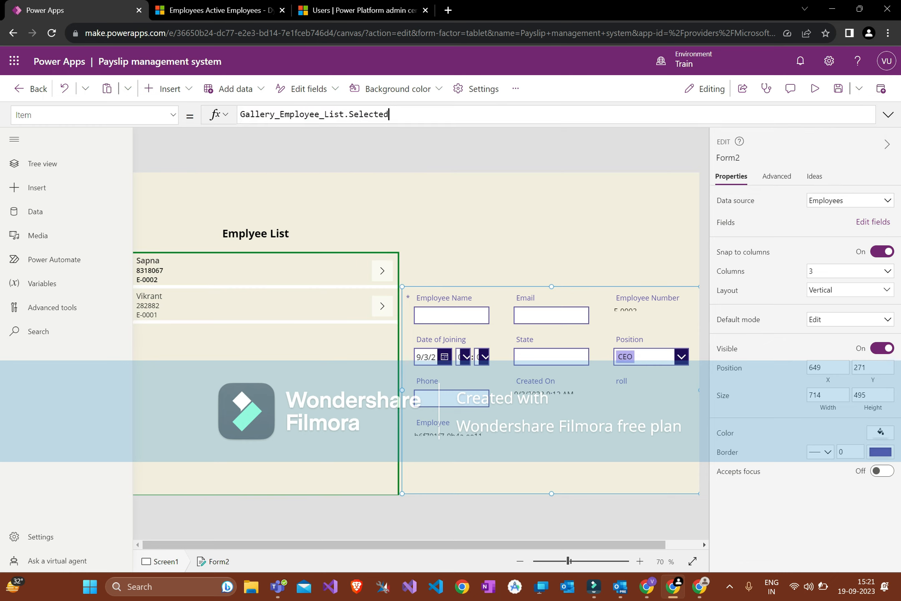
Step: Save the app and dismiss the energy saver notice
{"action": "left_click", "coordinate": [497, 209]}
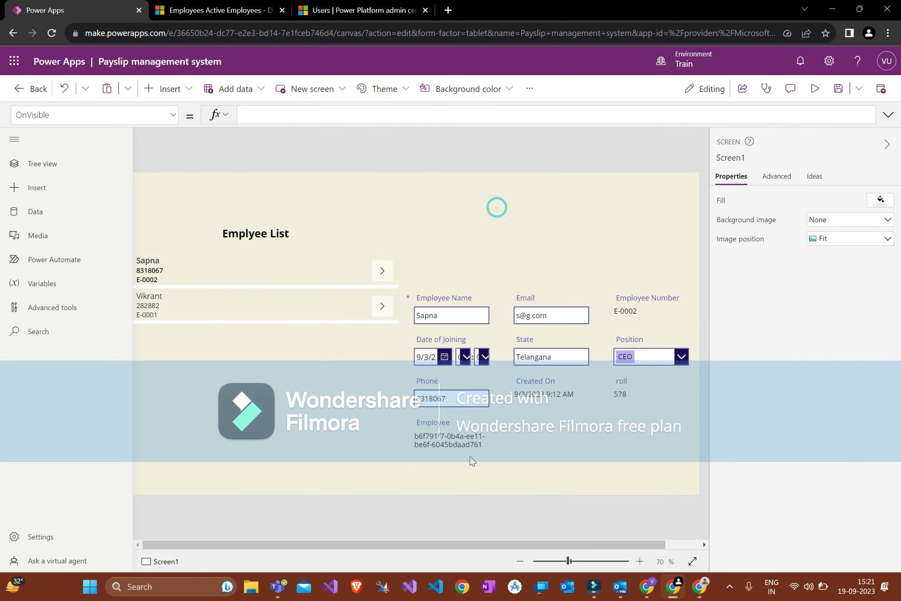
{"action": "left_click", "coordinate": [829, 93]}
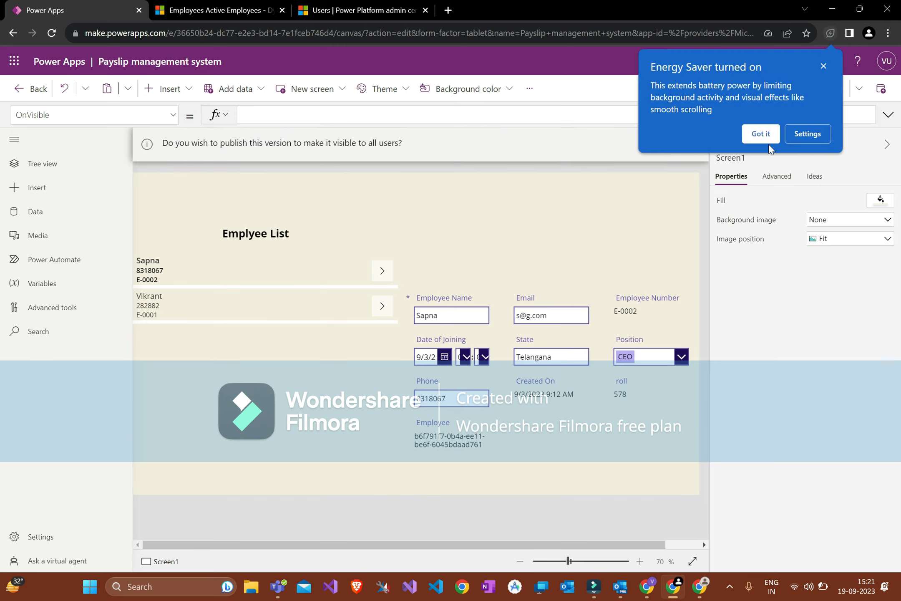
{"action": "left_click", "coordinate": [824, 65]}
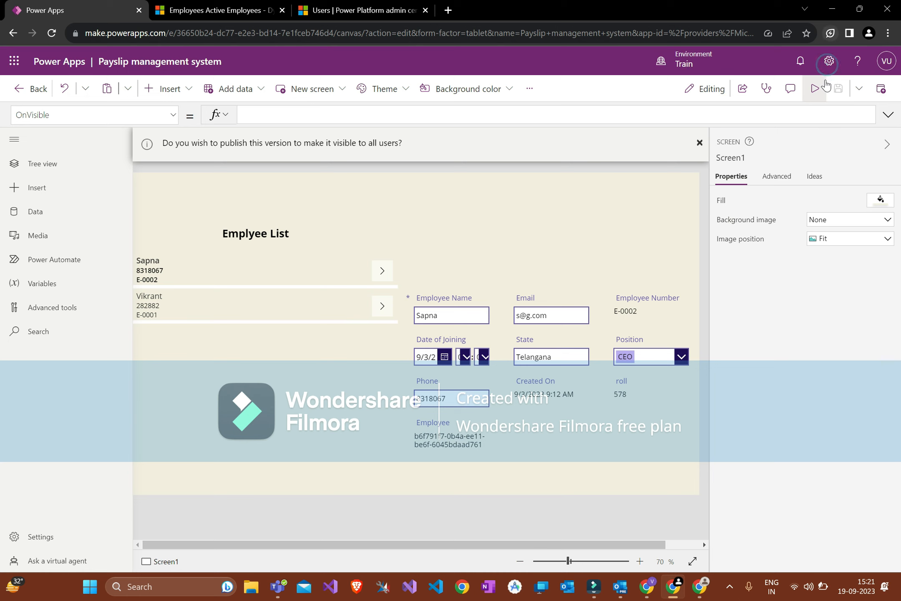
{"action": "left_click", "coordinate": [825, 87]}
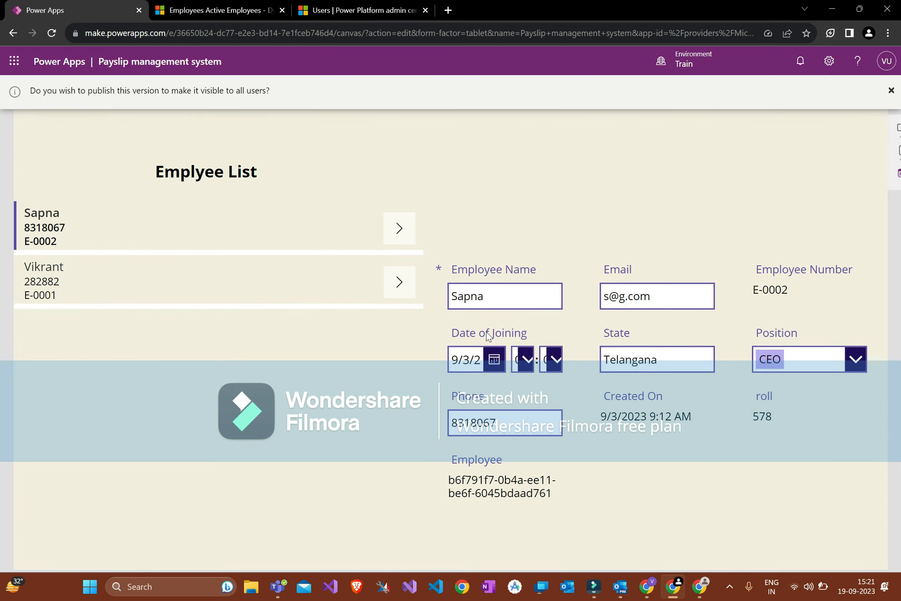
{"action": "left_click", "coordinate": [389, 275]}
{"action": "left_click", "coordinate": [399, 228]}
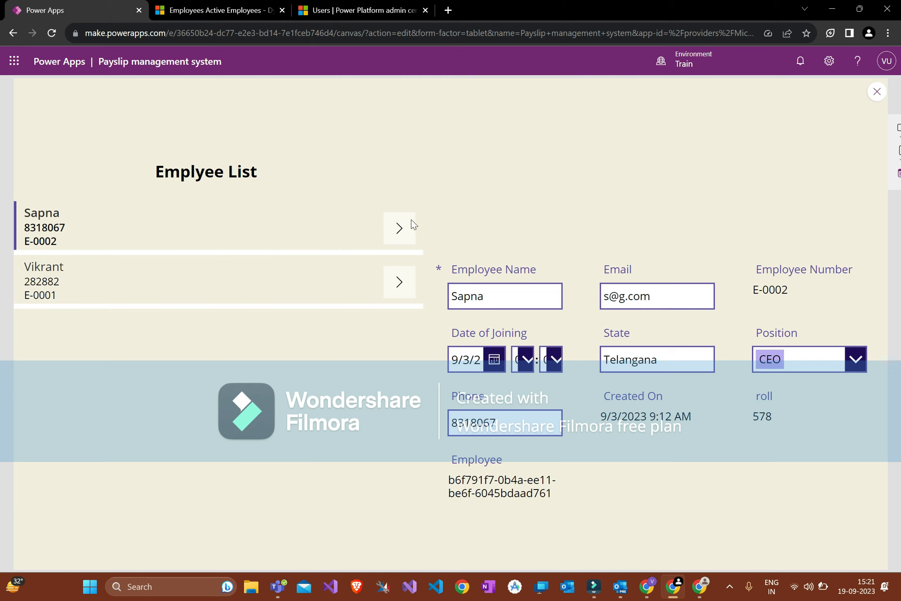
{"action": "left_click", "coordinate": [399, 277]}
{"action": "left_click", "coordinate": [401, 238]}
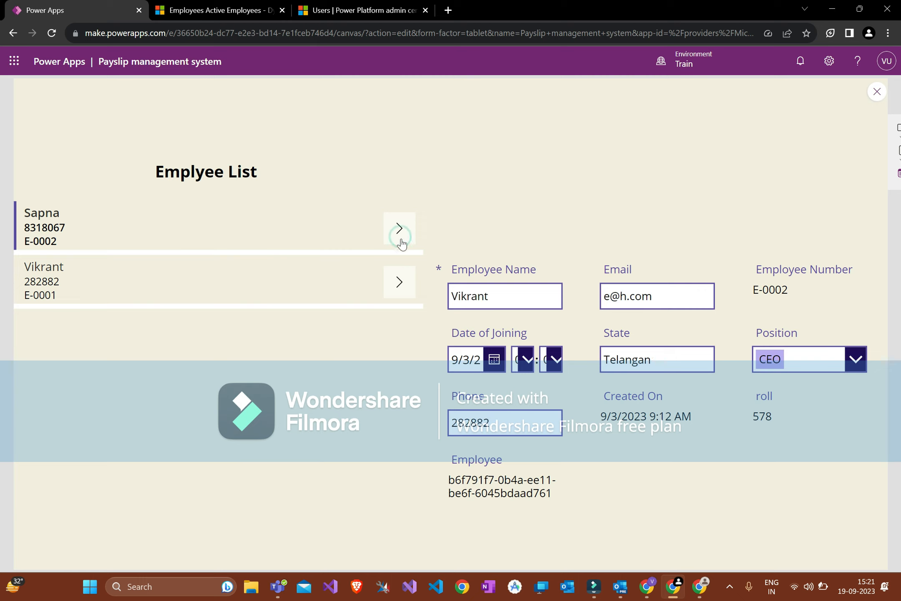
{"action": "left_click", "coordinate": [611, 516]}
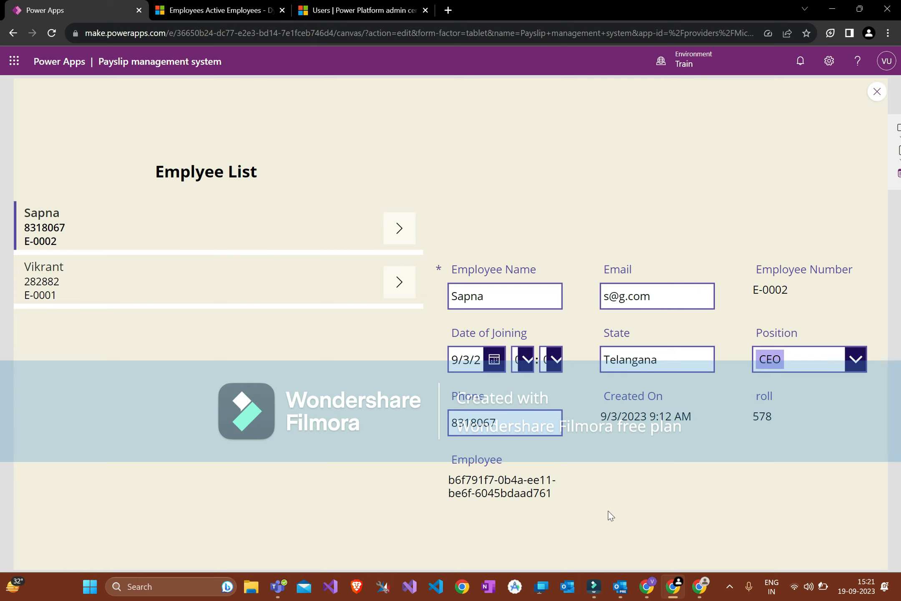
{"action": "triple_click", "coordinate": [485, 483]}
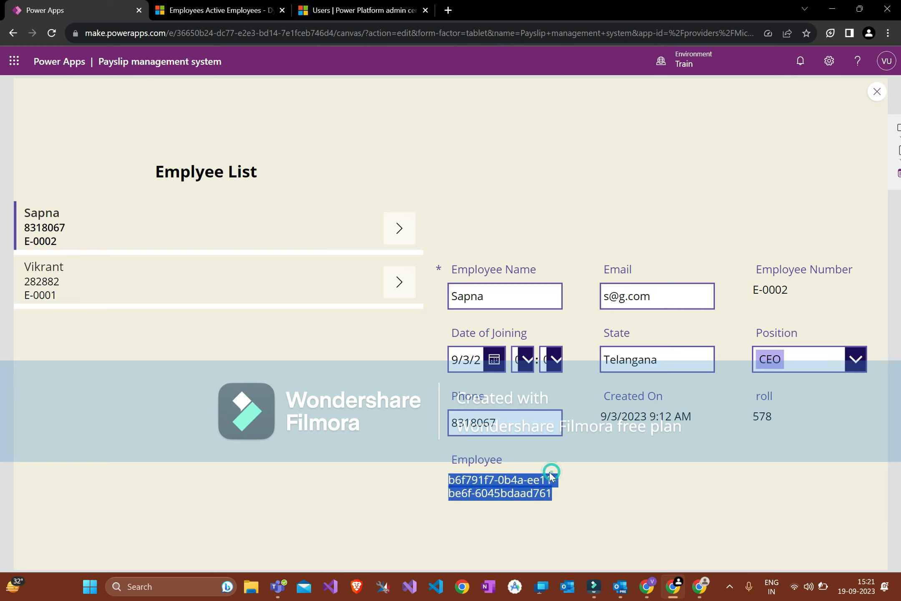
{"action": "left_click", "coordinate": [487, 454]}
Step: Return to edit mode and remove the Employee field from Form2
{"action": "key", "text": "Escape"}
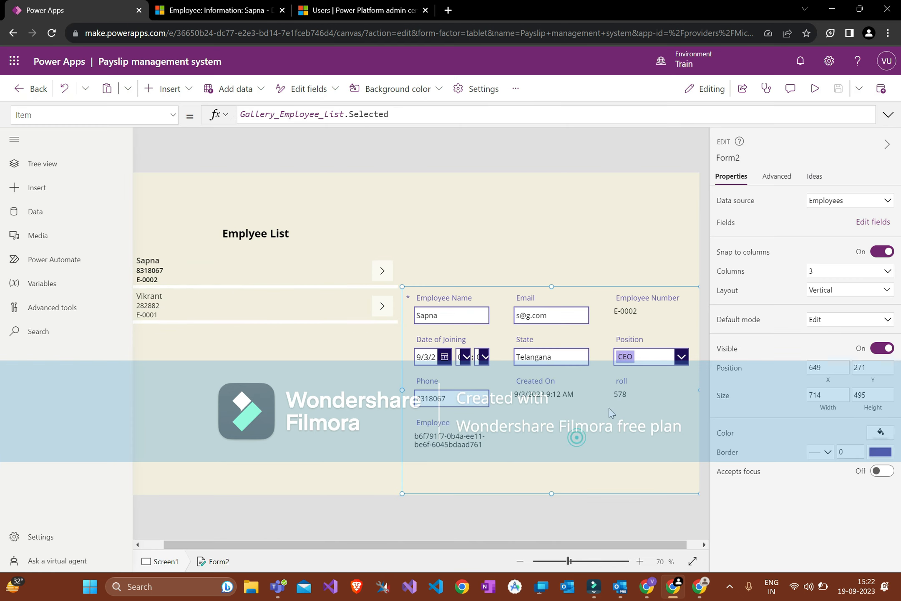
{"action": "left_click", "coordinate": [868, 227]}
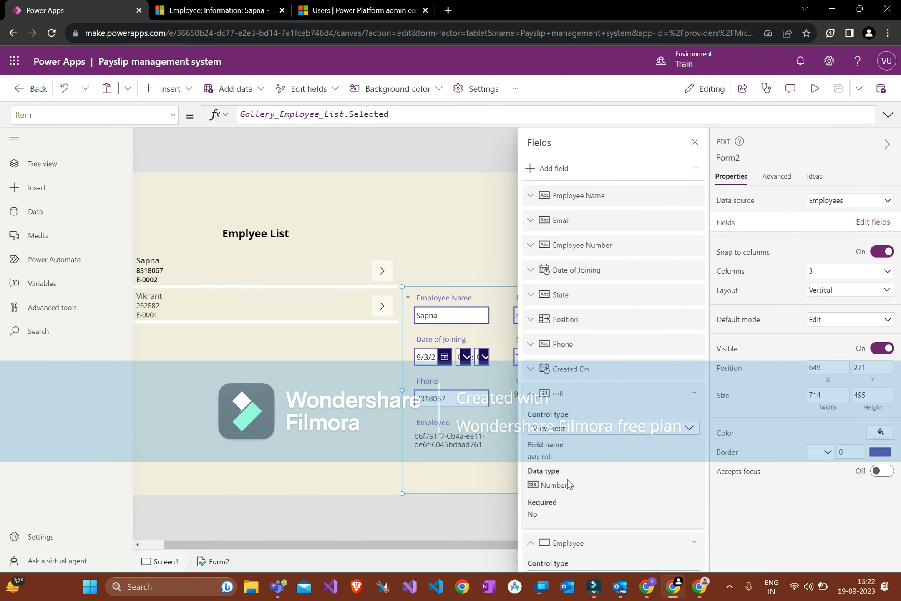
{"action": "scroll", "coordinate": [568, 485], "scroll_direction": "down", "scroll_amount": 3}
{"action": "left_click", "coordinate": [696, 432]}
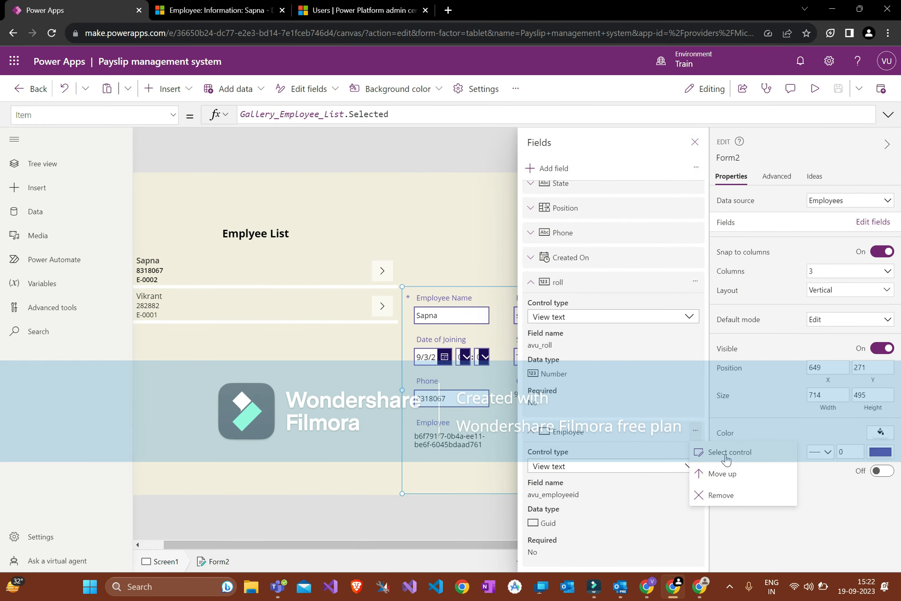
{"action": "left_click", "coordinate": [713, 492]}
{"action": "left_click", "coordinate": [715, 492]}
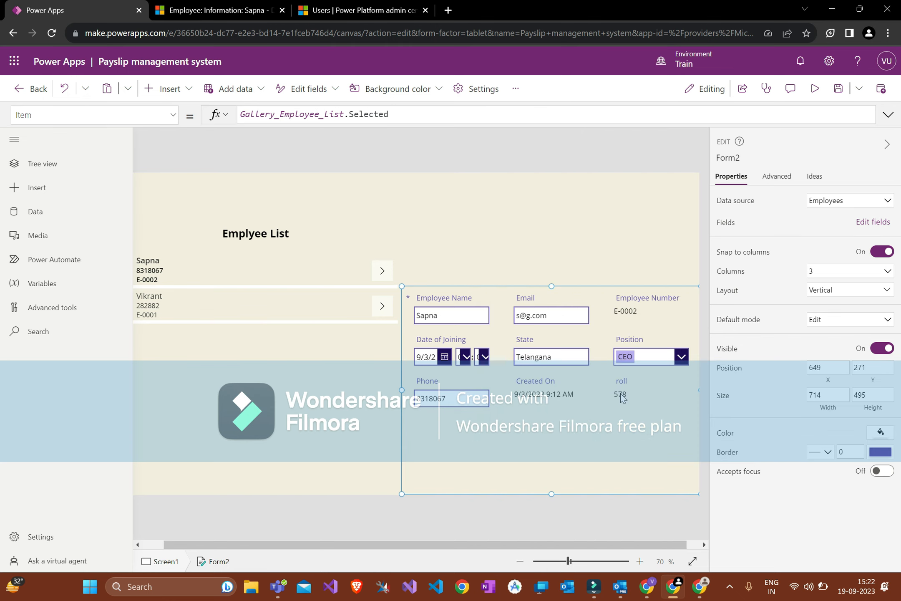
Step: Unlock the roll card from its Advanced properties
{"action": "left_click", "coordinate": [620, 393]}
{"action": "left_click", "coordinate": [621, 394]}
{"action": "left_click", "coordinate": [621, 380]}
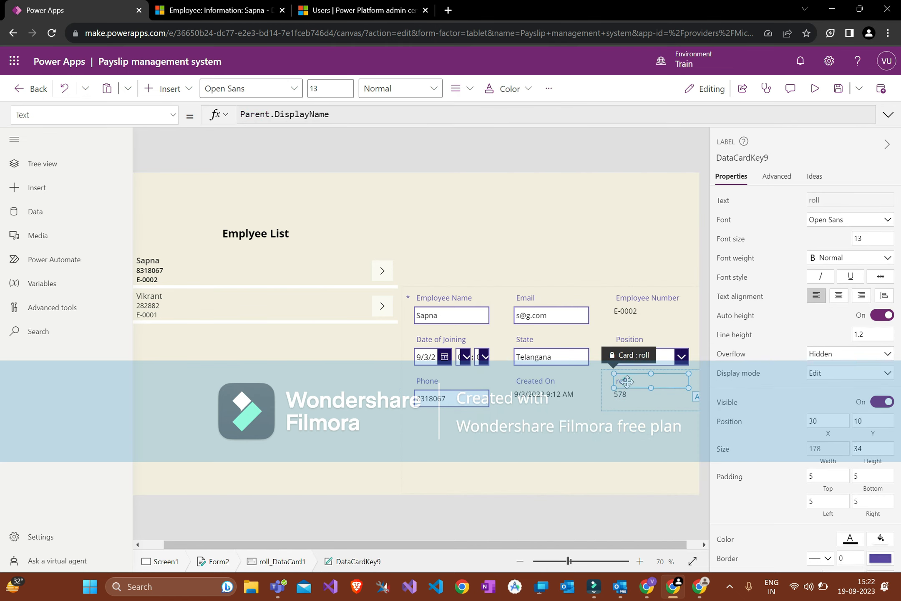
{"action": "left_click", "coordinate": [849, 200]}
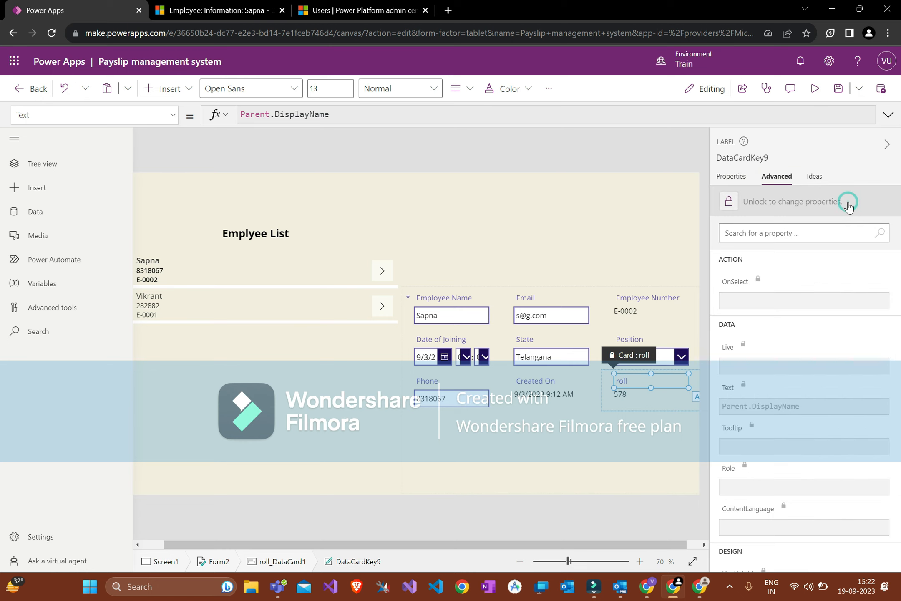
{"action": "left_click", "coordinate": [758, 213]}
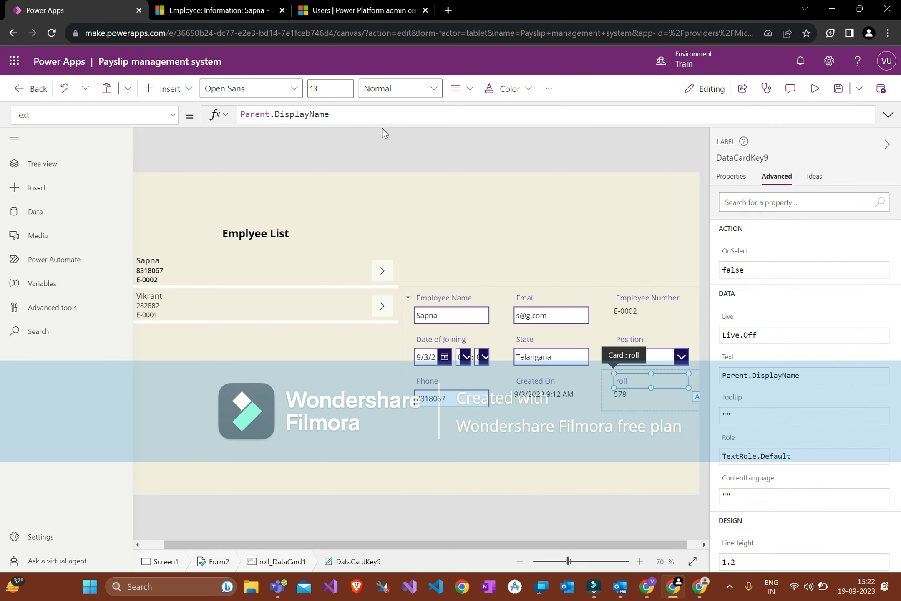
Step: Inspect the roll card's caption and 578 value label formulas
{"action": "left_click_drag", "start_coordinate": [330, 114], "coordinate": [233, 122]}
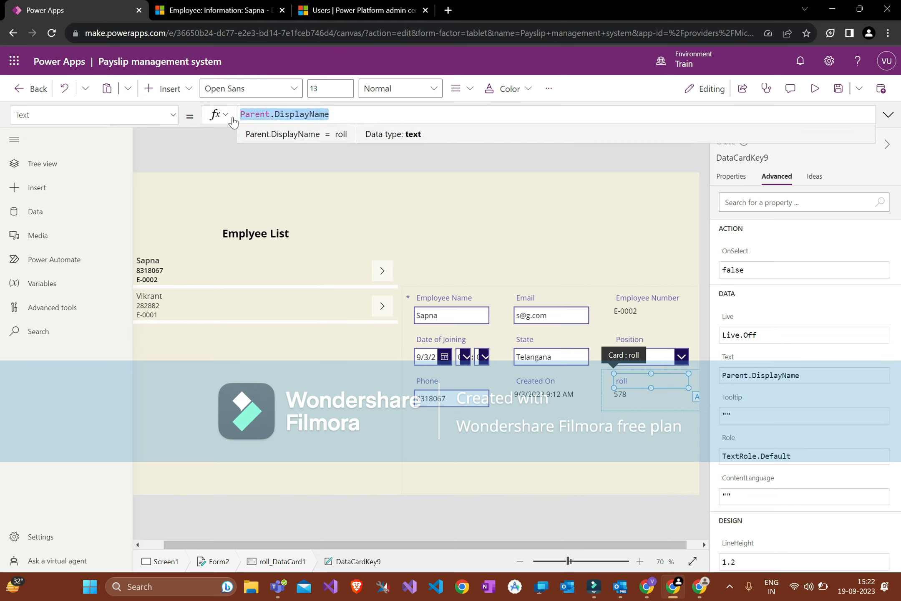
{"action": "key", "text": "Left"}
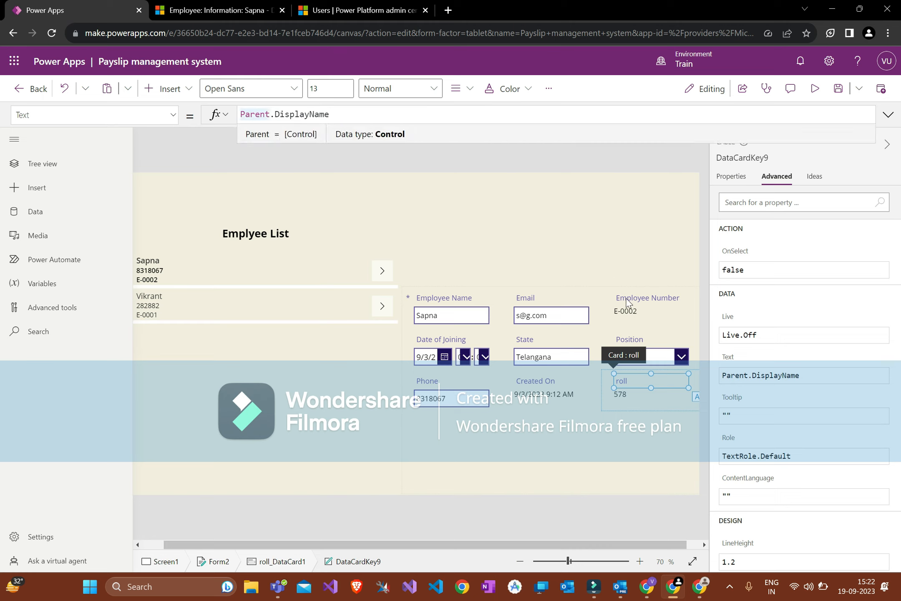
{"action": "left_click", "coordinate": [622, 396]}
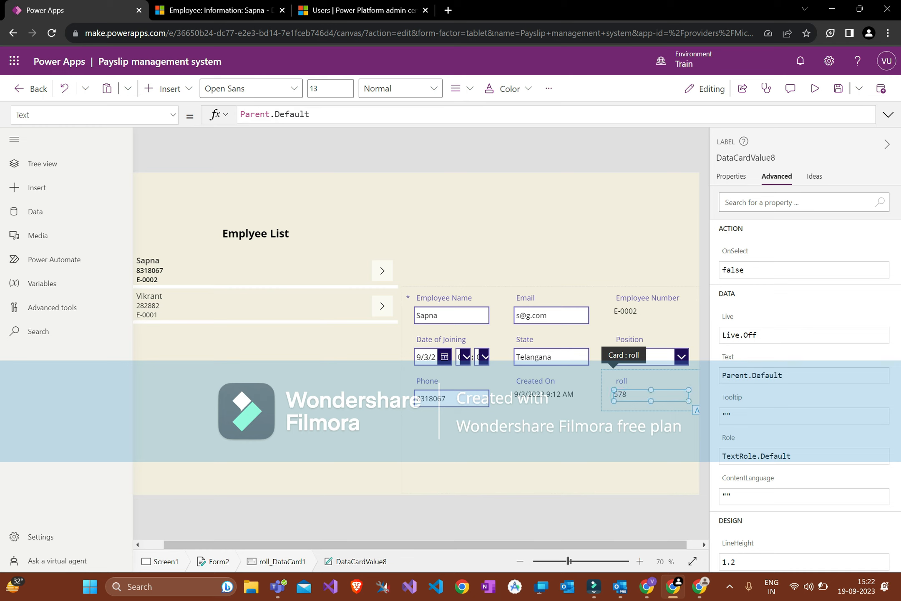
{"action": "left_click", "coordinate": [626, 403]}
{"action": "left_click", "coordinate": [609, 397]}
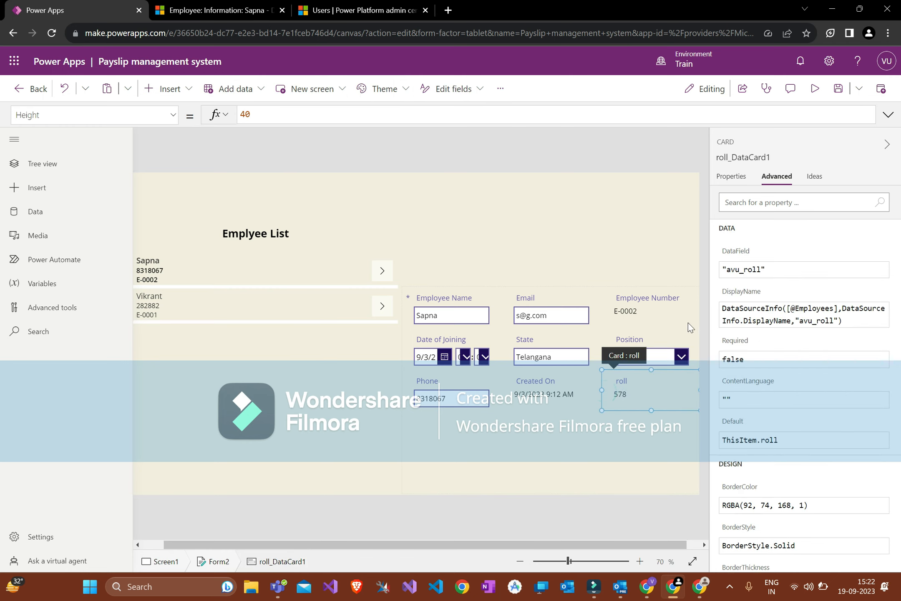
{"action": "left_click", "coordinate": [665, 202]}
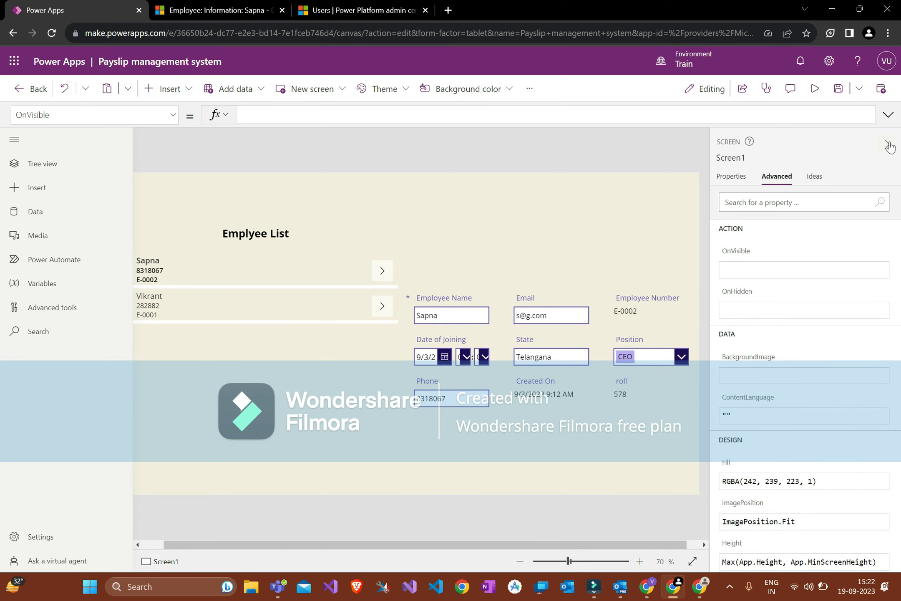
{"action": "left_click", "coordinate": [630, 348]}
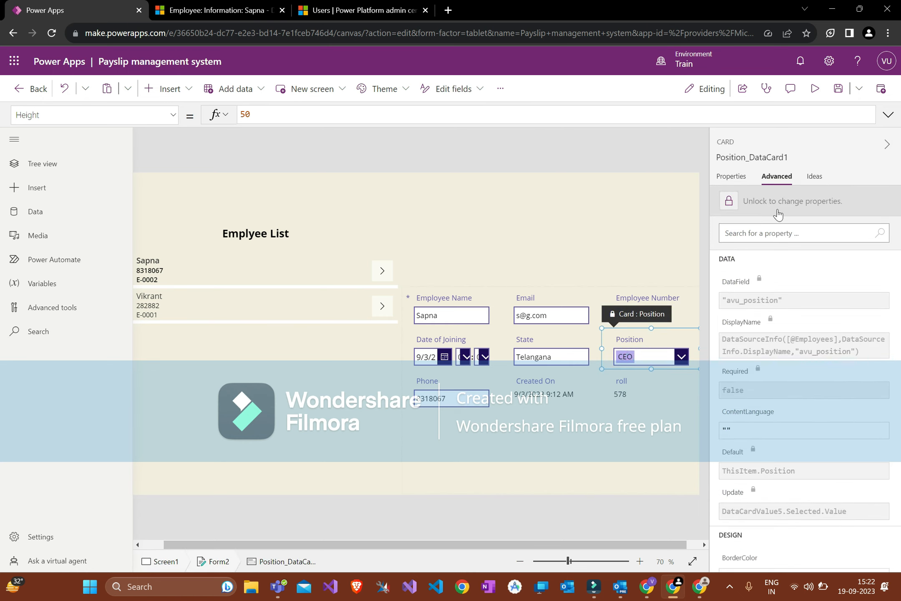
{"action": "left_click", "coordinate": [641, 259]}
{"action": "left_click", "coordinate": [623, 394]}
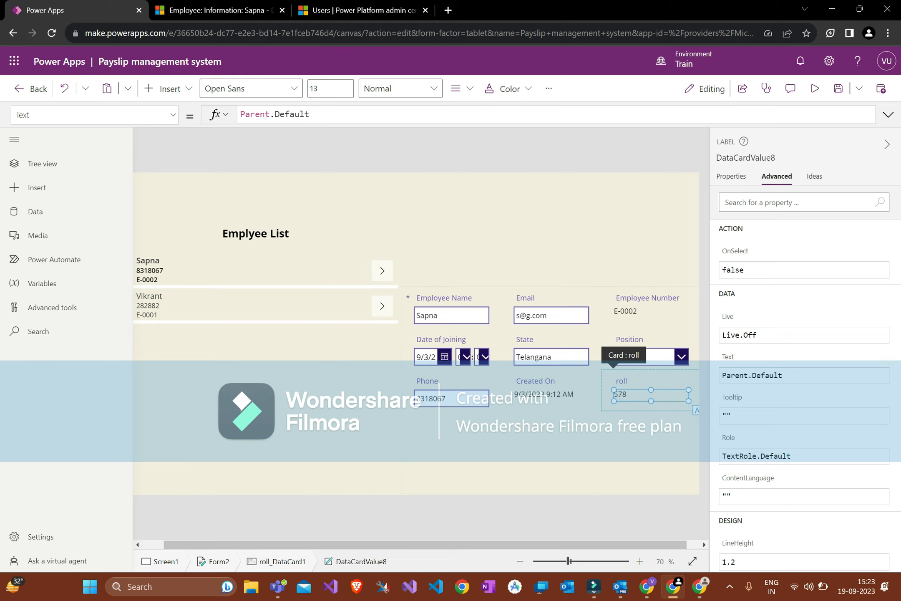
Step: Review the full formula of the 578 value label, then collapse and restore the properties pane
{"action": "left_click", "coordinate": [382, 117]}
{"action": "key", "text": "ctrl+a"}
{"action": "left_click", "coordinate": [412, 183]}
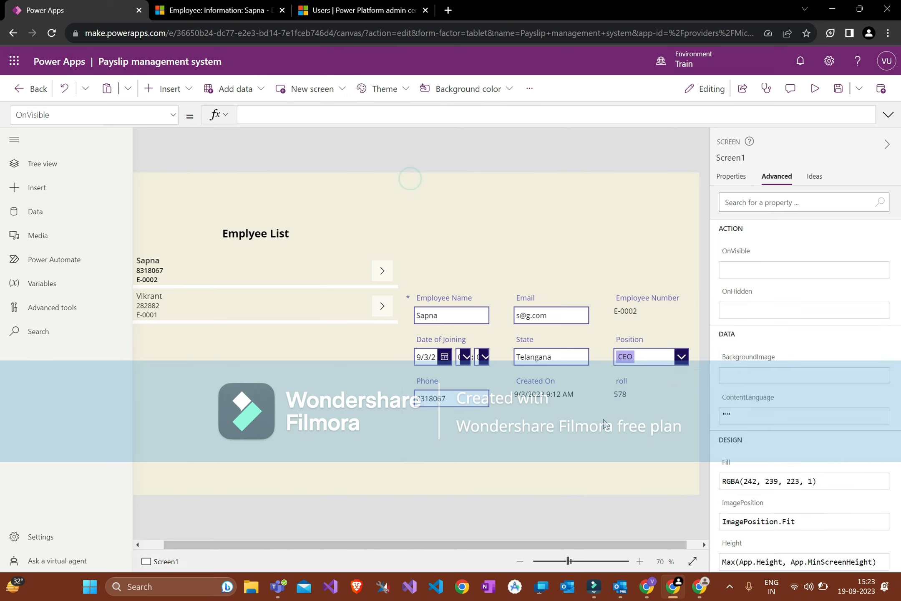
{"action": "left_click", "coordinate": [626, 394]}
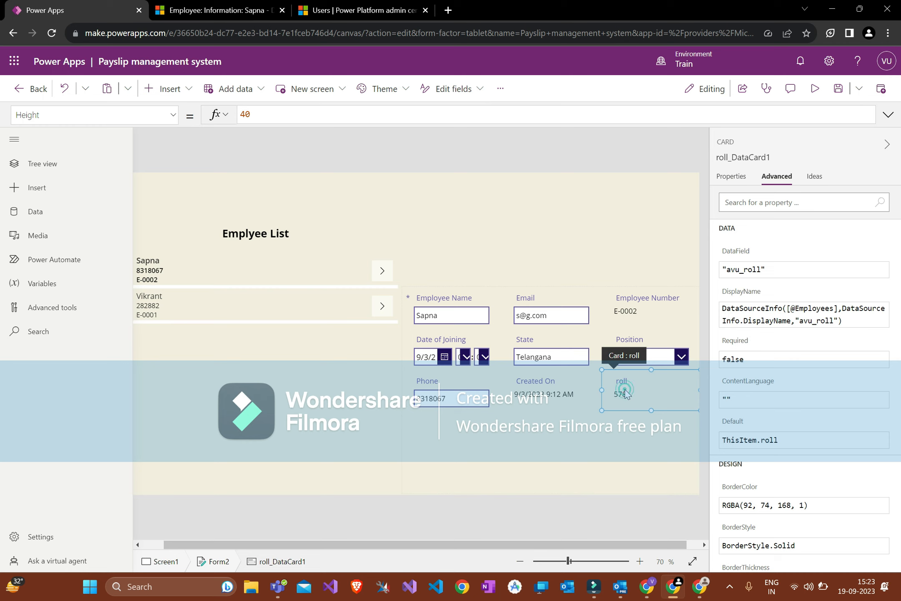
{"action": "left_click", "coordinate": [626, 394]}
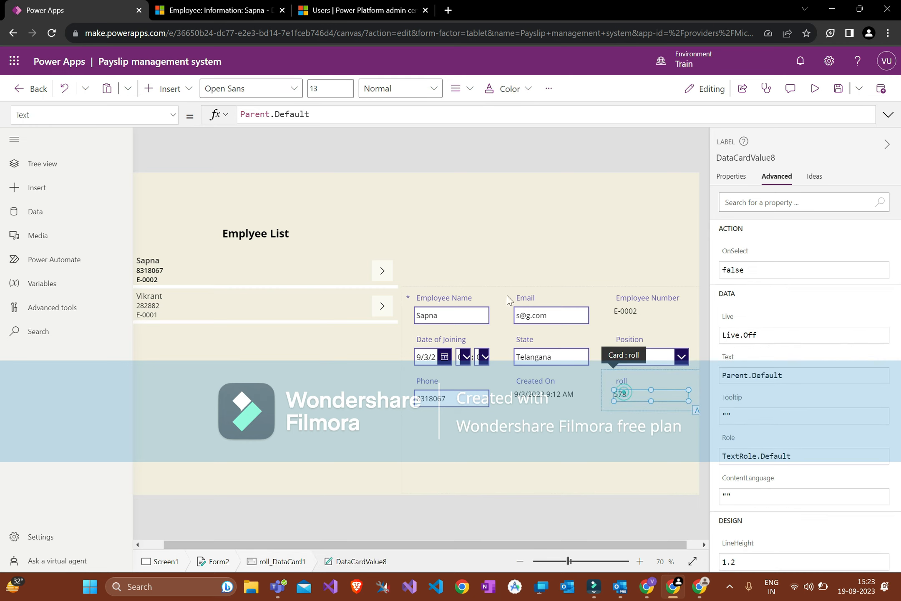
{"action": "left_click", "coordinate": [319, 114]}
{"action": "key", "text": "ctrl+a"}
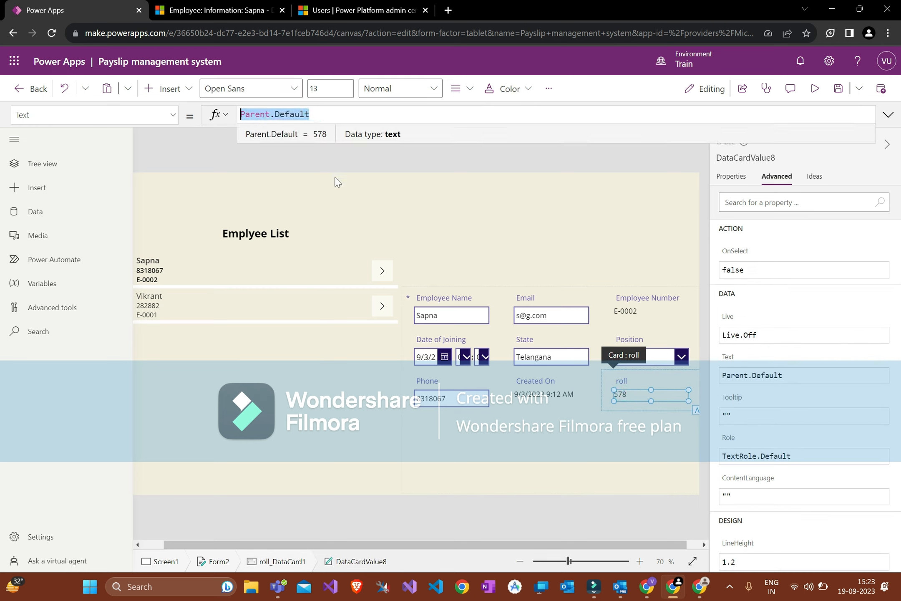
{"action": "left_click", "coordinate": [352, 157]}
{"action": "left_click", "coordinate": [886, 145]}
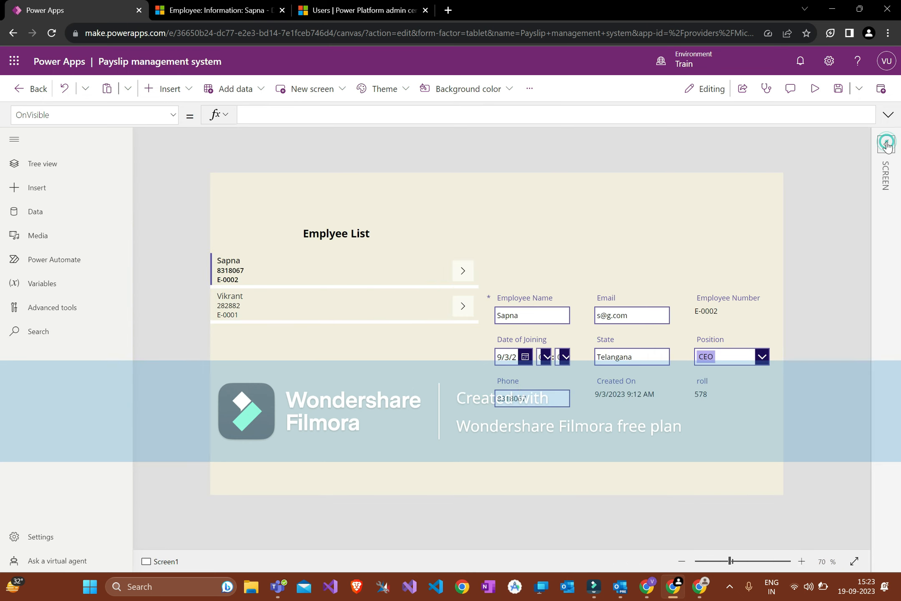
{"action": "left_click", "coordinate": [878, 159]}
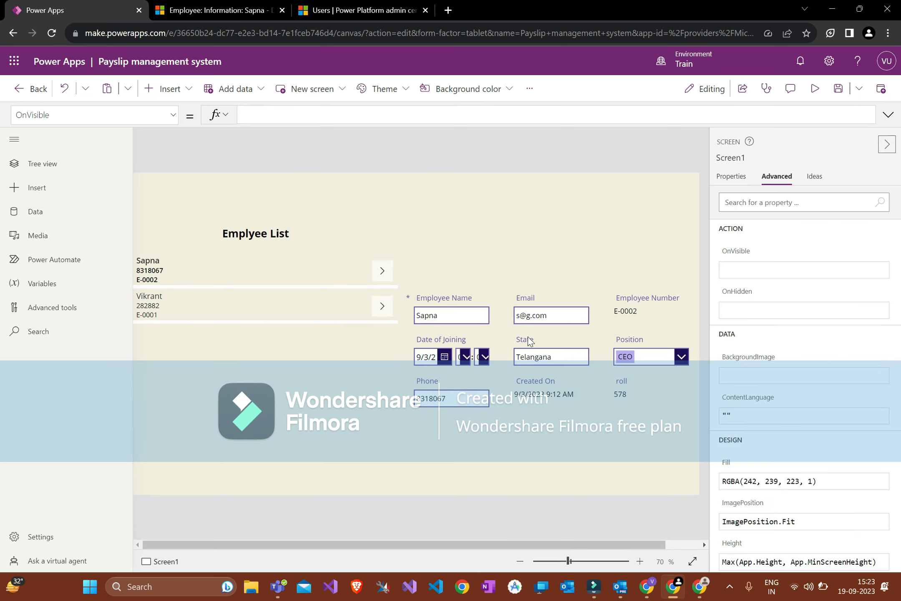
Step: Delete Select(Parent) from the first gallery row arrow's OnSelect formula
{"action": "left_click", "coordinate": [506, 431]}
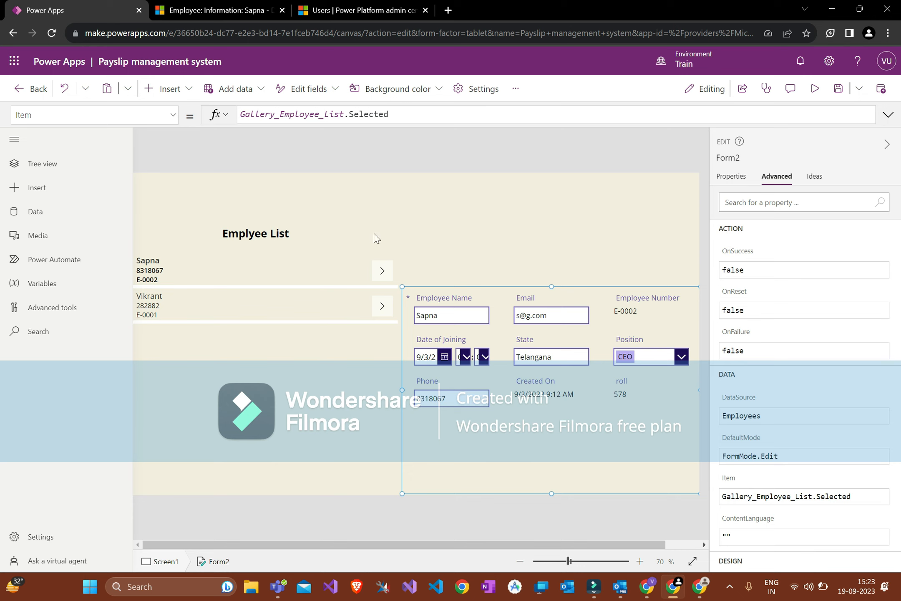
{"action": "left_click", "coordinate": [382, 271]}
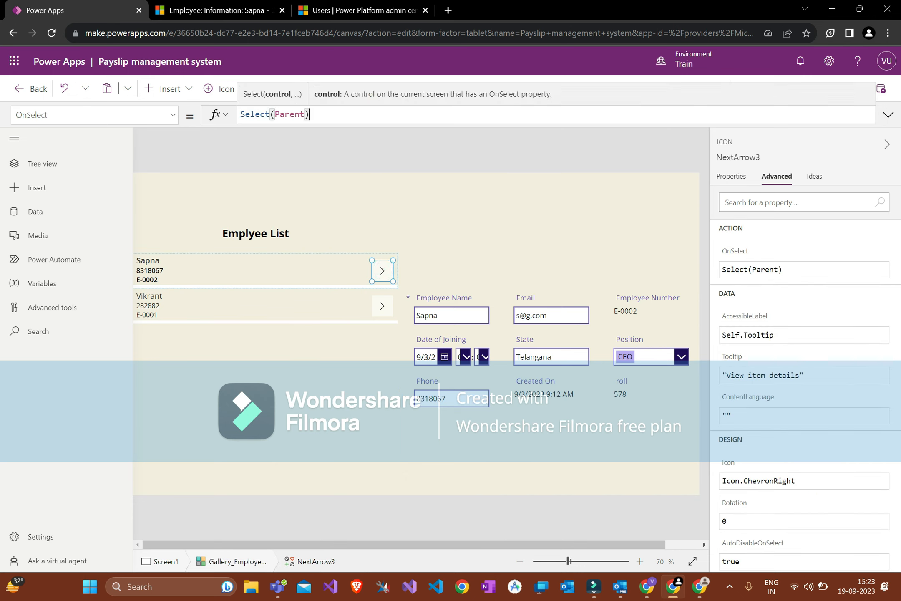
{"action": "left_click", "coordinate": [285, 108]}
{"action": "left_click", "coordinate": [485, 423]}
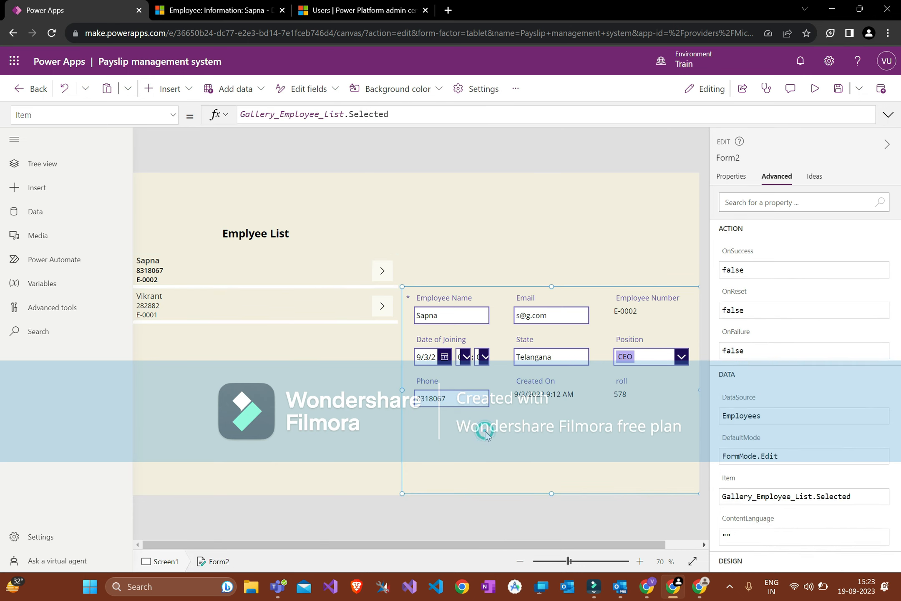
{"action": "left_click", "coordinate": [379, 264]}
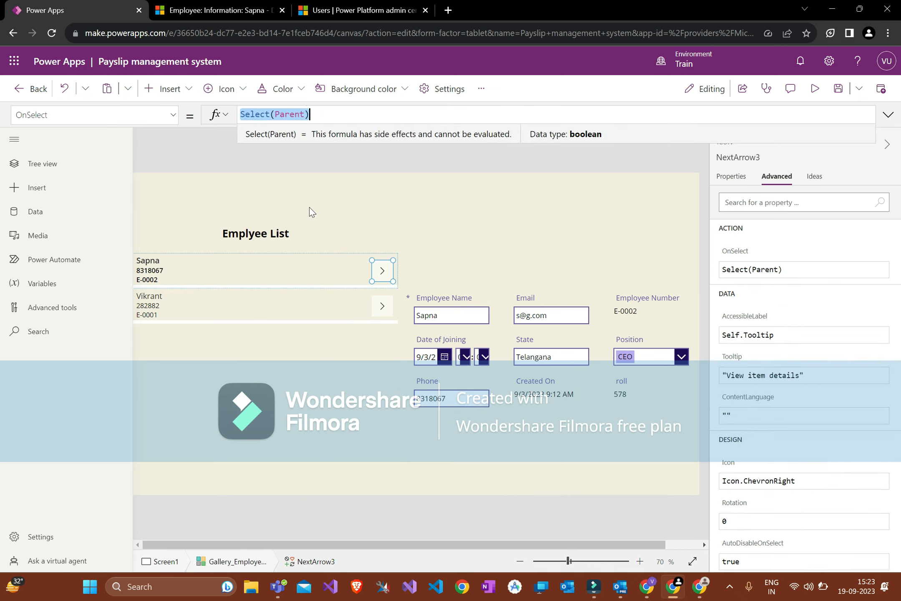
{"action": "key", "text": "BackSpace"}
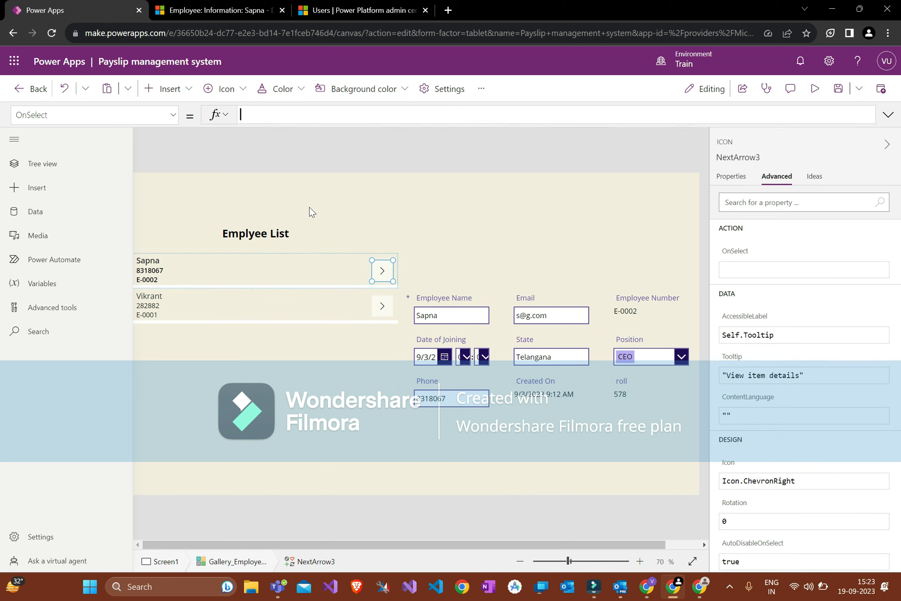
{"action": "left_click", "coordinate": [414, 233]}
Step: Test the gallery rows so the form shows the second employee, roll 200
{"action": "left_click", "coordinate": [384, 306], "text": "alt"}
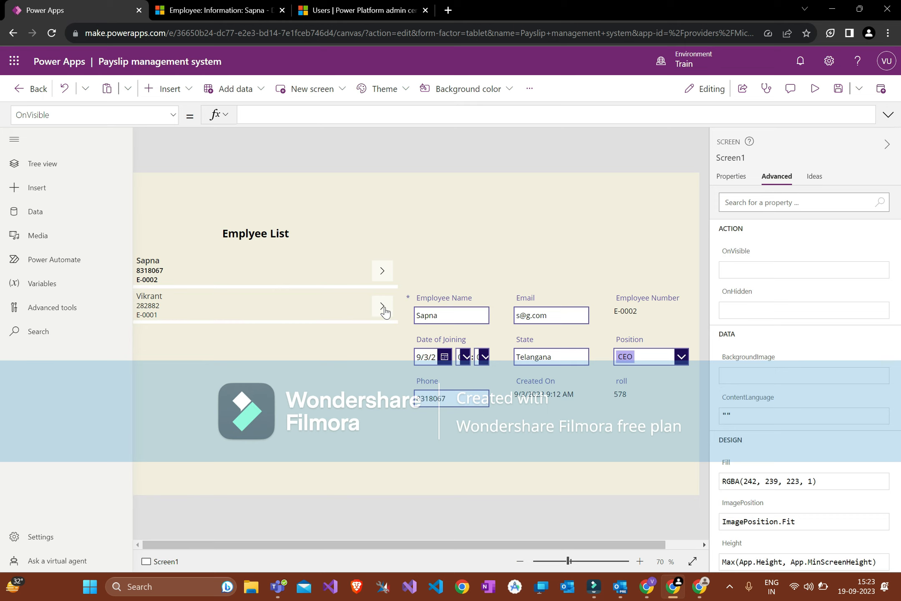
{"action": "left_click", "coordinate": [382, 271], "text": "alt"}
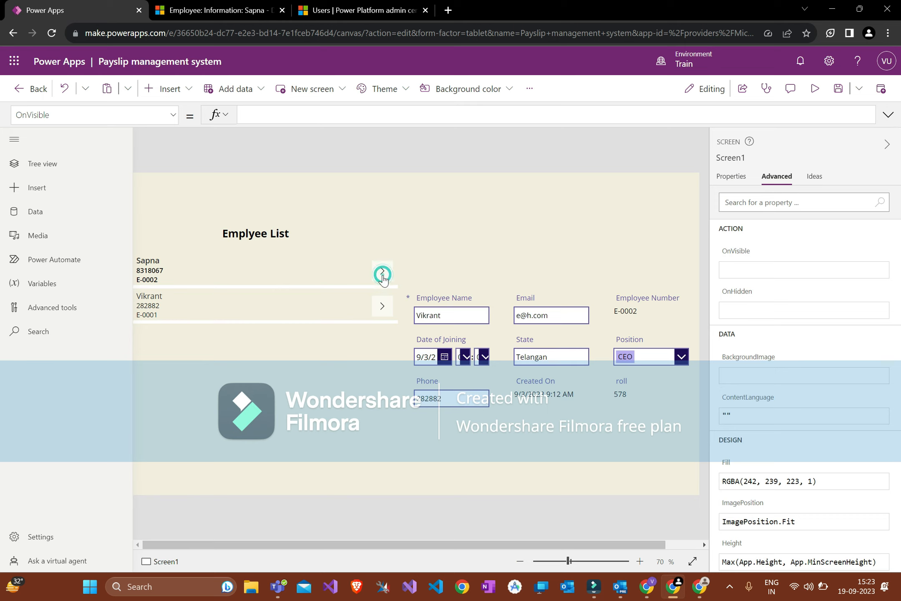
{"action": "left_click", "coordinate": [381, 309], "text": "alt"}
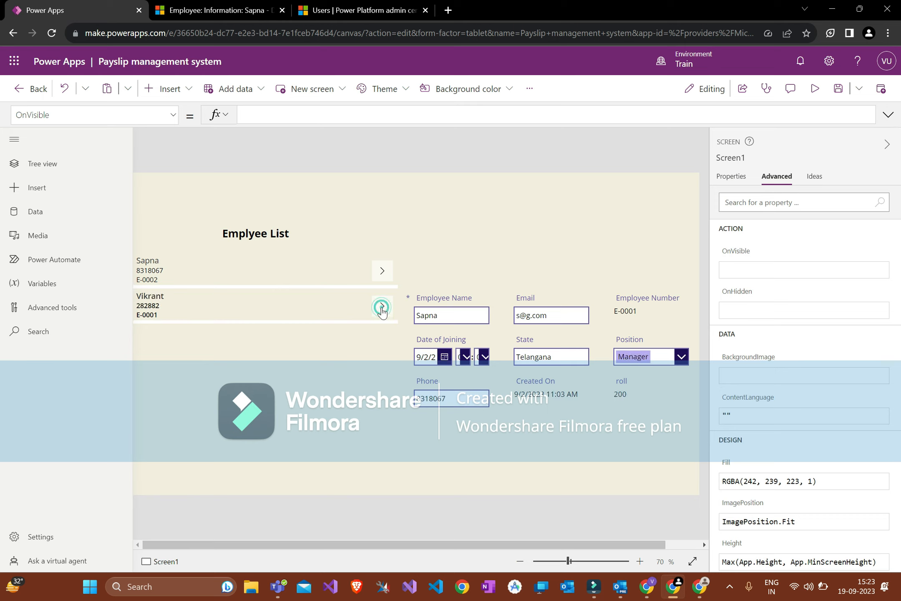
Step: Begin the arrow's OnSelect formula with Set(
{"action": "left_click", "coordinate": [377, 266]}
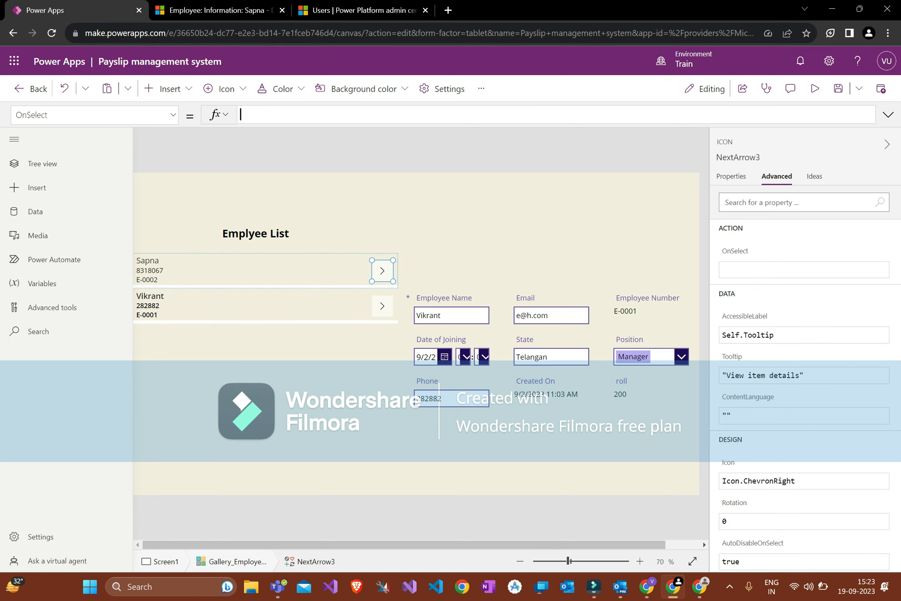
{"action": "left_click", "coordinate": [508, 423]}
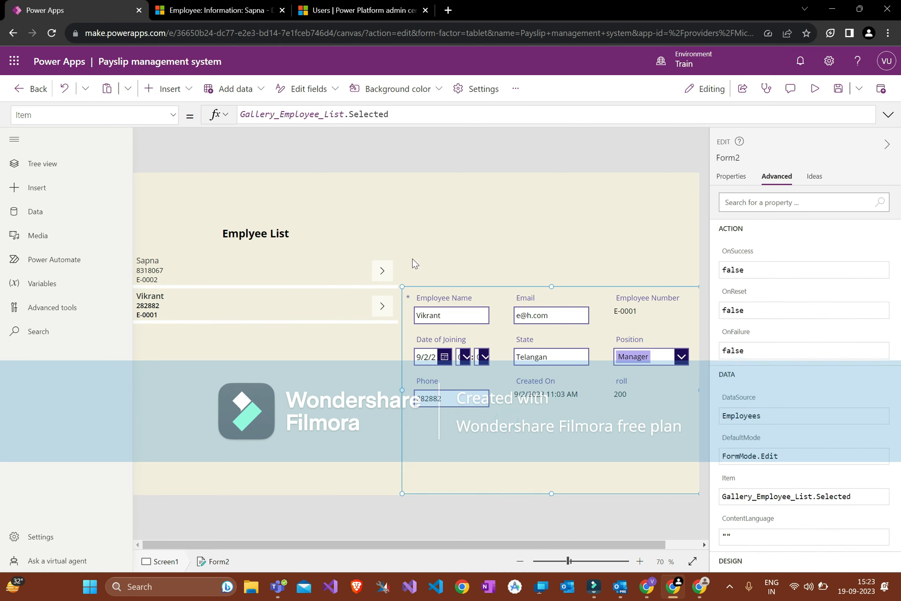
{"action": "left_click", "coordinate": [382, 271]}
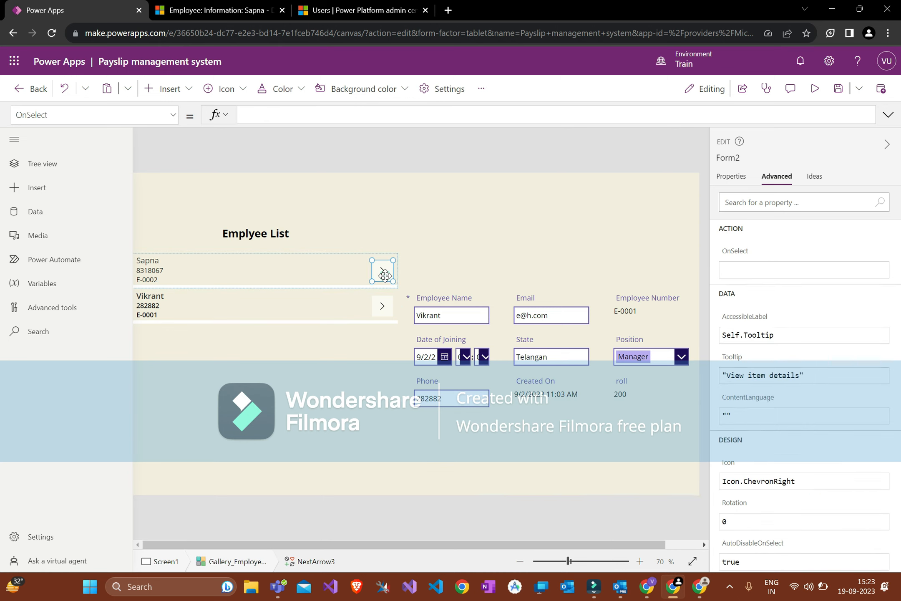
{"action": "left_click", "coordinate": [321, 108]}
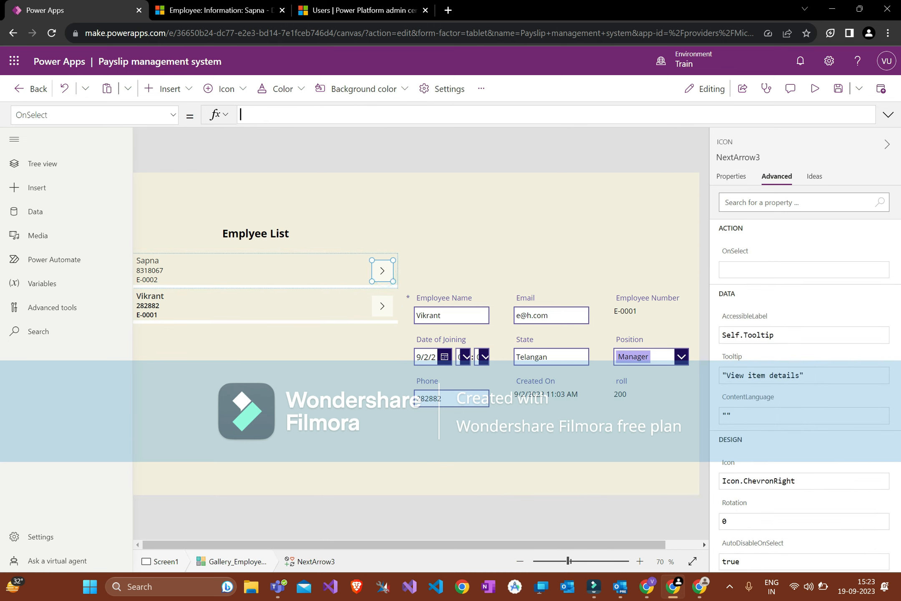
{"action": "type", "text": "Set(FormVisible,true);"}
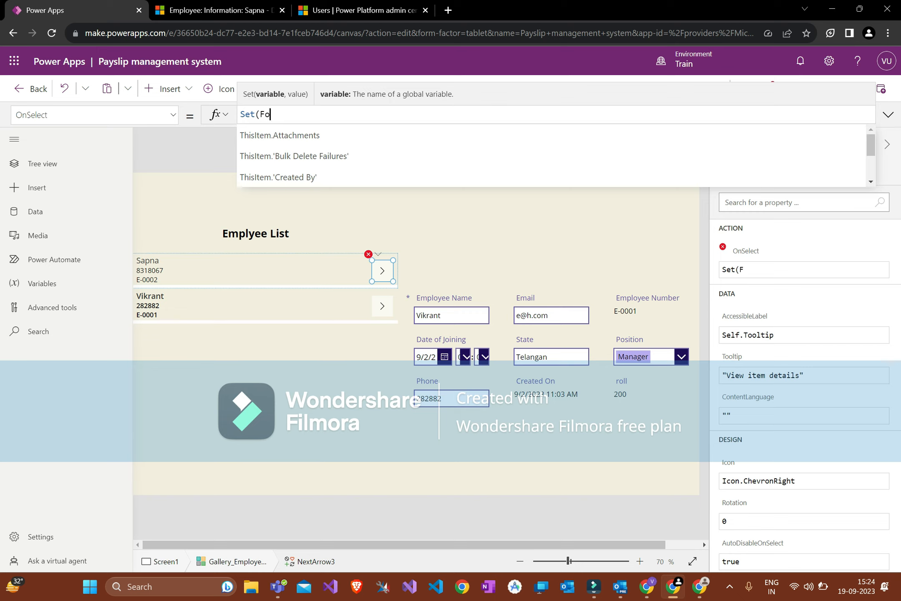
Step: Complete the arrow's OnSelect formula as Set(FormVisible,true); and commit it
{"action": "type", "text": "rmVisible"}
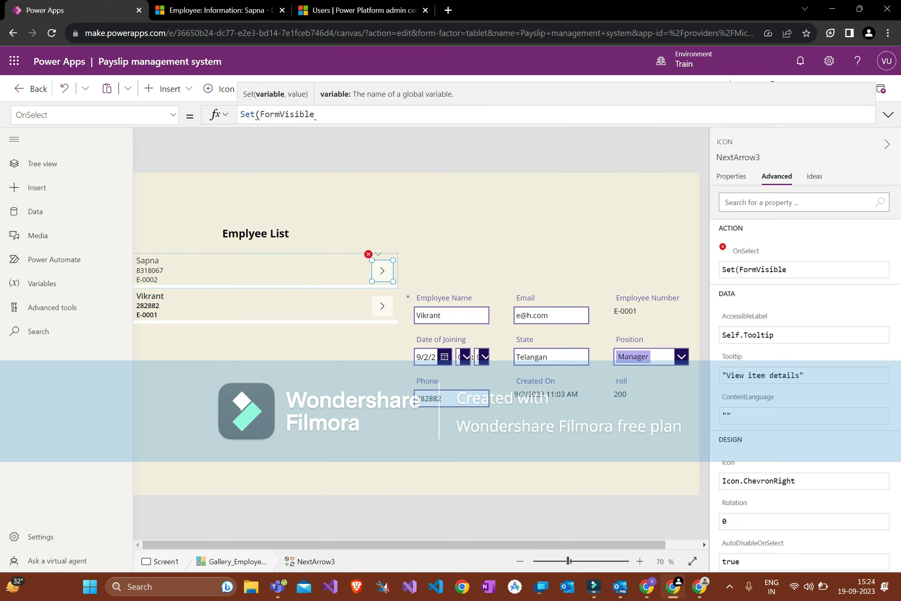
{"action": "type", "text": ",true);"}
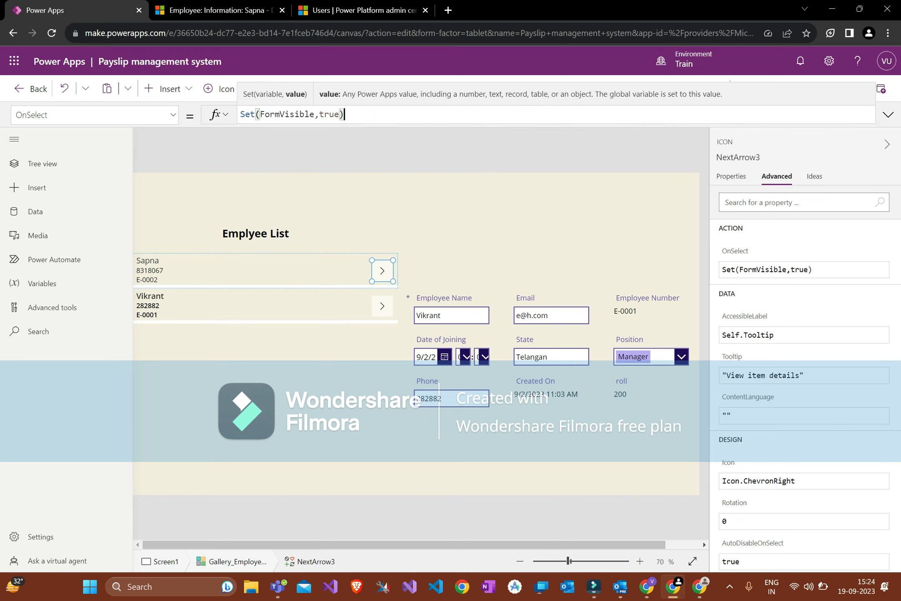
{"action": "left_click", "coordinate": [373, 210]}
Step: Set Screen1's OnVisible formula to Set(FormVisible,false); from the Tree view
{"action": "left_click", "coordinate": [20, 146]}
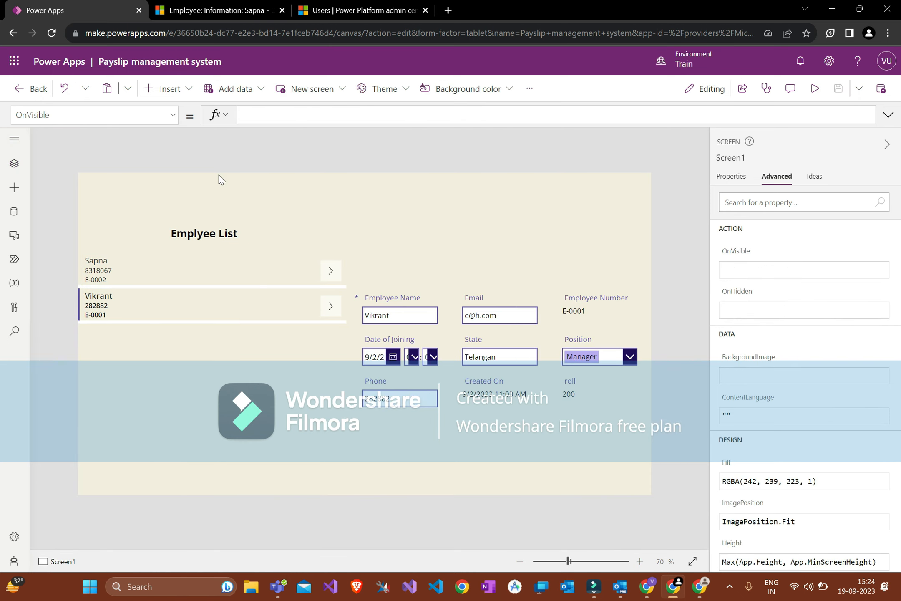
{"action": "left_click", "coordinate": [276, 184]}
{"action": "left_click", "coordinate": [24, 147]}
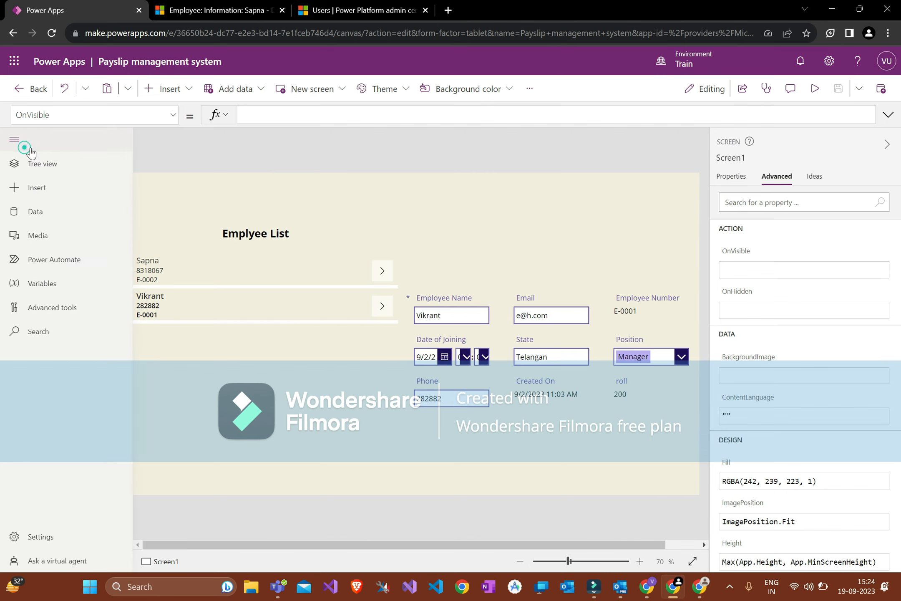
{"action": "left_click", "coordinate": [64, 170]}
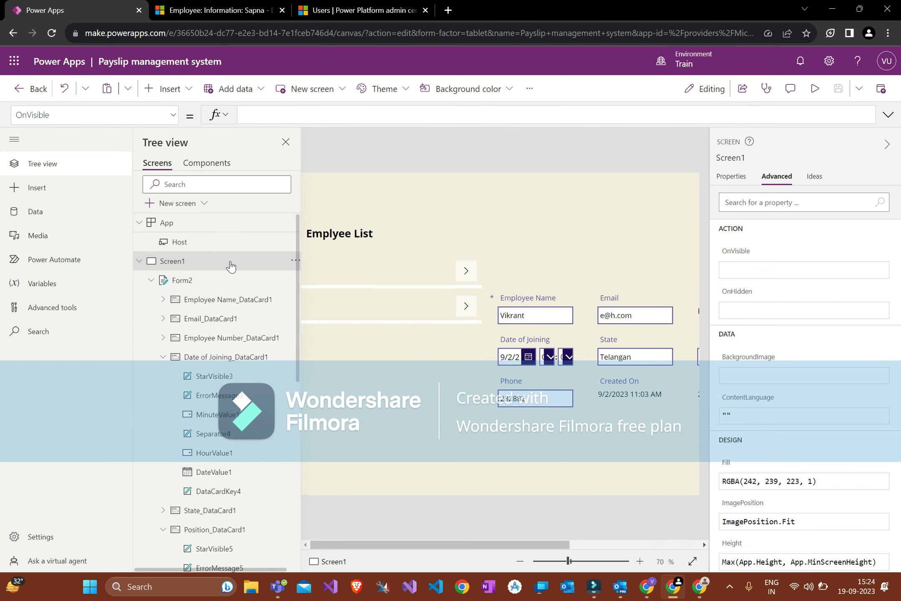
{"action": "left_click", "coordinate": [49, 115]}
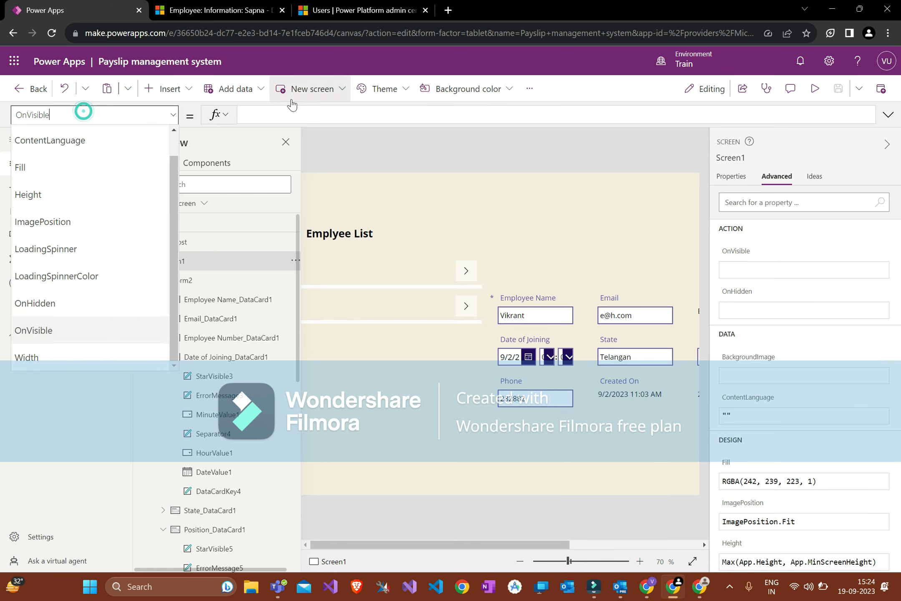
{"action": "left_click", "coordinate": [289, 114]}
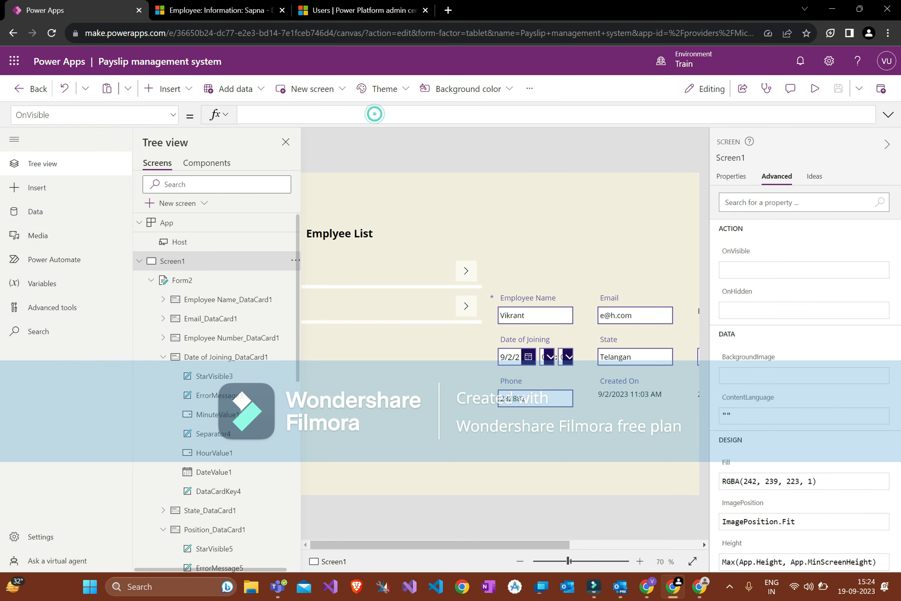
{"action": "type", "text": "Set(FormVisible,true);"}
{"action": "double_click", "coordinate": [335, 114]}
{"action": "type", "text": "false"}
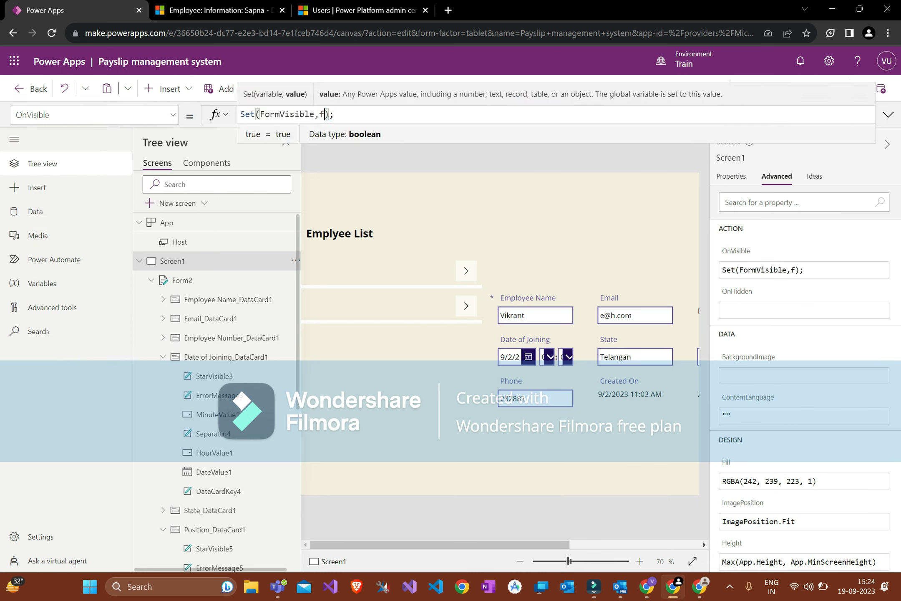
Step: Add a blank new screen, return to Screen1, and save the app
{"action": "left_click", "coordinate": [139, 261]}
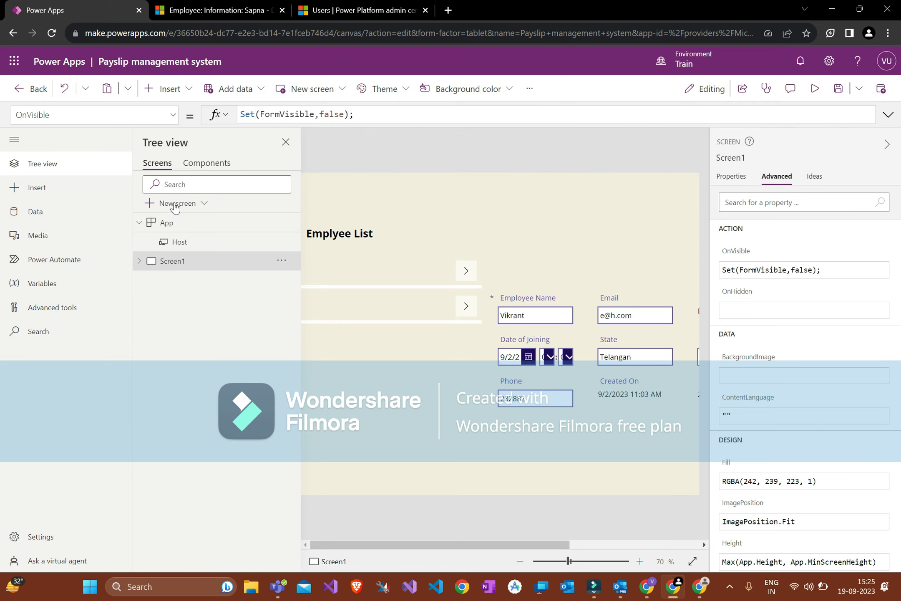
{"action": "left_click", "coordinate": [171, 203]}
{"action": "left_click", "coordinate": [198, 275]}
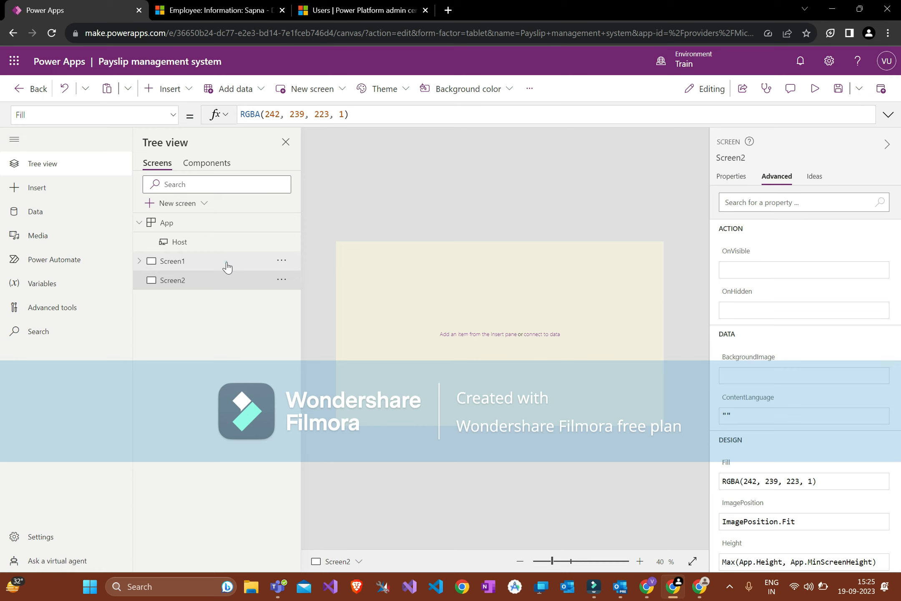
{"action": "left_click", "coordinate": [227, 266]}
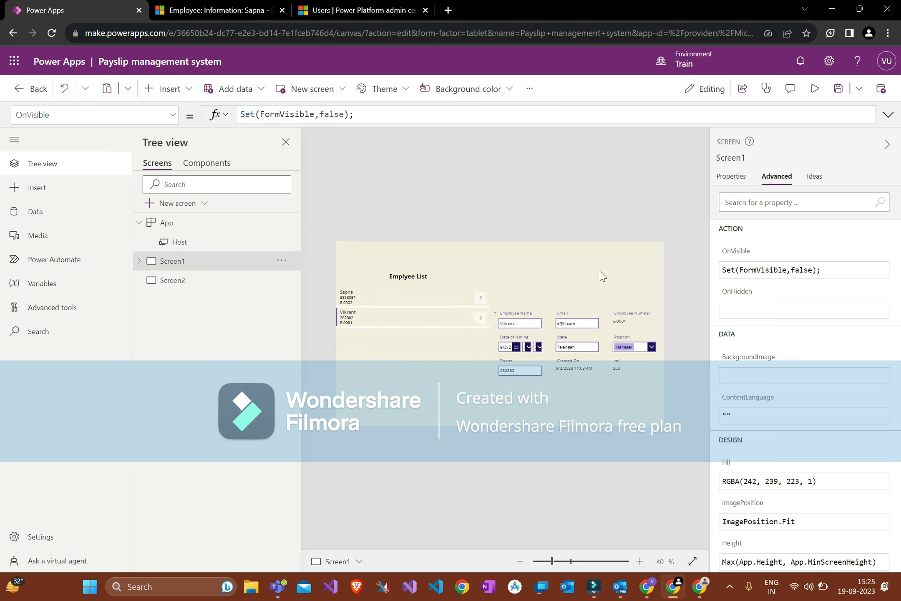
{"action": "left_click", "coordinate": [839, 89]}
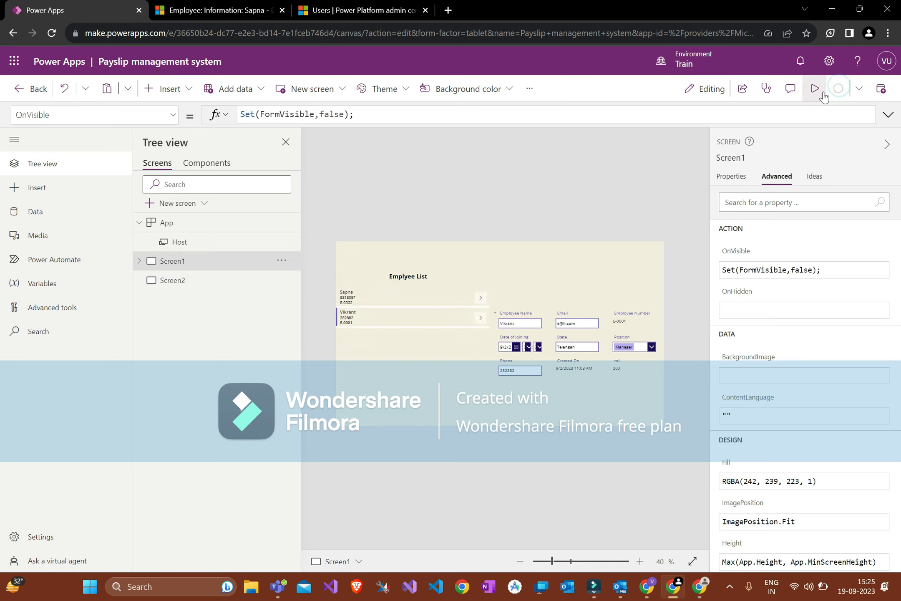
Step: Replace Form2's Visible value true with FormVisible so the form hides on the canvas
{"action": "left_click", "coordinate": [555, 405]}
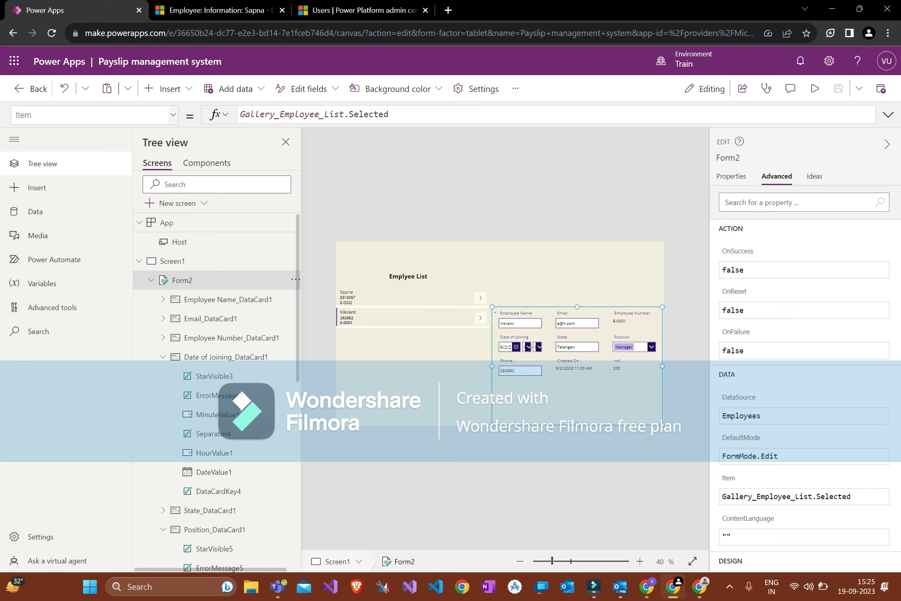
{"action": "left_click", "coordinate": [144, 116]}
{"action": "scroll", "coordinate": [143, 323], "scroll_direction": "down", "scroll_amount": 1}
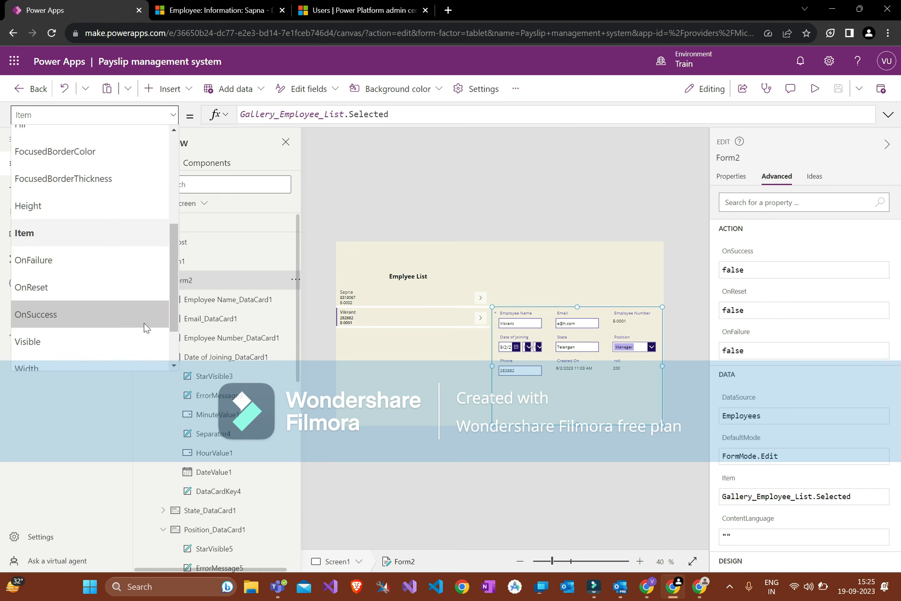
{"action": "left_click", "coordinate": [144, 324]}
{"action": "double_click", "coordinate": [261, 113]}
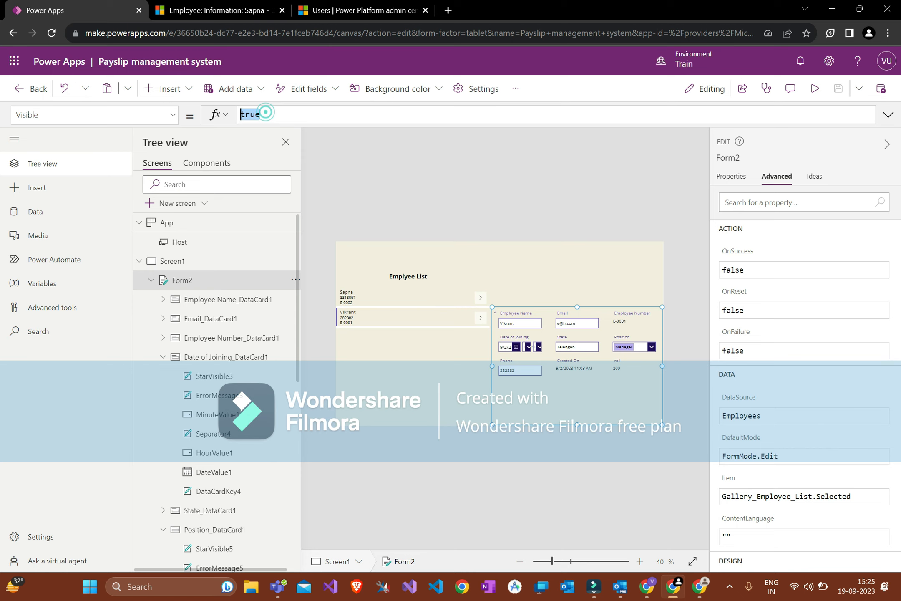
{"action": "type", "text": "Set(FormVisible,true);"}
{"action": "key", "text": "BackSpace"}
{"action": "key", "text": "BackSpace"}
{"action": "key", "text": "BackSpace"}
{"action": "key", "text": "BackSpace"}
{"action": "key", "text": "BackSpace"}
{"action": "key", "text": "BackSpace"}
{"action": "key", "text": "BackSpace"}
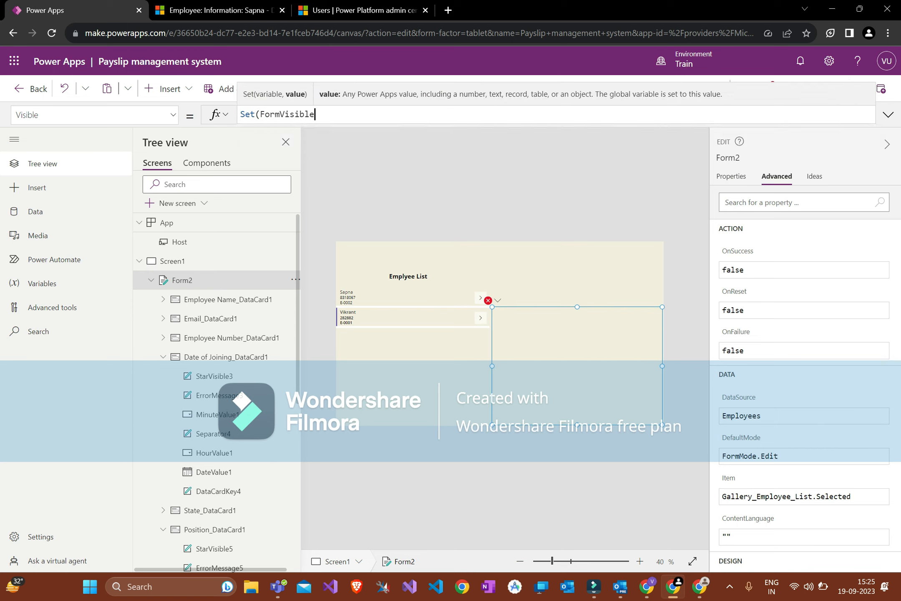
{"action": "left_click", "coordinate": [260, 114]}
{"action": "key", "text": "BackSpace"}
{"action": "key", "text": "BackSpace"}
{"action": "key", "text": "BackSpace"}
{"action": "key", "text": "BackSpace"}
{"action": "left_click", "coordinate": [479, 211]}
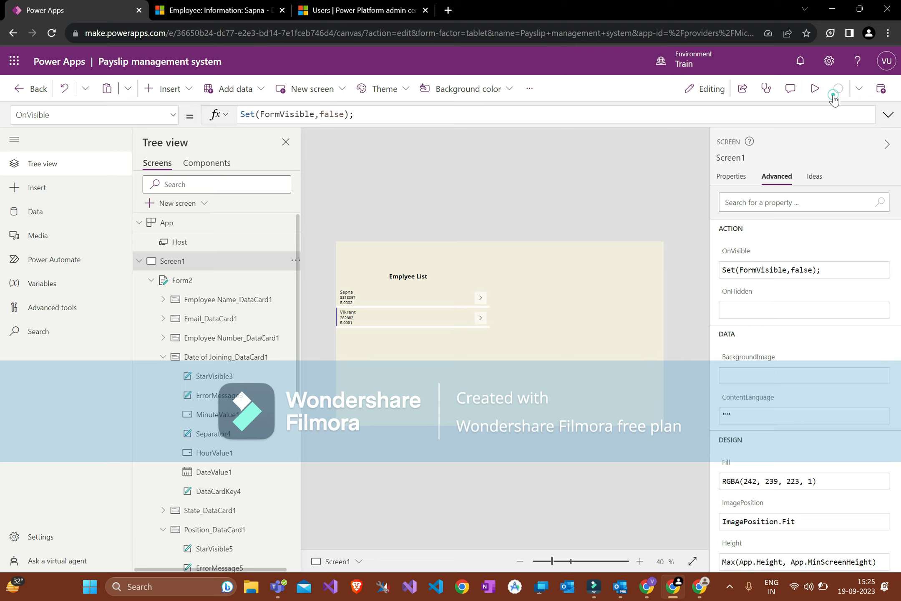
Step: Preview the app, choose the first employee to reveal their details in the form, then exit
{"action": "left_click", "coordinate": [815, 88]}
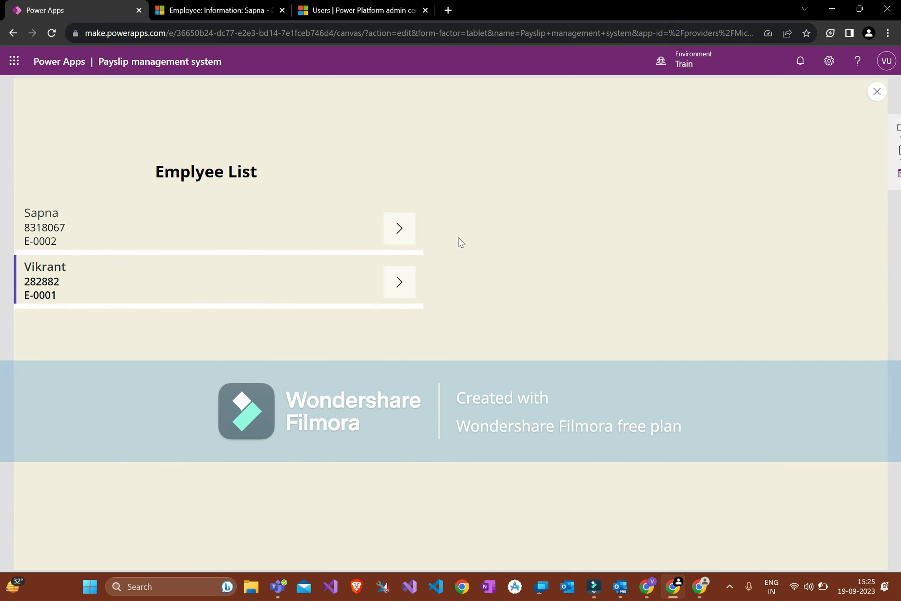
{"action": "left_click", "coordinate": [404, 244]}
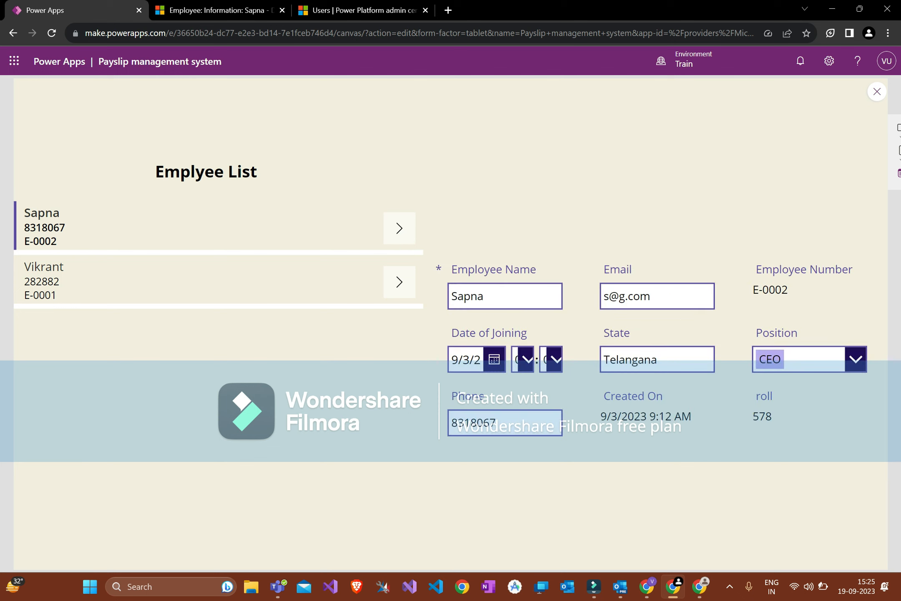
{"action": "double_click", "coordinate": [492, 296]}
{"action": "left_click", "coordinate": [507, 294]}
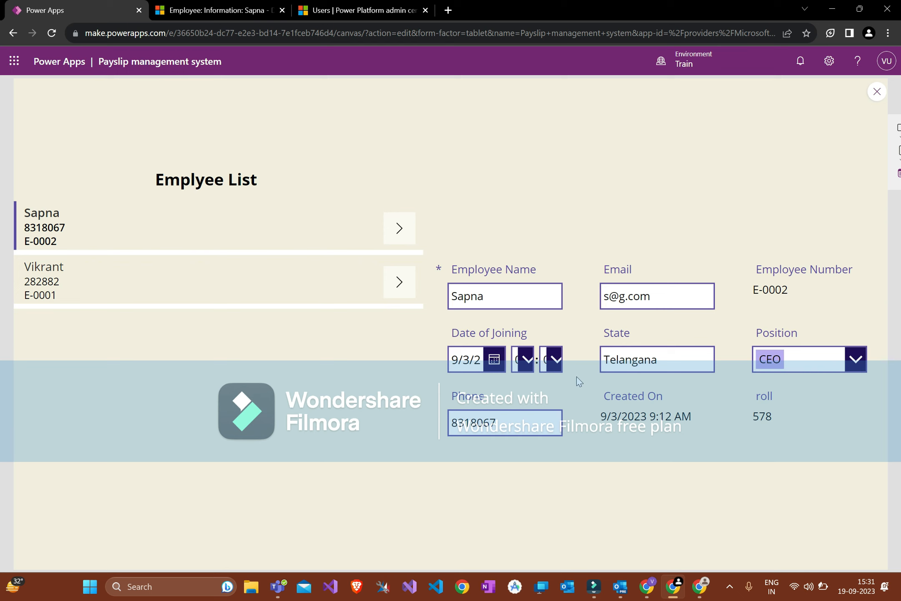
{"action": "key", "text": "Escape"}
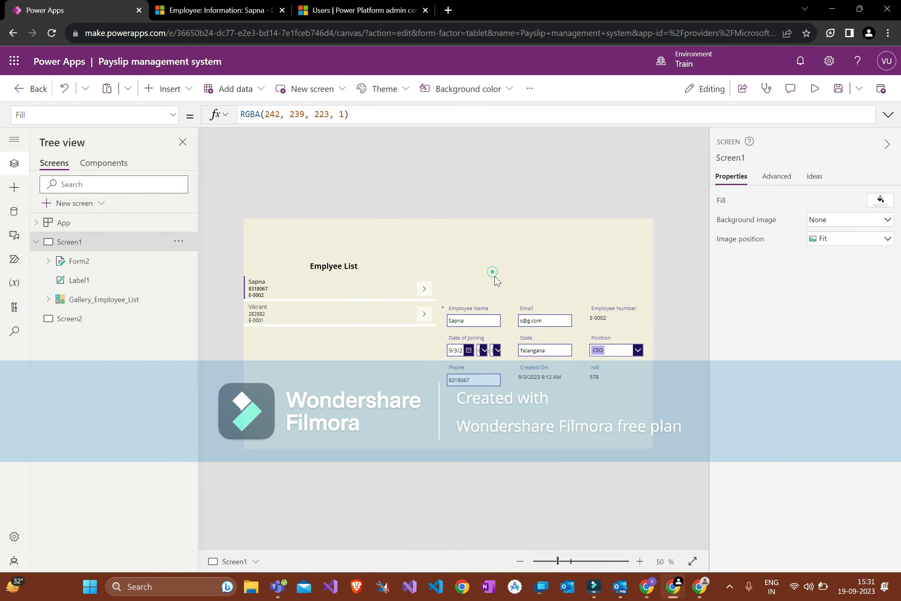
Step: Insert a Check icon onto Screen1 by searching the icon controls
{"action": "left_click", "coordinate": [517, 412]}
{"action": "left_click", "coordinate": [480, 225]}
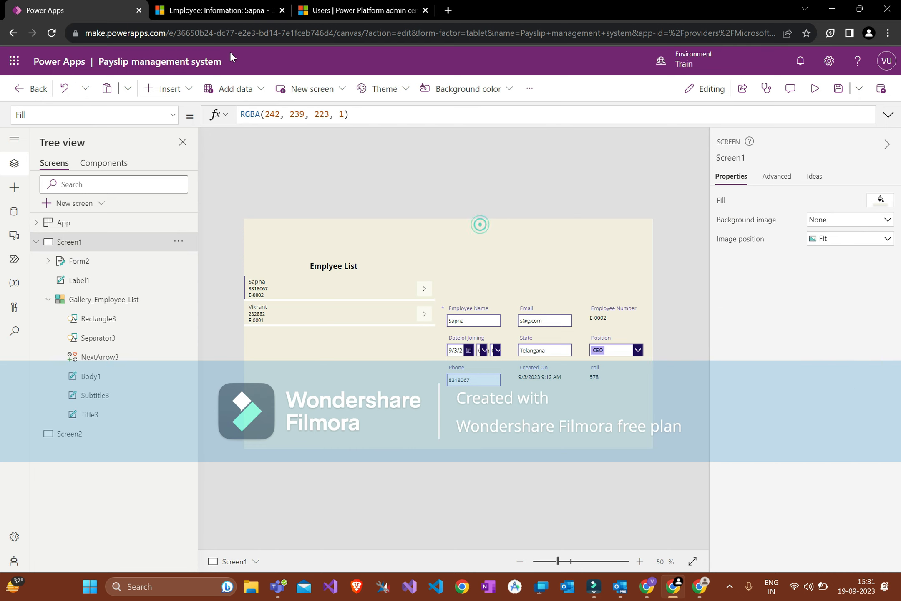
{"action": "left_click", "coordinate": [189, 89]}
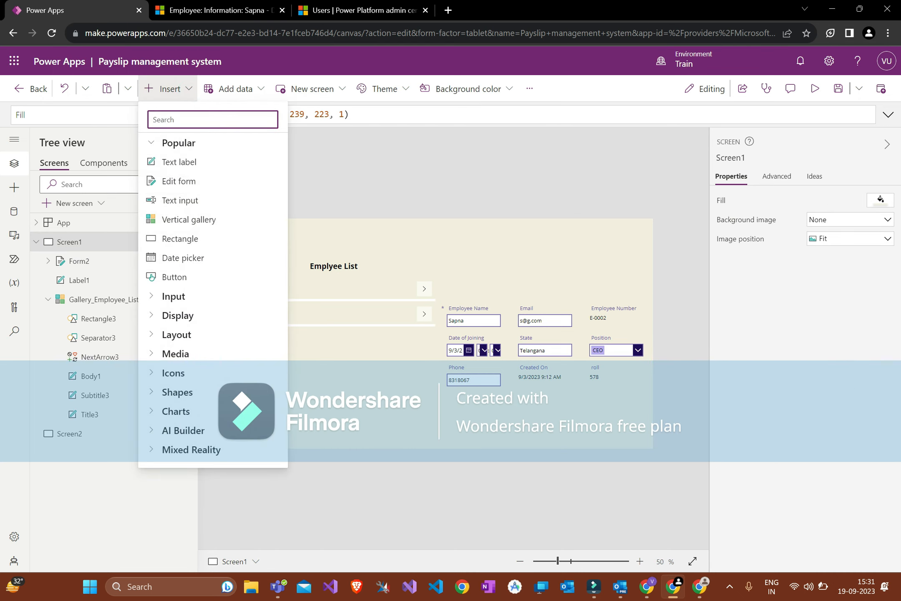
{"action": "type", "text": "icon"}
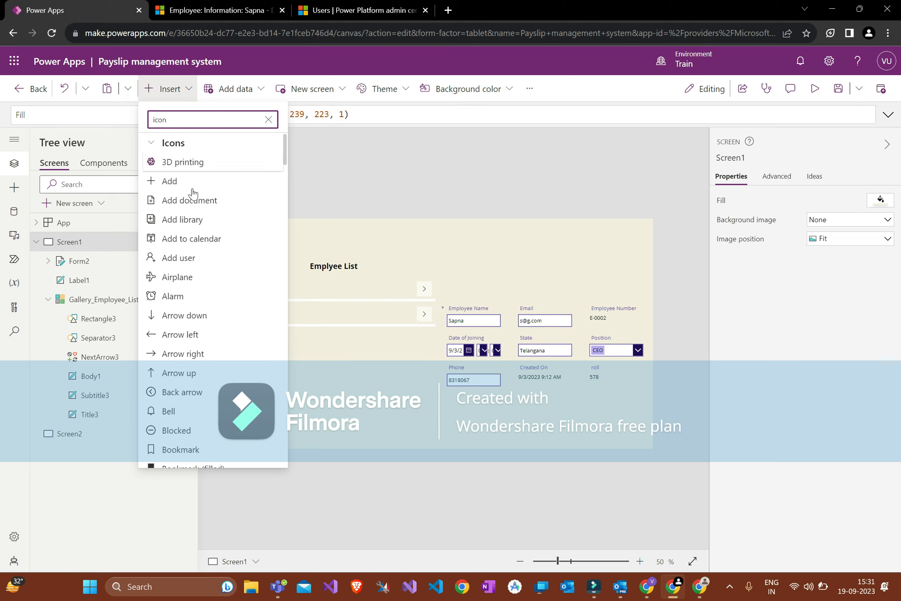
{"action": "scroll", "coordinate": [194, 299], "scroll_direction": "down", "scroll_amount": 1}
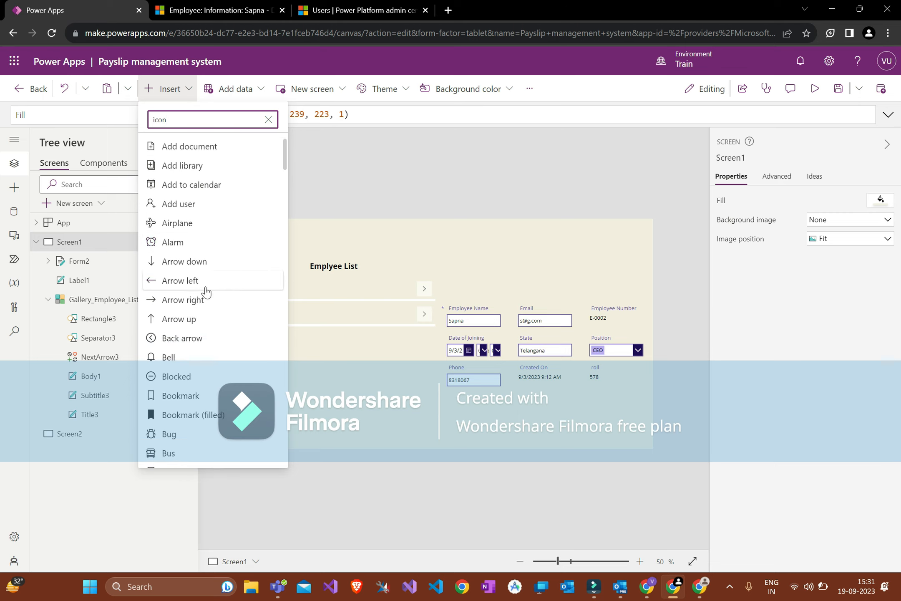
{"action": "scroll", "coordinate": [198, 298], "scroll_direction": "down", "scroll_amount": 6}
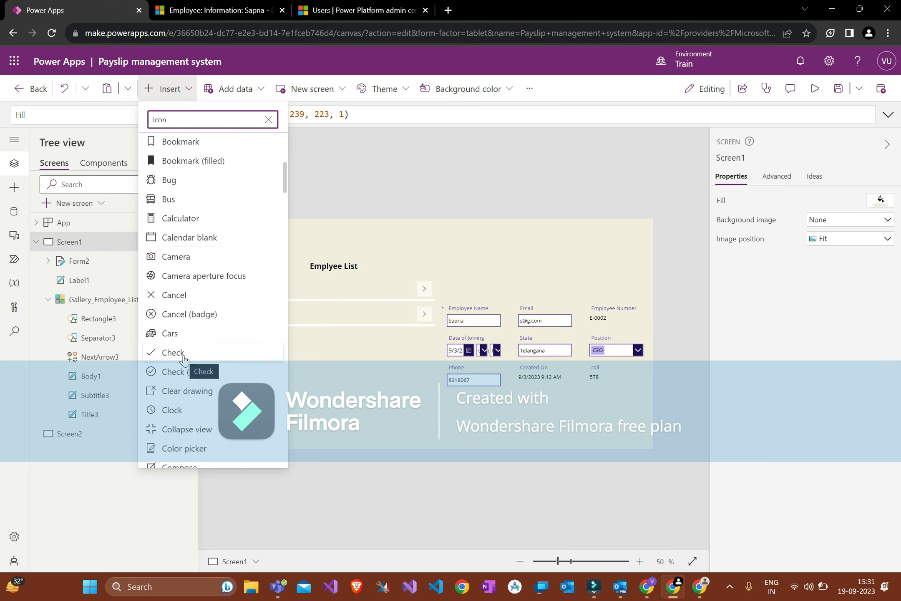
{"action": "left_click", "coordinate": [184, 354]}
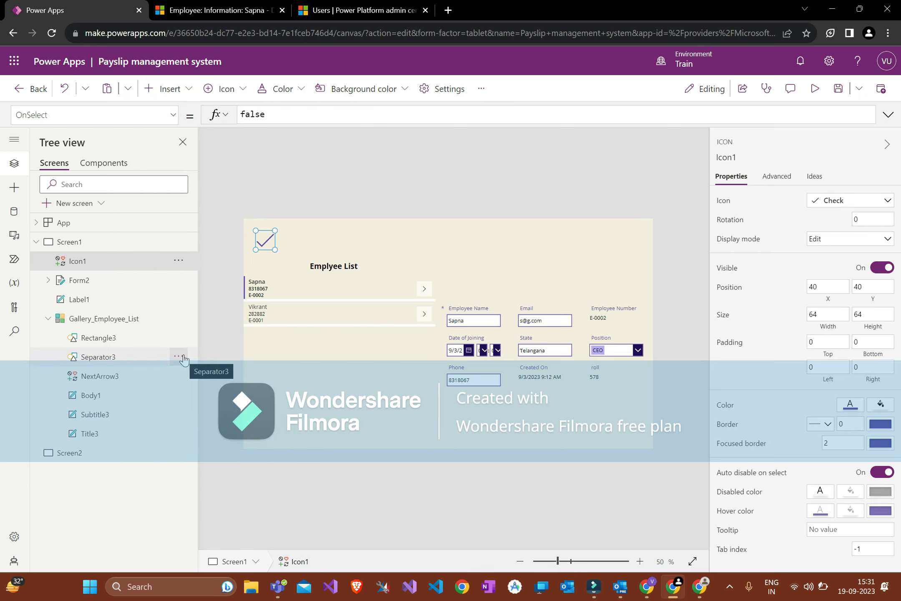
Step: Move the check icon above the form's top-right corner and reselect the form
{"action": "left_click_drag", "start_coordinate": [265, 240], "coordinate": [634, 287]}
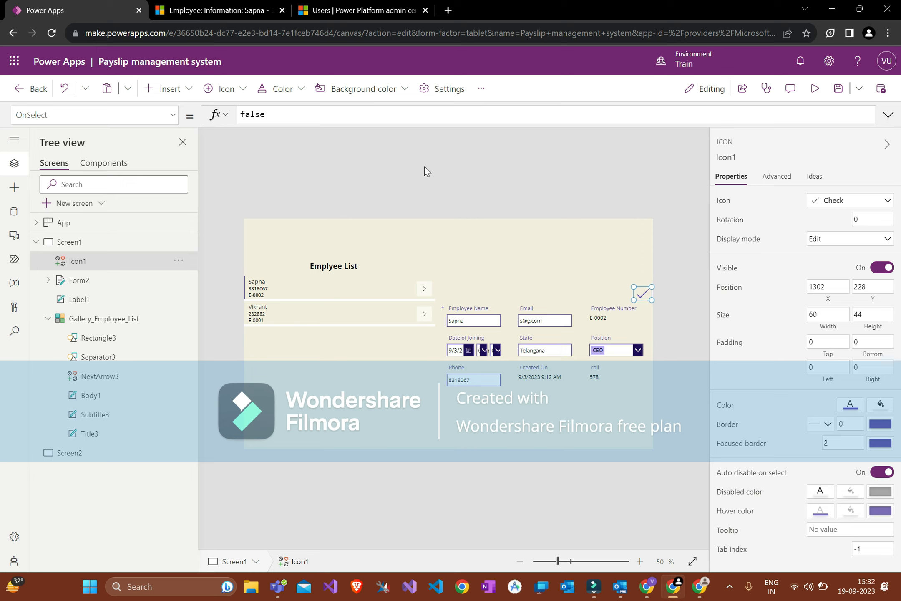
{"action": "double_click", "coordinate": [263, 114]}
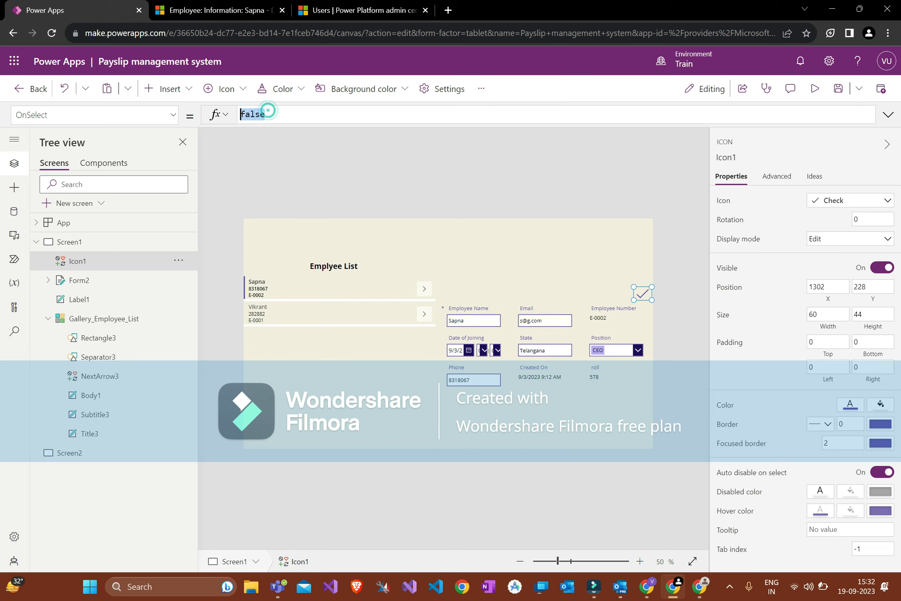
{"action": "left_click", "coordinate": [593, 375]}
{"action": "left_click", "coordinate": [576, 405]}
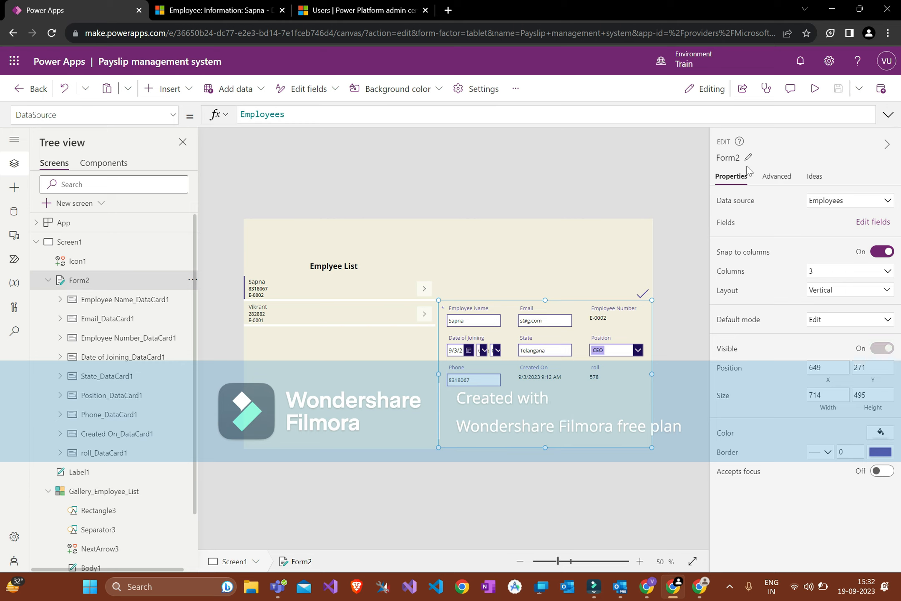
Step: Rename Form2 to EmployeeForm
{"action": "left_click", "coordinate": [733, 158]}
{"action": "type", "text": "Employee"}
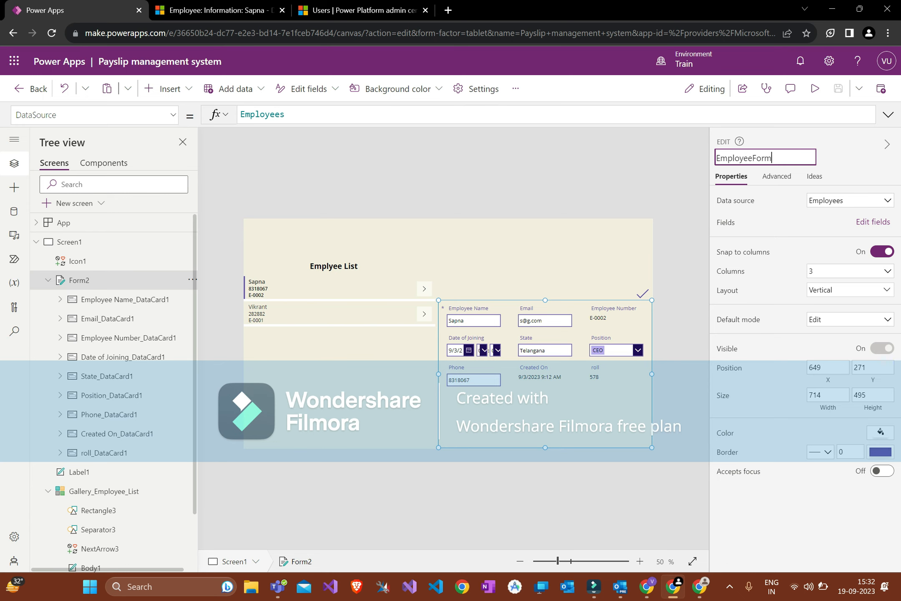
{"action": "left_click", "coordinate": [628, 268]}
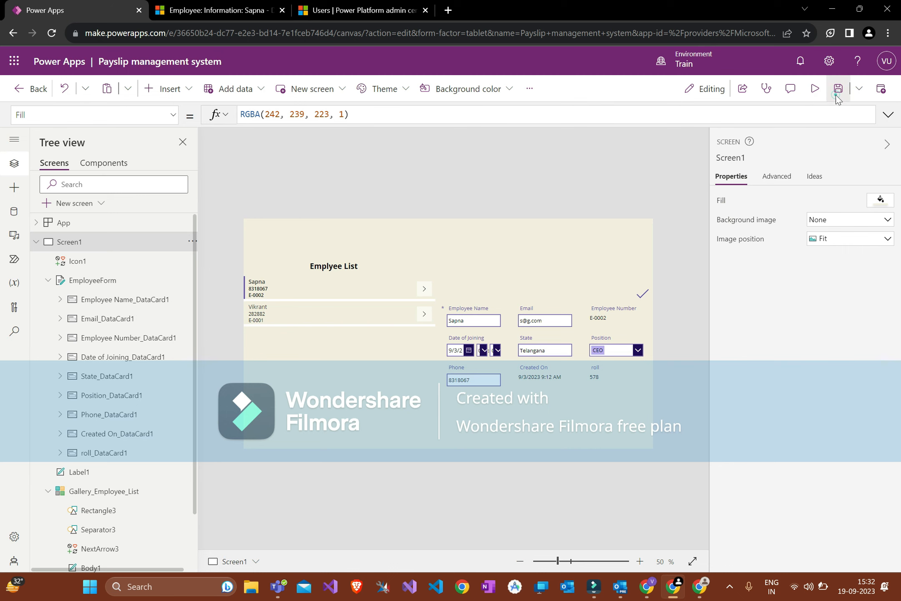
{"action": "left_click", "coordinate": [645, 300]}
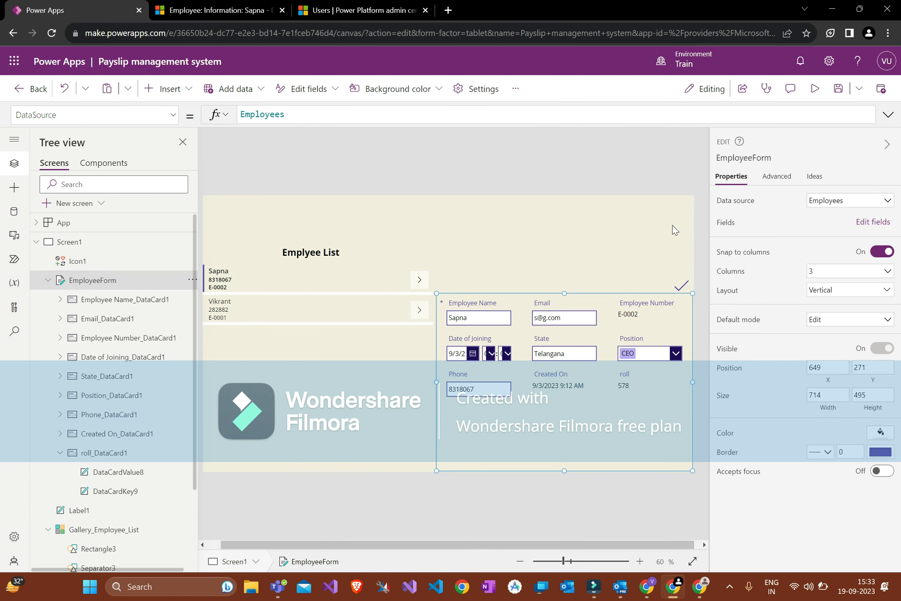
{"action": "left_click", "coordinate": [650, 221]}
Step: Set the check icon's OnSelect to SubmitForm(EmployeeForm) and save the app
{"action": "left_click", "coordinate": [677, 283]}
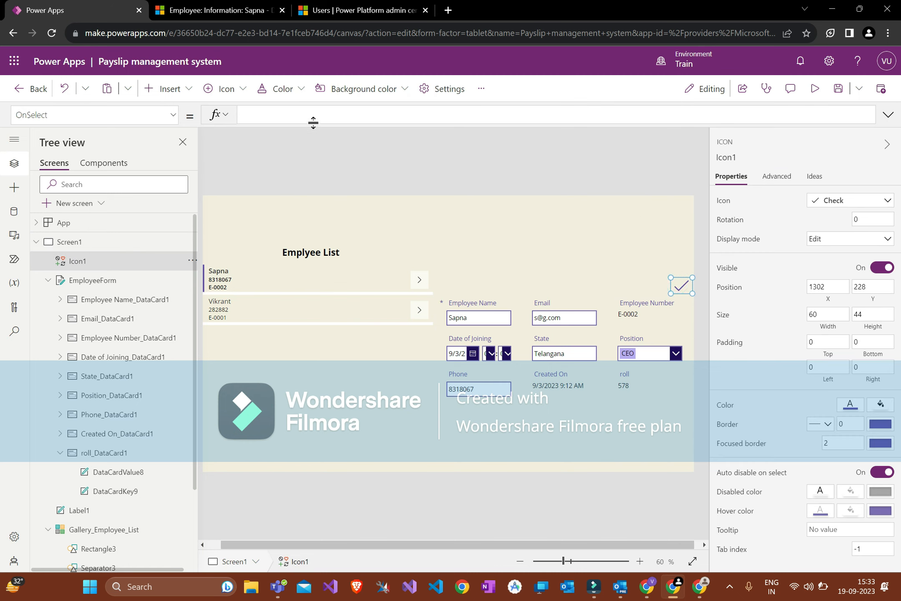
{"action": "left_click", "coordinate": [305, 111]}
{"action": "type", "text": "Sub"}
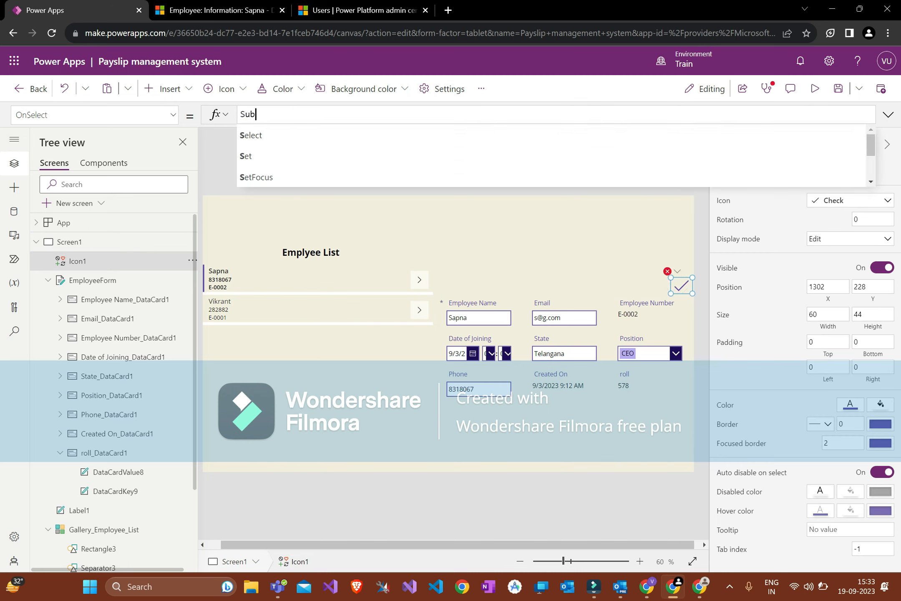
{"action": "type", "text": "mitForm(EmployeeForm)"}
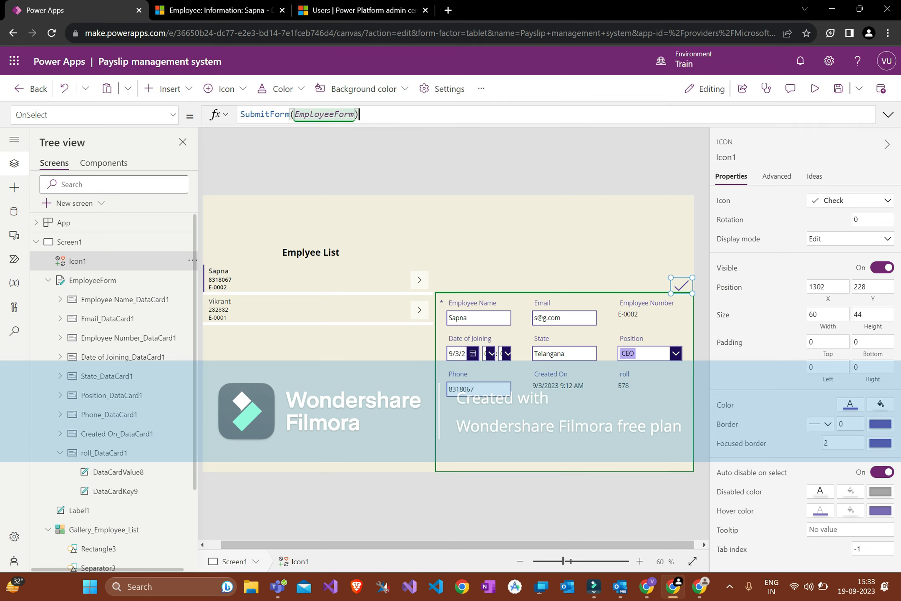
{"action": "left_click", "coordinate": [365, 166]}
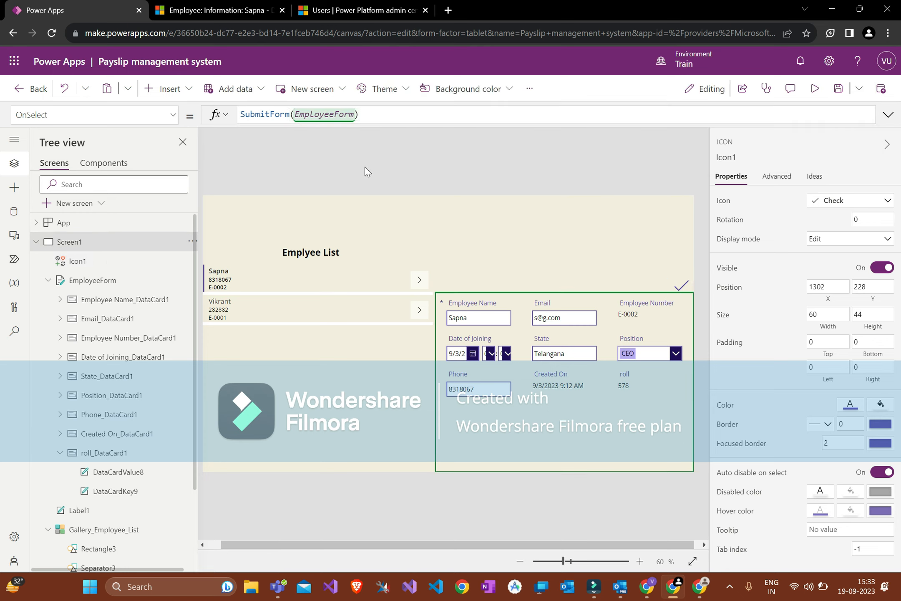
{"action": "left_click", "coordinate": [844, 89]}
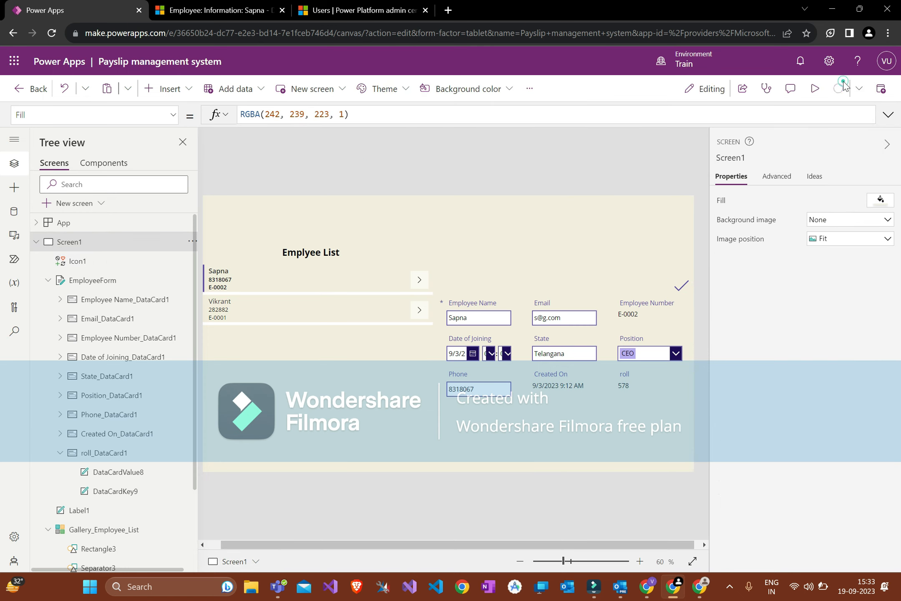
{"action": "left_click", "coordinate": [674, 289]}
{"action": "left_click", "coordinate": [630, 244]}
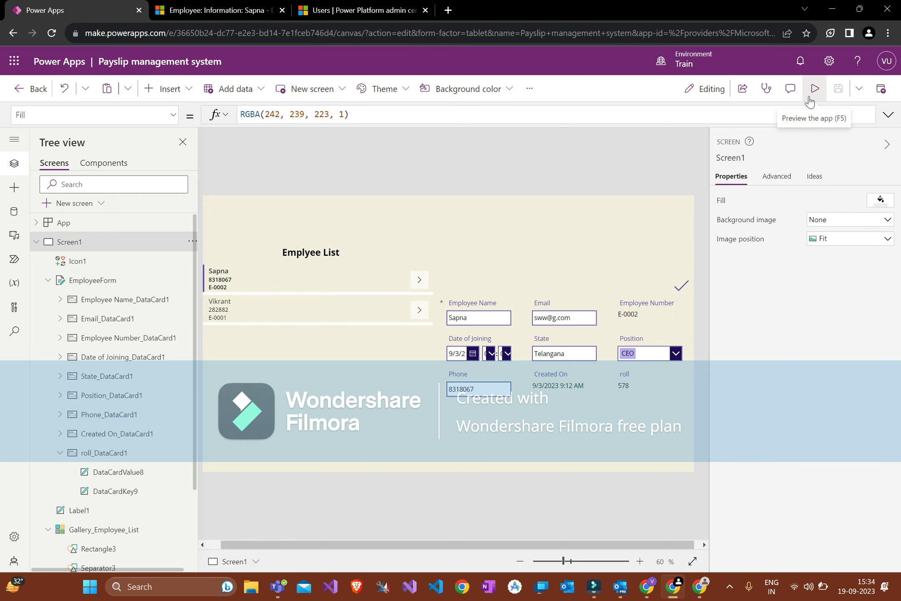
Step: In preview, enter a new phone number for the first employee and submit it with the check icon
{"action": "left_click", "coordinate": [810, 99]}
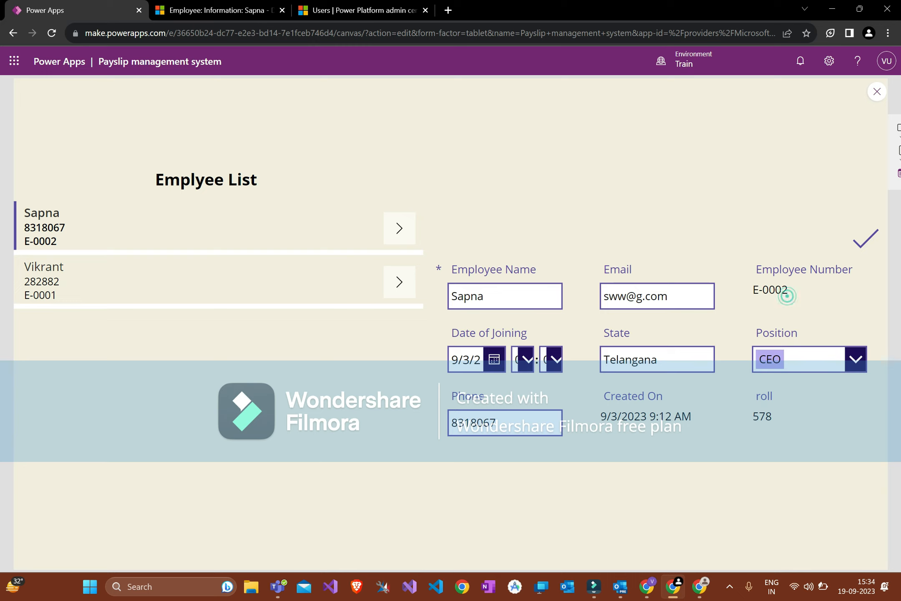
{"action": "left_click", "coordinate": [483, 423]}
{"action": "double_click", "coordinate": [483, 423]}
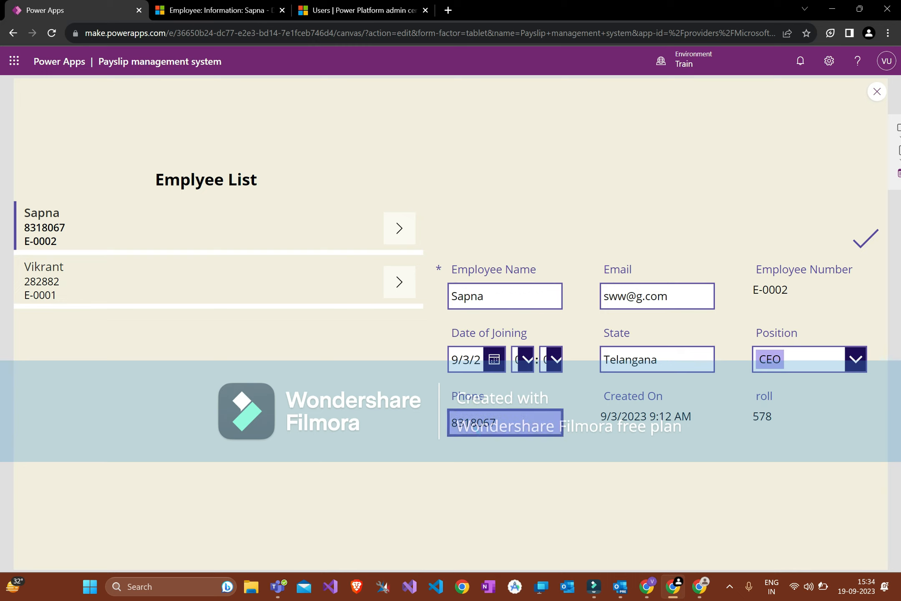
{"action": "key", "text": "Delete"}
{"action": "left_click", "coordinate": [524, 253]}
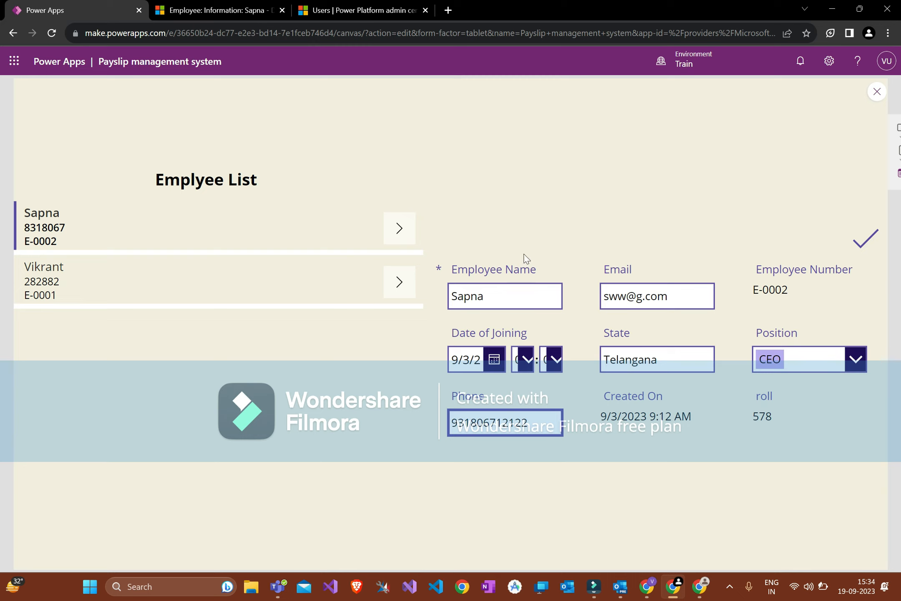
{"action": "left_click", "coordinate": [868, 244]}
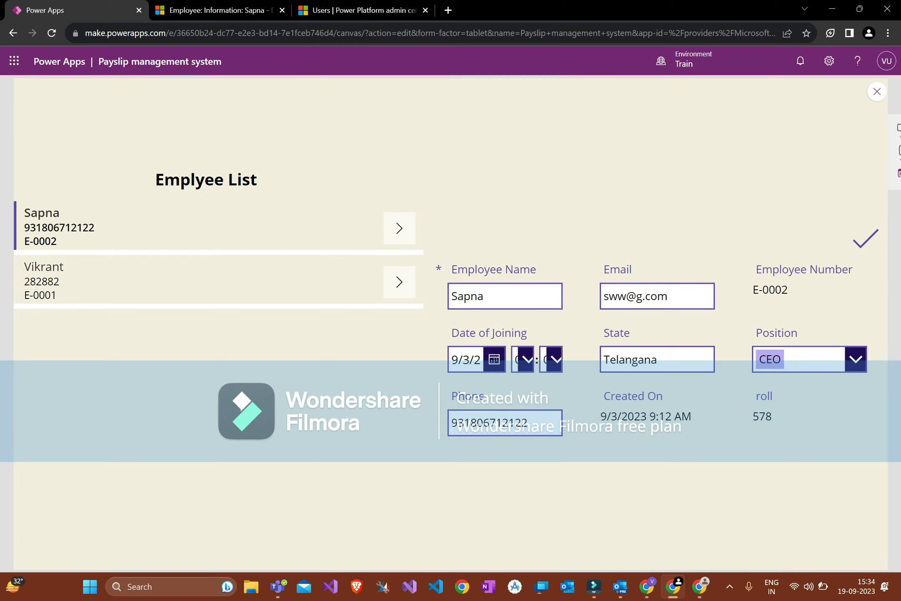
Step: Confirm the updated number in the list, load the second employee, and exit preview
{"action": "double_click", "coordinate": [59, 228]}
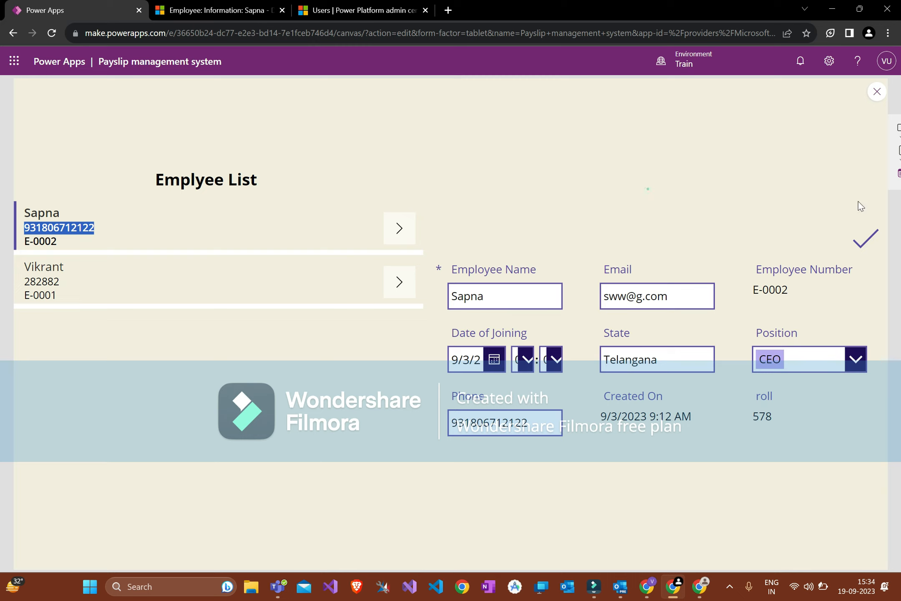
{"action": "left_click", "coordinate": [57, 230]}
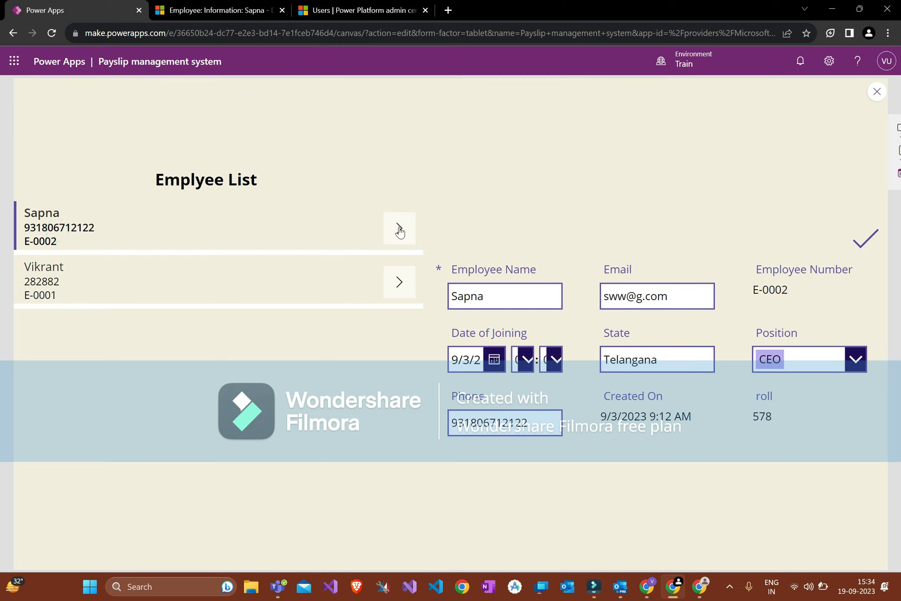
{"action": "left_click", "coordinate": [399, 282]}
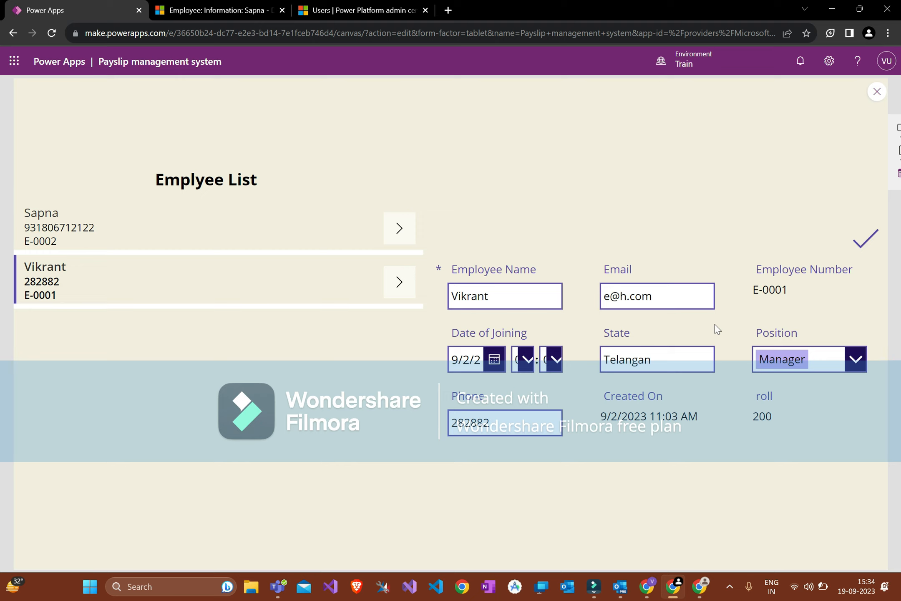
{"action": "key", "text": "Escape"}
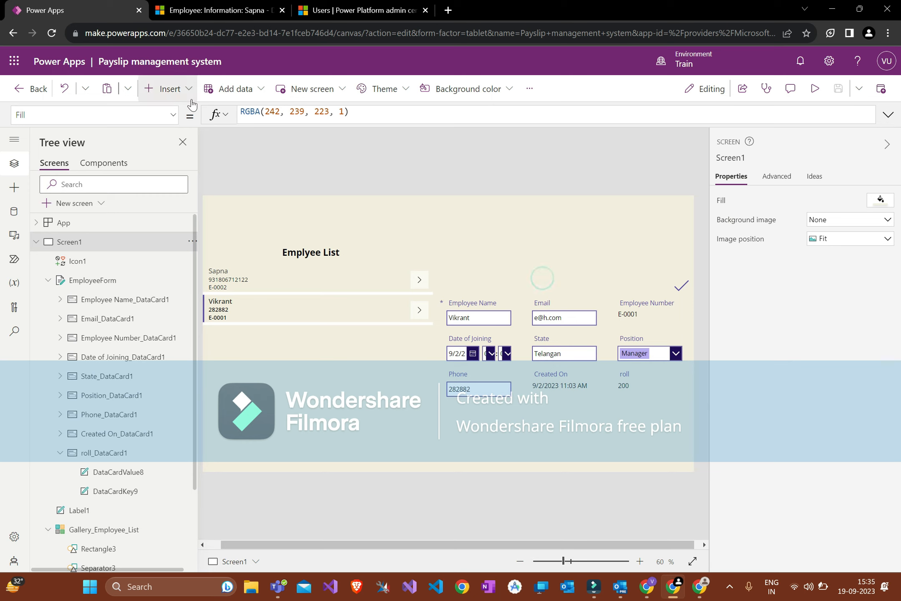
Step: Insert an Edit pencil icon (Icon2) and place it beside the check icon
{"action": "left_click", "coordinate": [166, 88]}
{"action": "type", "text": "edit"}
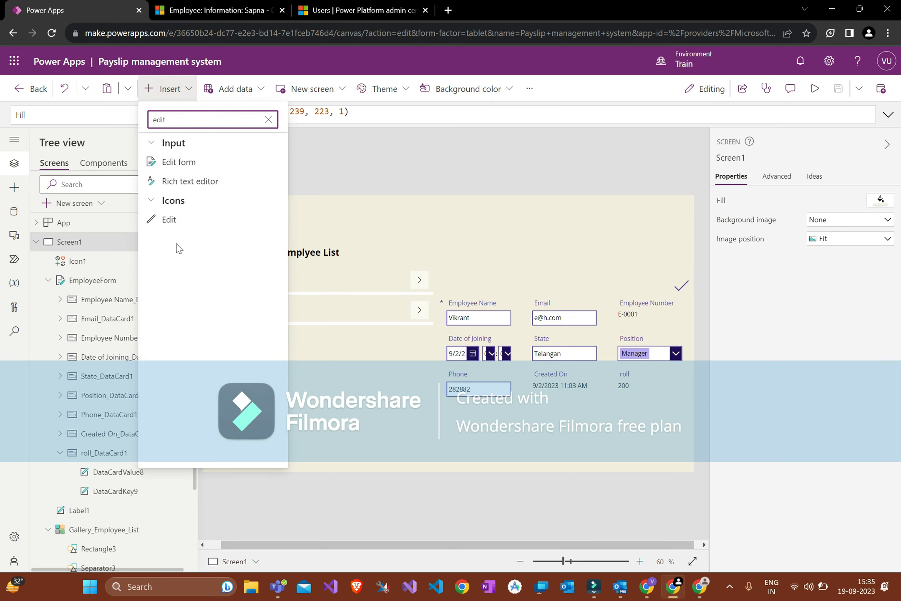
{"action": "left_click", "coordinate": [175, 221]}
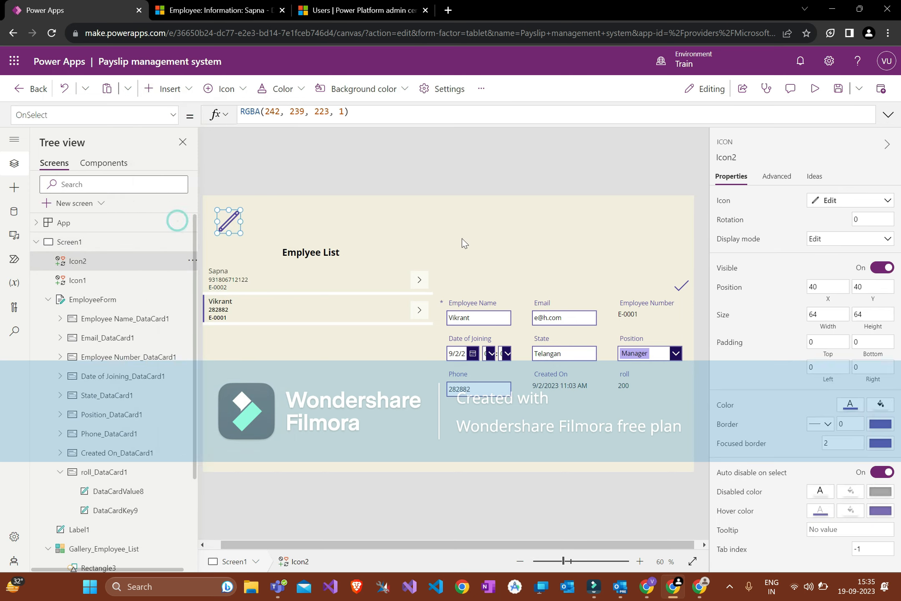
{"action": "left_click_drag", "start_coordinate": [439, 238], "coordinate": [645, 281]}
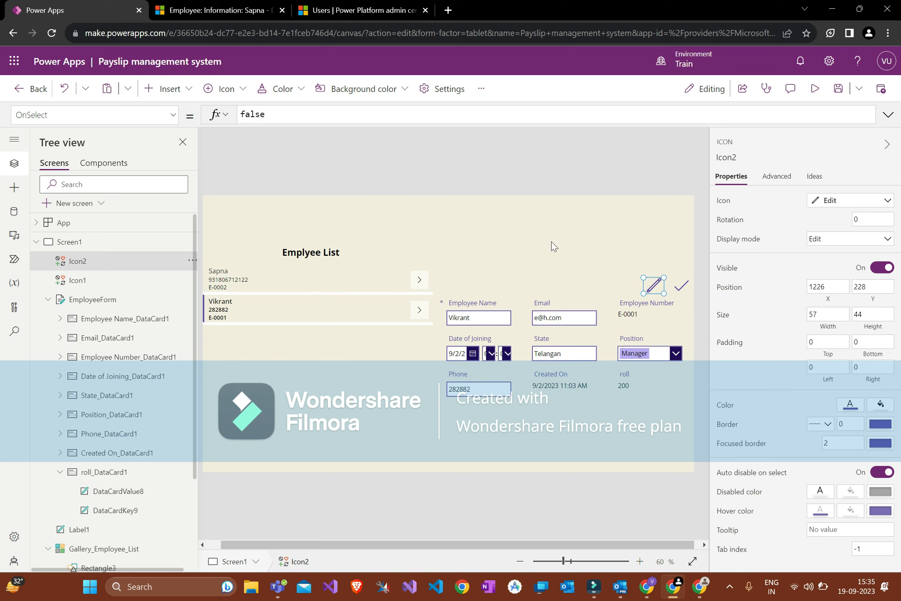
Step: Set EmployeeForm's DefaultMode property to Edit mode
{"action": "left_click", "coordinate": [583, 434]}
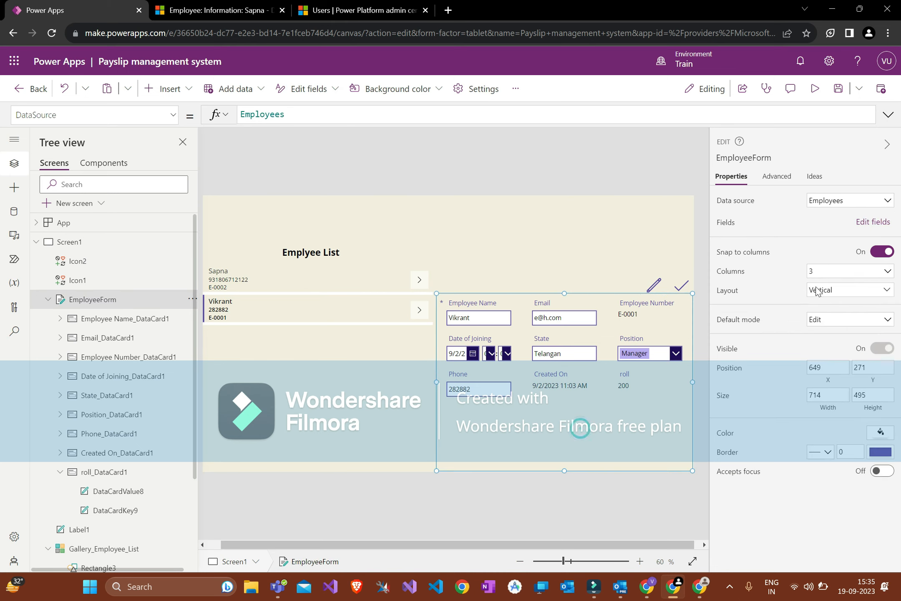
{"action": "left_click", "coordinate": [56, 115]}
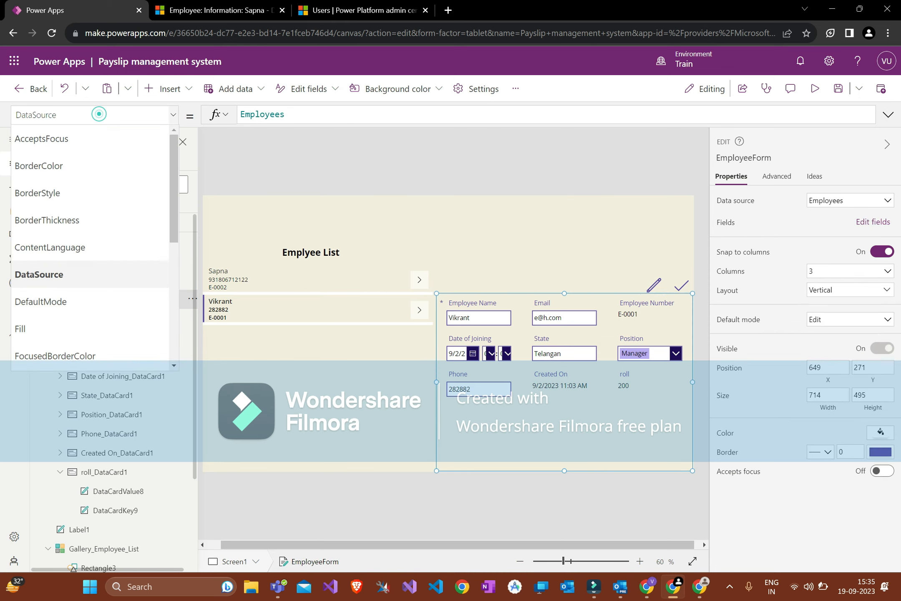
{"action": "left_click", "coordinate": [96, 281]}
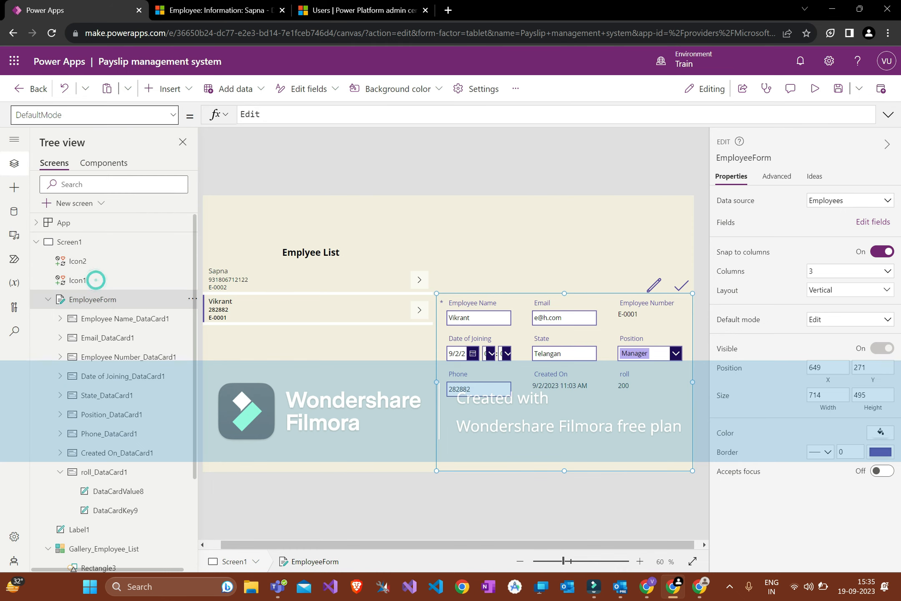
{"action": "left_click", "coordinate": [290, 113]}
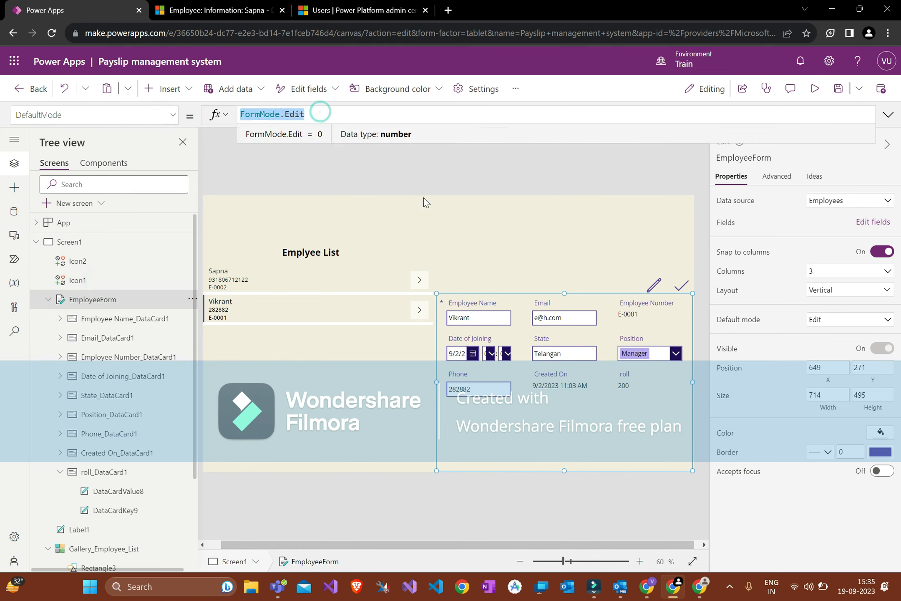
{"action": "left_click", "coordinate": [658, 277]}
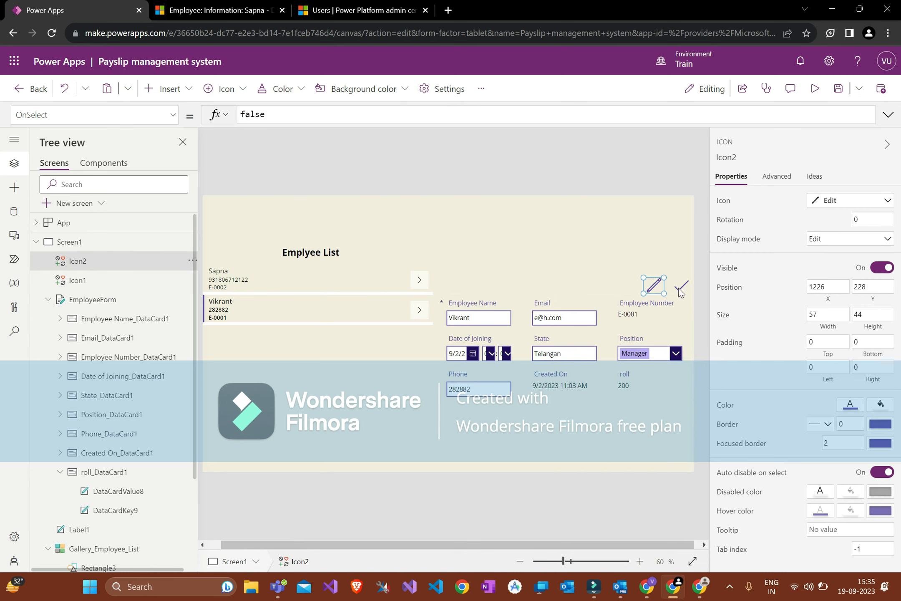
Step: Select the pencil icon and highlight its OnSelect value false for replacement
{"action": "left_click", "coordinate": [680, 289]}
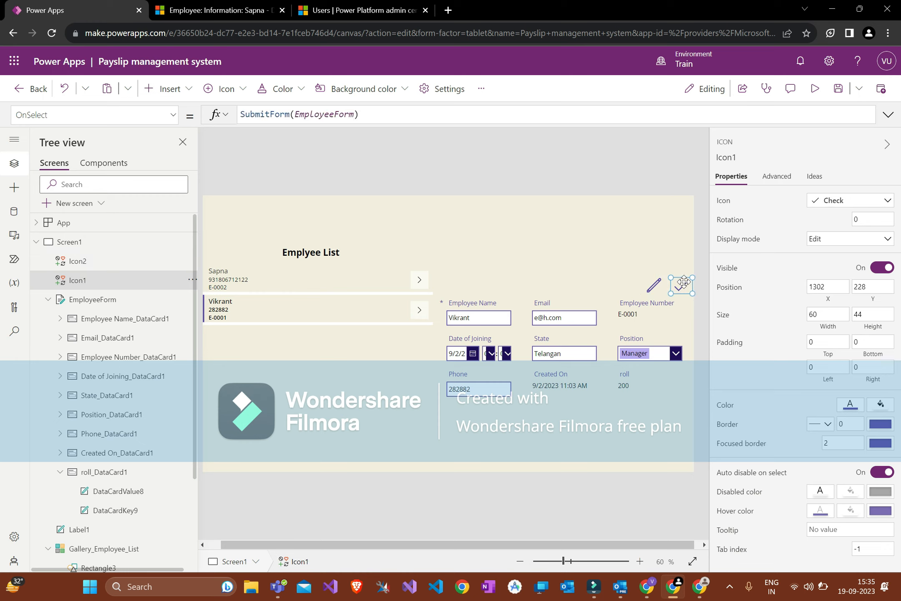
{"action": "left_click", "coordinate": [654, 286]}
{"action": "double_click", "coordinate": [292, 115]}
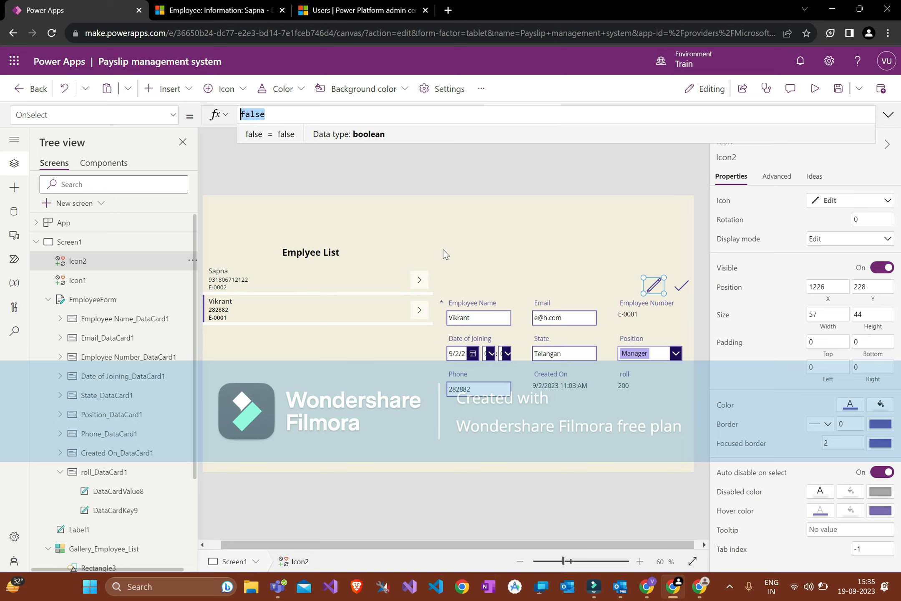
Step: Replace the pencil icon's OnSelect with Set(EnableEmployeeForm,true); and select the formula text
{"action": "type", "text": "Set("}
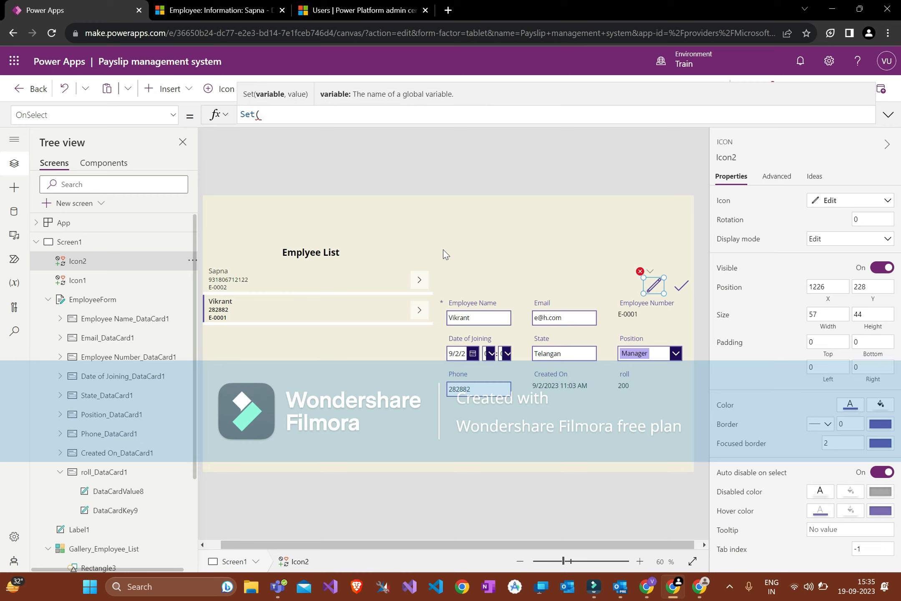
{"action": "type", "text": "Enable"}
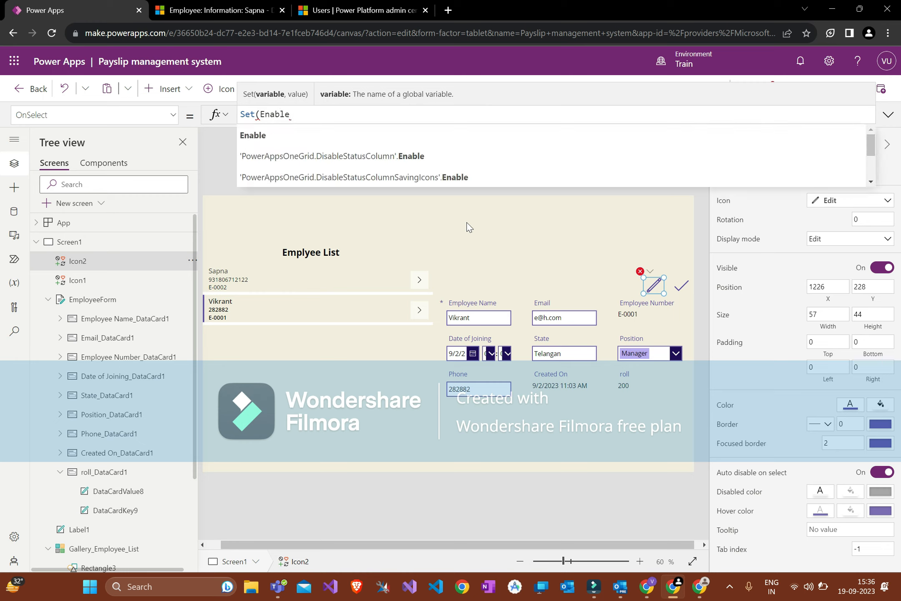
{"action": "type", "text": "Employ"}
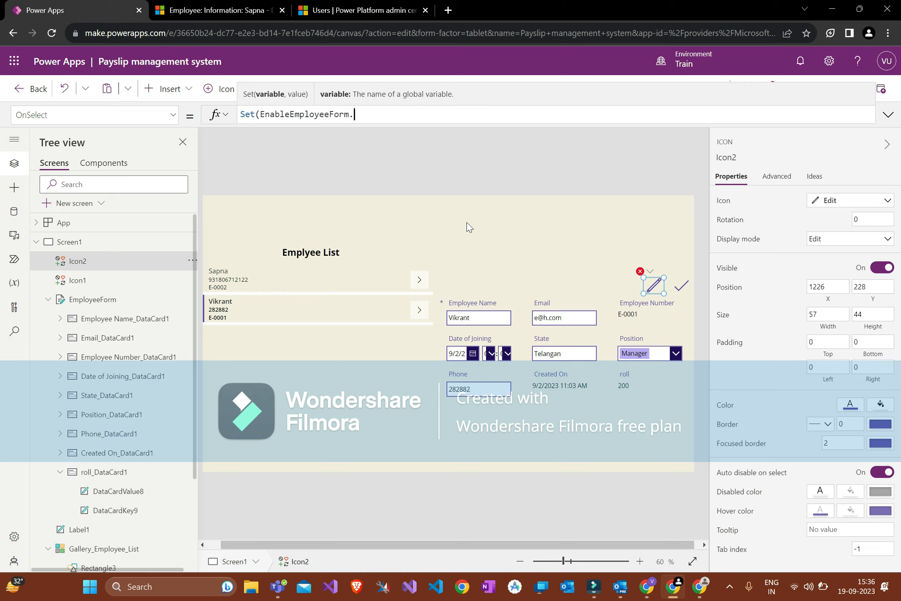
{"action": "type", "text": "eeForm,true);"}
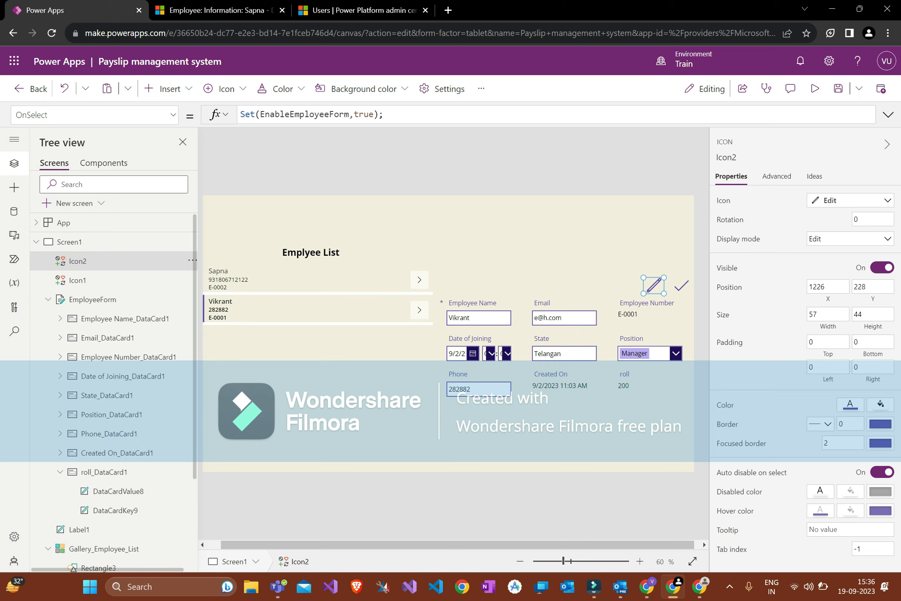
{"action": "key", "text": "ctrl+a"}
{"action": "key", "text": "ctrl+c"}
Step: Append Set(EnableEmployeeForm,false) on a new line after the check icon's submit action
{"action": "left_click", "coordinate": [684, 287]}
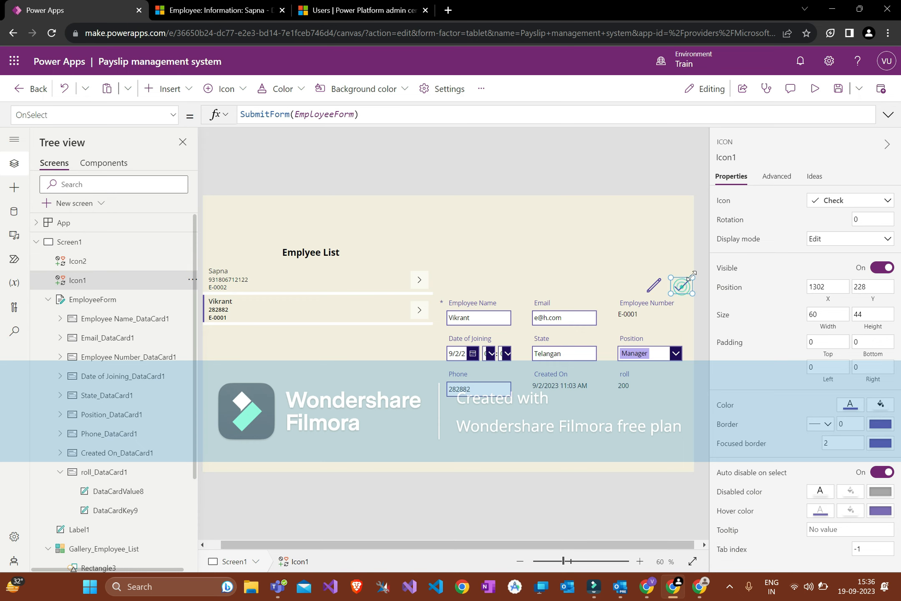
{"action": "left_click", "coordinate": [396, 114]}
{"action": "type", "text": ";"}
{"action": "key", "text": "shift+Return"}
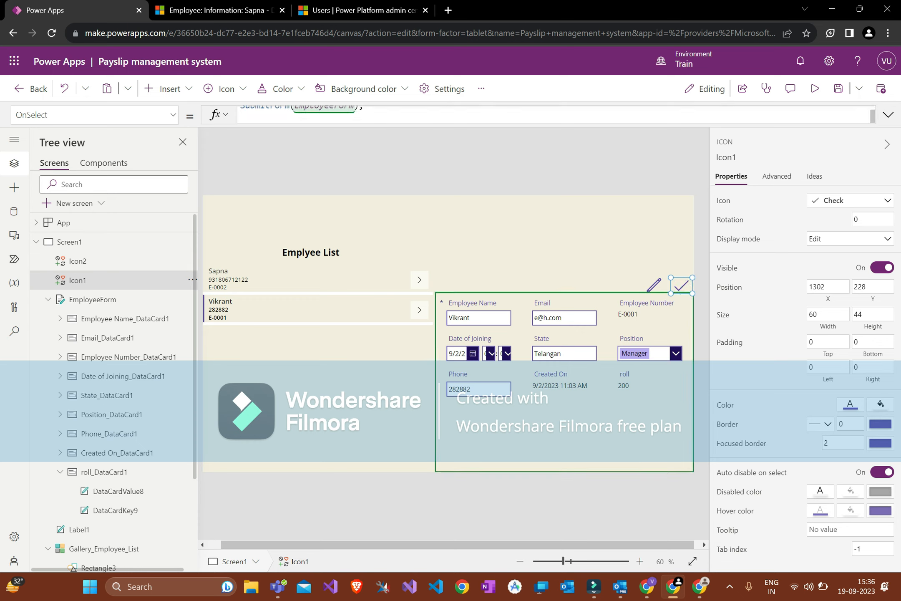
{"action": "key", "text": "ctrl+v"}
{"action": "double_click", "coordinate": [364, 117]}
{"action": "type", "text": "false"}
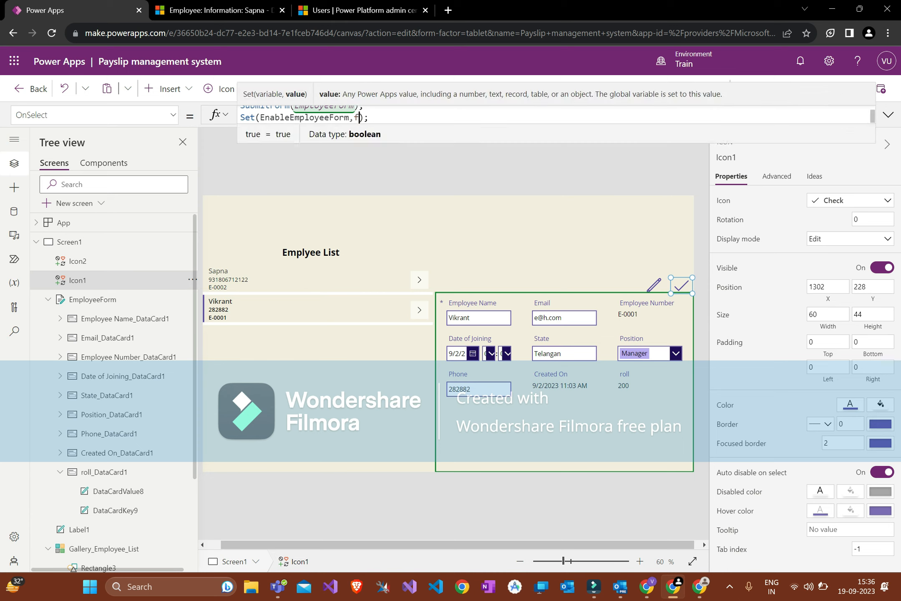
{"action": "left_click", "coordinate": [372, 184]}
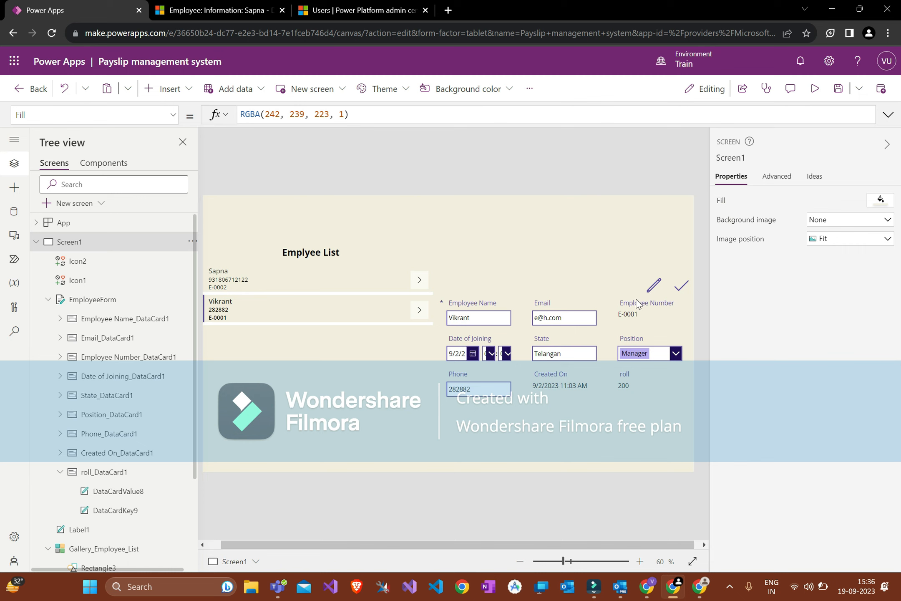
Step: Start EmployeeForm's DefaultMode formula with If(EnableEmployeeForm as the condition
{"action": "left_click", "coordinate": [575, 411]}
{"action": "left_click", "coordinate": [262, 116]}
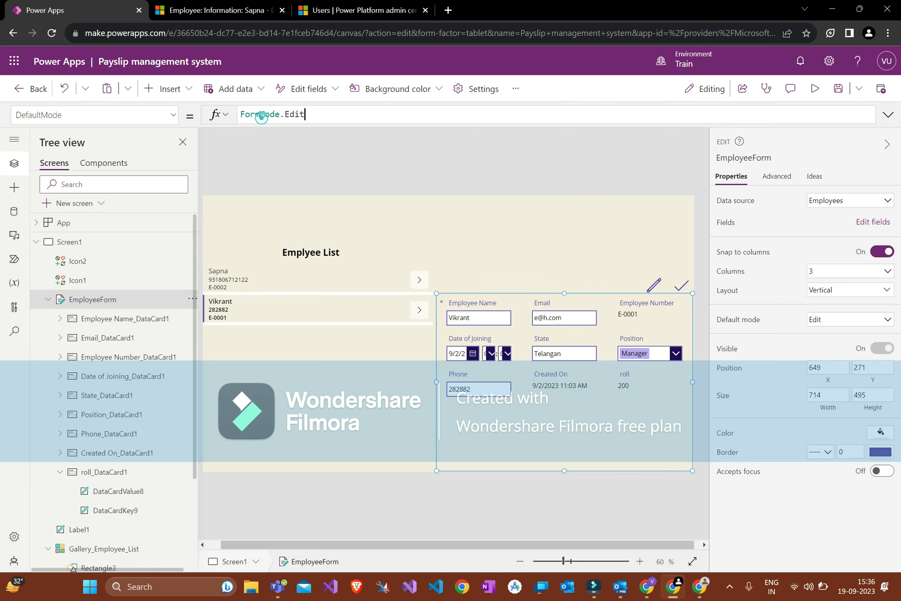
{"action": "left_click", "coordinate": [241, 114]}
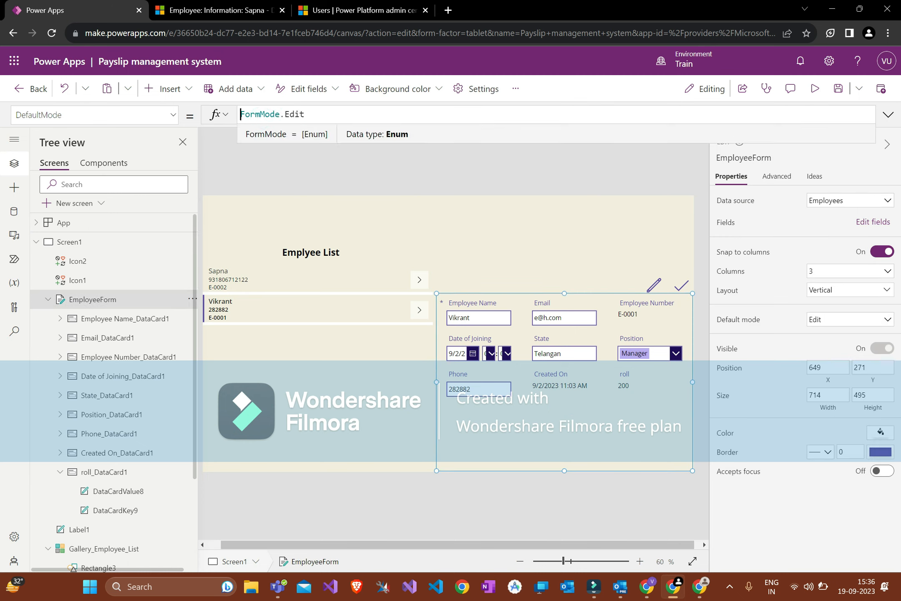
{"action": "type", "text": "If("}
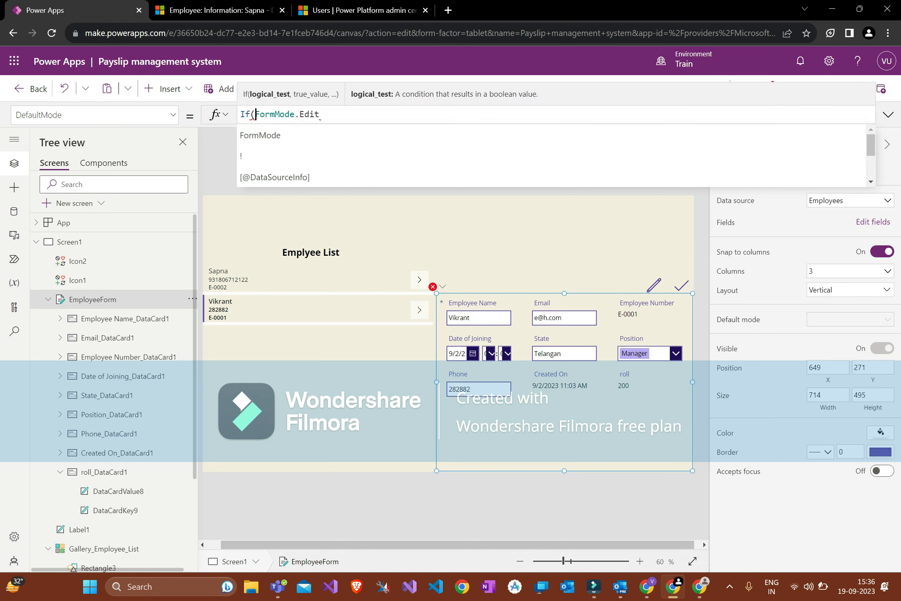
{"action": "key", "text": "ctrl+v"}
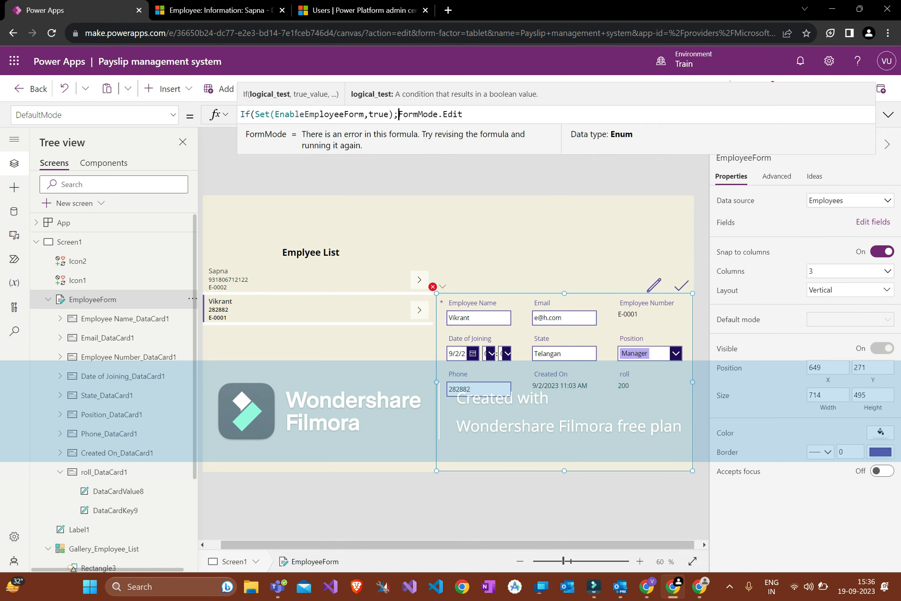
{"action": "key", "text": "BackSpace"}
{"action": "key", "text": "BackSpace"}
{"action": "key", "text": "BackSpace"}
{"action": "key", "text": "BackSpace"}
{"action": "key", "text": "BackSpace"}
{"action": "key", "text": "BackSpace"}
{"action": "key", "text": "BackSpace"}
{"action": "key", "text": "ctrl+Left"}
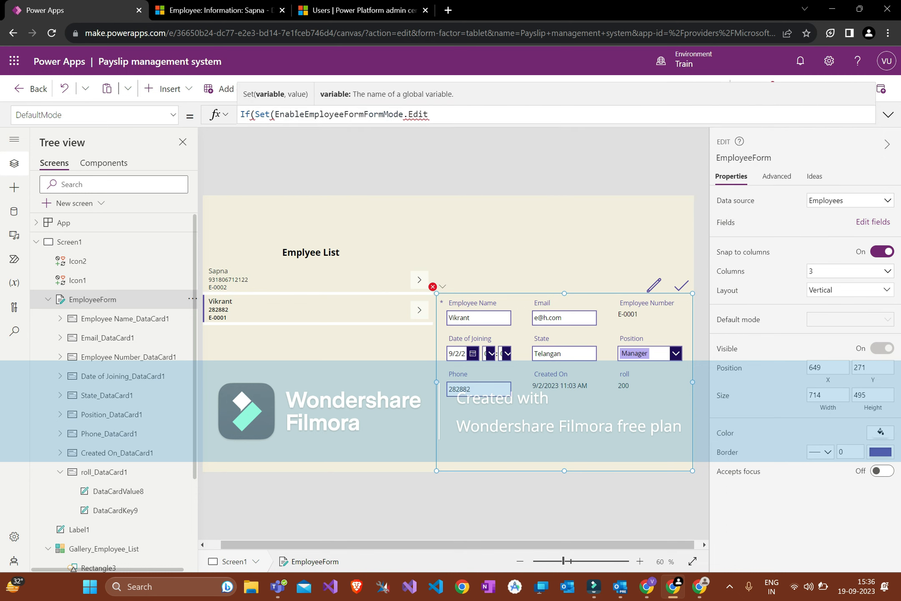
{"action": "key", "text": "BackSpace"}
{"action": "key", "text": "BackSpace"}
{"action": "key", "text": "BackSpace"}
{"action": "key", "text": "BackSpace"}
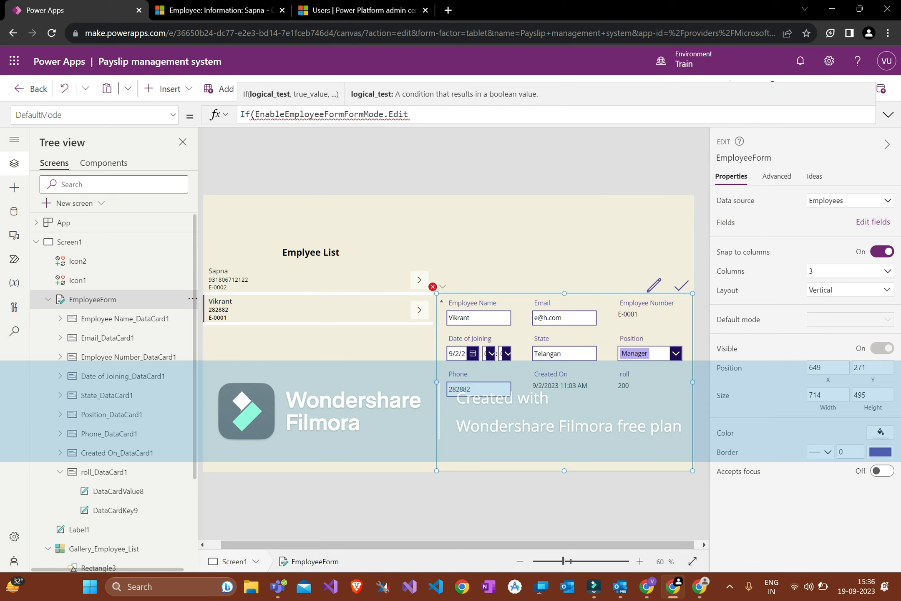
Step: Complete DefaultMode as If(EnableEmployeeForm,FormMode.Edit,FormMode.View)
{"action": "left_click", "coordinate": [344, 114]}
{"action": "type", "text": ","}
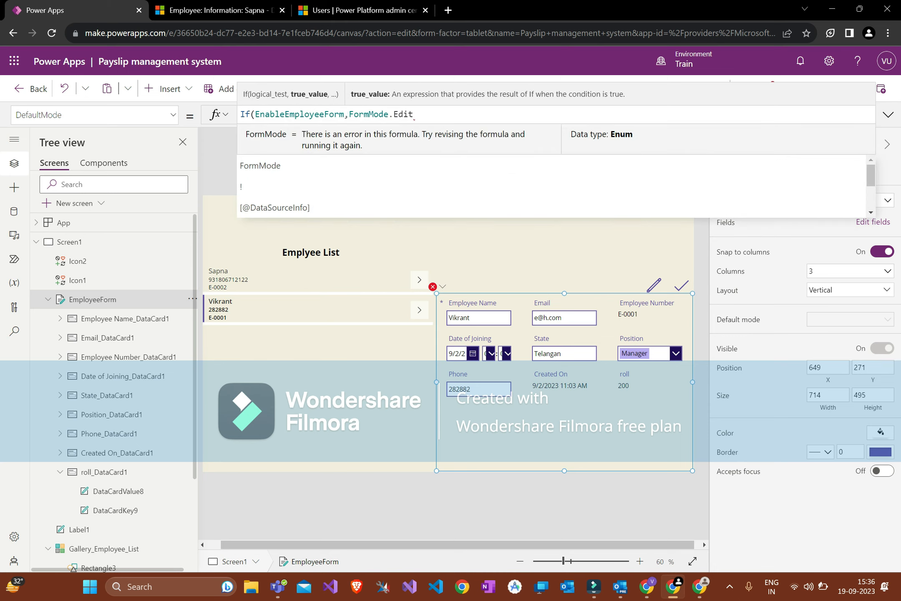
{"action": "left_click", "coordinate": [310, 114]}
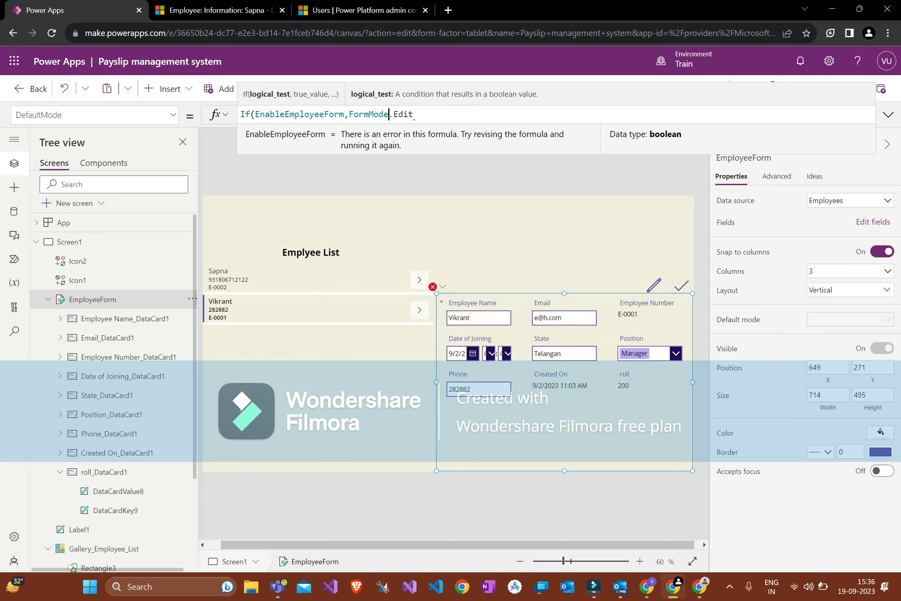
{"action": "left_click", "coordinate": [416, 115]}
{"action": "type", "text": ","}
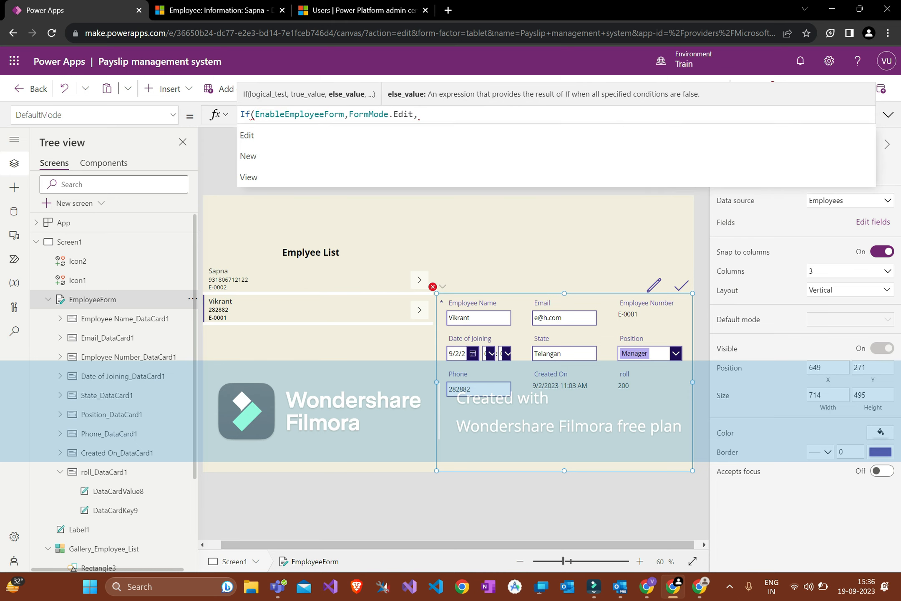
{"action": "type", "text": "Form"}
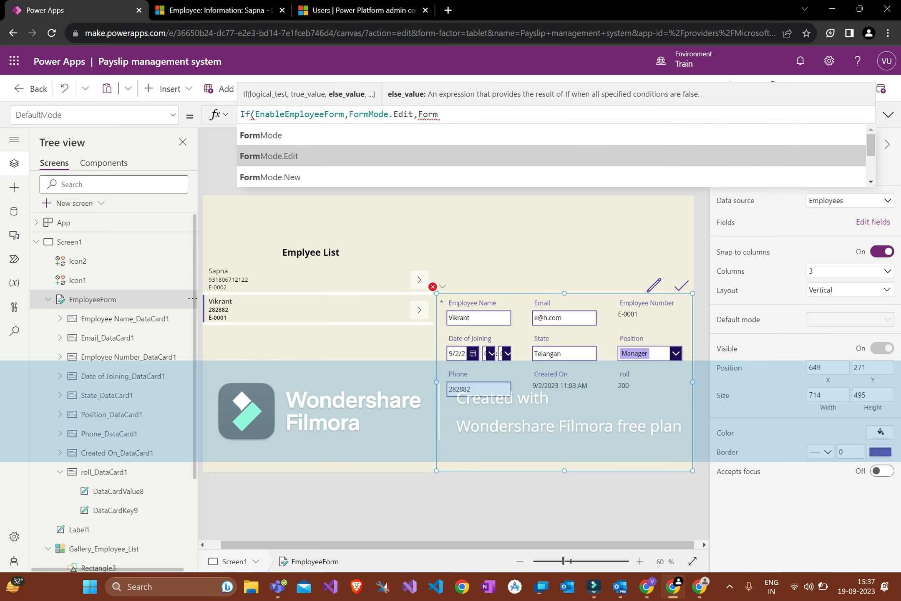
{"action": "type", "text": "Mode.View"}
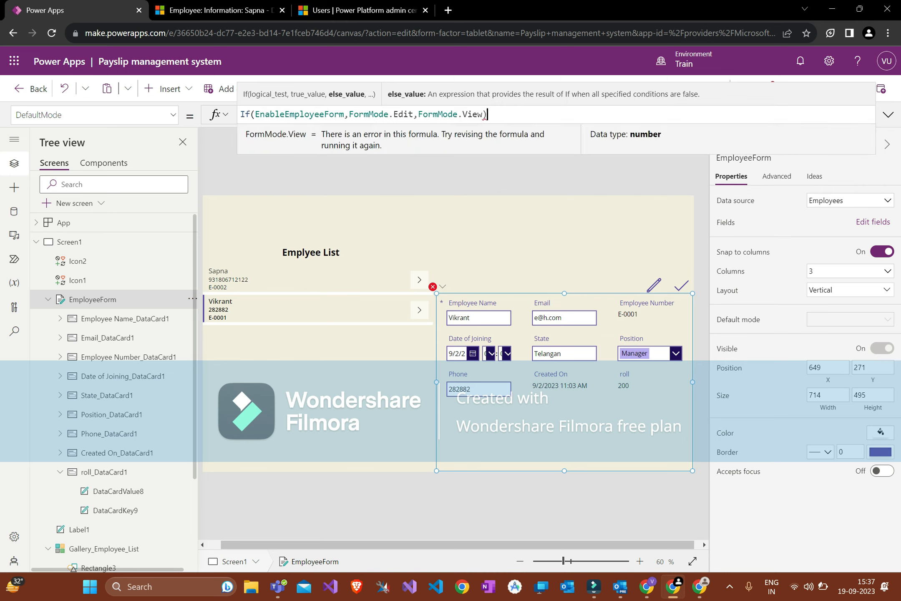
Step: Save the app and preview it to confirm the employee form opens read-only
{"action": "left_click", "coordinate": [546, 227]}
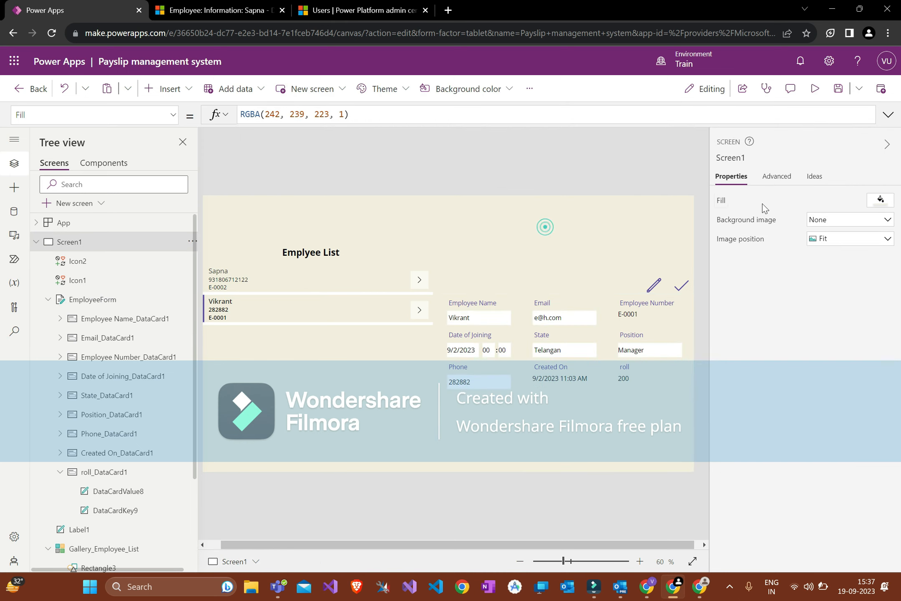
{"action": "left_click", "coordinate": [836, 93]}
{"action": "left_click", "coordinate": [499, 319]}
{"action": "left_click", "coordinate": [815, 88]}
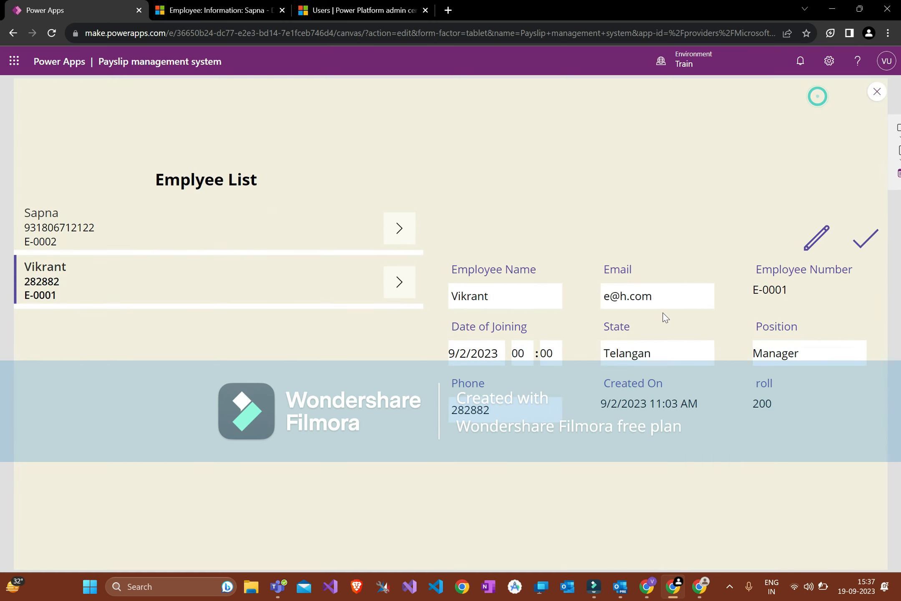
{"action": "left_click", "coordinate": [499, 306]}
{"action": "left_click", "coordinate": [256, 235]}
{"action": "key", "text": "Escape"}
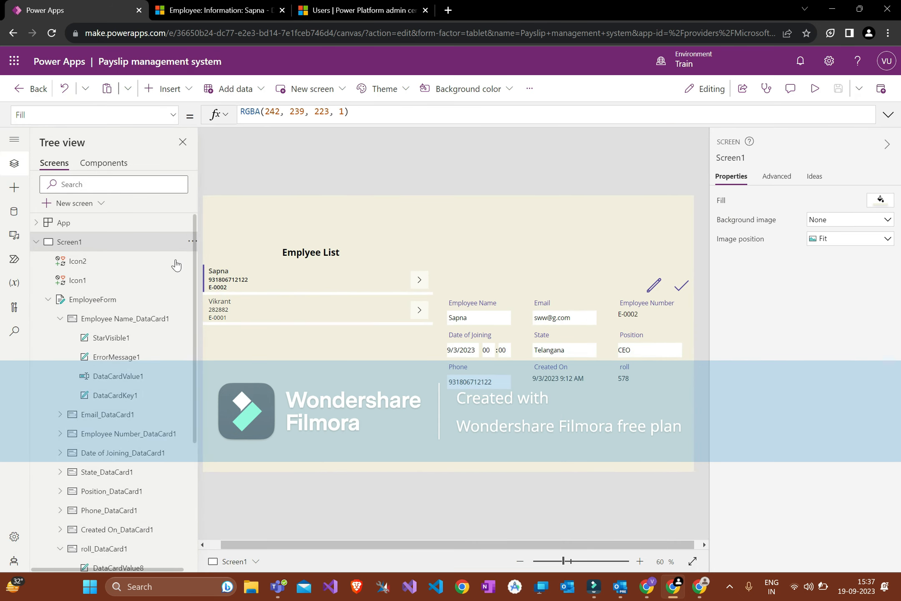
Step: Collapse Screen1 in the tree, view Screen2 and Screen1, and preview the app again
{"action": "left_click", "coordinate": [37, 241]}
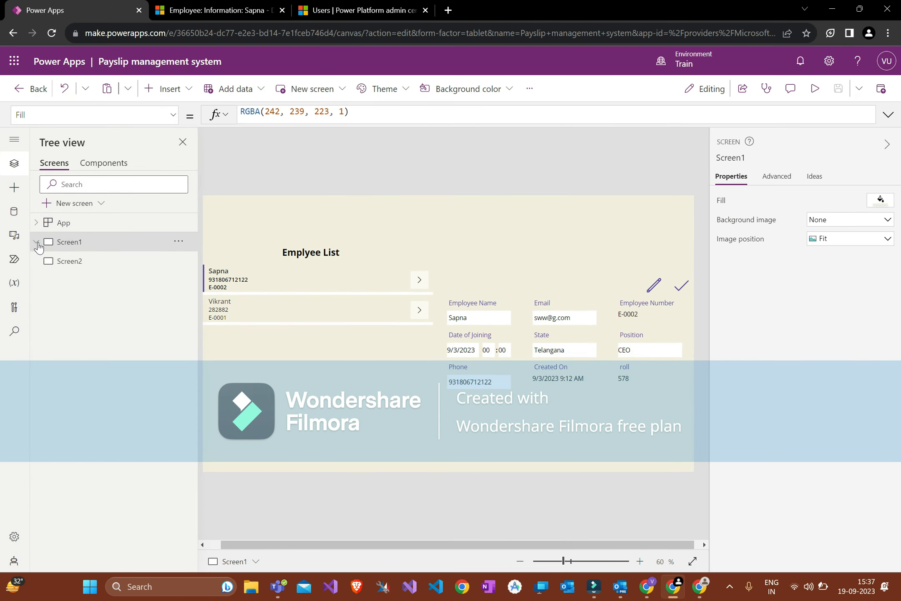
{"action": "left_click", "coordinate": [84, 263]}
{"action": "left_click", "coordinate": [118, 245]}
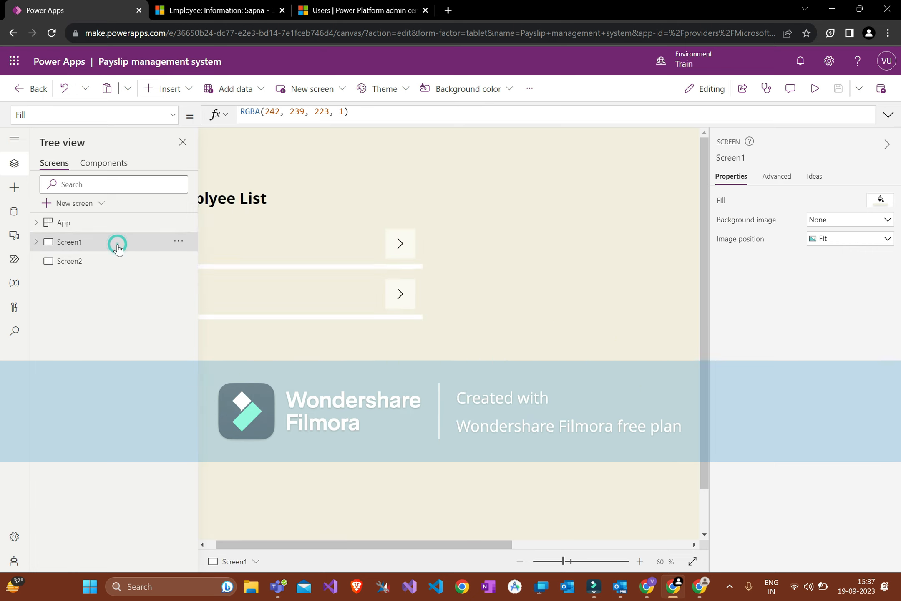
{"action": "left_click", "coordinate": [816, 89]}
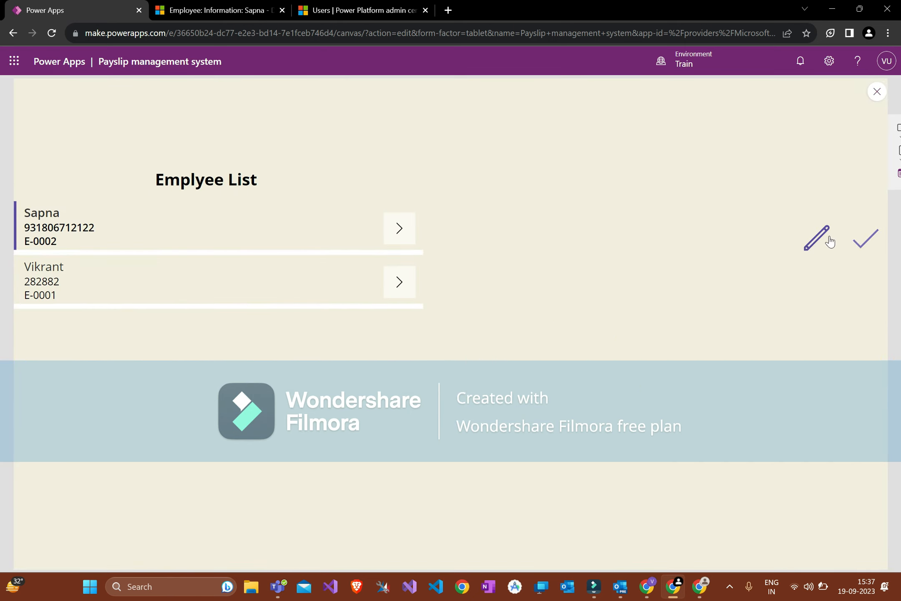
{"action": "key", "text": "Escape"}
{"action": "left_click", "coordinate": [654, 285]}
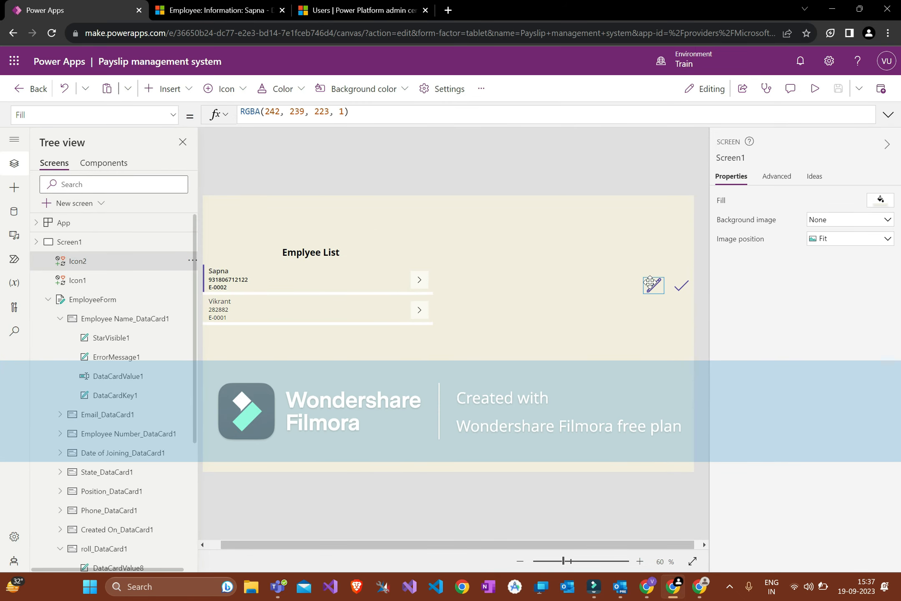
Step: Inspect EmployeeForm's DefaultMode and its Visible formula, FormVisible
{"action": "left_click", "coordinate": [561, 367]}
{"action": "left_click", "coordinate": [91, 299]}
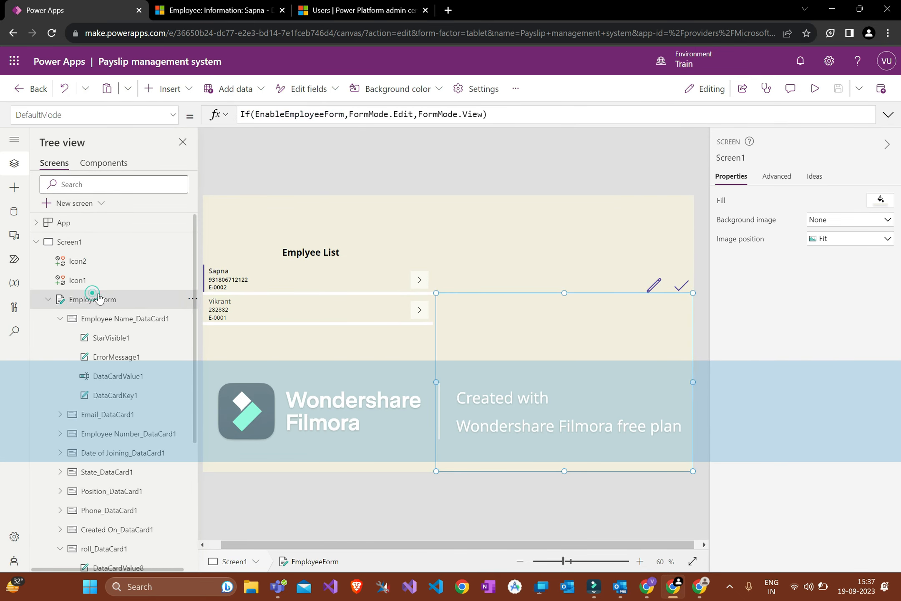
{"action": "left_click", "coordinate": [100, 114]}
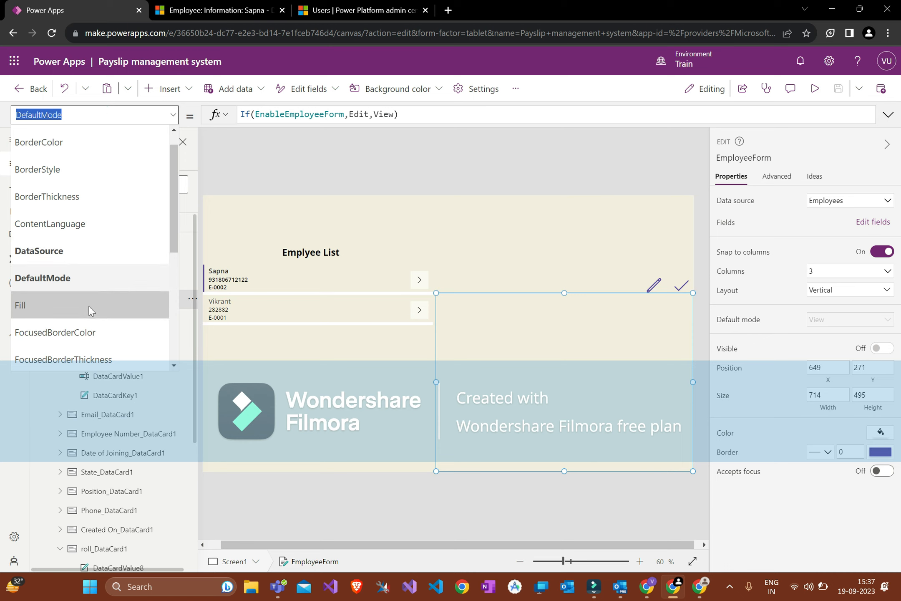
{"action": "scroll", "coordinate": [113, 366], "scroll_direction": "down", "scroll_amount": 3}
{"action": "scroll", "coordinate": [112, 367], "scroll_direction": "down", "scroll_amount": 3}
{"action": "left_click", "coordinate": [90, 282]}
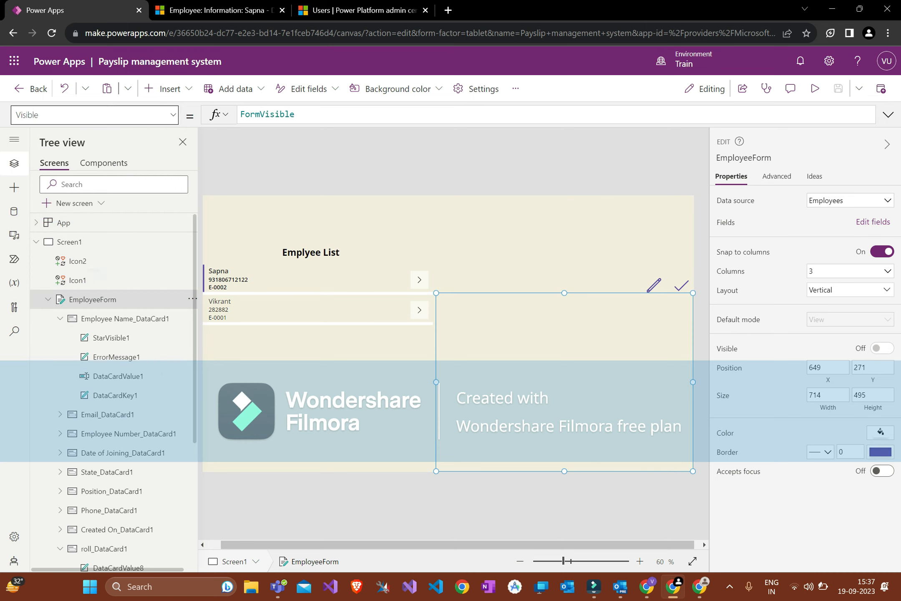
{"action": "double_click", "coordinate": [323, 120]}
Step: Set the pencil and check icons' Visible property to FormVisible and preview the app
{"action": "left_click", "coordinate": [394, 214]}
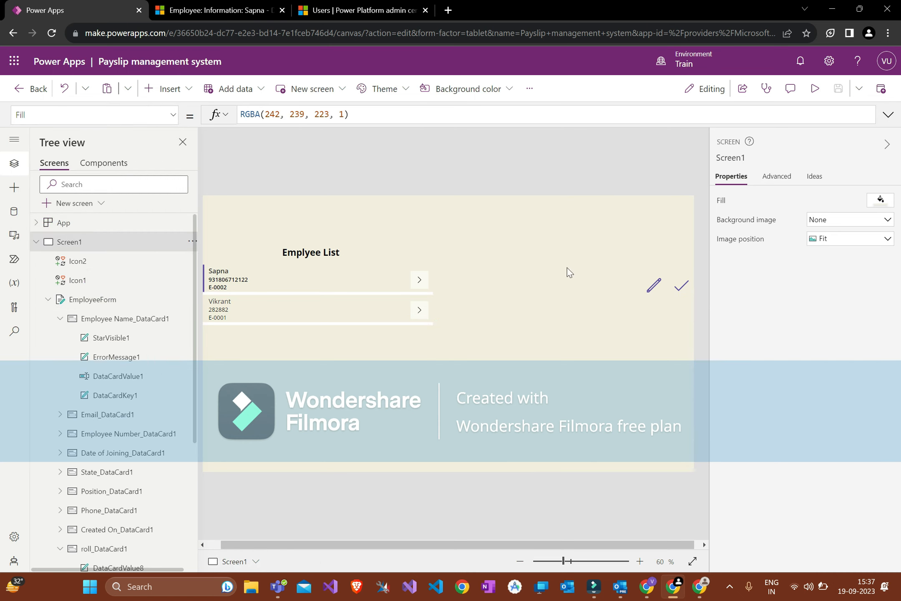
{"action": "left_click", "coordinate": [651, 288]}
{"action": "left_click", "coordinate": [682, 286], "text": "shift"}
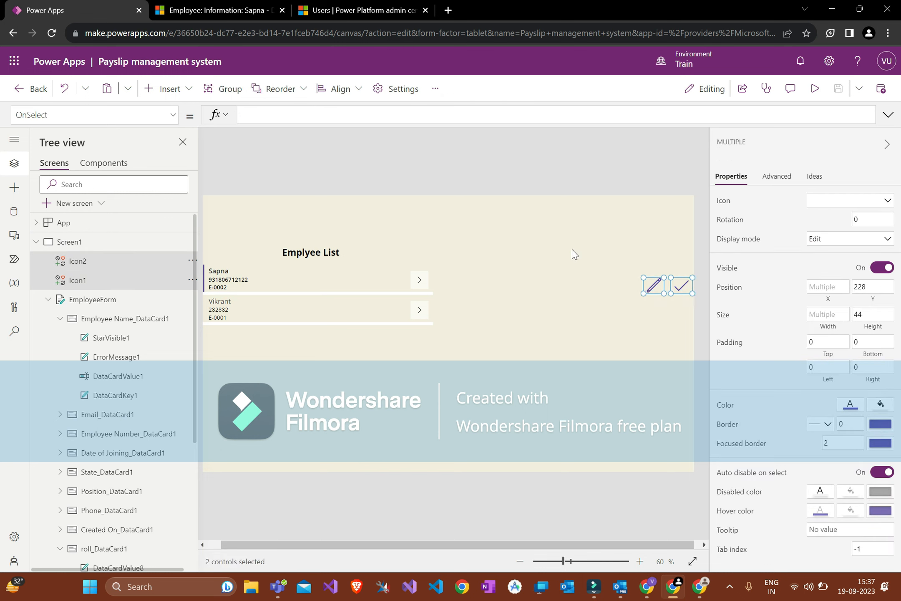
{"action": "left_click", "coordinate": [173, 115]}
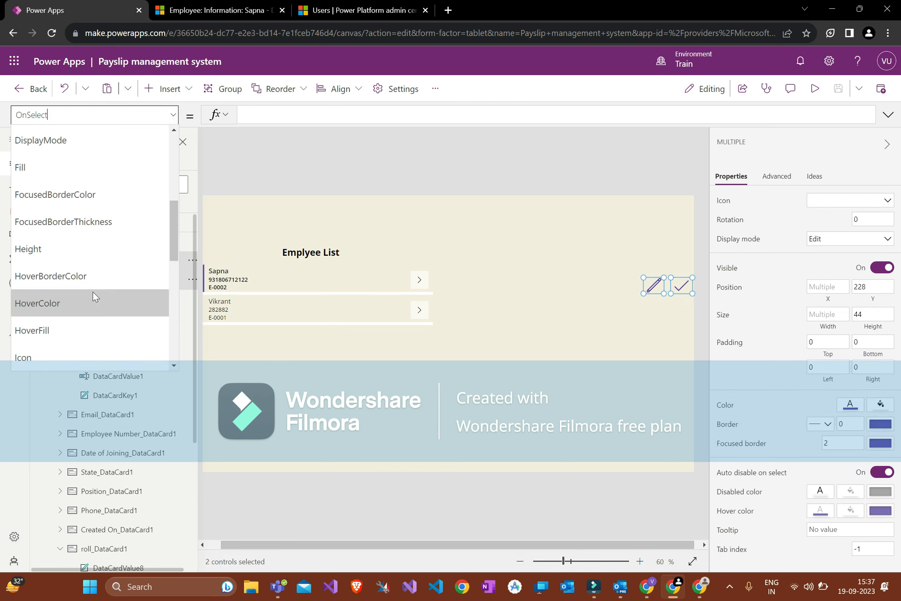
{"action": "scroll", "coordinate": [93, 293], "scroll_direction": "down", "scroll_amount": 5}
{"action": "scroll", "coordinate": [93, 293], "scroll_direction": "down", "scroll_amount": 2}
{"action": "left_click", "coordinate": [83, 281]}
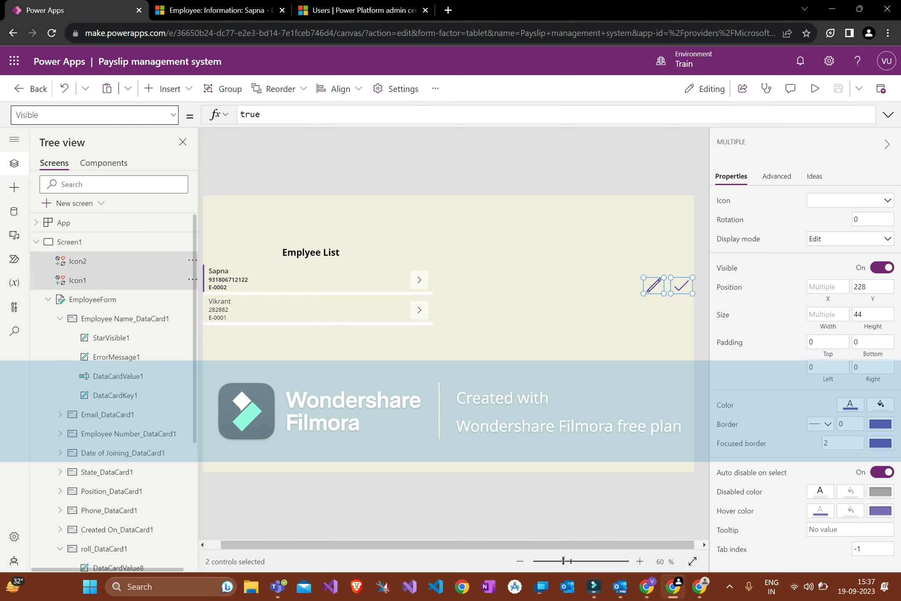
{"action": "type", "text": "FormVisible"}
{"action": "left_click", "coordinate": [416, 193]}
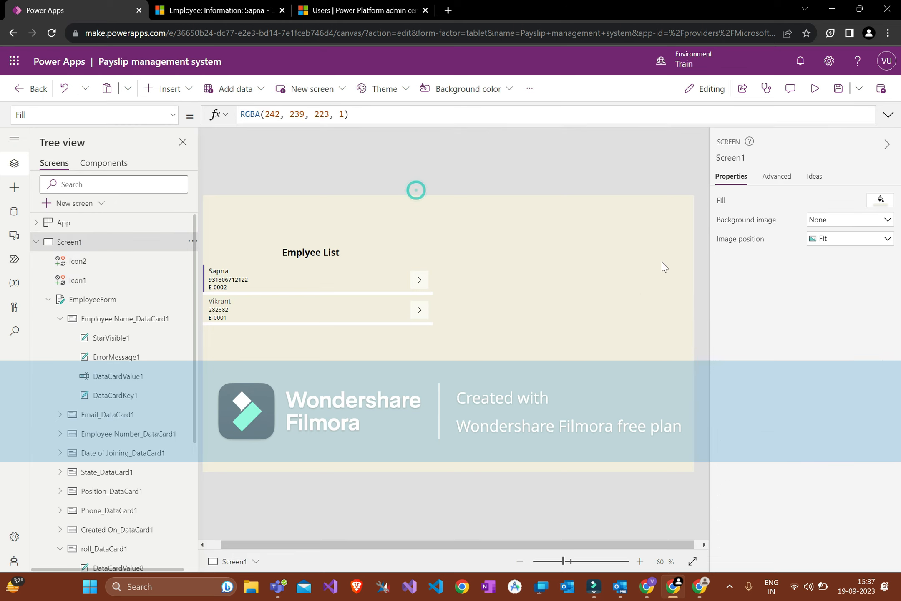
{"action": "left_click", "coordinate": [815, 89]}
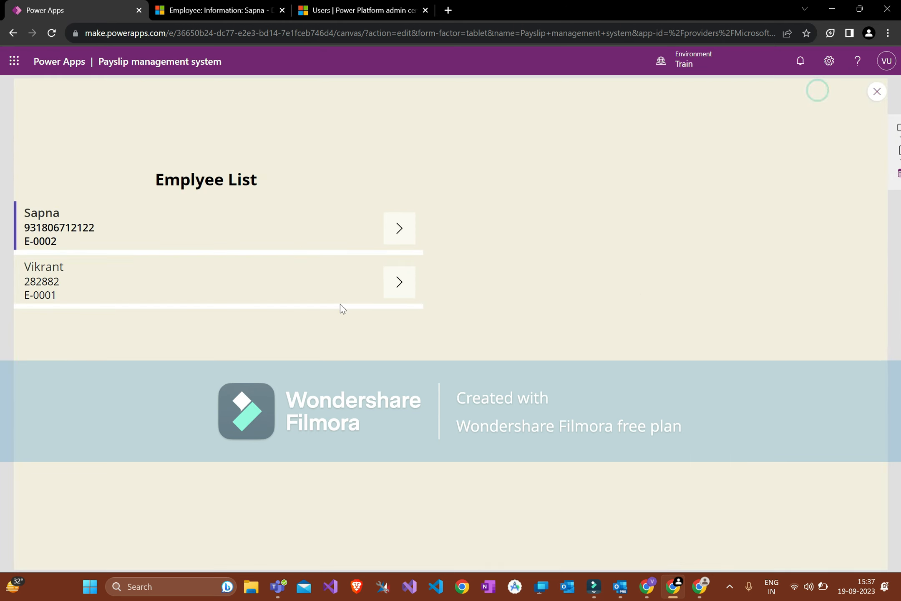
Step: Open the first employee's details and confirm the name field is read-only
{"action": "left_click", "coordinate": [397, 228]}
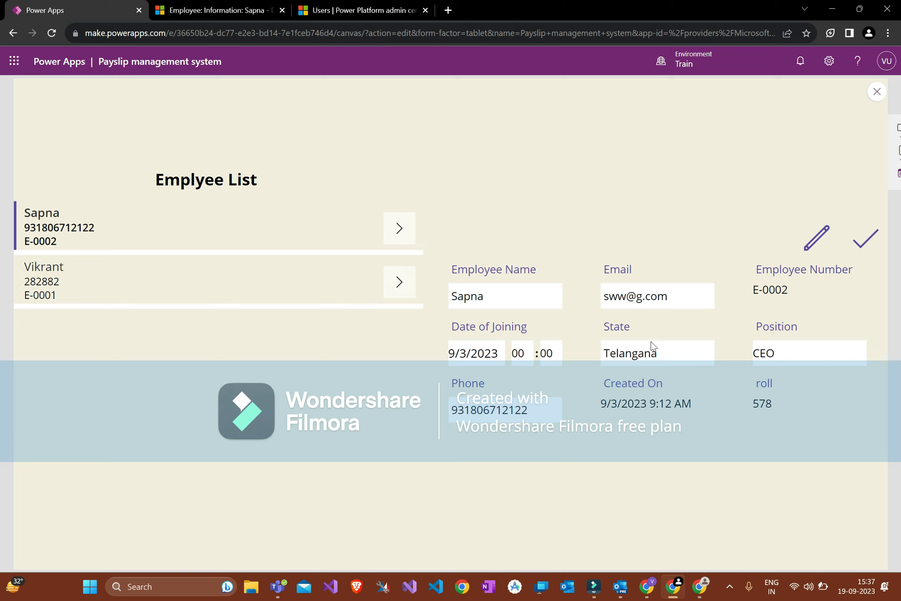
{"action": "left_click_drag", "start_coordinate": [467, 295], "coordinate": [667, 360]}
{"action": "left_click", "coordinate": [508, 304]}
Step: Switch to edit mode, change the phone to 12348, append 1 to the name, and save
{"action": "left_click", "coordinate": [814, 237]}
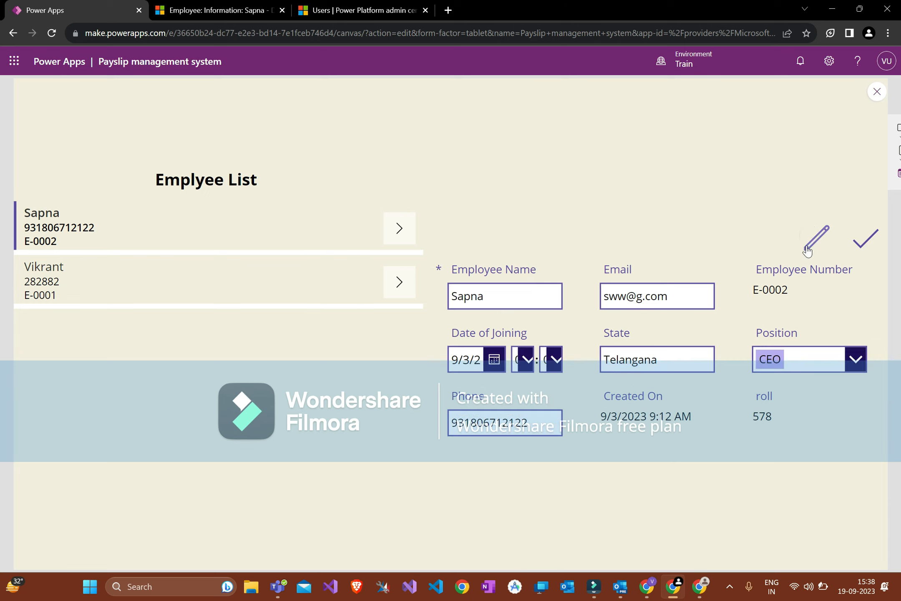
{"action": "left_click", "coordinate": [610, 296]}
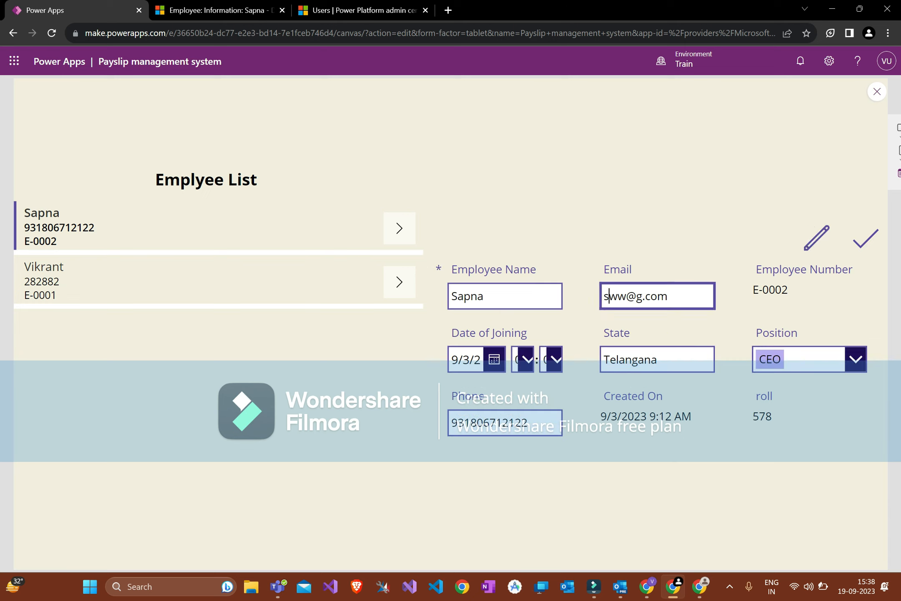
{"action": "left_click_drag", "start_coordinate": [530, 418], "coordinate": [248, 434]}
{"action": "type", "text": "12348"}
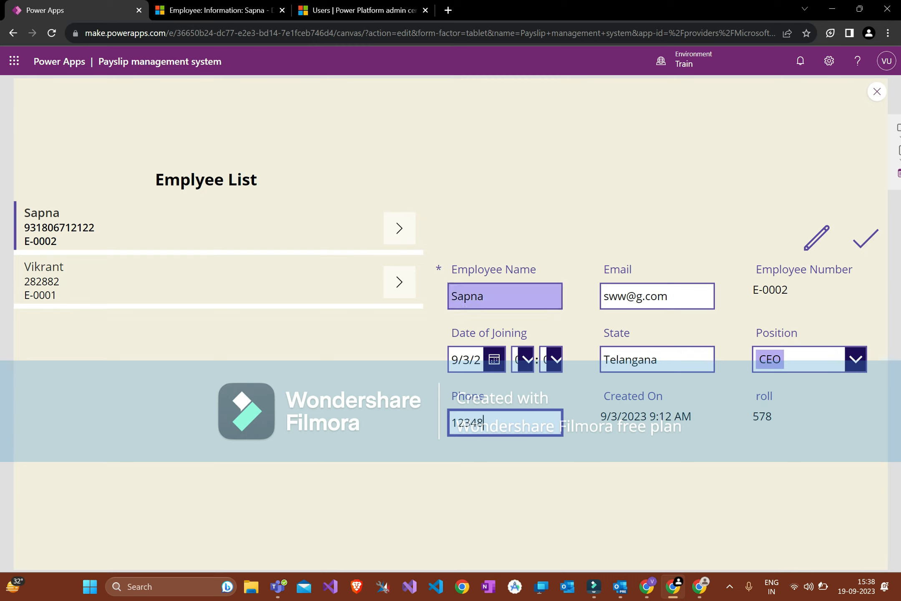
{"action": "left_click", "coordinate": [522, 296]}
{"action": "type", "text": "1"}
{"action": "left_click", "coordinate": [531, 212]}
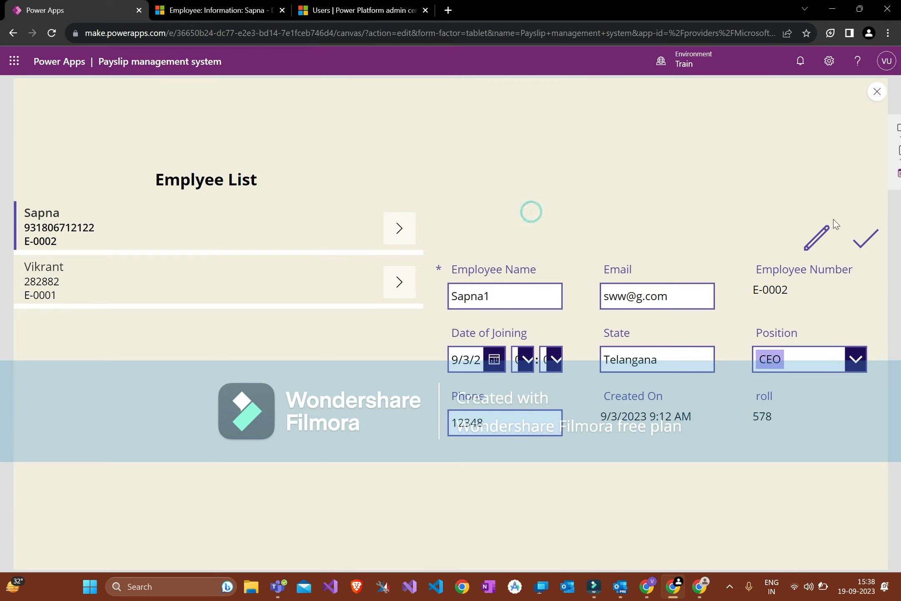
{"action": "left_click", "coordinate": [859, 245]}
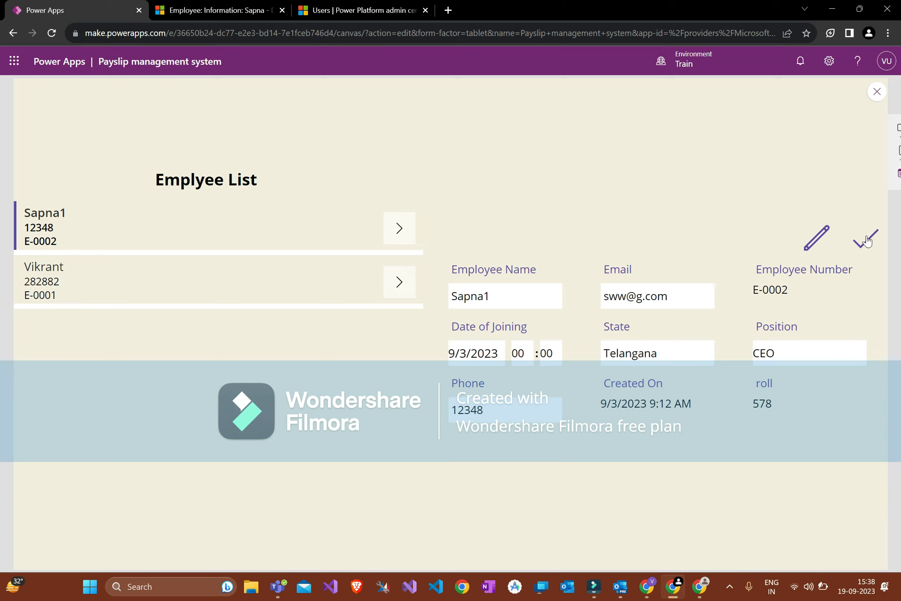
Step: Check the updated name and phone in the list, switch between employees, and exit preview
{"action": "double_click", "coordinate": [42, 213]}
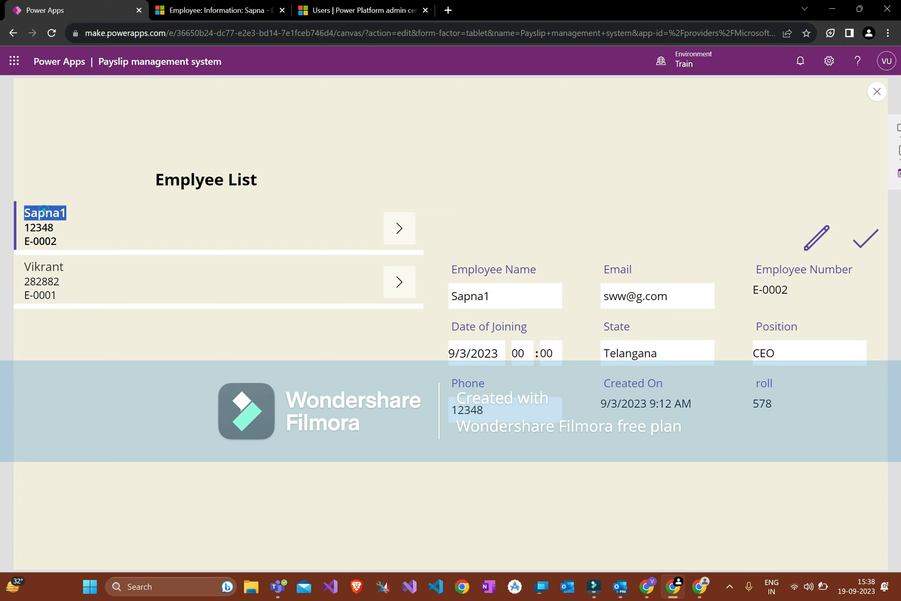
{"action": "double_click", "coordinate": [42, 227]}
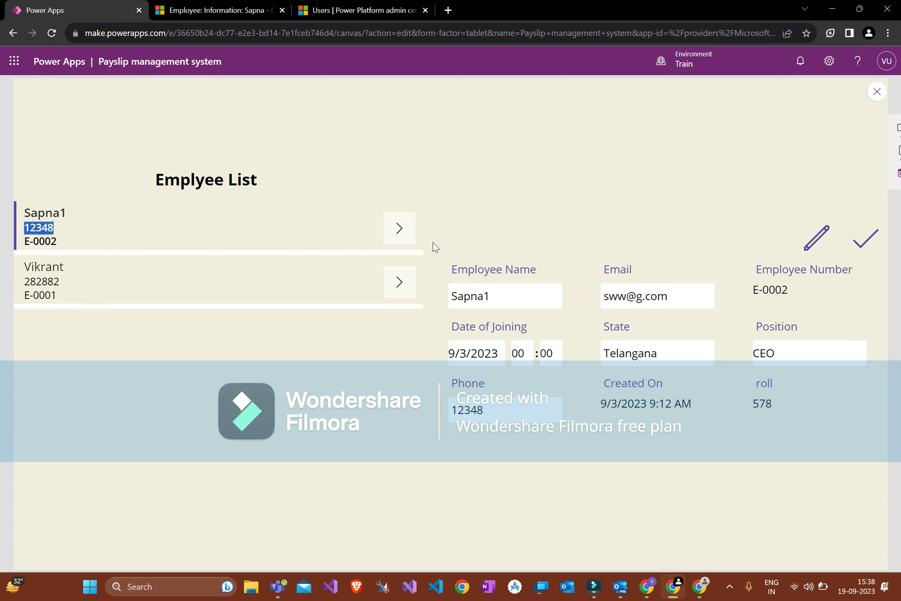
{"action": "left_click_drag", "start_coordinate": [453, 268], "coordinate": [704, 386]}
{"action": "left_click", "coordinate": [704, 385]}
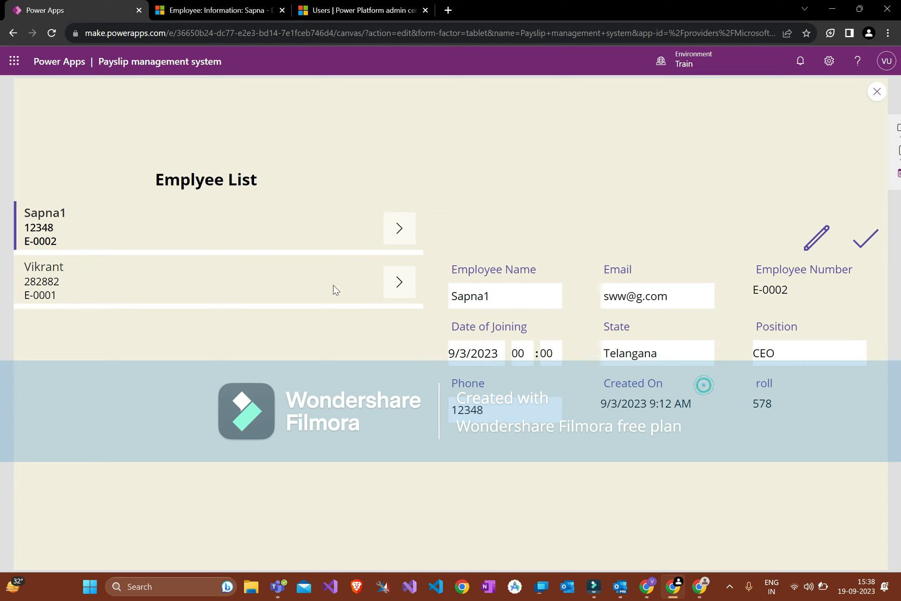
{"action": "left_click", "coordinate": [399, 282]}
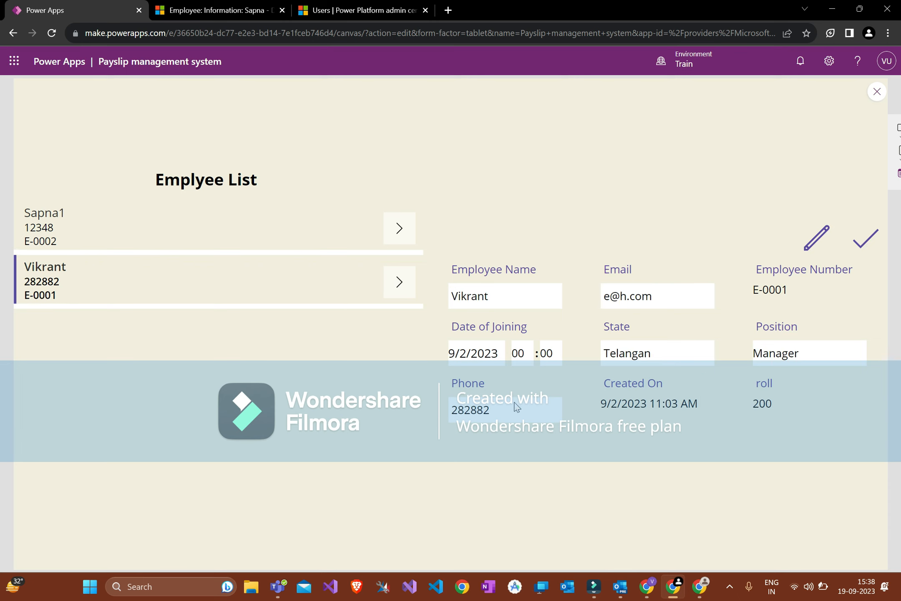
{"action": "left_click", "coordinate": [398, 227]}
{"action": "key", "text": "Escape"}
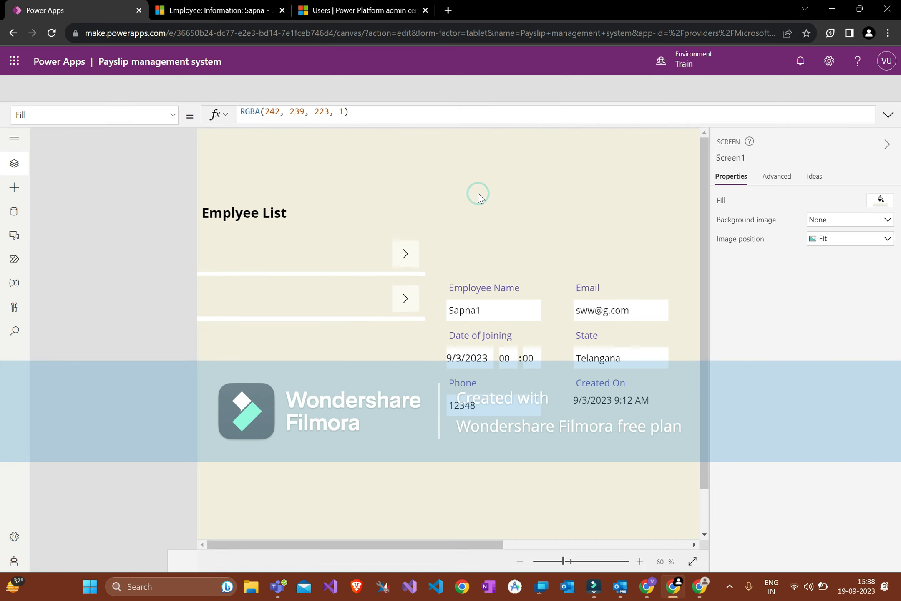